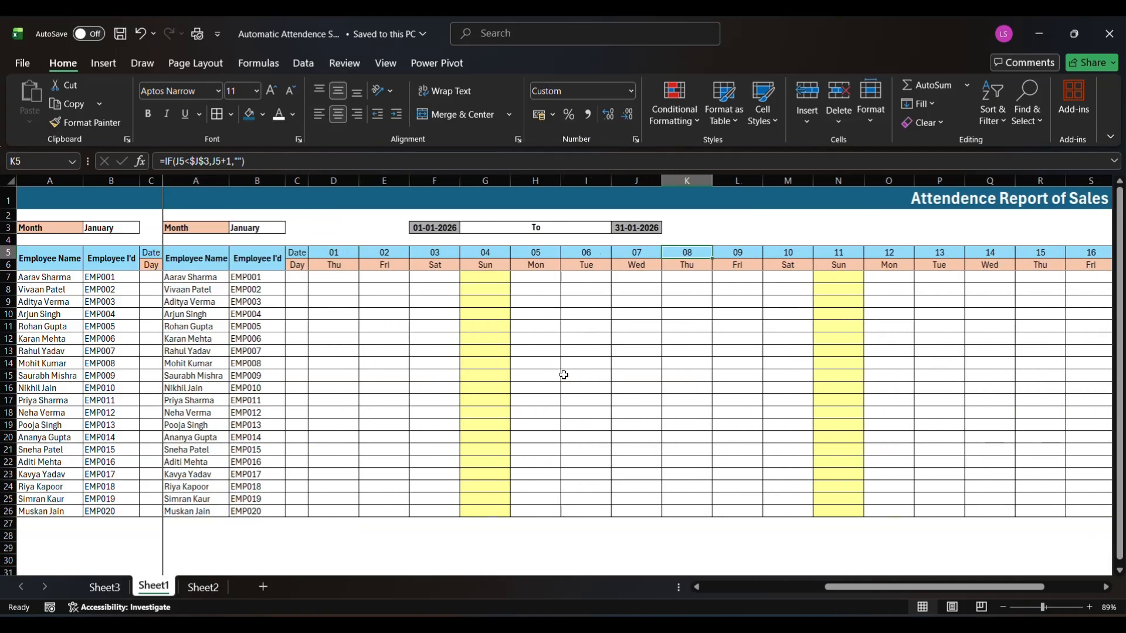
Set the report month in cell B3 of Sheet1 to February
{"action": "left_click", "coordinate": [260, 276]}
{"action": "left_click_drag", "start_coordinate": [260, 276], "coordinate": [209, 225]}
{"action": "left_click", "coordinate": [128, 232]}
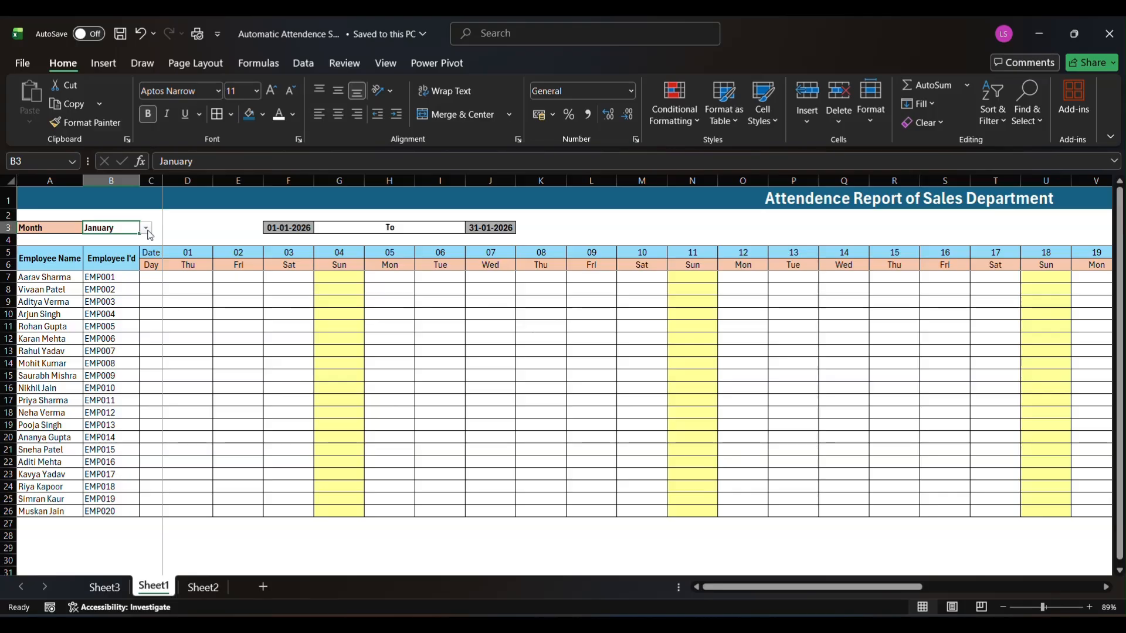
{"action": "left_click", "coordinate": [146, 229]}
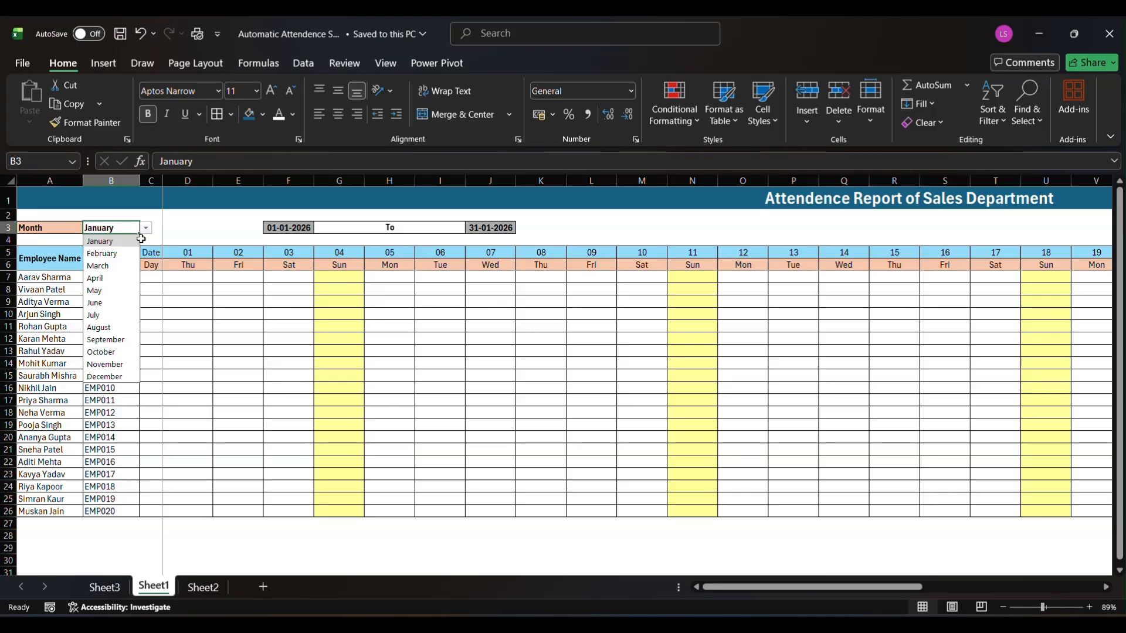
{"action": "left_click", "coordinate": [115, 254]}
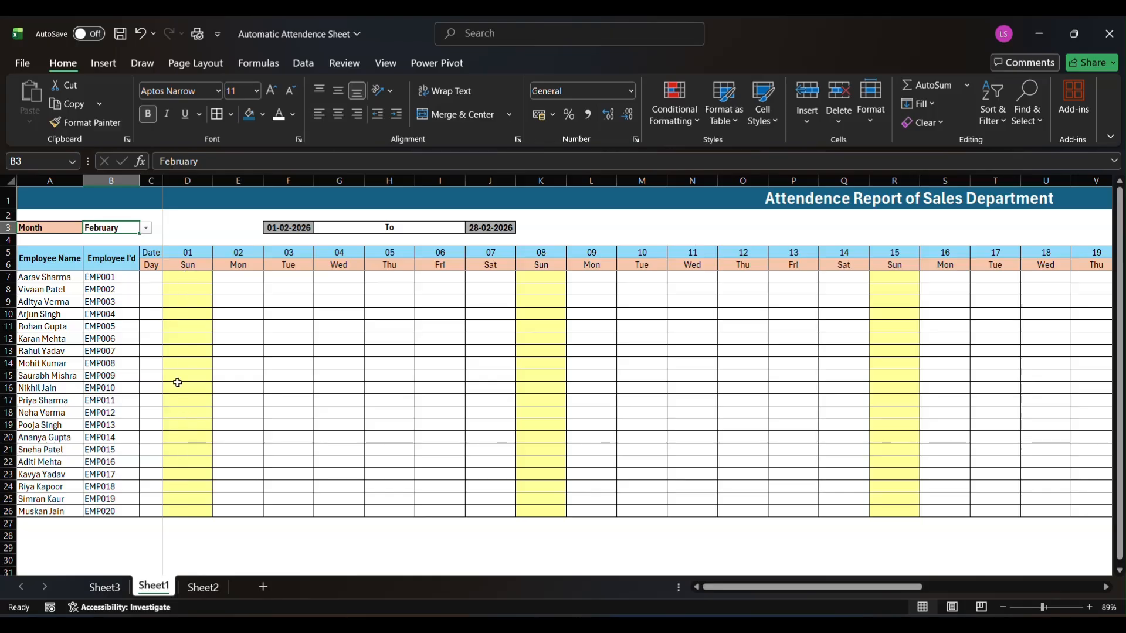
Try March and April as the report month in B3, and set it back to January
{"action": "left_click", "coordinate": [146, 229]}
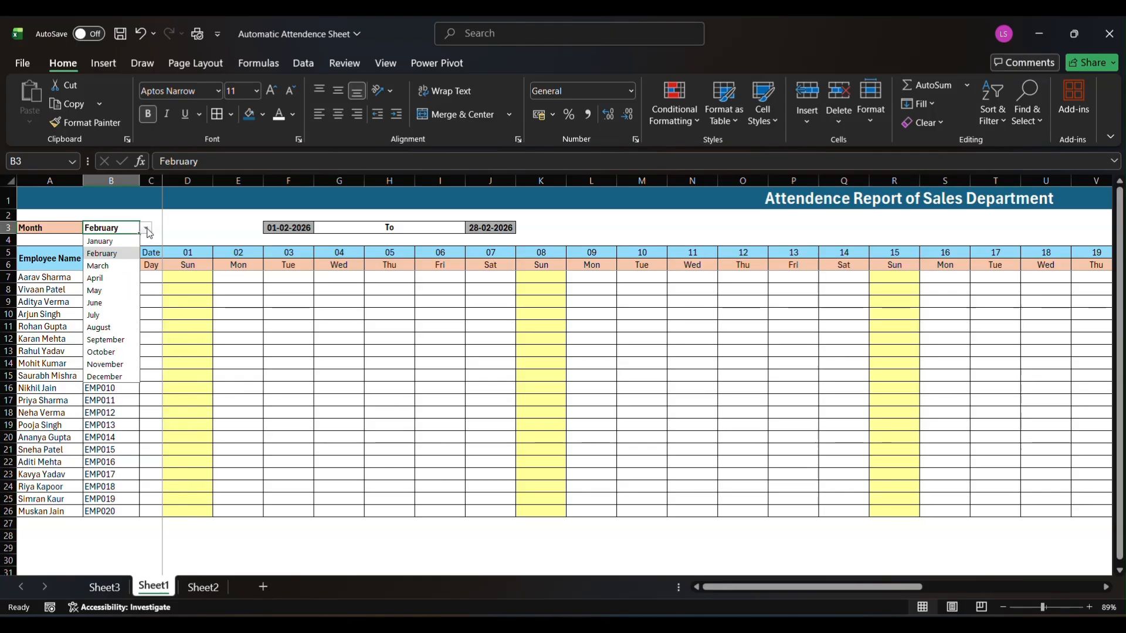
{"action": "left_click", "coordinate": [111, 266]}
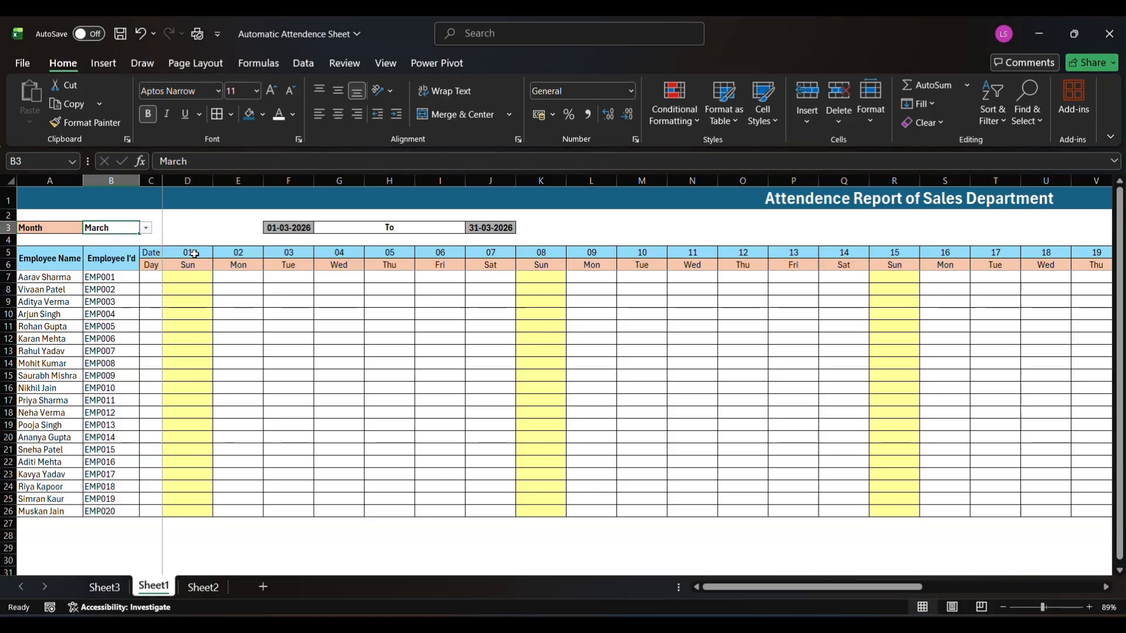
{"action": "left_click", "coordinate": [146, 228]}
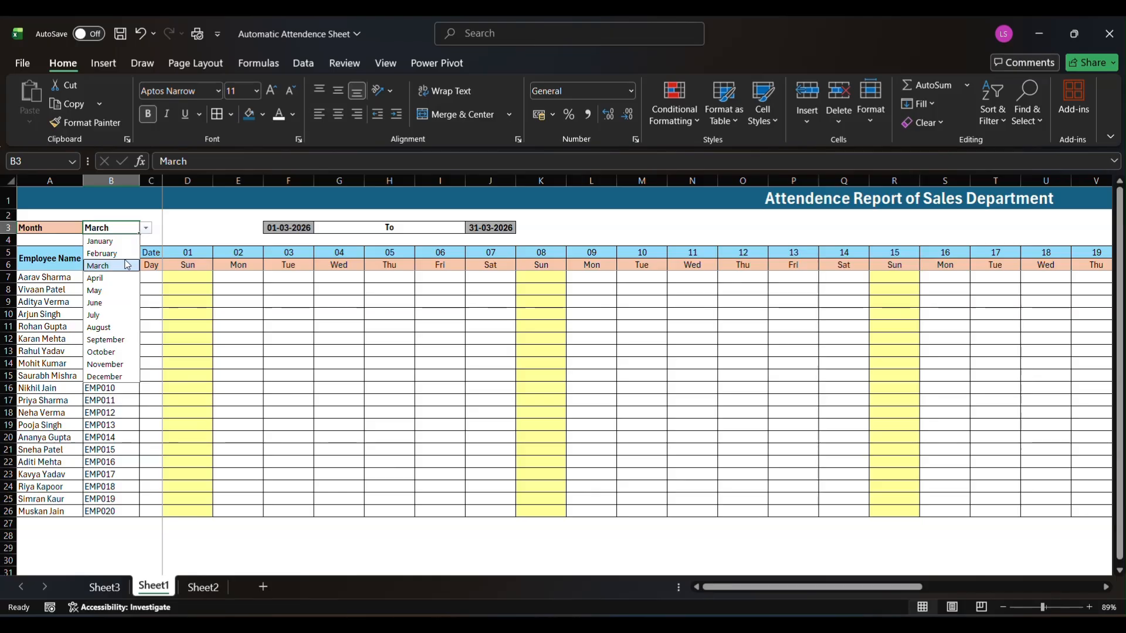
{"action": "left_click", "coordinate": [113, 279]}
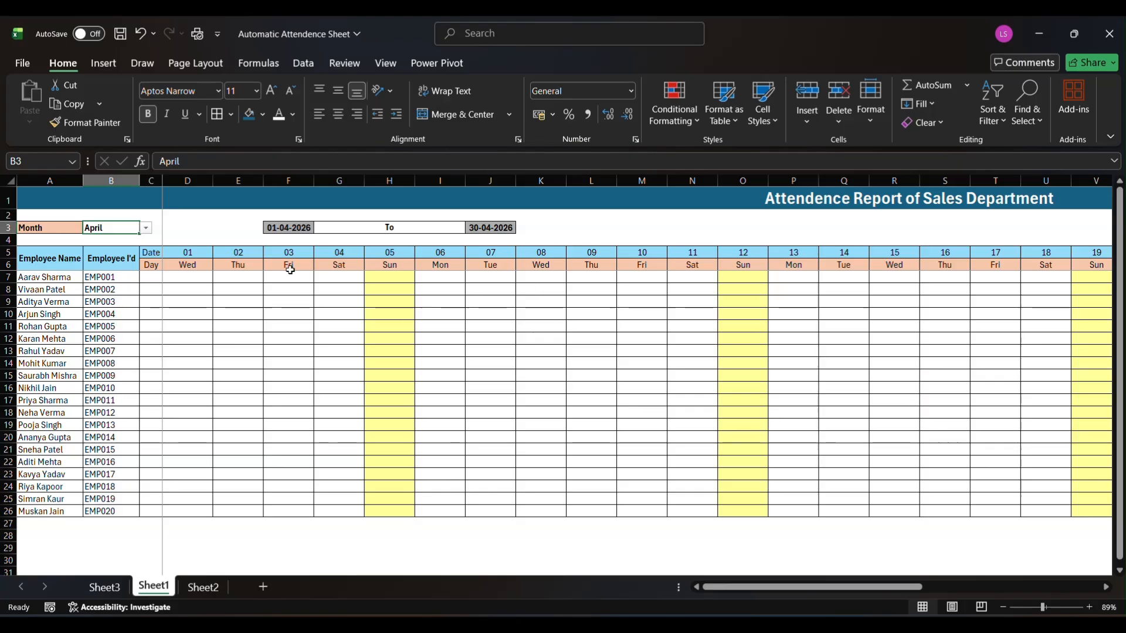
{"action": "left_click", "coordinate": [146, 229]}
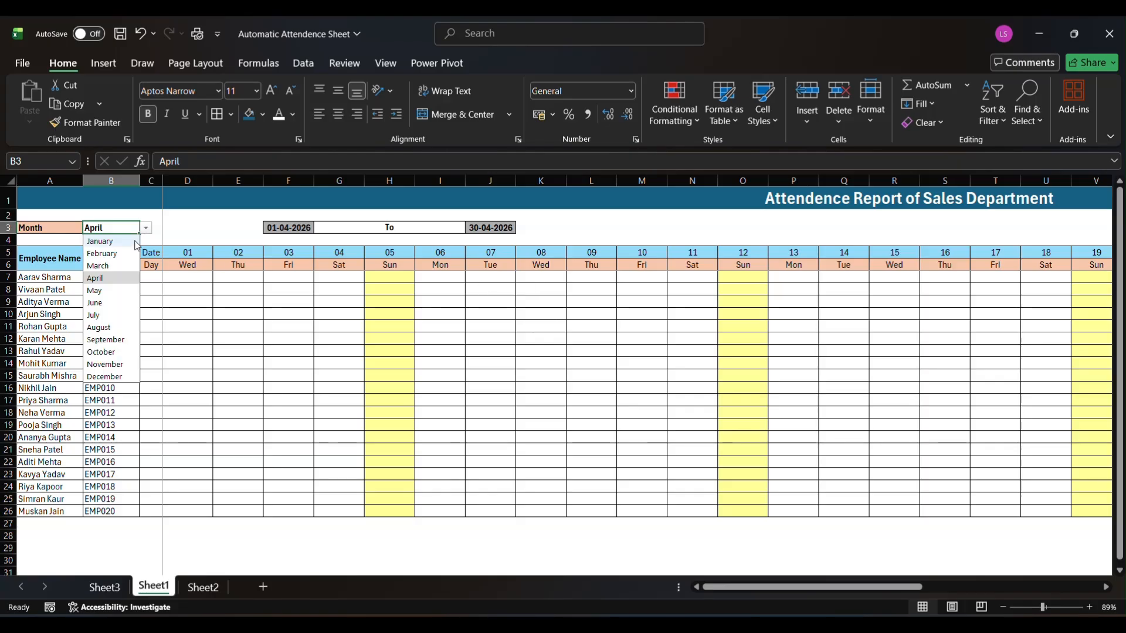
{"action": "left_click", "coordinate": [118, 241]}
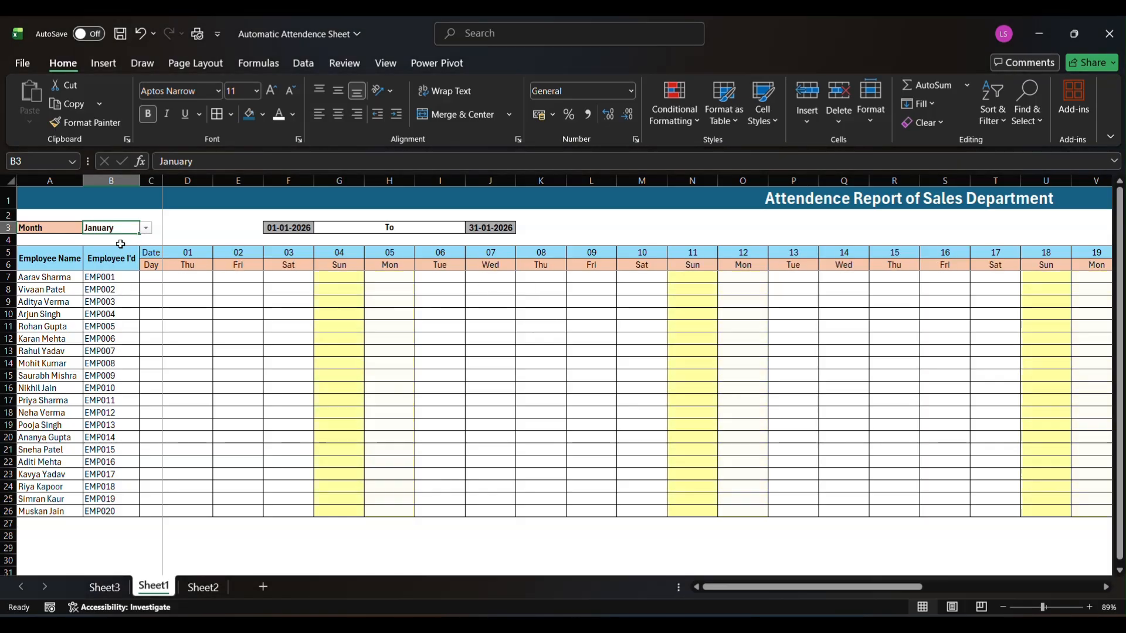
Enter the test mark "a" for the second employee on date 29, in cell AF8
{"action": "scroll", "coordinate": [256, 325], "scroll_direction": "down", "scroll_amount": 1}
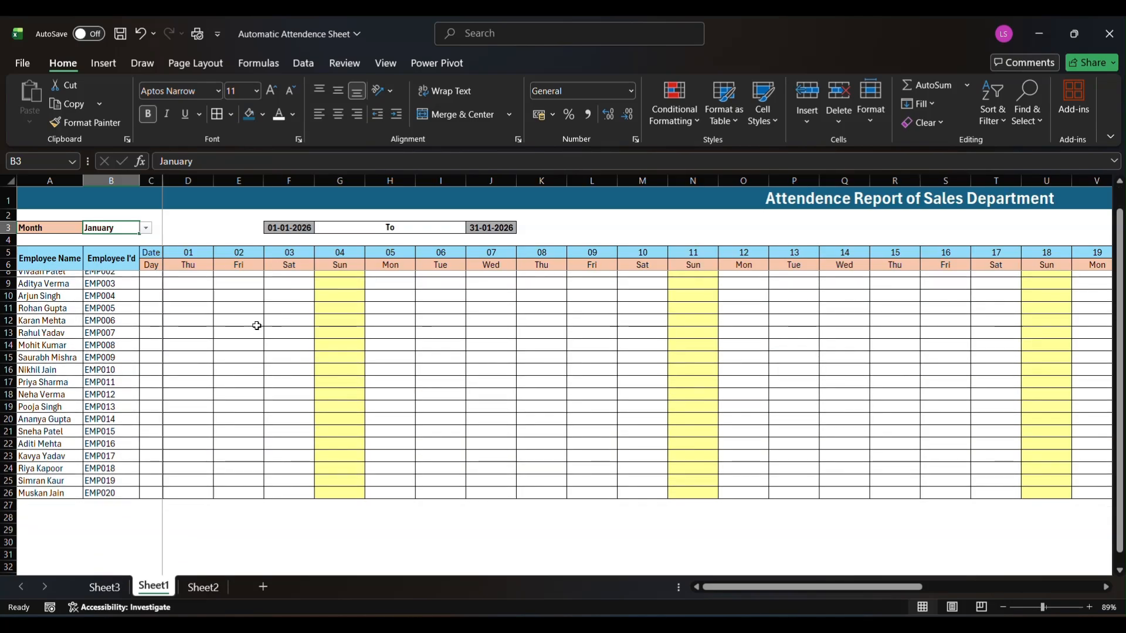
{"action": "scroll", "coordinate": [256, 325], "scroll_direction": "right", "scroll_amount": 8}
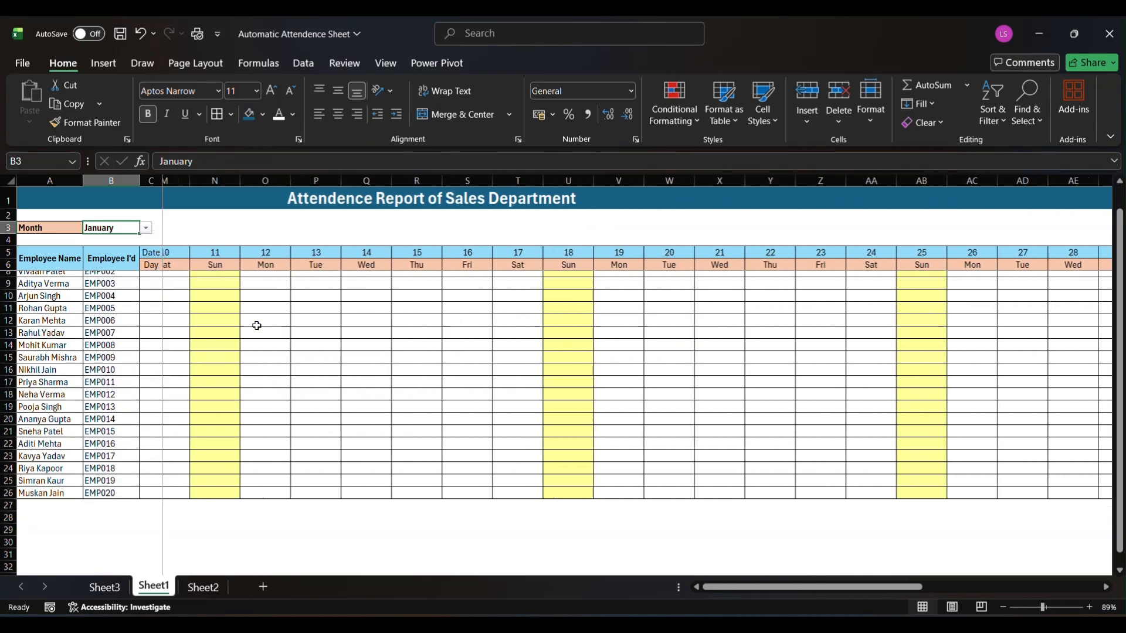
{"action": "scroll", "coordinate": [256, 326], "scroll_direction": "right", "scroll_amount": 1}
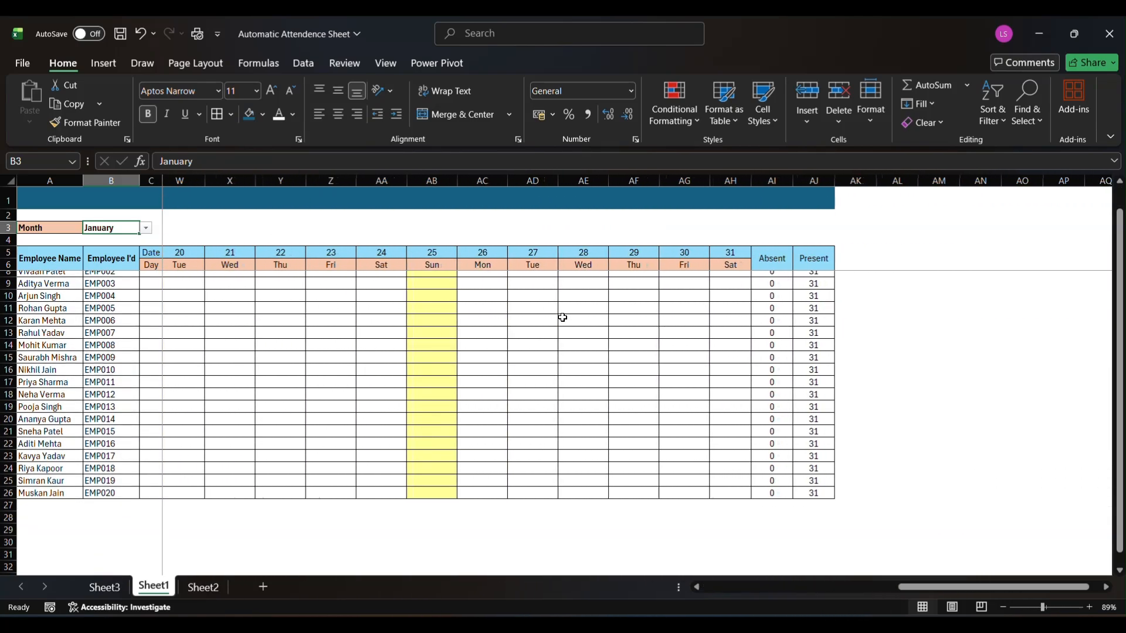
{"action": "scroll", "coordinate": [564, 320], "scroll_direction": "up", "scroll_amount": 1}
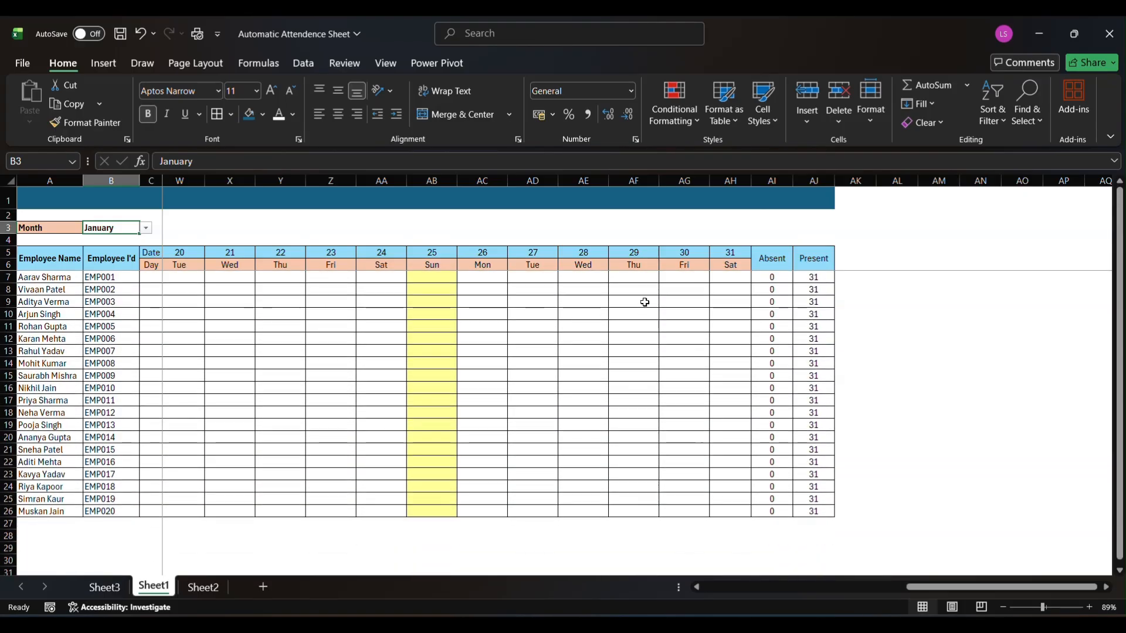
{"action": "left_click", "coordinate": [638, 286]}
{"action": "type", "text": "a"}
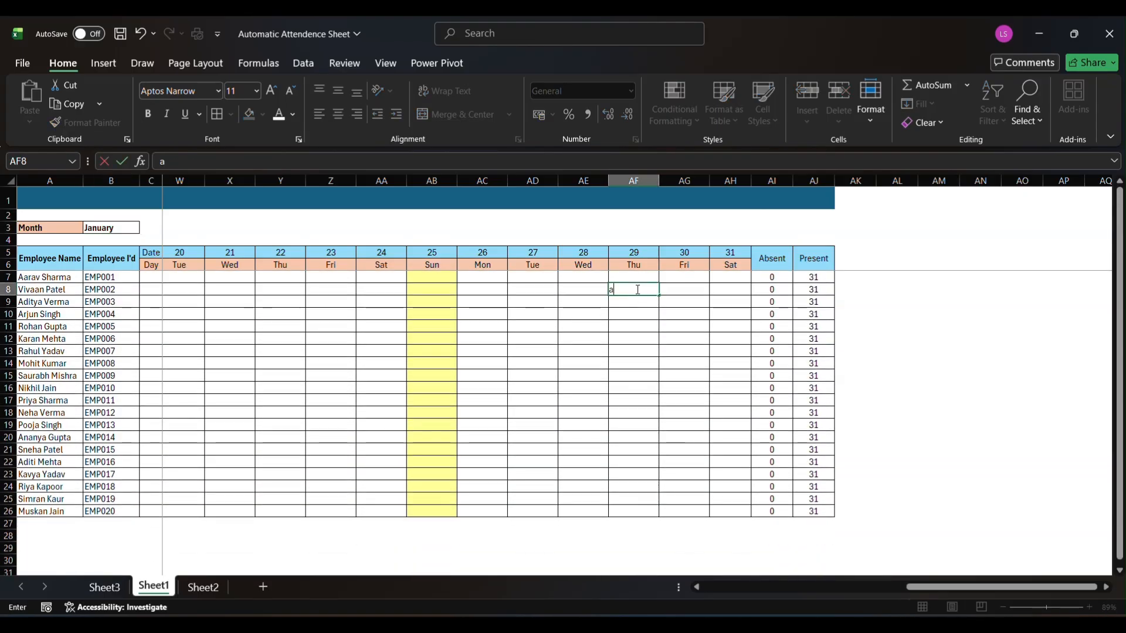
{"action": "key", "text": "Return"}
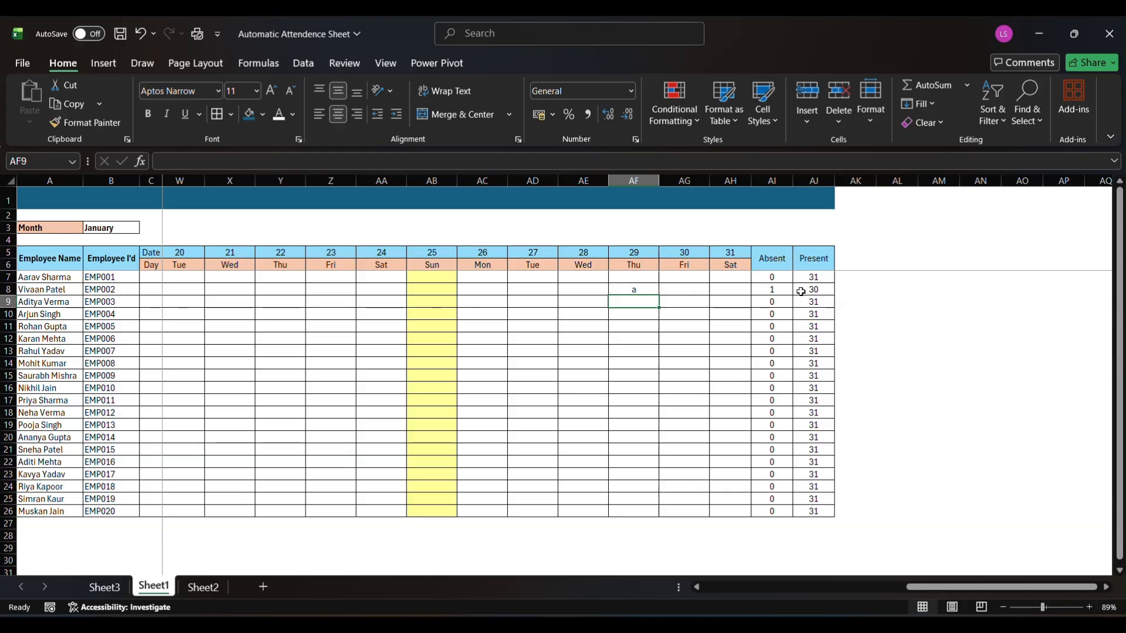
Enter "weekoff" on date 28 and "L" on date 27 in the second employee's row
{"action": "left_click", "coordinate": [578, 292]}
{"action": "type", "text": "we"}
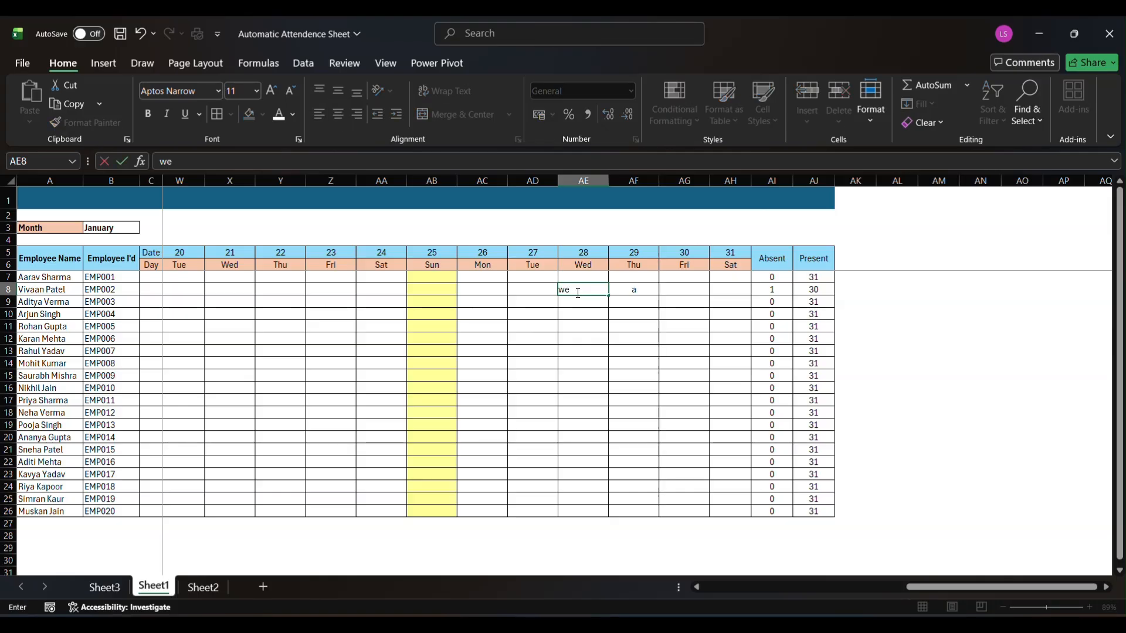
{"action": "type", "text": "ekoff"}
{"action": "key", "text": "Return"}
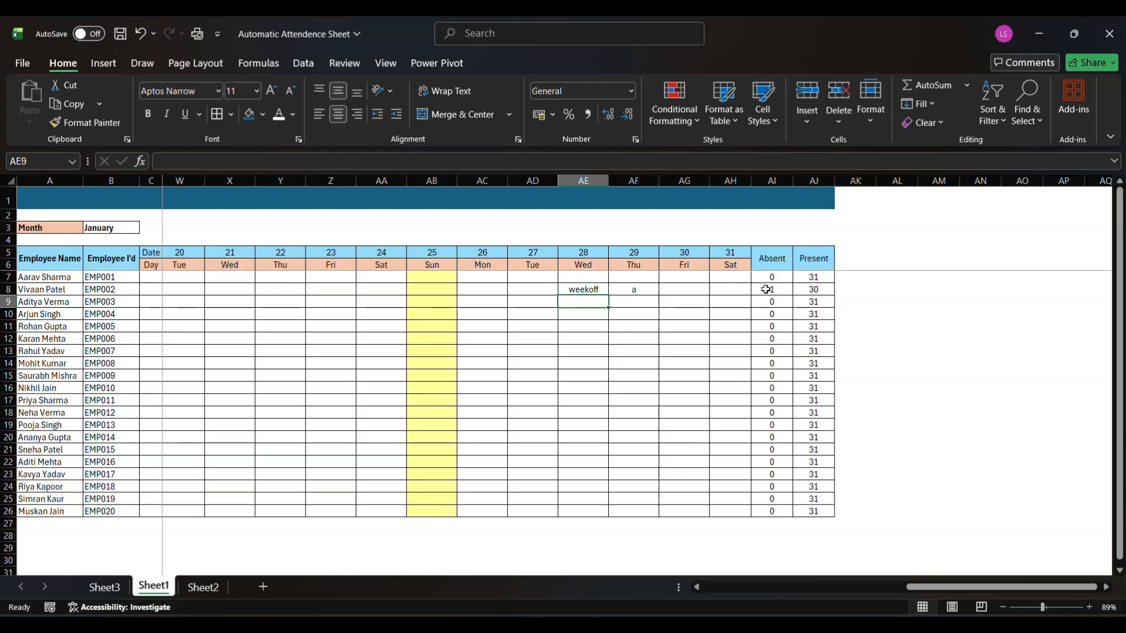
{"action": "left_click", "coordinate": [540, 292]}
{"action": "type", "text": "L"}
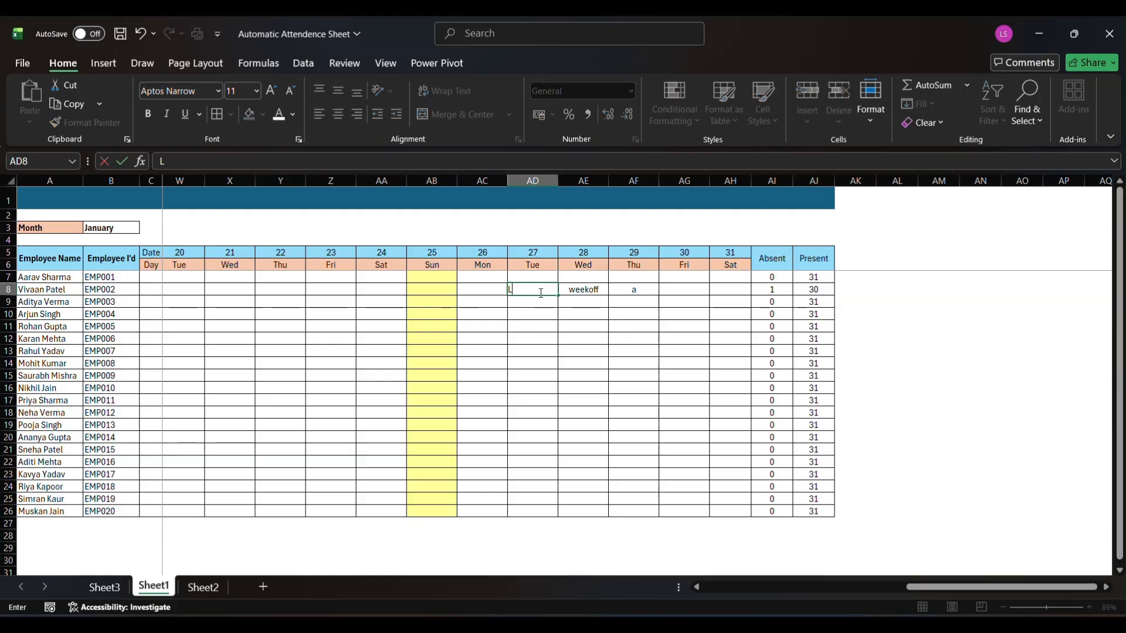
{"action": "key", "text": "Return"}
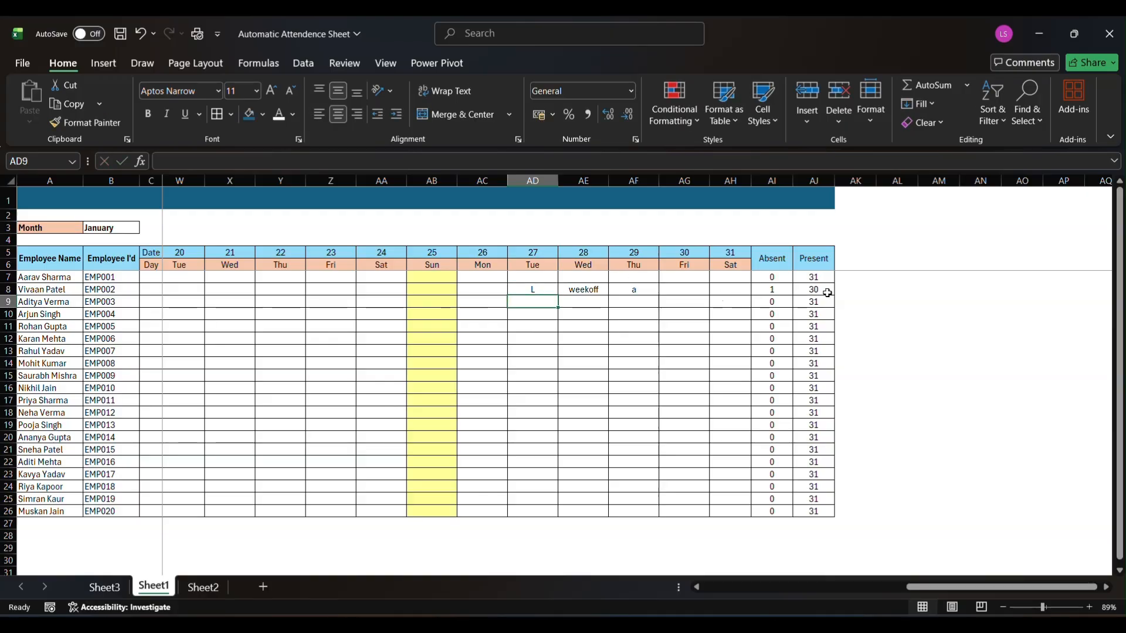
Clear the test entries in cells AD8 to AF8 for dates 27 to 29
{"action": "left_click_drag", "start_coordinate": [531, 287], "coordinate": [575, 289]}
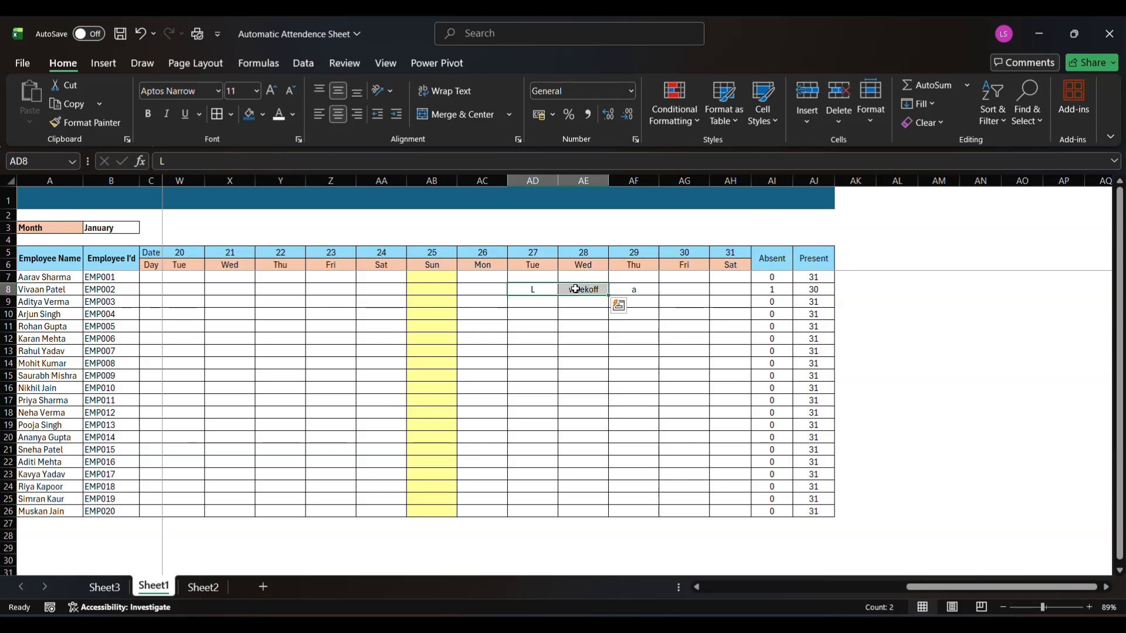
{"action": "left_click", "coordinate": [627, 291]}
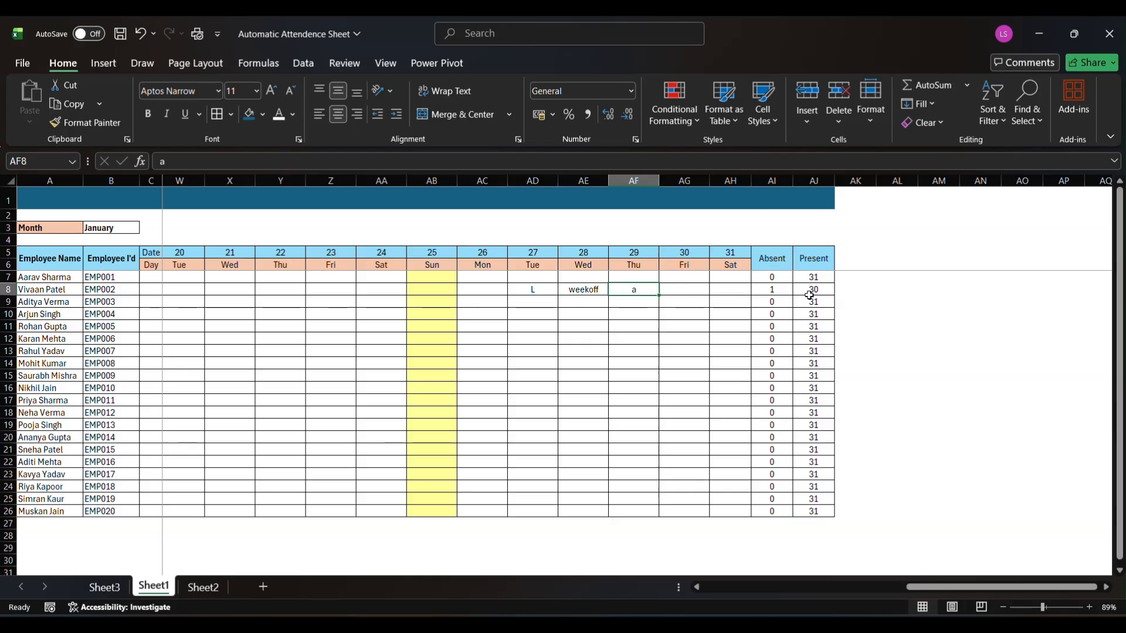
{"action": "left_click_drag", "start_coordinate": [531, 289], "coordinate": [618, 284]}
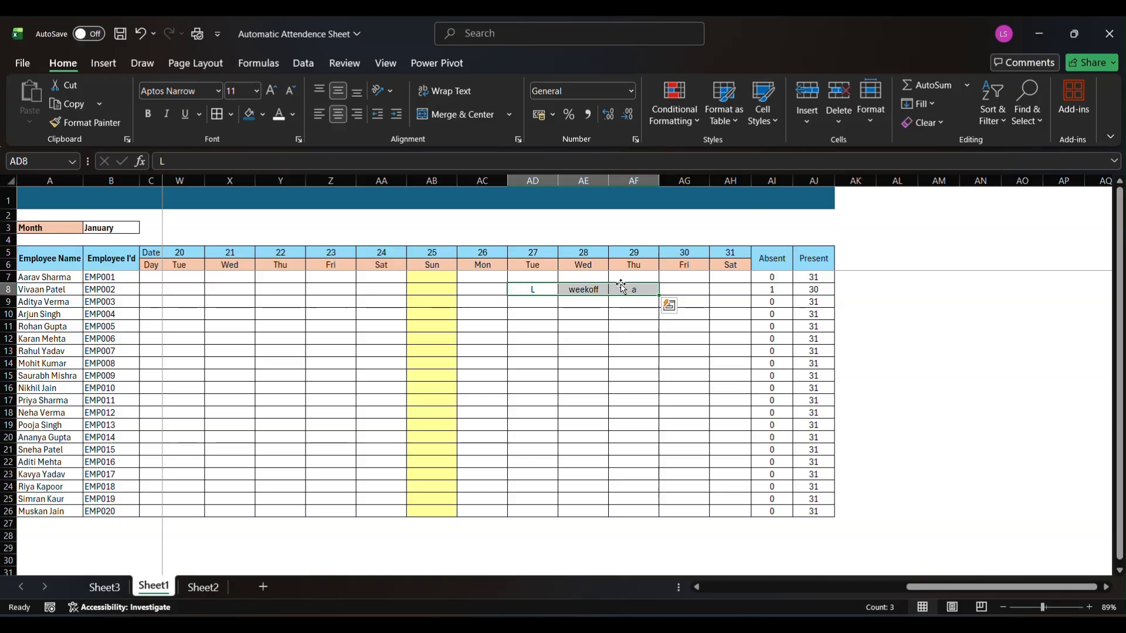
{"action": "key", "text": "Delete"}
{"action": "scroll", "coordinate": [384, 328], "scroll_direction": "left", "scroll_amount": 5}
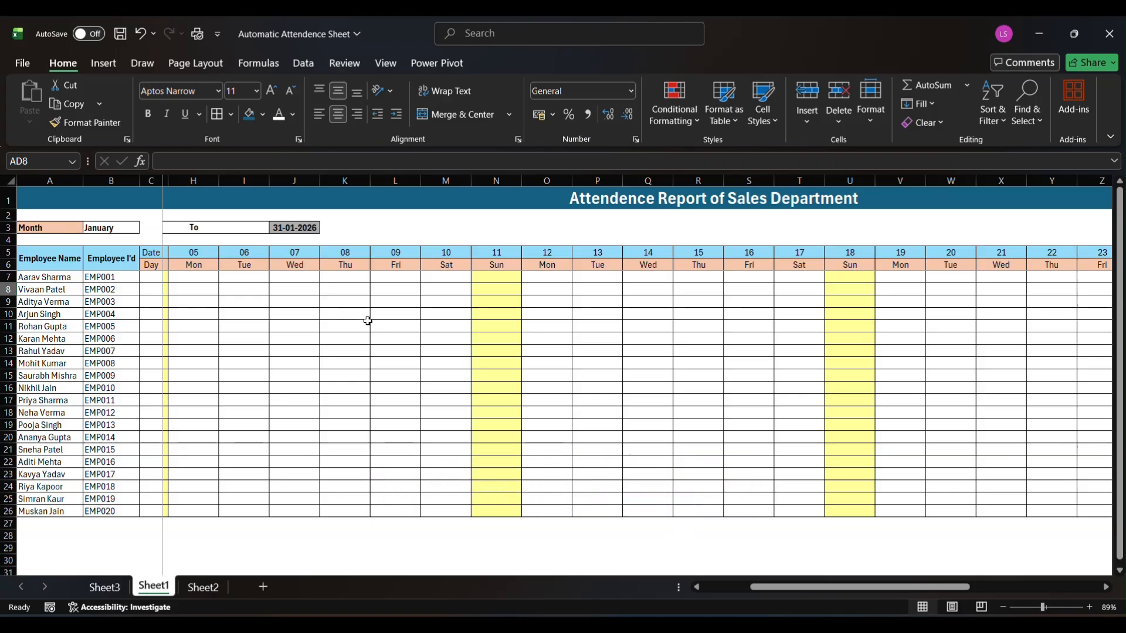
Enter the label "Month" in cell A3 of the empty Sheet3
{"action": "left_click", "coordinate": [104, 588]}
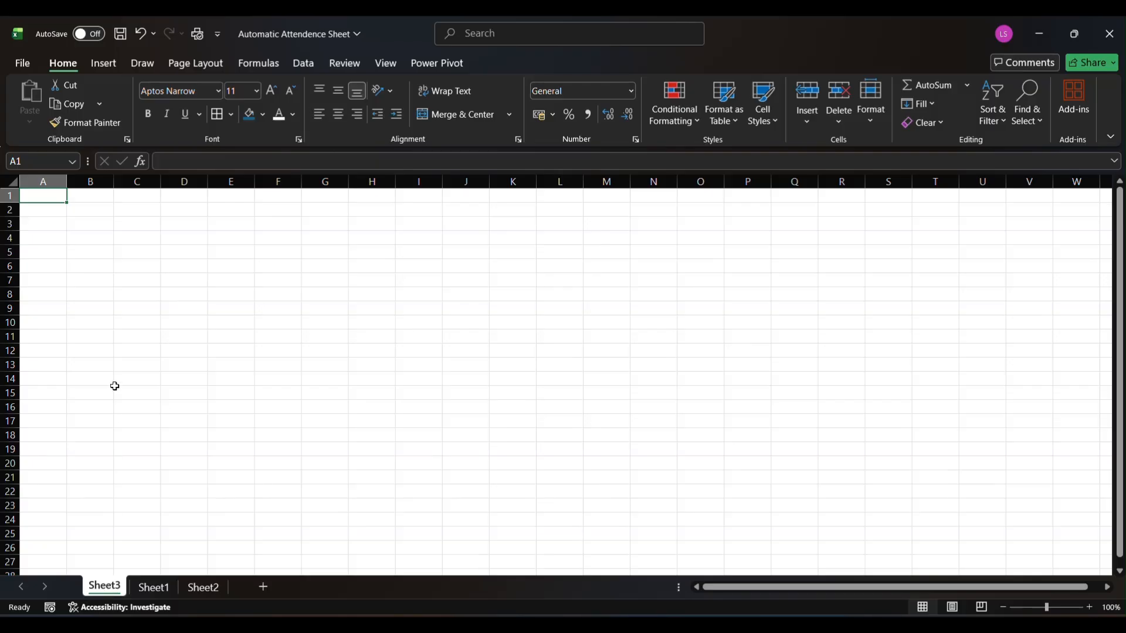
{"action": "left_click", "coordinate": [40, 225]}
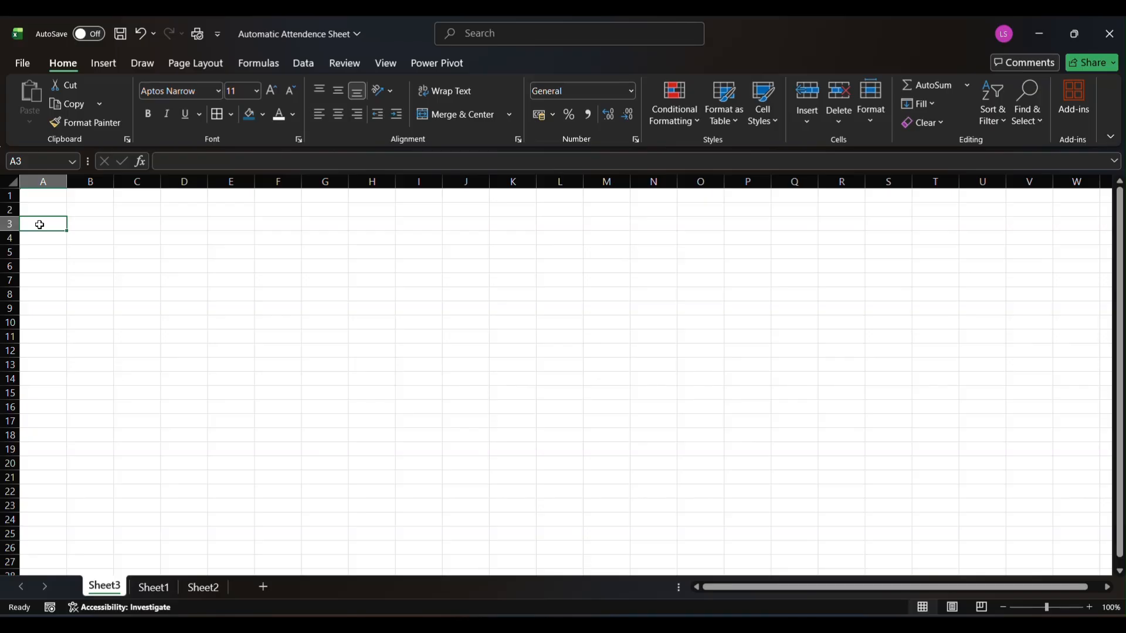
{"action": "type", "text": "MOnthh"}
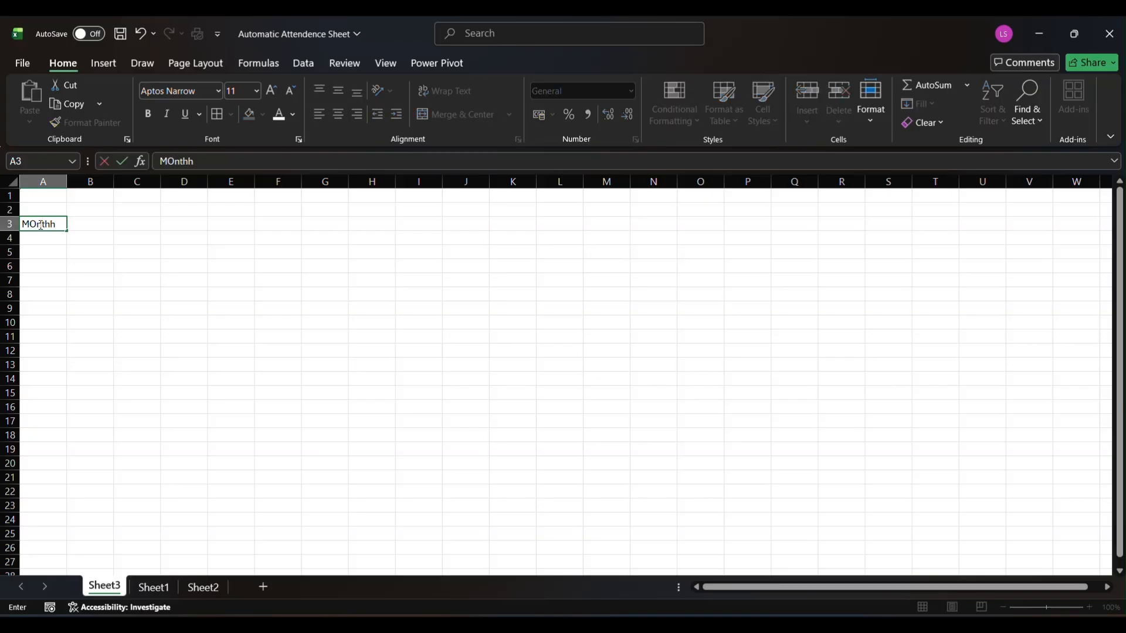
{"action": "key", "text": "BackSpace"}
{"action": "key", "text": "BackSpace"}
{"action": "key", "text": "BackSpace"}
{"action": "key", "text": "Return"}
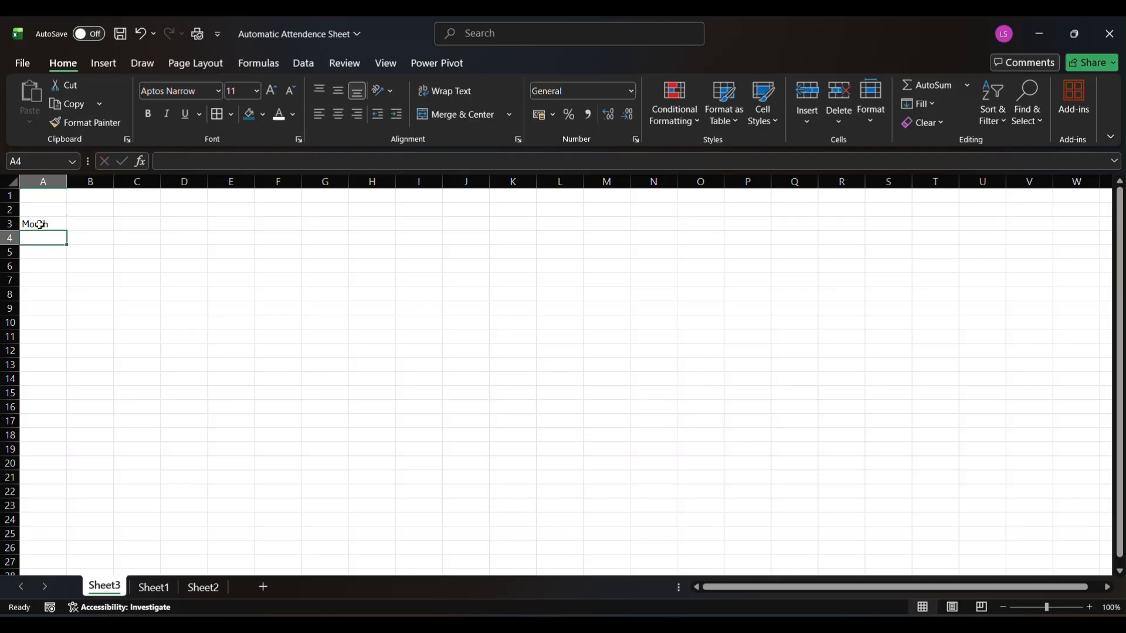
Add a data validation list to cell B3 of Sheet3, using the months January to December in Sheet2 A1:A12 as source
{"action": "left_click", "coordinate": [82, 225]}
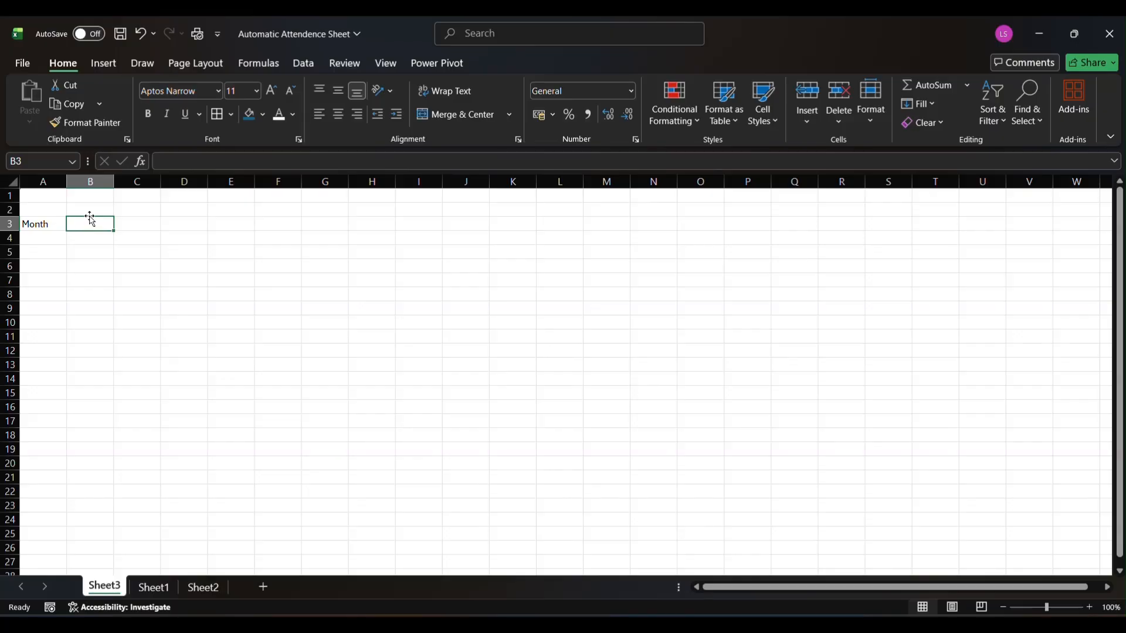
{"action": "left_click", "coordinate": [297, 69]}
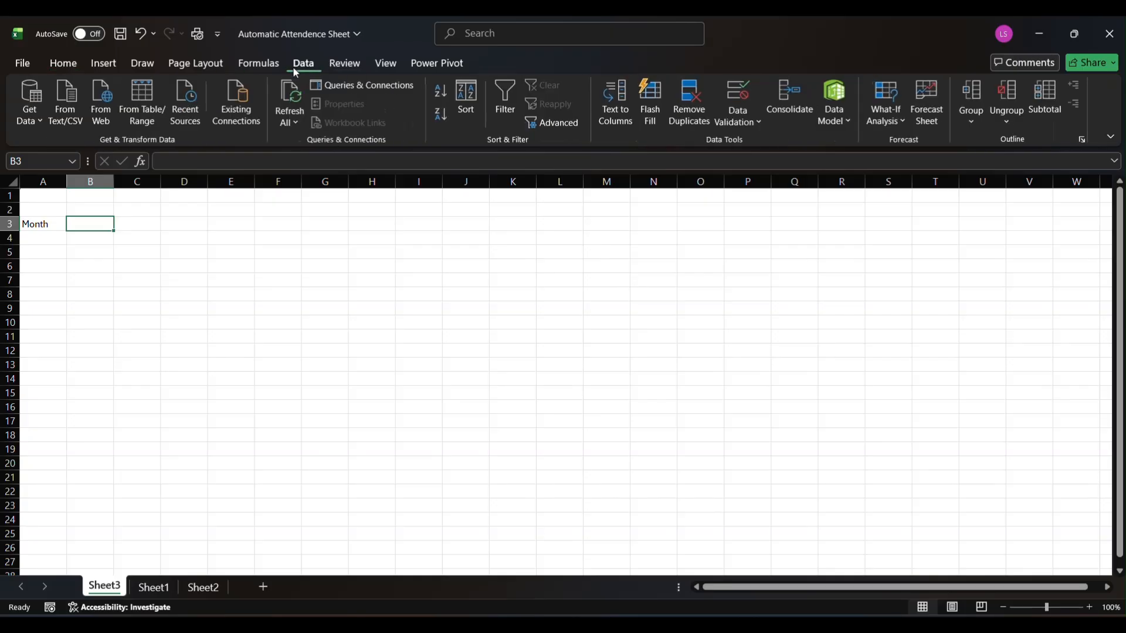
{"action": "left_click", "coordinate": [734, 98]}
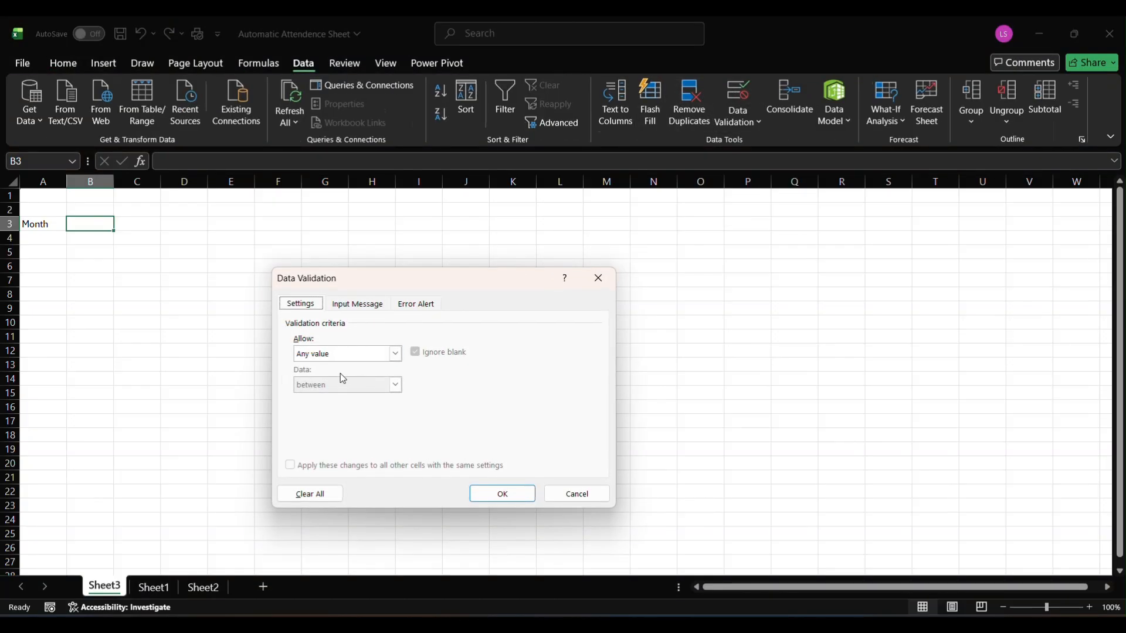
{"action": "left_click", "coordinate": [397, 353]}
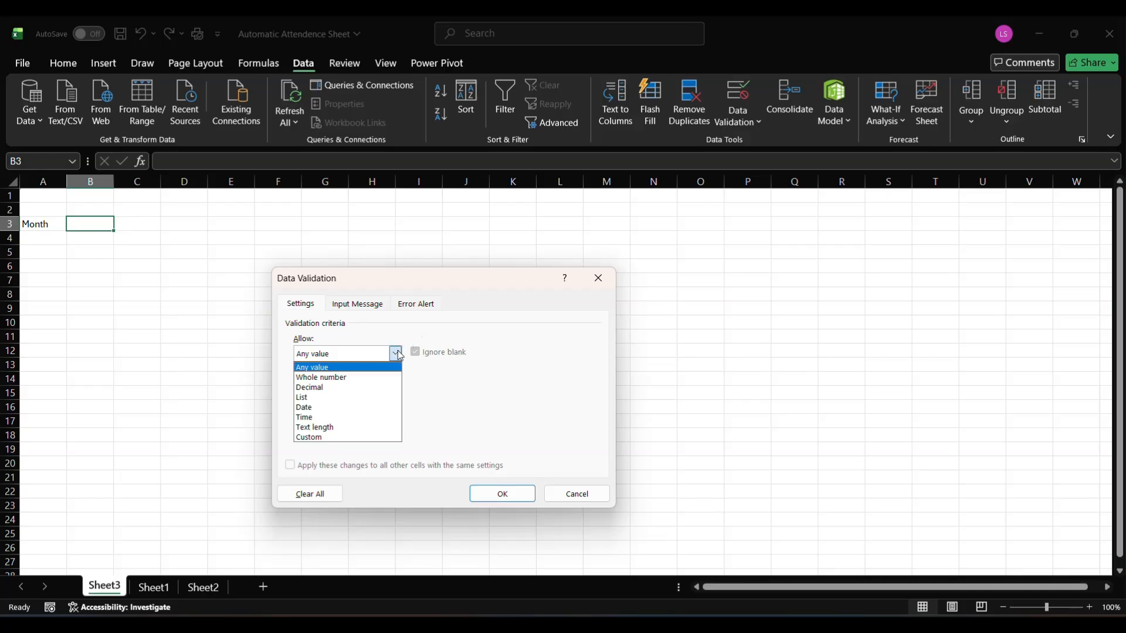
{"action": "left_click", "coordinate": [328, 401]}
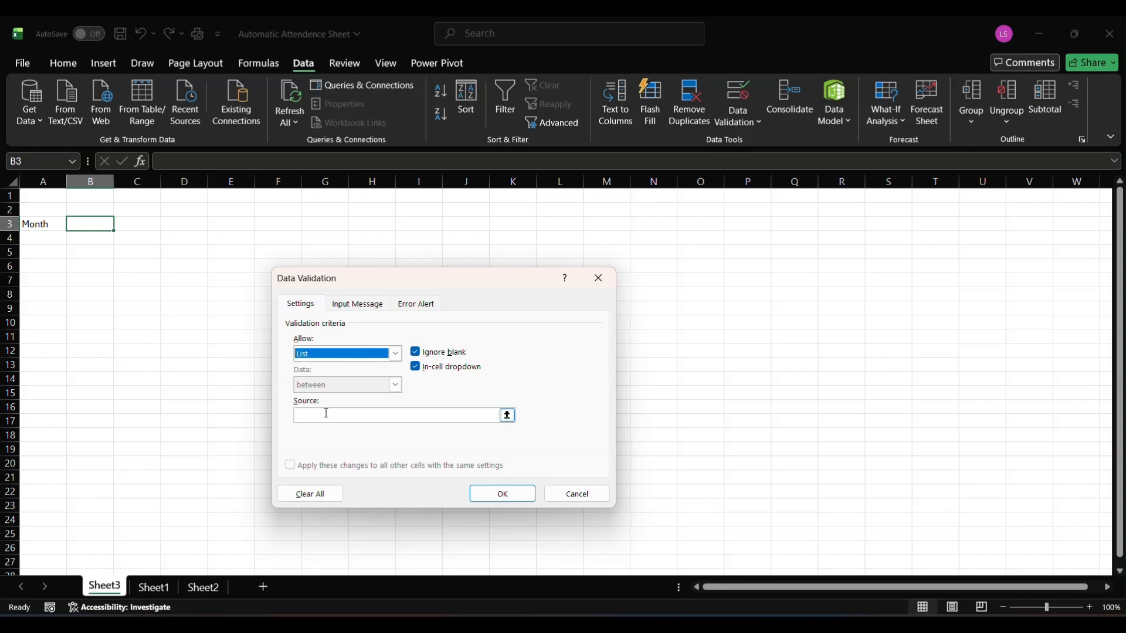
{"action": "left_click", "coordinate": [327, 414]}
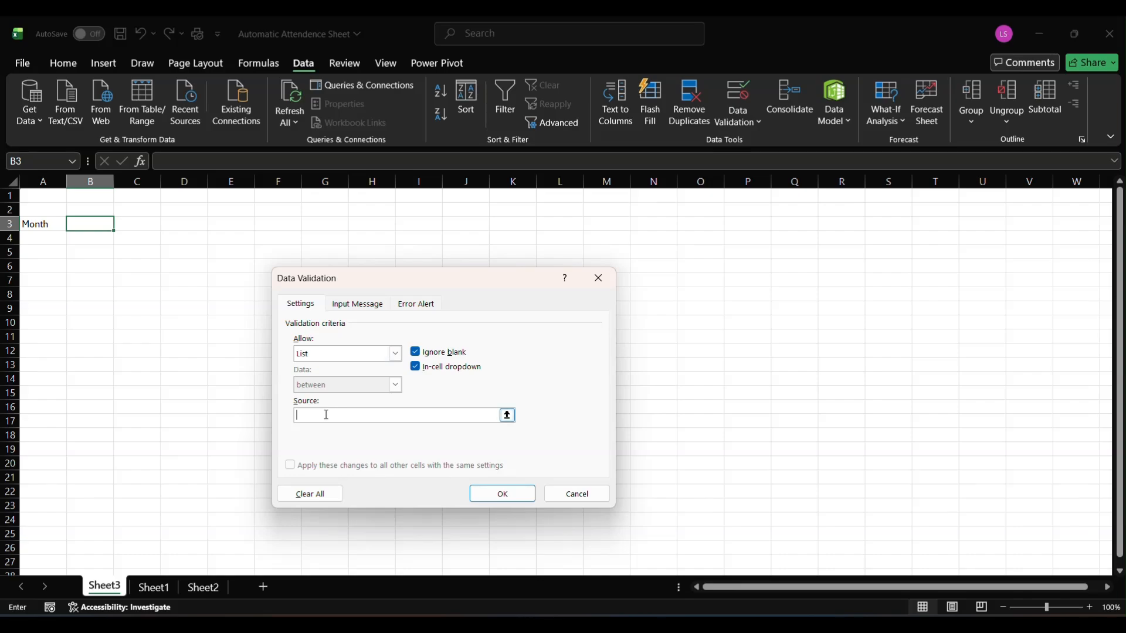
{"action": "left_click", "coordinate": [197, 596]}
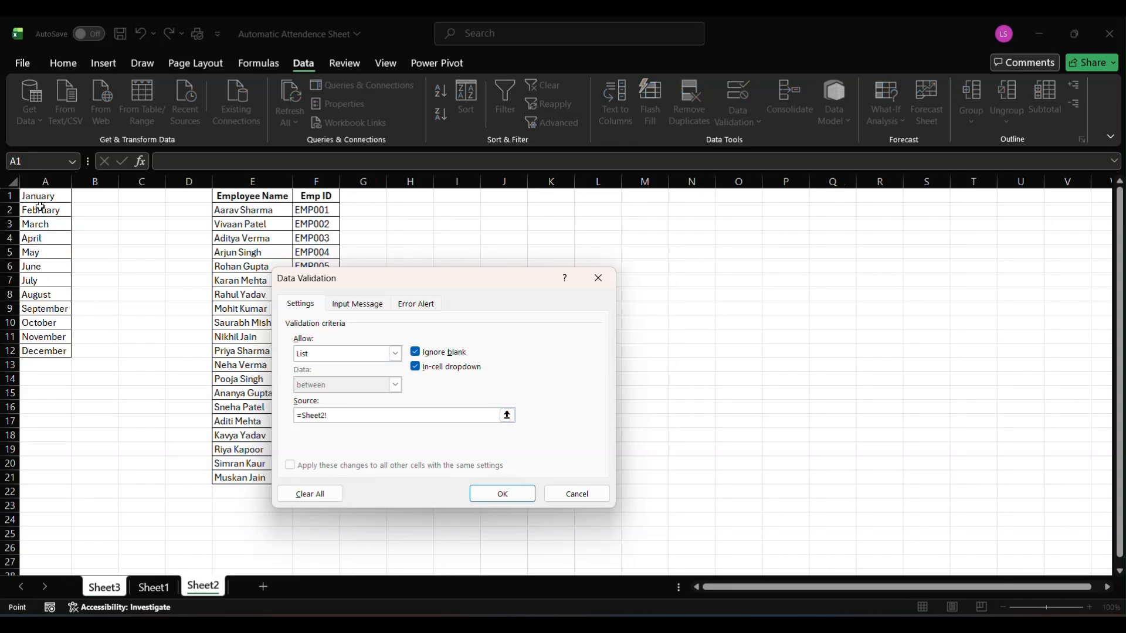
{"action": "left_click_drag", "start_coordinate": [39, 197], "coordinate": [49, 351]}
{"action": "key", "text": "Return"}
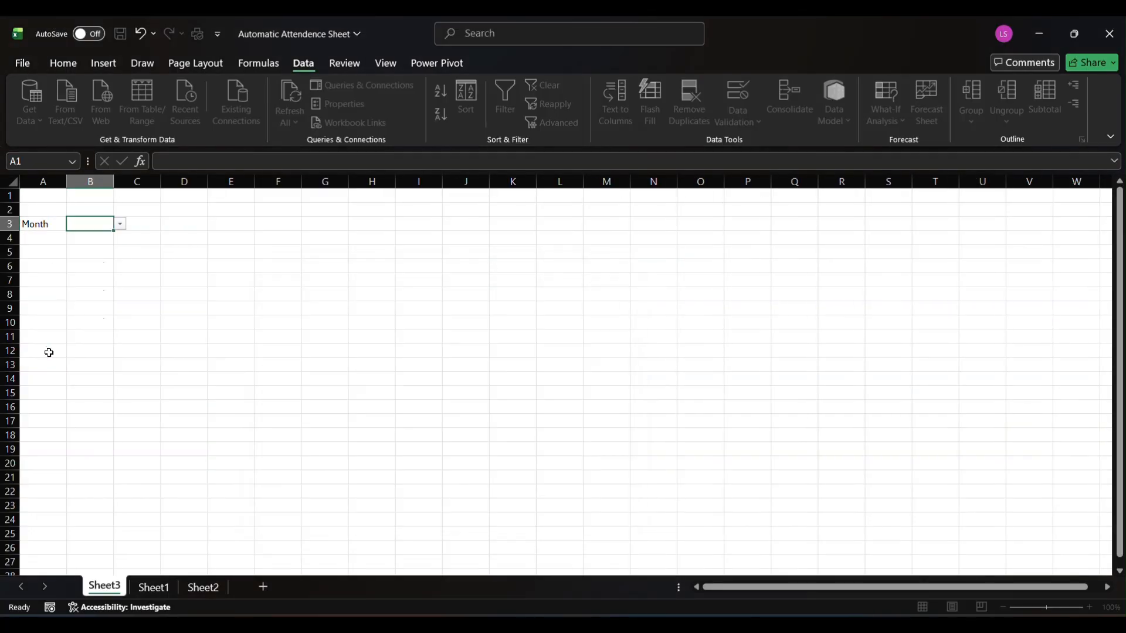
Choose January from the month list in B3 and apply all borders to cells A3:B3
{"action": "left_click", "coordinate": [120, 225]}
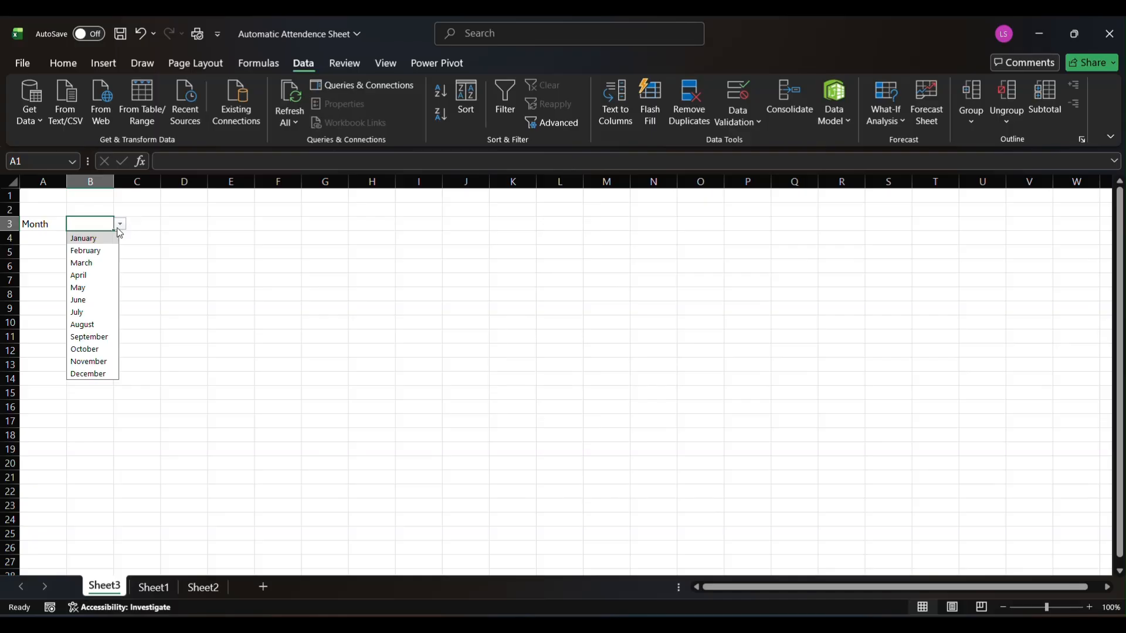
{"action": "left_click", "coordinate": [109, 239]}
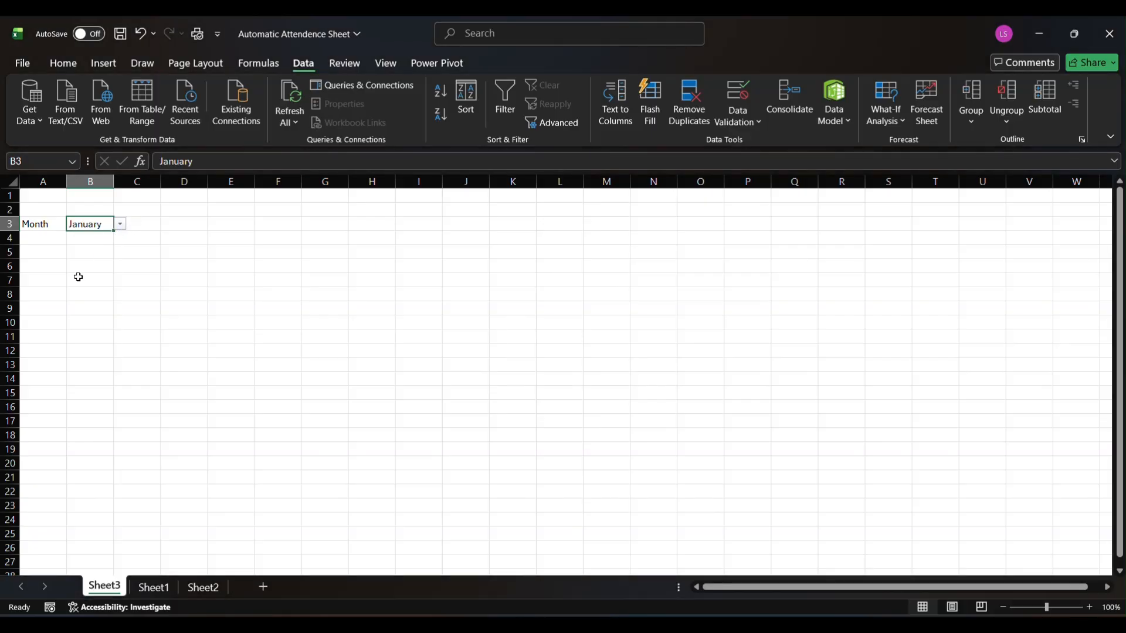
{"action": "left_click", "coordinate": [32, 228]}
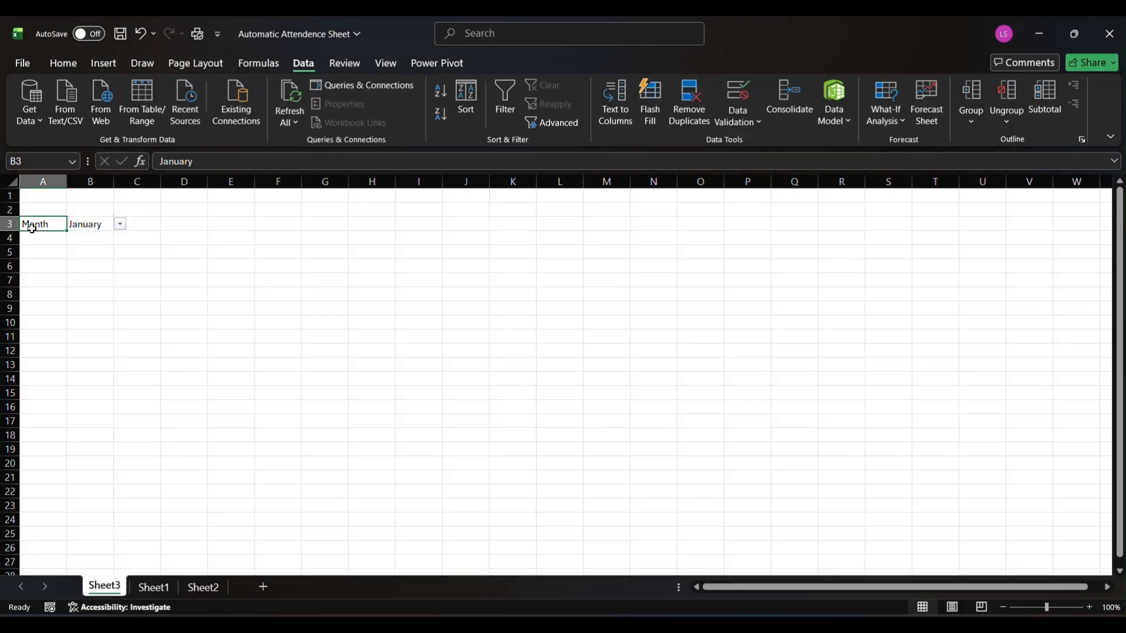
{"action": "left_click_drag", "start_coordinate": [34, 228], "coordinate": [76, 227]}
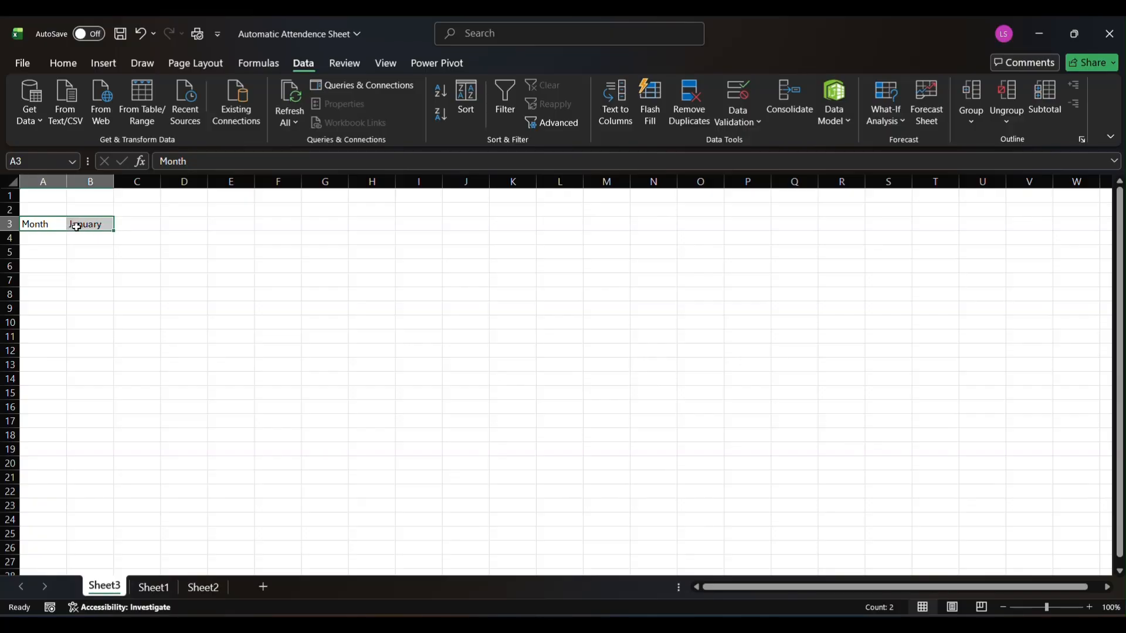
{"action": "key", "text": "alt"}
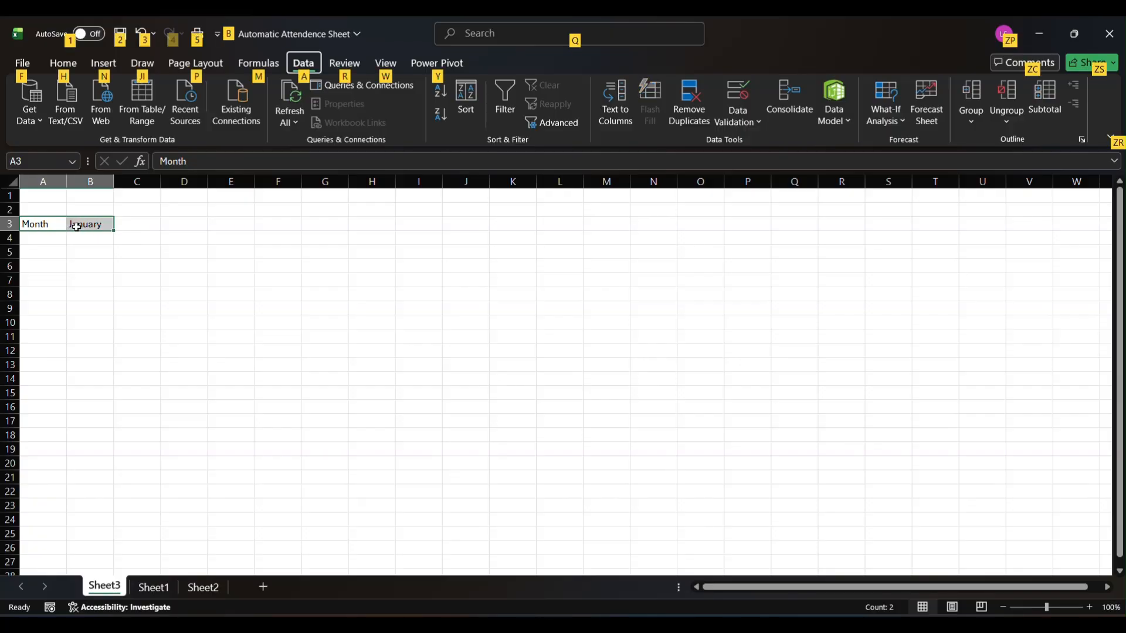
{"action": "key", "text": "h"}
{"action": "key", "text": "b"}
{"action": "key", "text": "a"}
{"action": "left_click", "coordinate": [61, 252]}
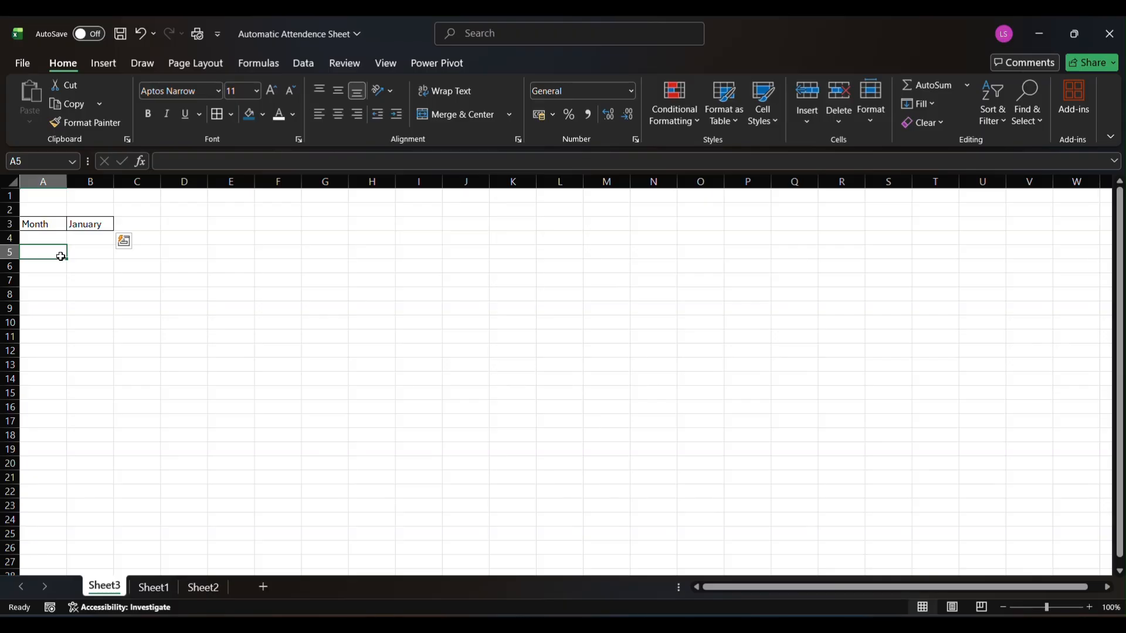
Fill the "Month" label cell A3 with a light blue theme color
{"action": "left_click", "coordinate": [49, 224]}
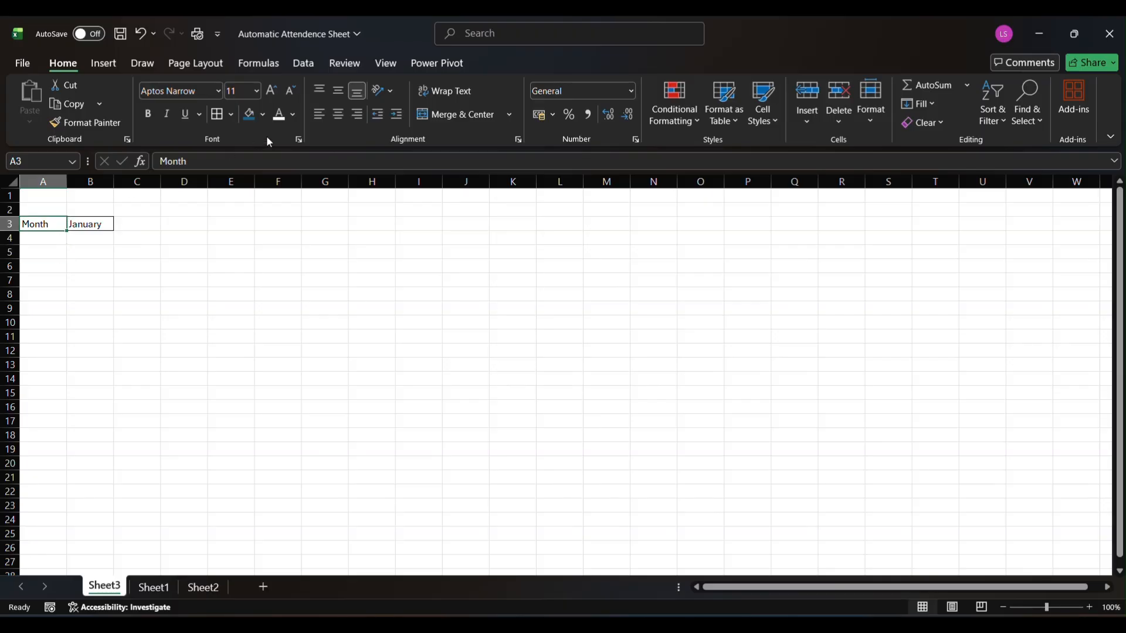
{"action": "left_click", "coordinate": [263, 114]}
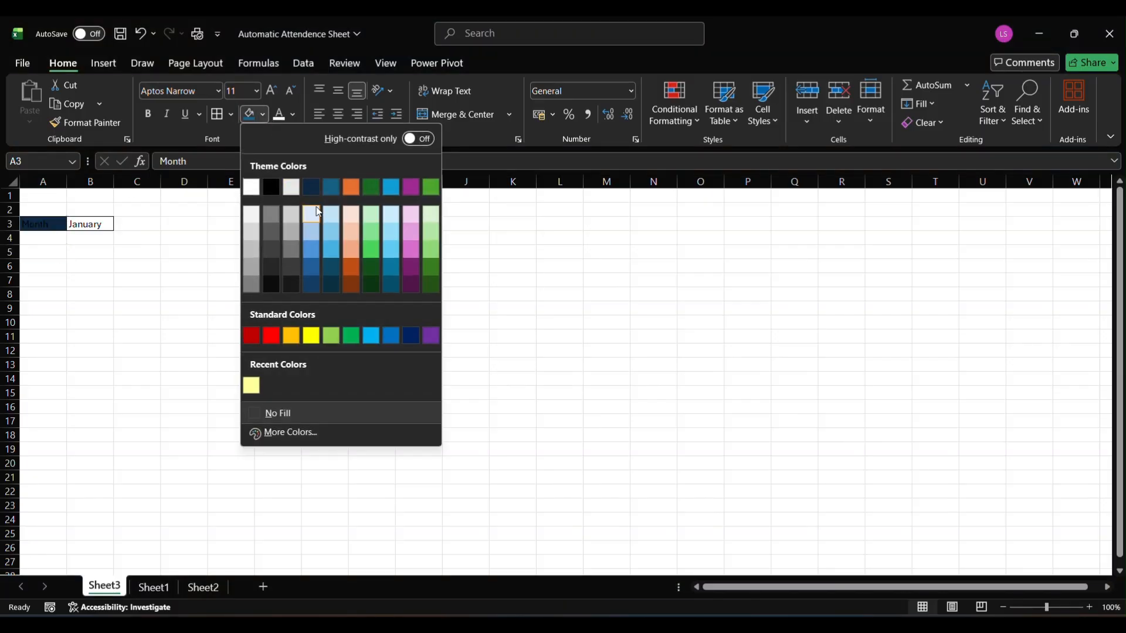
{"action": "left_click", "coordinate": [314, 237]}
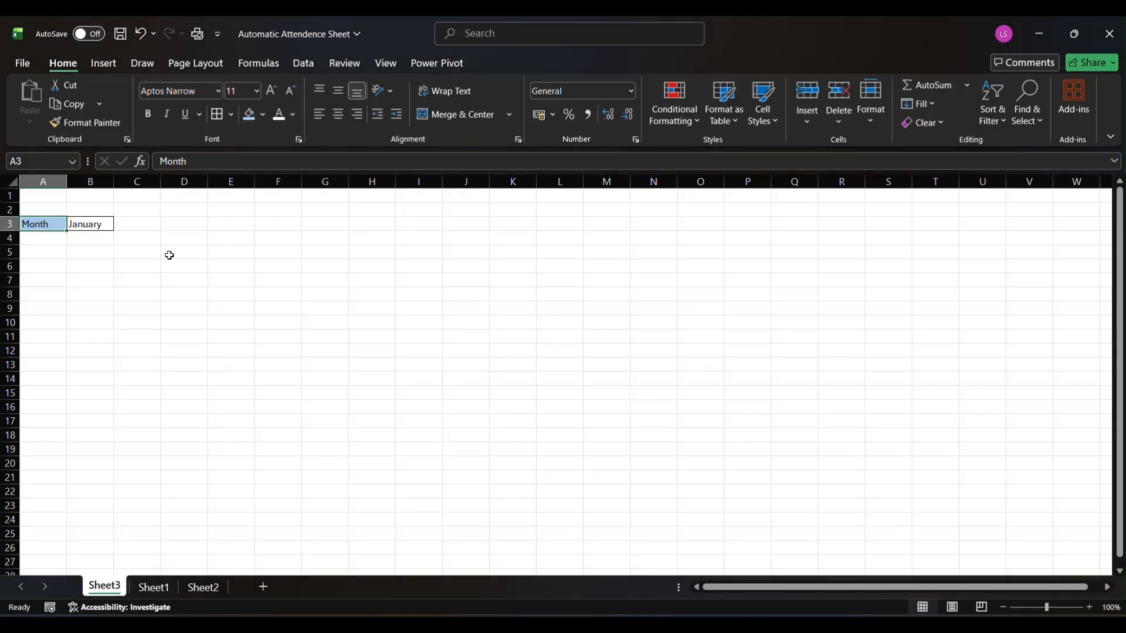
{"action": "left_click", "coordinate": [81, 264]}
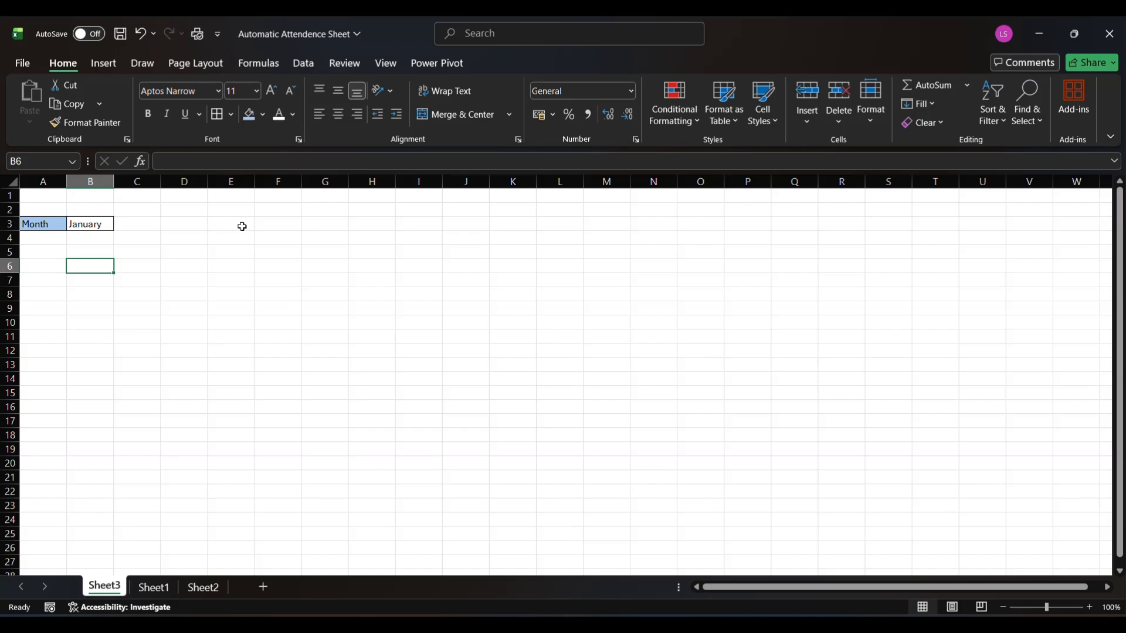
Enter the formula =DATEVALUE("1"&B3&"2026") in cell F3 to derive the selected month's first day
{"action": "left_click", "coordinate": [271, 226]}
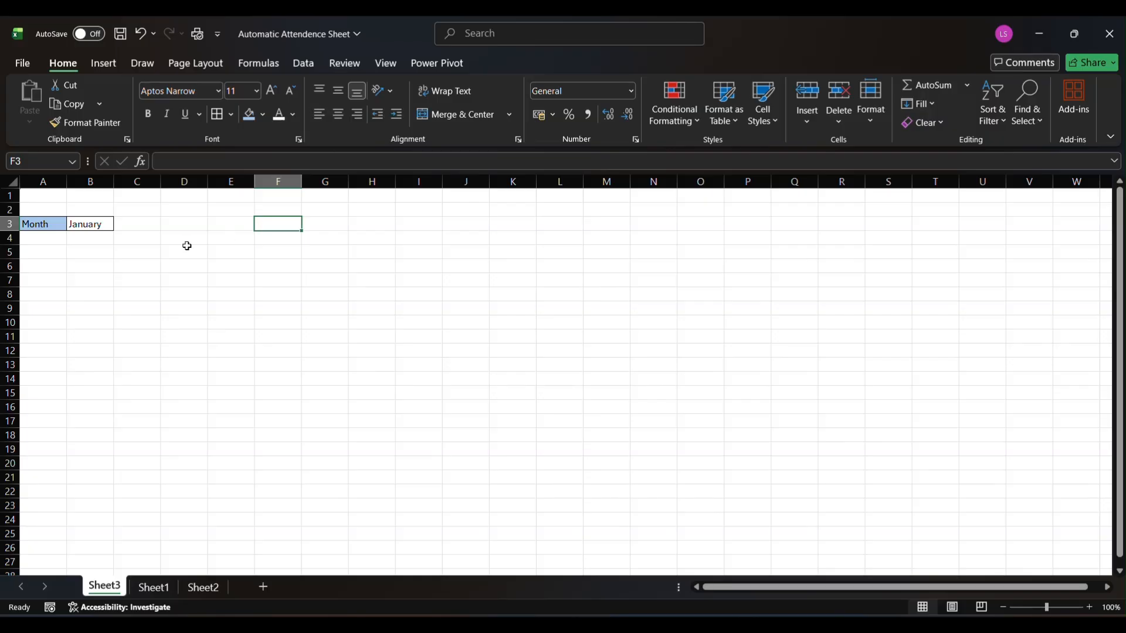
{"action": "type", "text": "="}
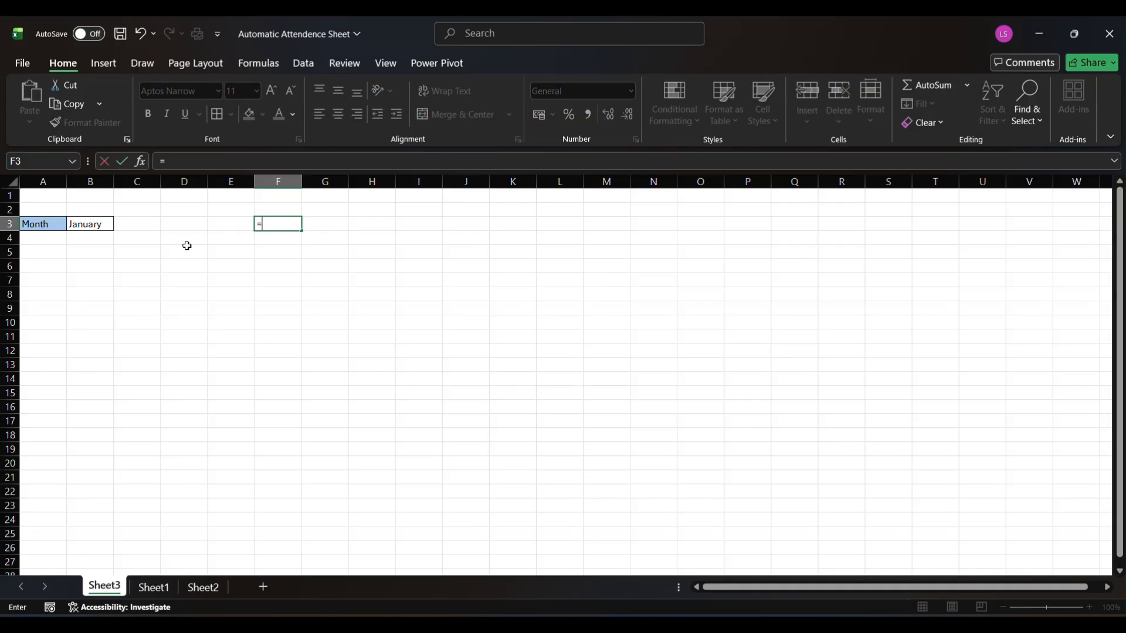
{"action": "type", "text": "date"}
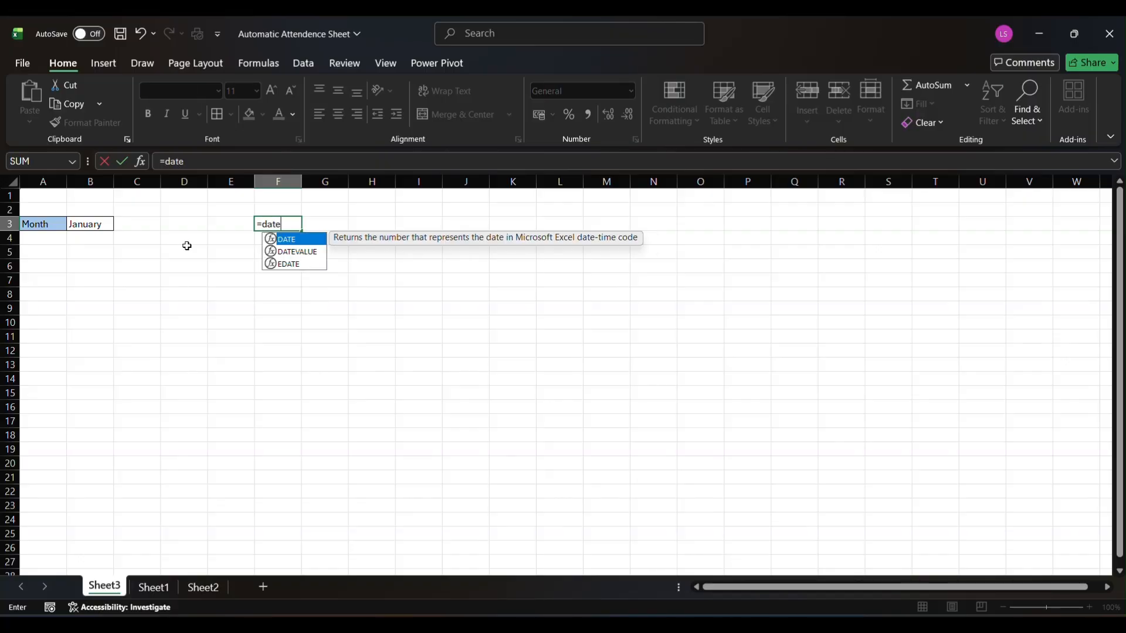
{"action": "key", "text": "Down"}
{"action": "key", "text": "Tab"}
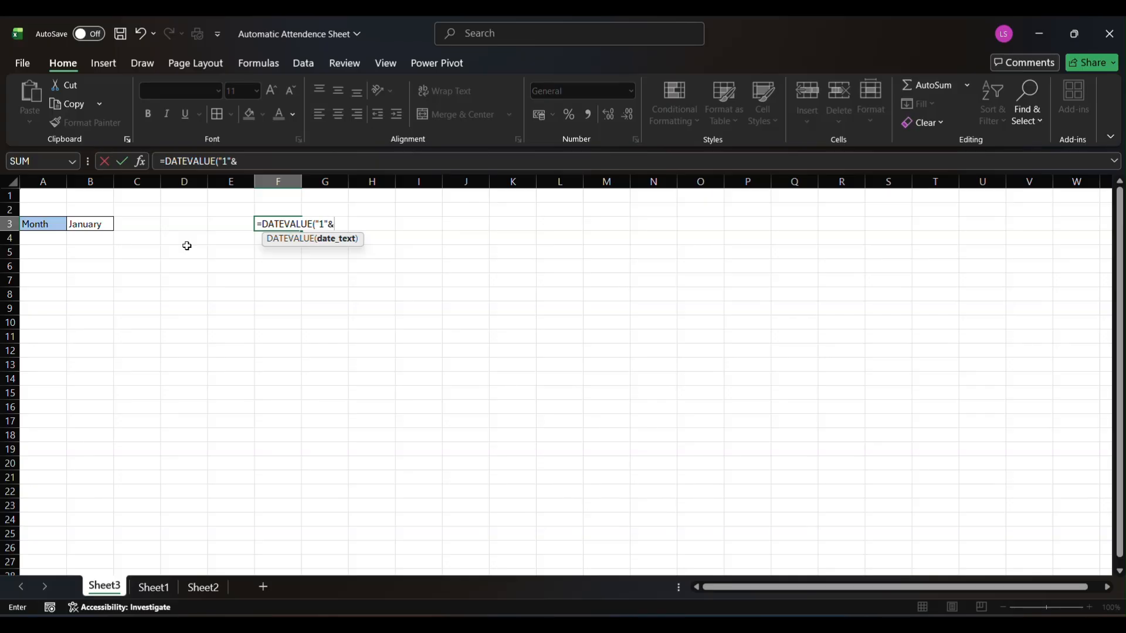
{"action": "left_click", "coordinate": [81, 227]}
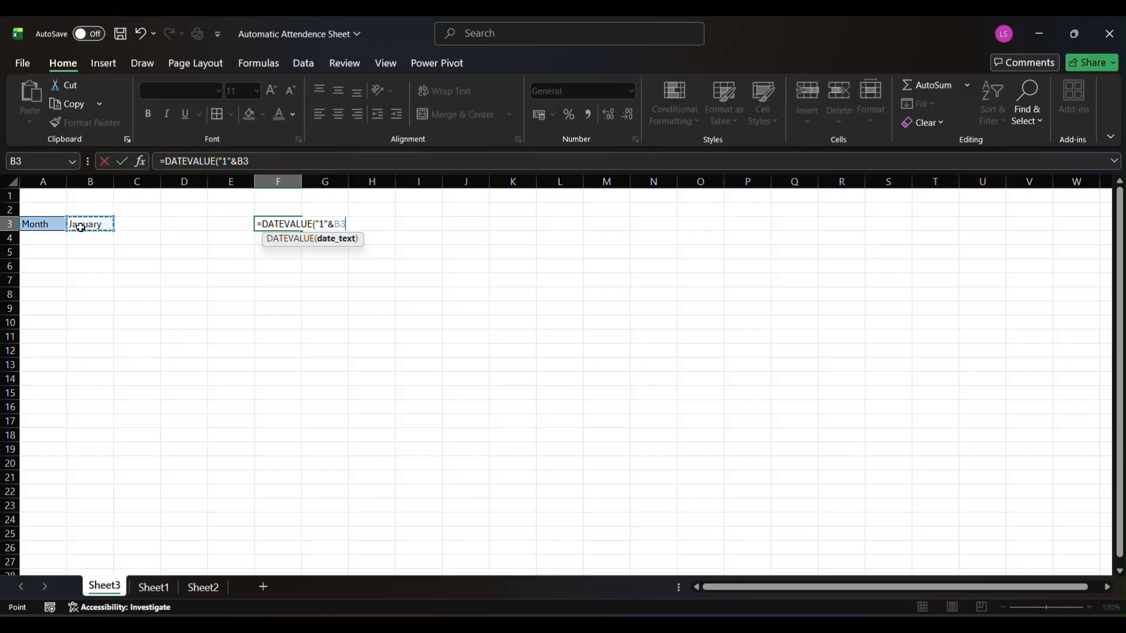
{"action": "type", "text": "&\"2026"}
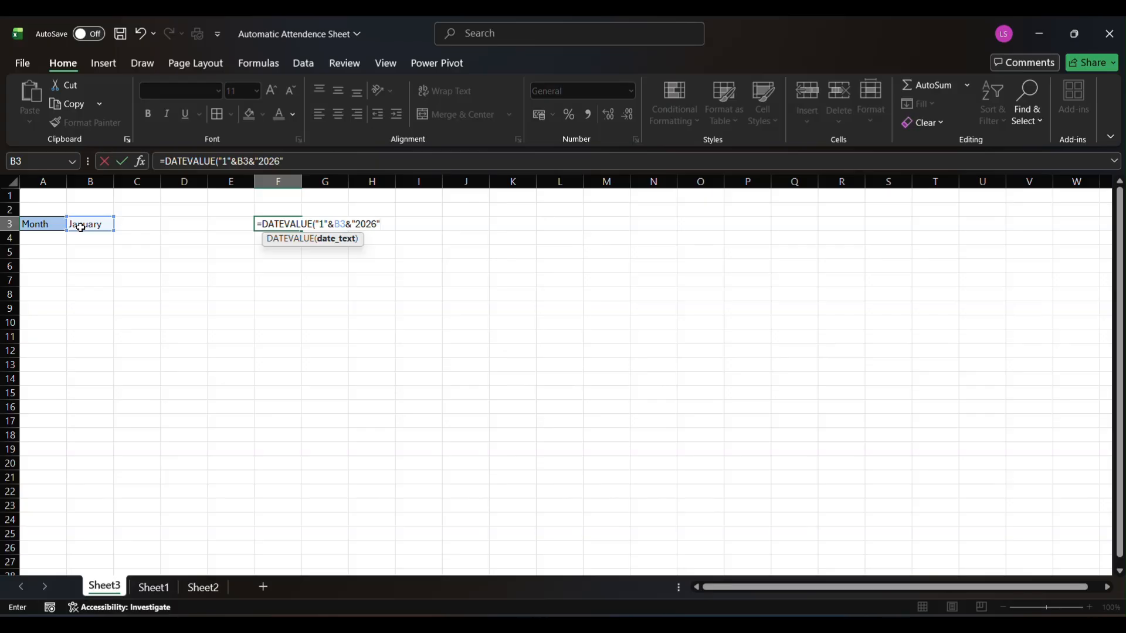
{"action": "type", "text": ")"}
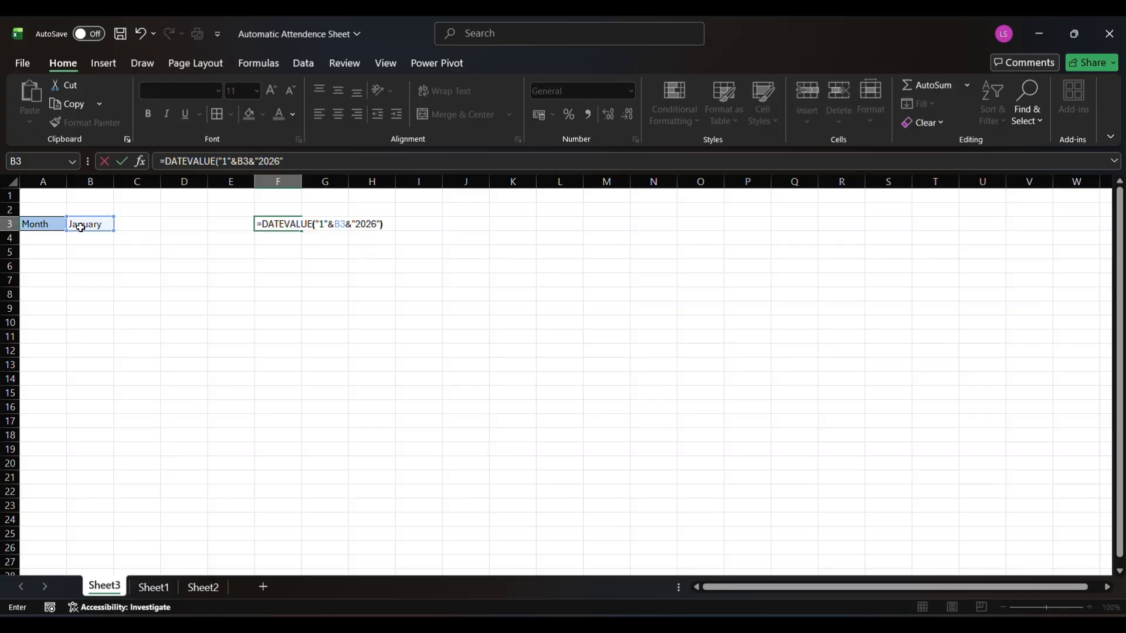
{"action": "key", "text": "Return"}
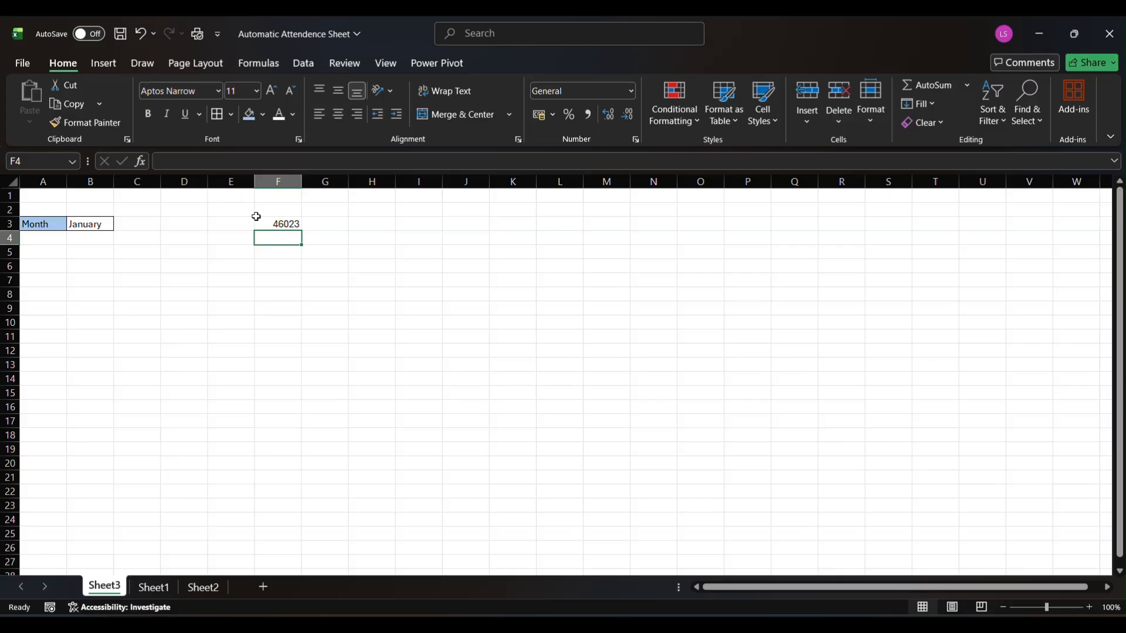
Format the start date in cell F3 as Short Date
{"action": "left_click", "coordinate": [263, 222]}
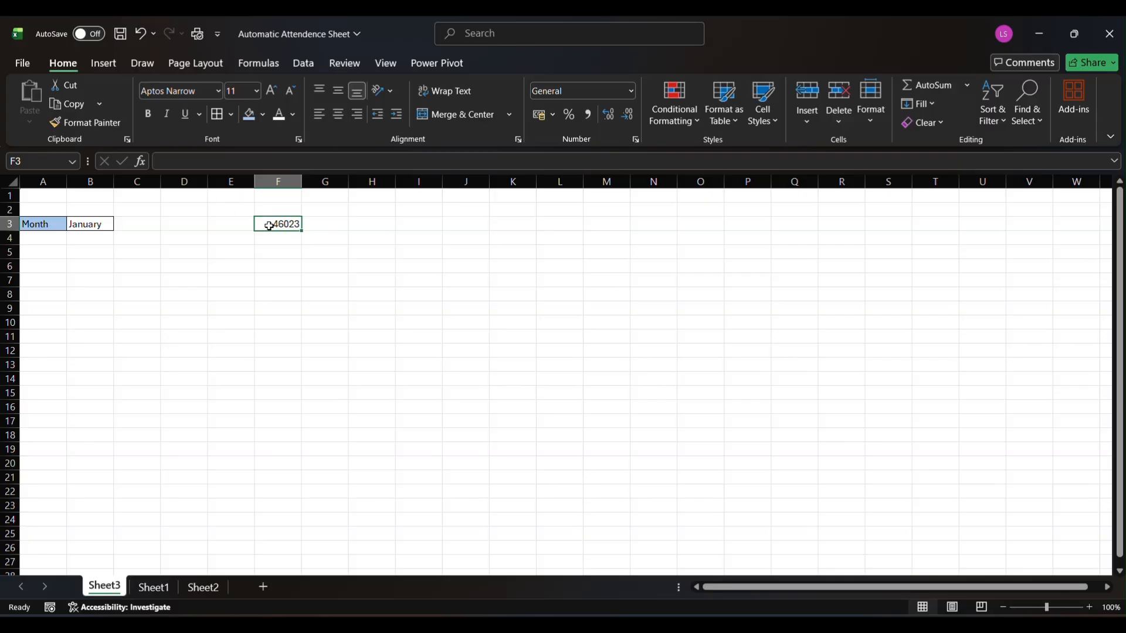
{"action": "left_click", "coordinate": [632, 93]}
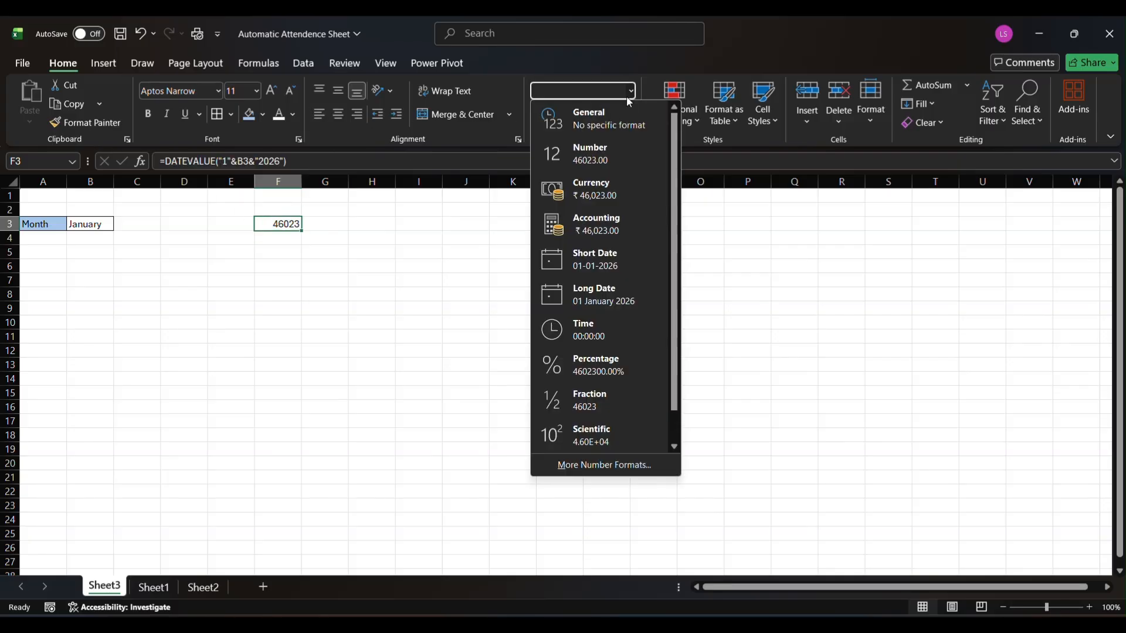
{"action": "left_click", "coordinate": [605, 255]}
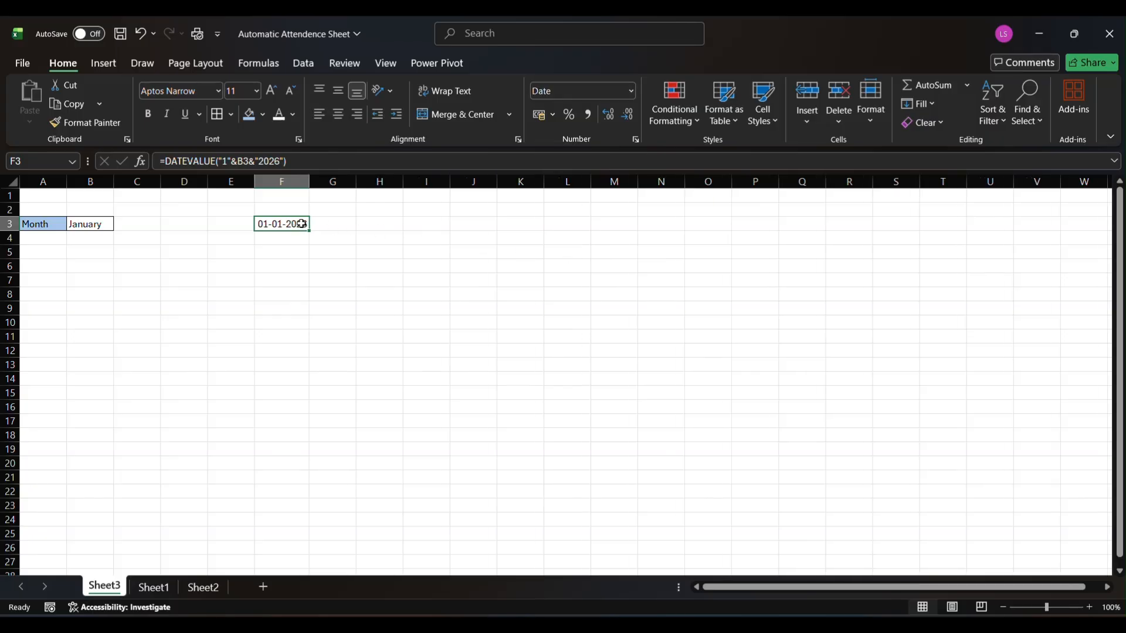
Test the month list in B3 by choosing March, and finish with February selected
{"action": "left_click", "coordinate": [86, 229]}
{"action": "left_click", "coordinate": [120, 225]}
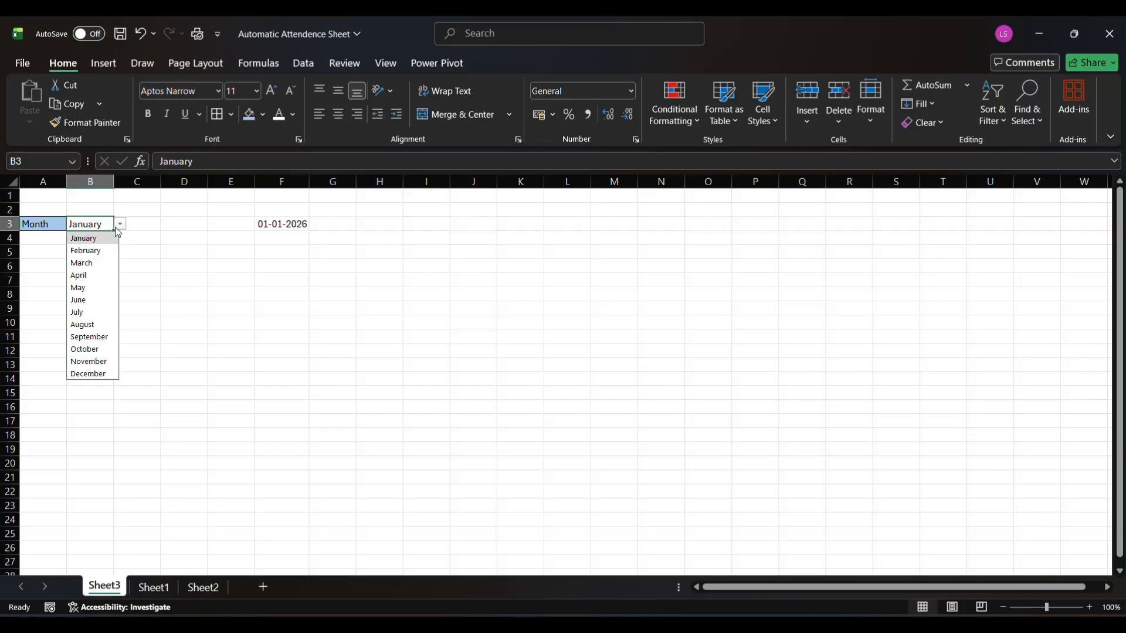
{"action": "left_click", "coordinate": [93, 263]}
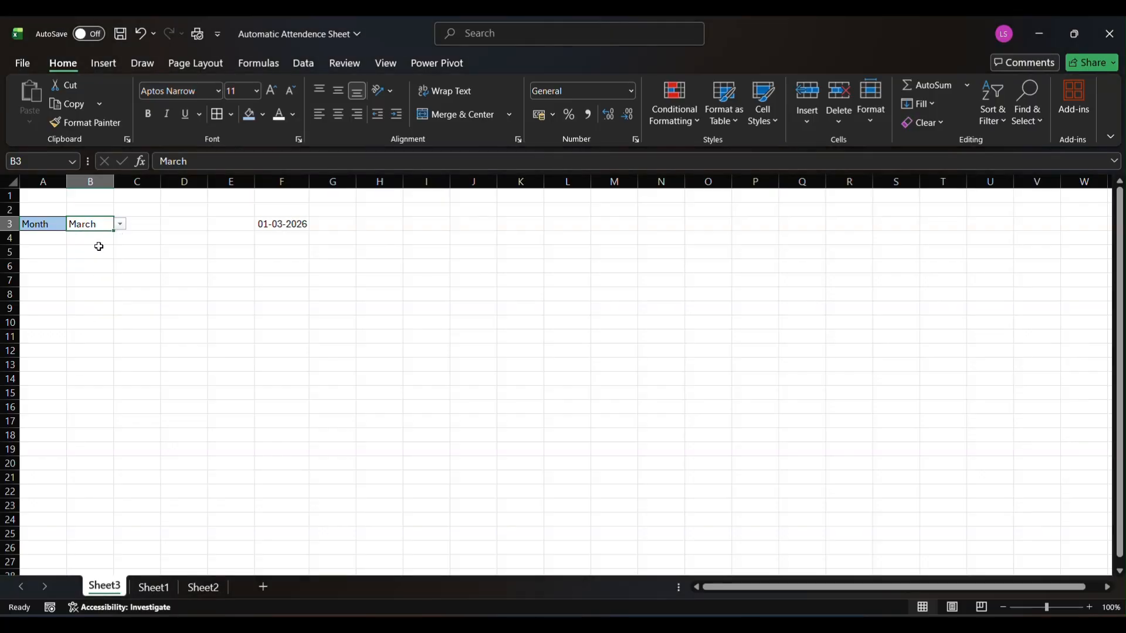
{"action": "left_click", "coordinate": [118, 222]}
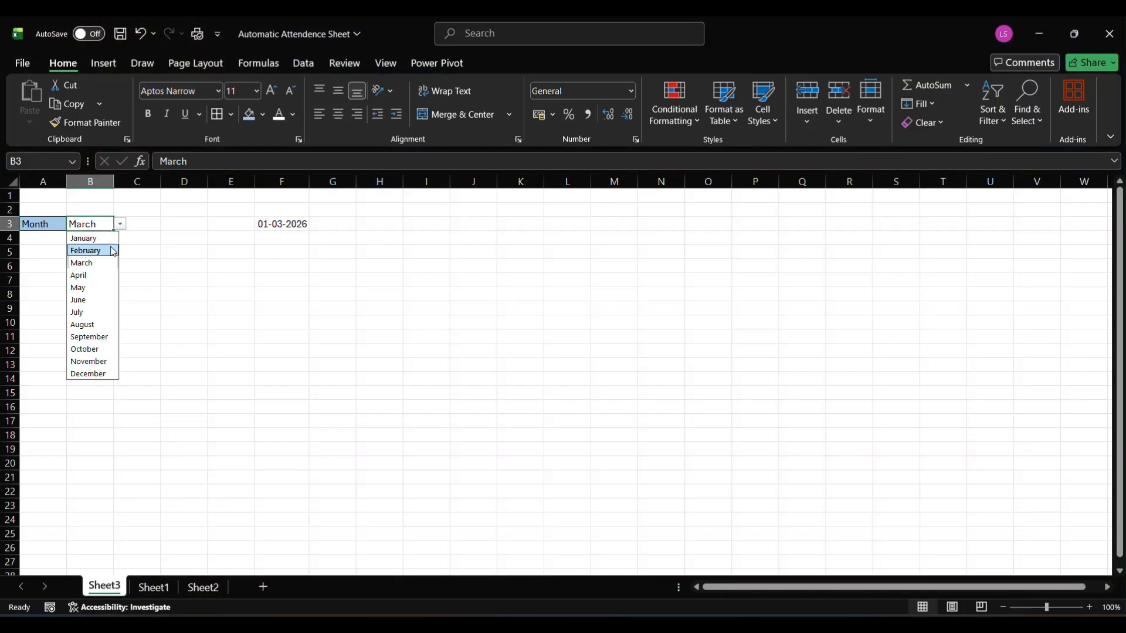
{"action": "left_click", "coordinate": [110, 246]}
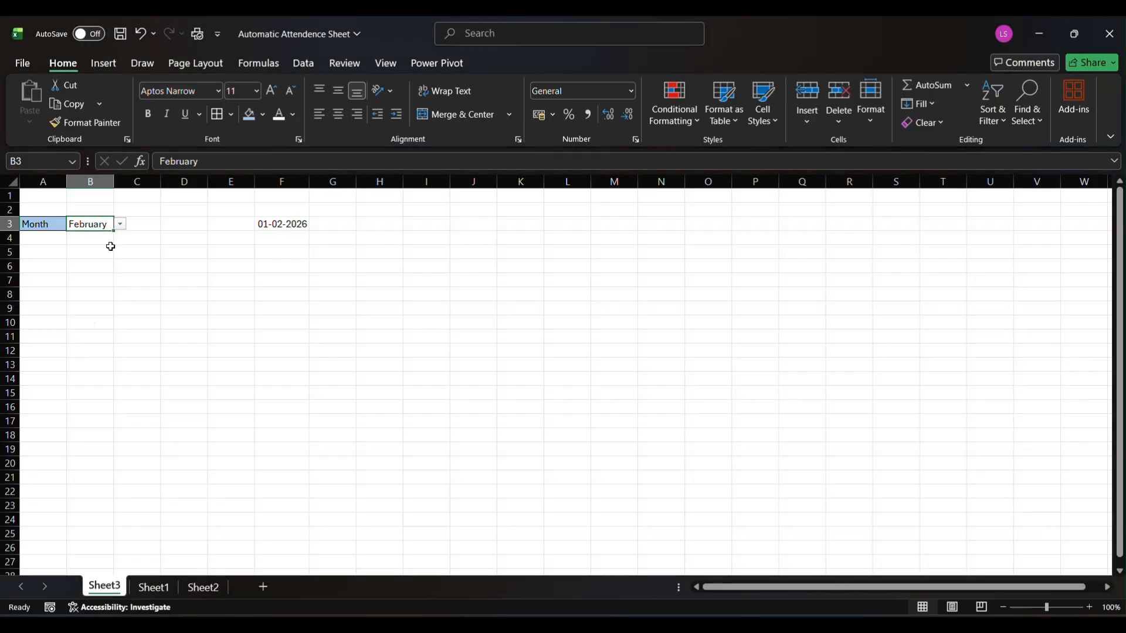
Merge and center cells G3:I3 and enter "To" in the merged cell
{"action": "left_click", "coordinate": [341, 224]}
{"action": "left_click_drag", "start_coordinate": [342, 224], "coordinate": [414, 226]}
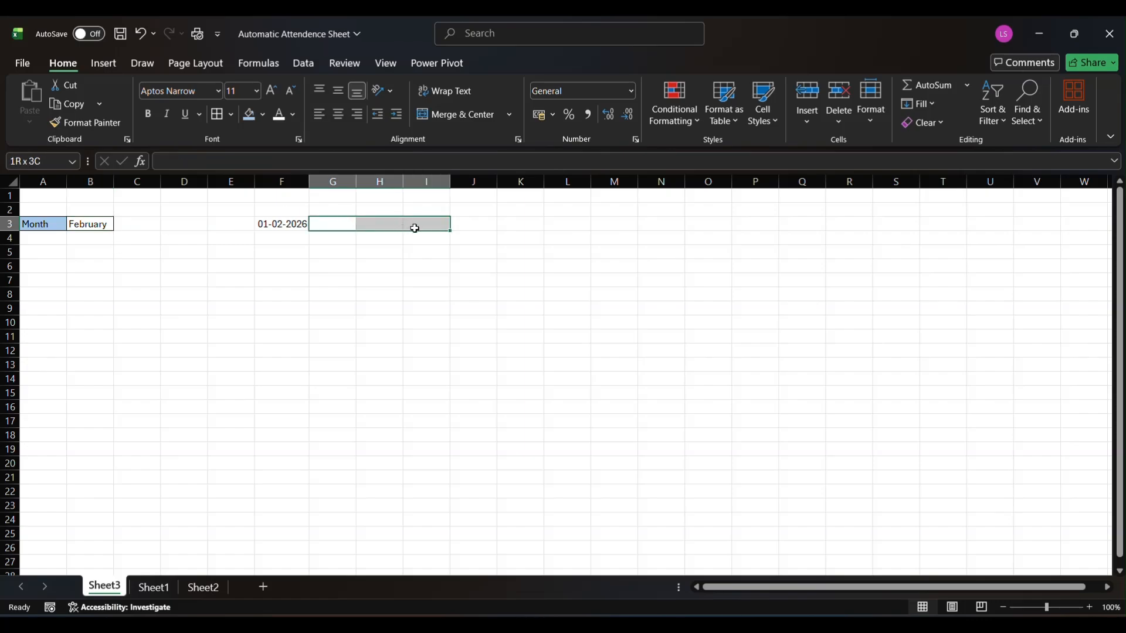
{"action": "left_click", "coordinate": [459, 114]}
{"action": "double_click", "coordinate": [394, 223]}
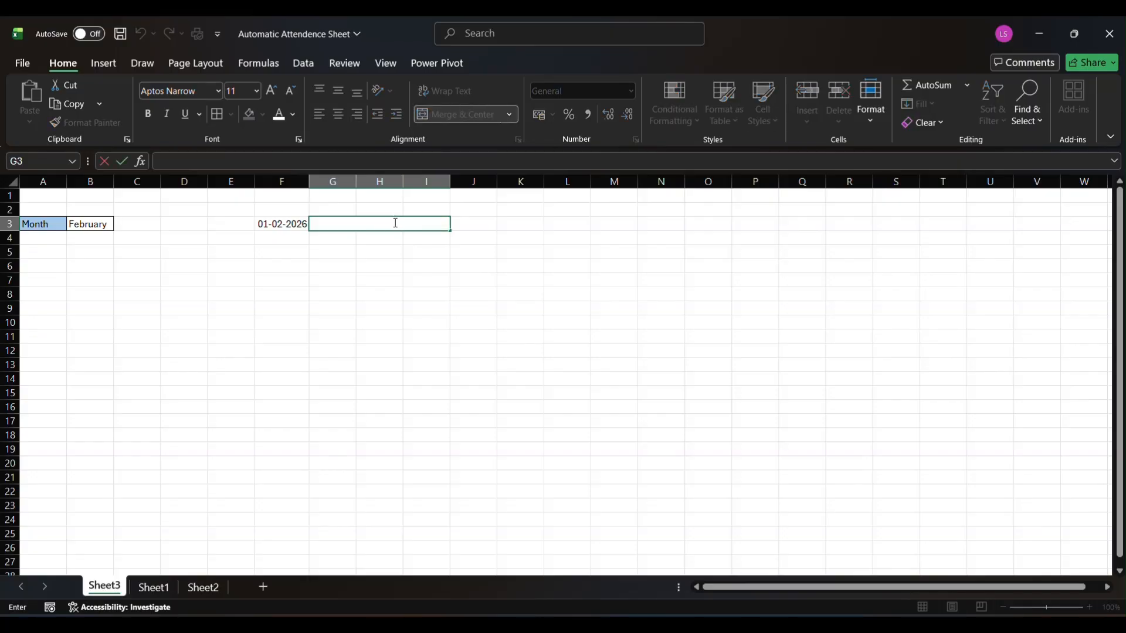
{"action": "type", "text": "To"}
{"action": "key", "text": "Tab"}
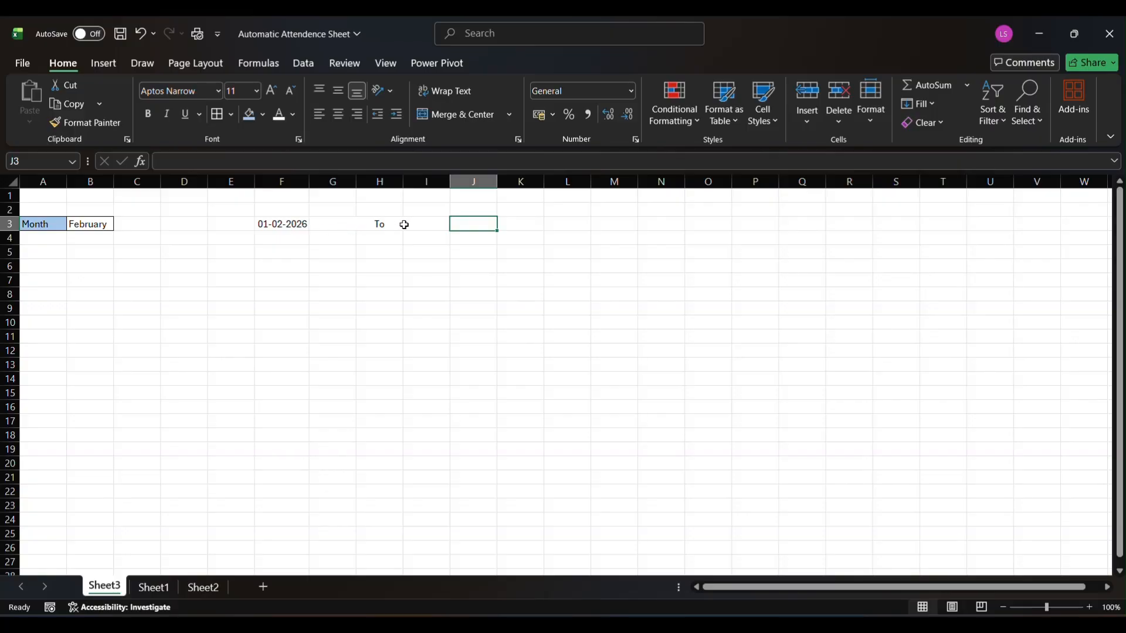
Enter the formula =EOMONTH(F3,0) in cell J3 to calculate the month's last day
{"action": "type", "text": "="}
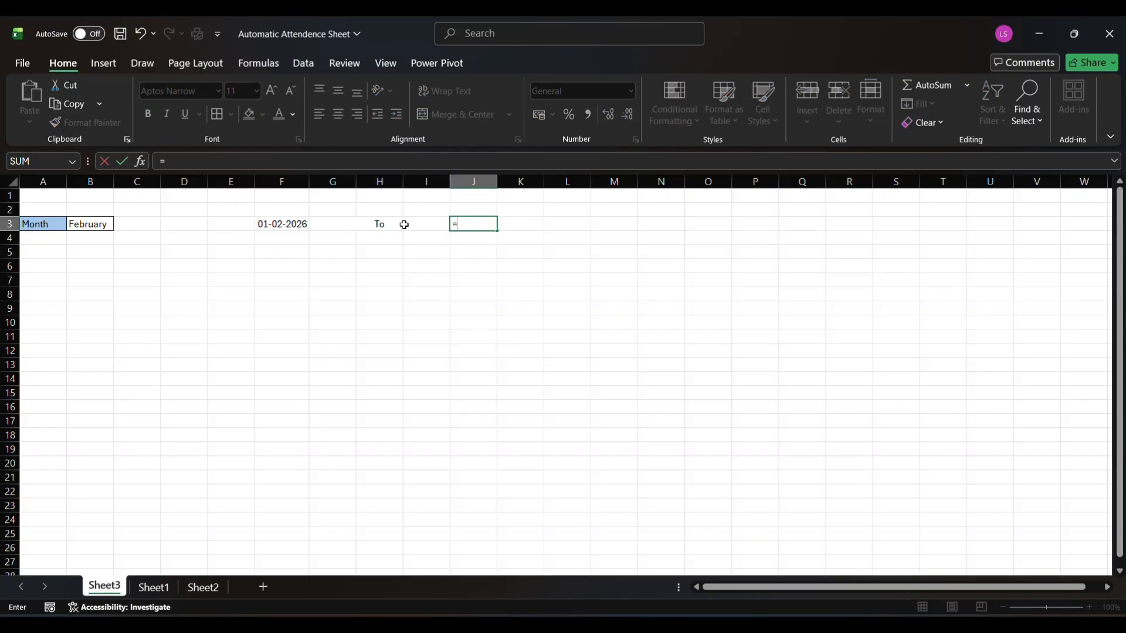
{"action": "type", "text": "e"}
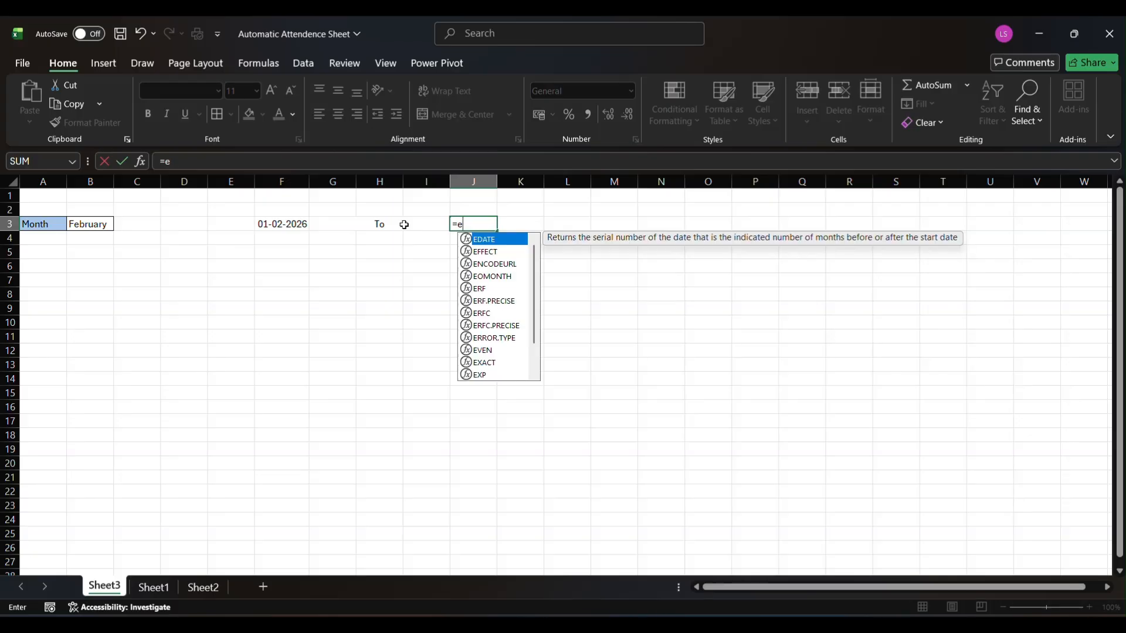
{"action": "type", "text": "om"}
{"action": "key", "text": "Tab"}
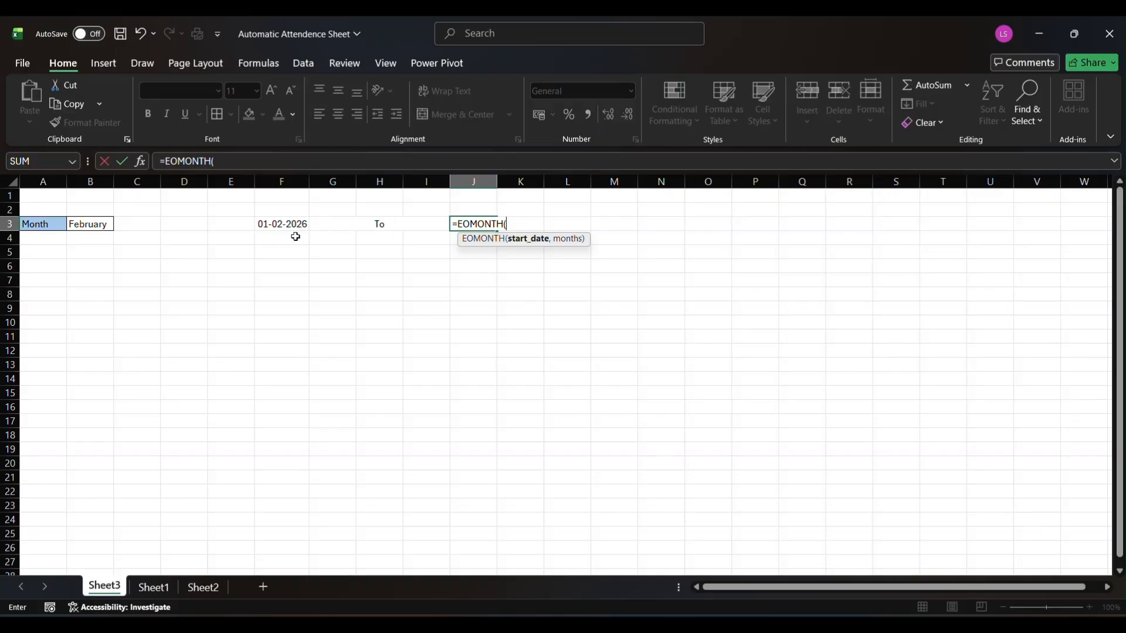
{"action": "left_click", "coordinate": [276, 226]}
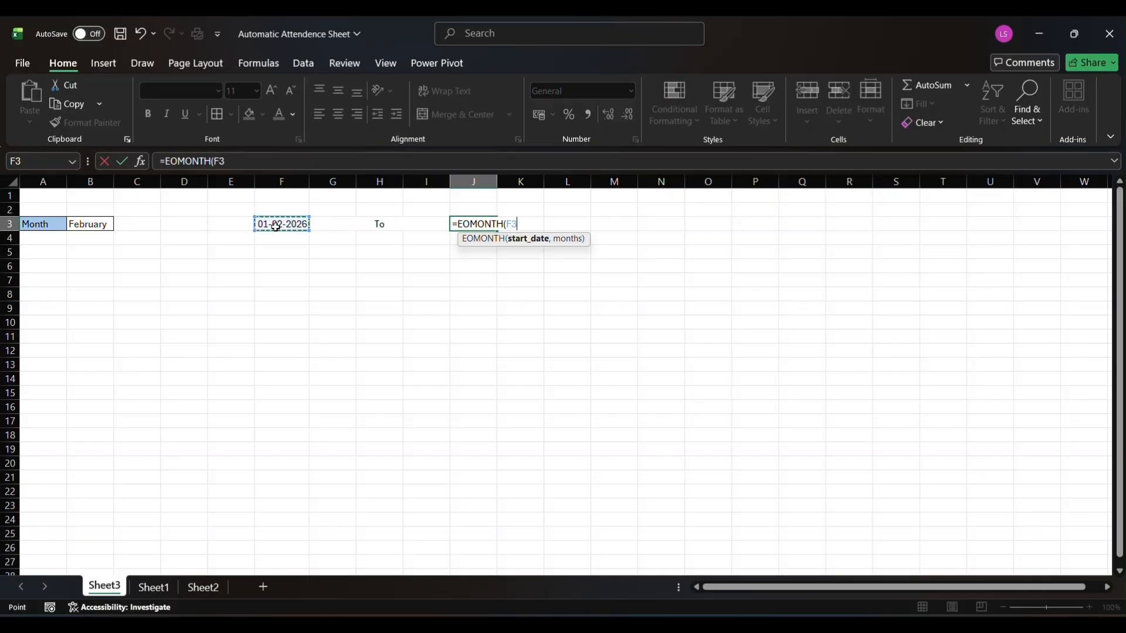
{"action": "type", "text": ",0"}
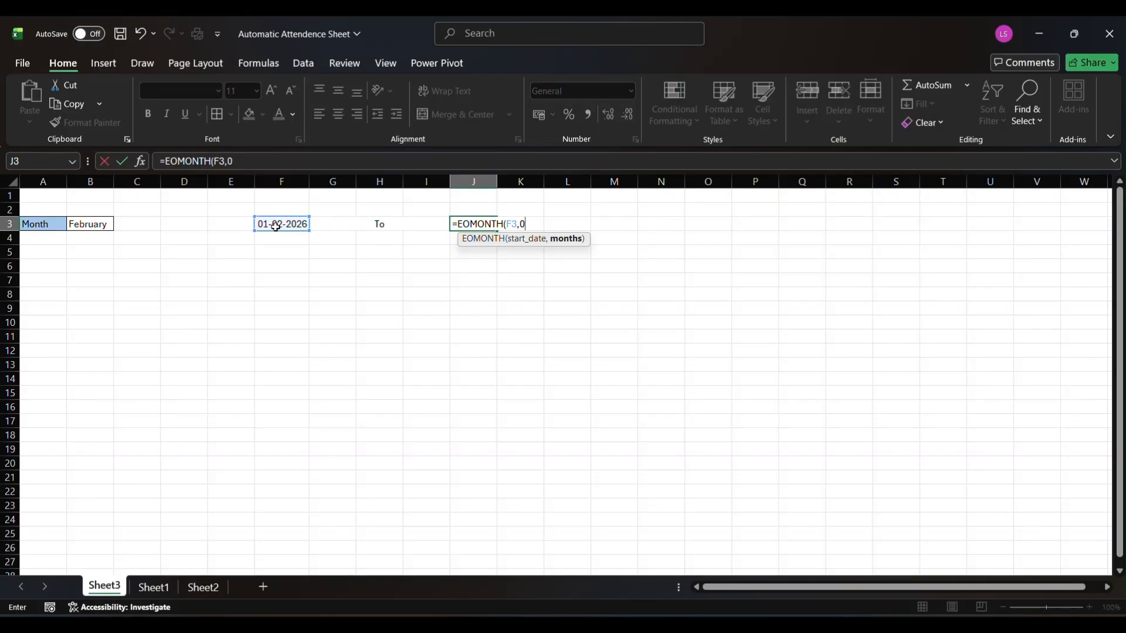
{"action": "type", "text": ")"}
{"action": "key", "text": "Return"}
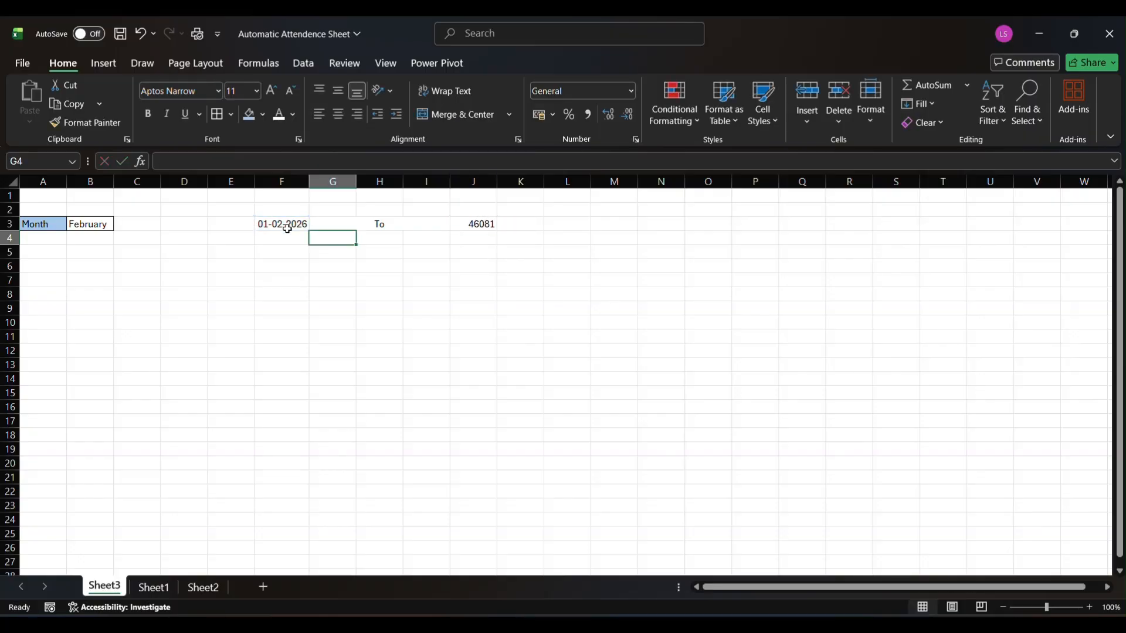
Format the month's end date in cell J3 as Short Date
{"action": "left_click", "coordinate": [469, 225]}
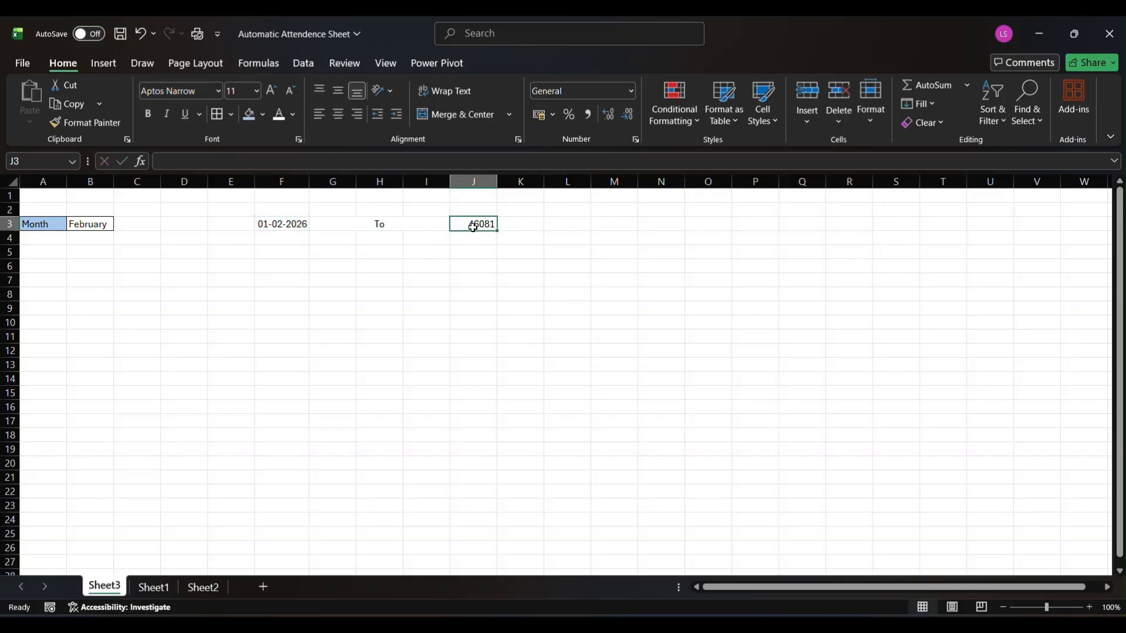
{"action": "left_click", "coordinate": [629, 92]}
{"action": "left_click", "coordinate": [591, 255]}
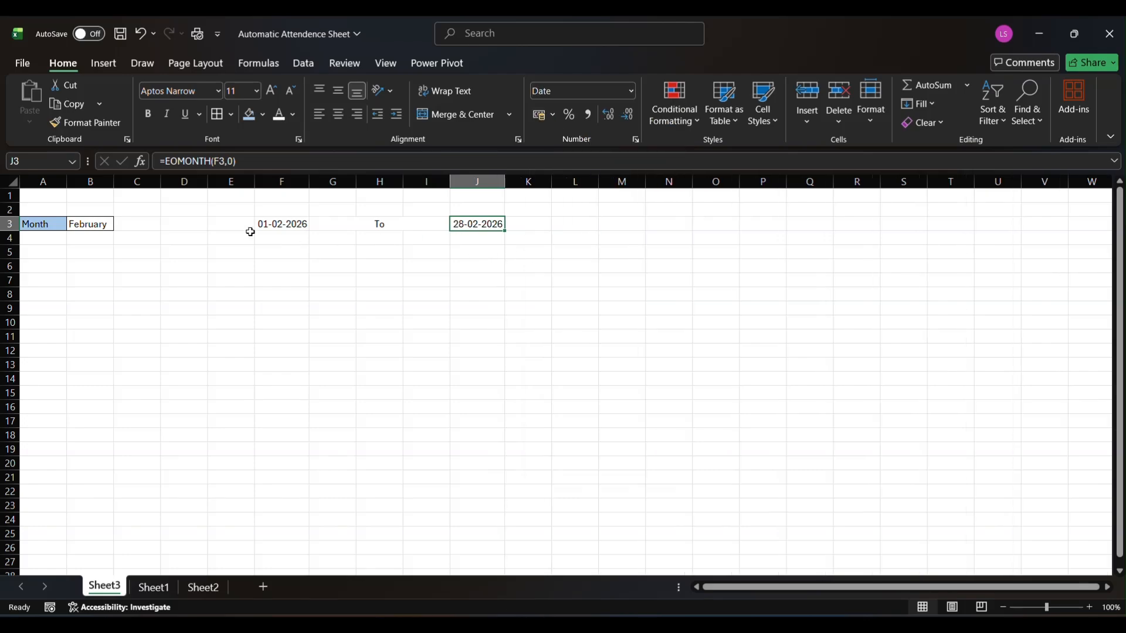
Choose January from the month list in B3 to test the start and end dates
{"action": "left_click", "coordinate": [96, 223]}
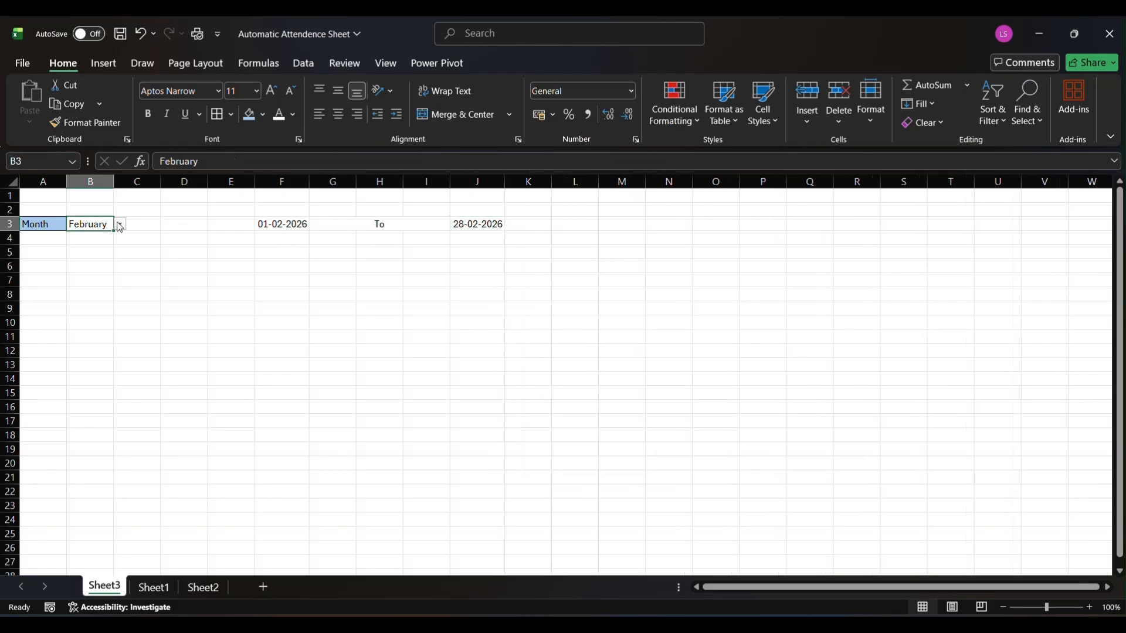
{"action": "left_click", "coordinate": [120, 225]}
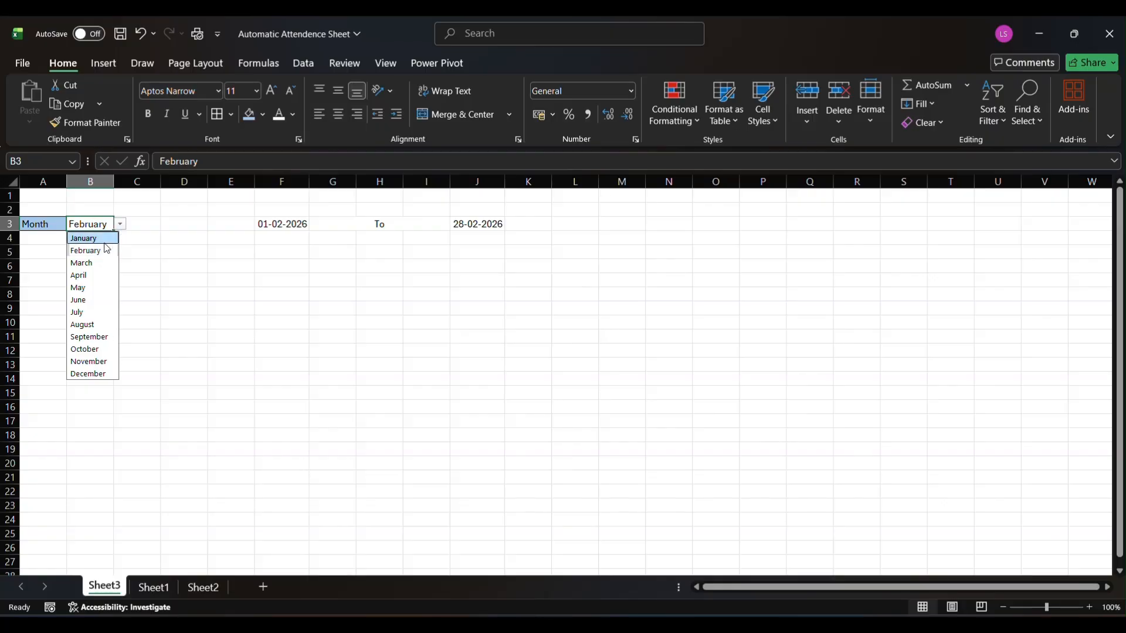
{"action": "left_click", "coordinate": [103, 239]}
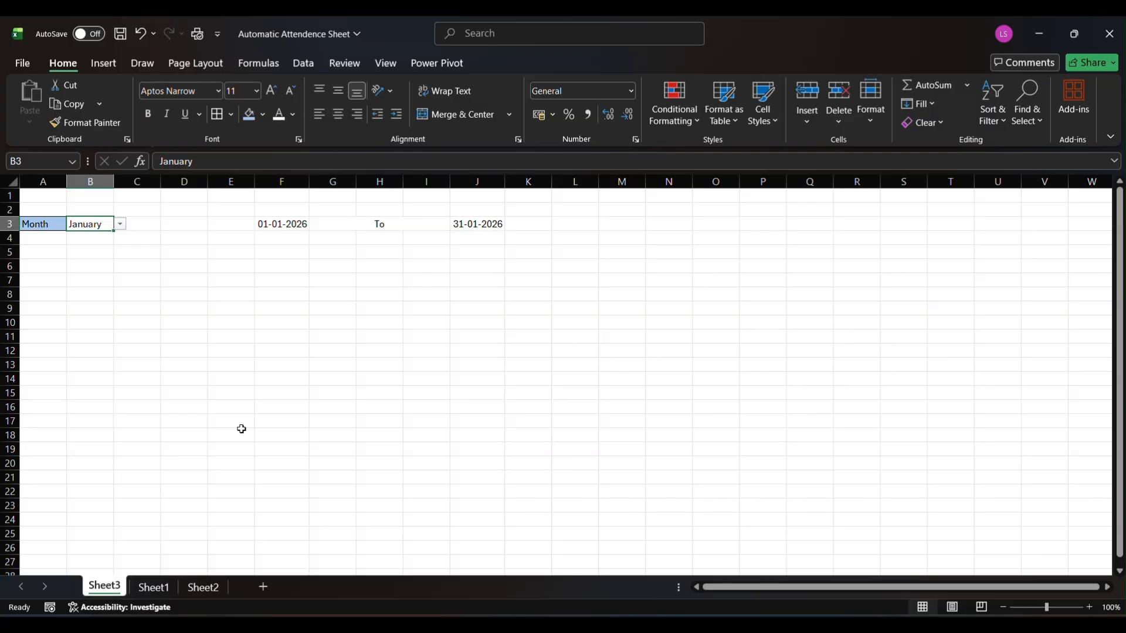
Copy the Employee Name and Emp ID table E1:F21 from Sheet2 and paste it into Sheet3 starting at A5
{"action": "left_click", "coordinate": [203, 587]}
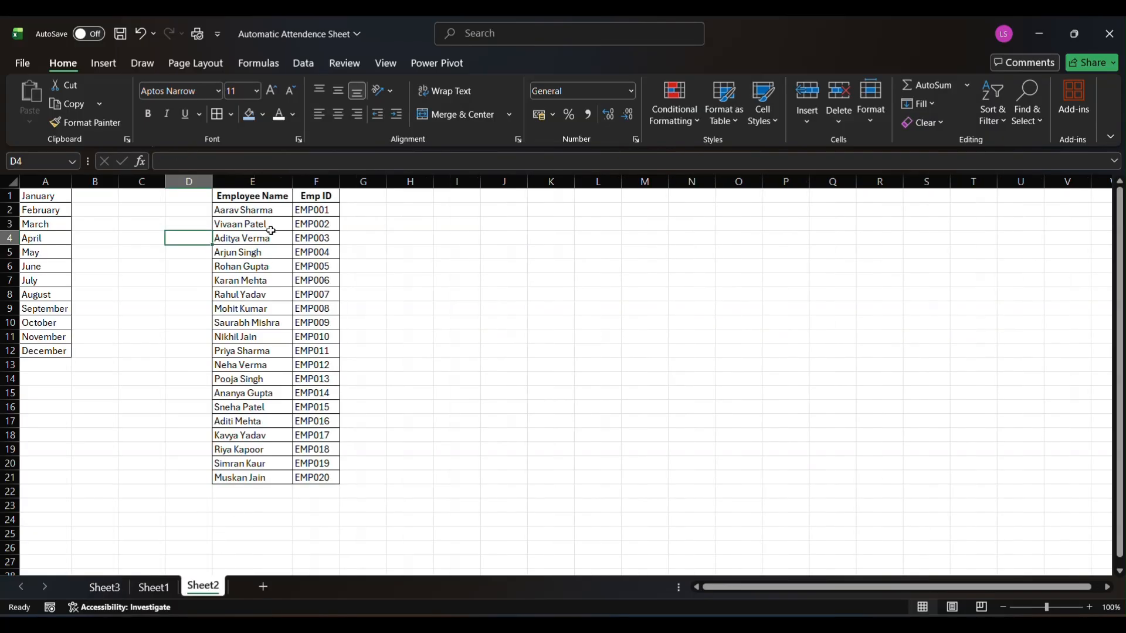
{"action": "left_click_drag", "start_coordinate": [247, 200], "coordinate": [322, 480]}
{"action": "key", "text": "ctrl+c"}
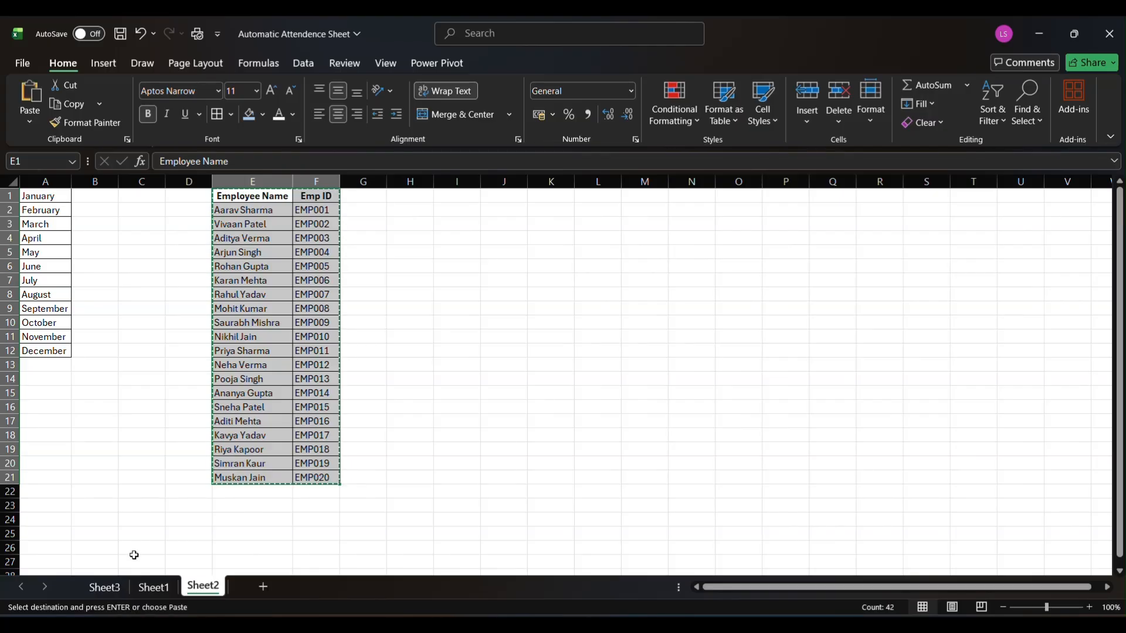
{"action": "left_click", "coordinate": [105, 587]}
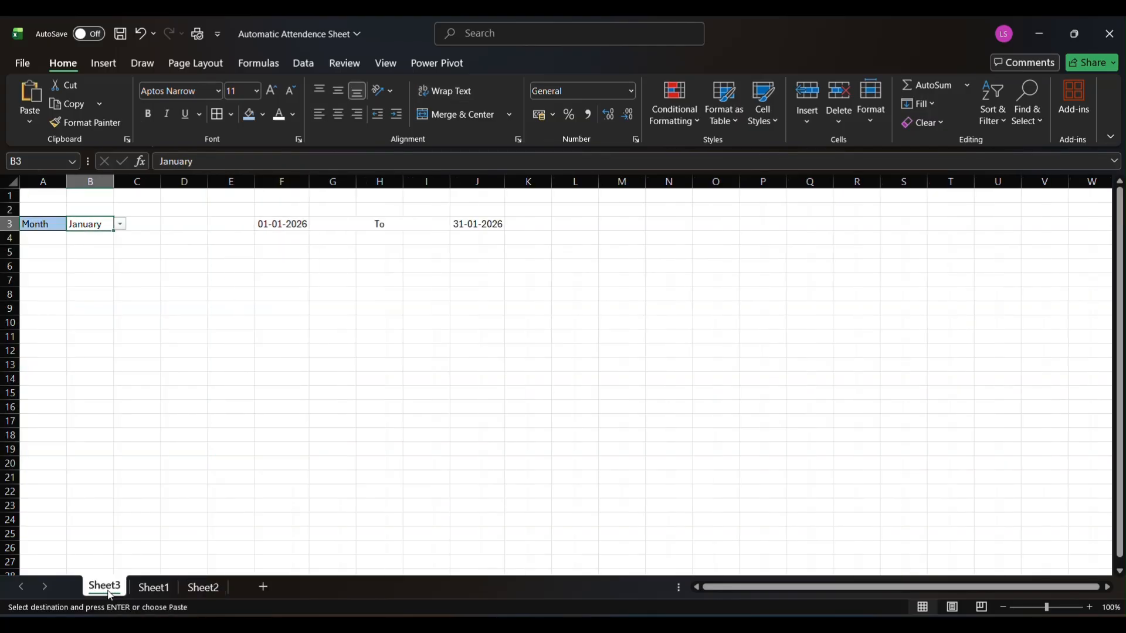
{"action": "left_click", "coordinate": [37, 253]}
{"action": "key", "text": "ctrl+v"}
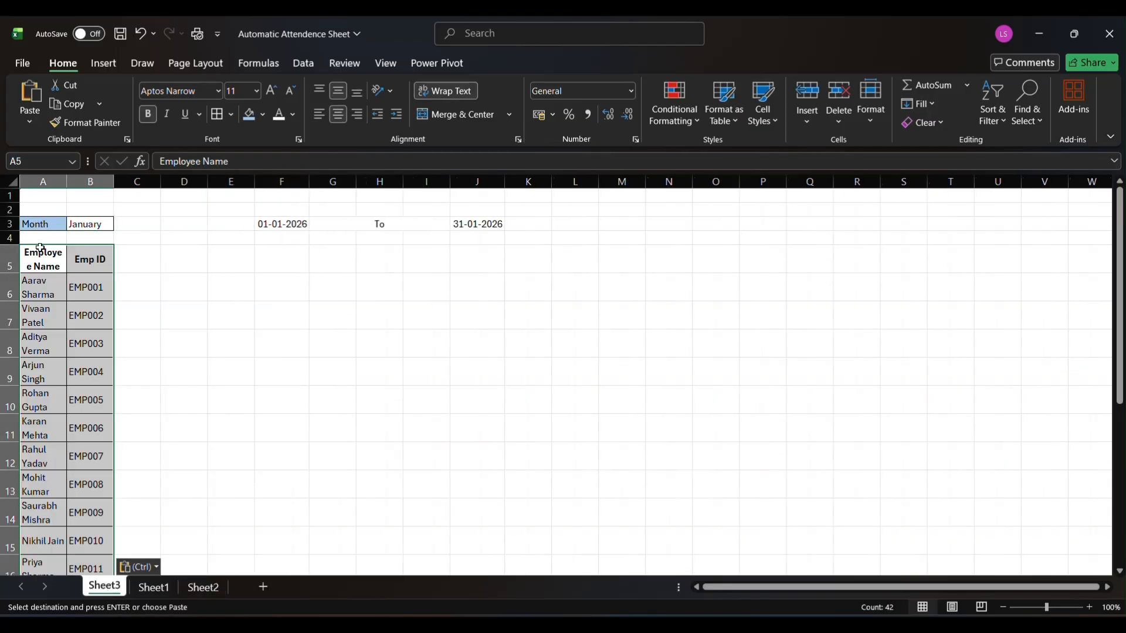
Widen columns A and B to fit the employee data and reduce all rows to single-line height
{"action": "left_click_drag", "start_coordinate": [67, 181], "coordinate": [152, 182]}
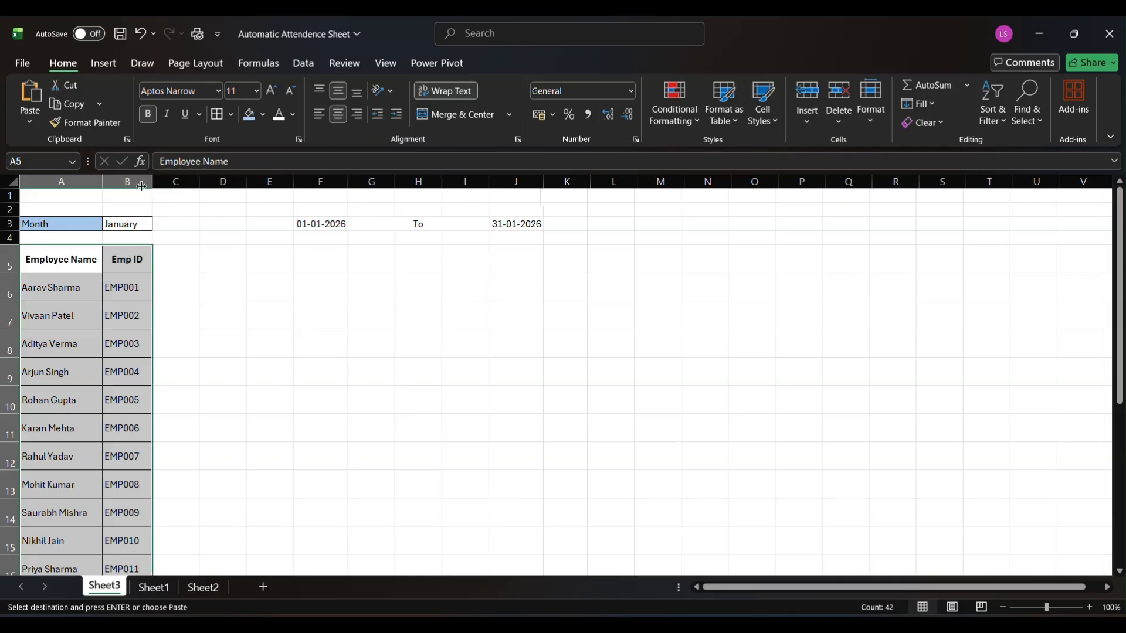
{"action": "left_click", "coordinate": [12, 181]}
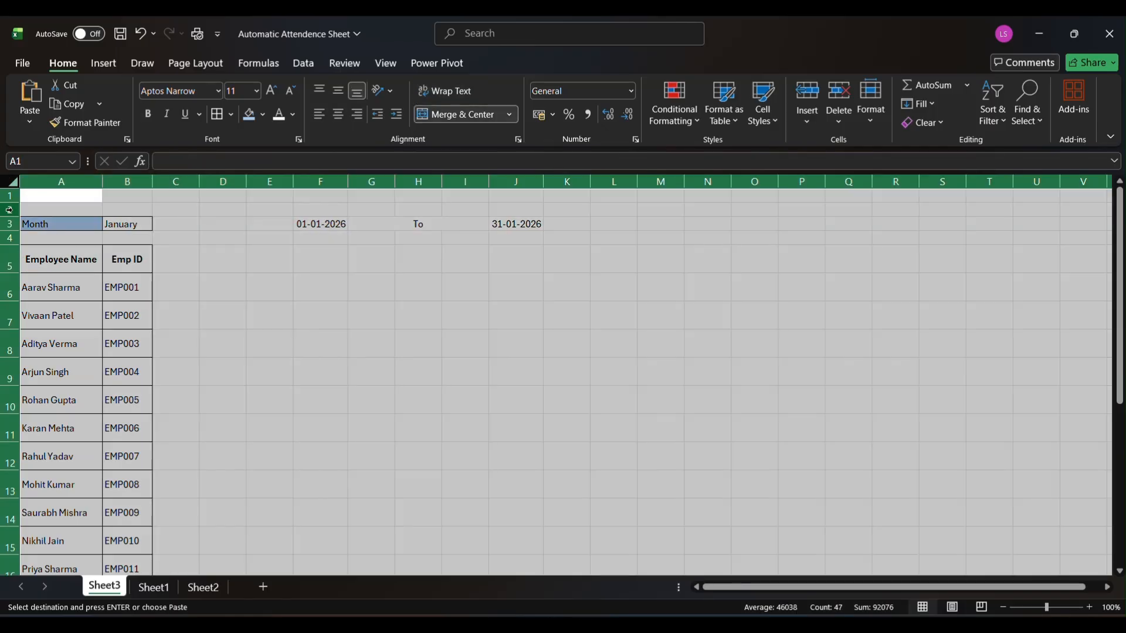
{"action": "left_click_drag", "start_coordinate": [13, 204], "coordinate": [13, 203]}
{"action": "left_click", "coordinate": [184, 292]}
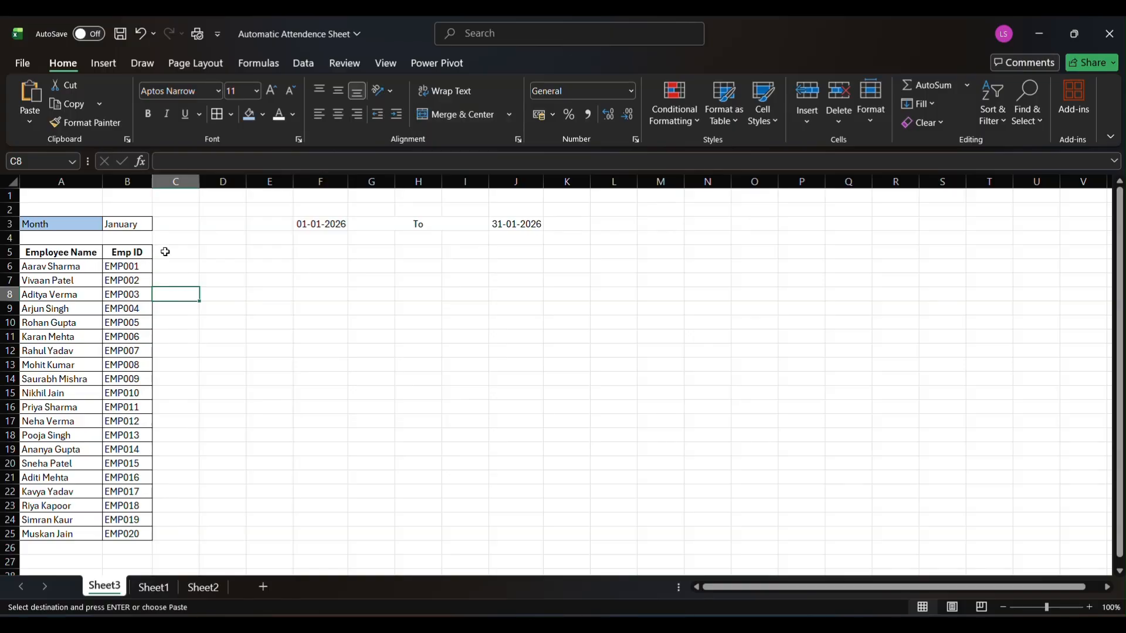
Insert a blank row 6 below the table headers, then merge and center A5:A6 and B5:B6
{"action": "left_click", "coordinate": [7, 267]}
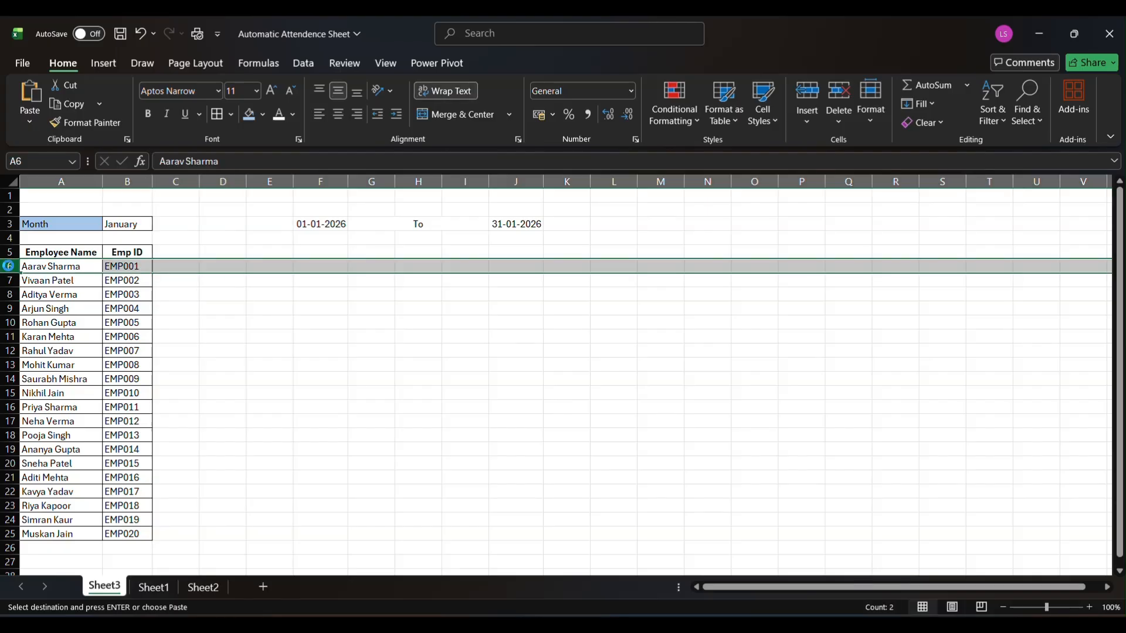
{"action": "key", "text": "ctrl+shift+plus"}
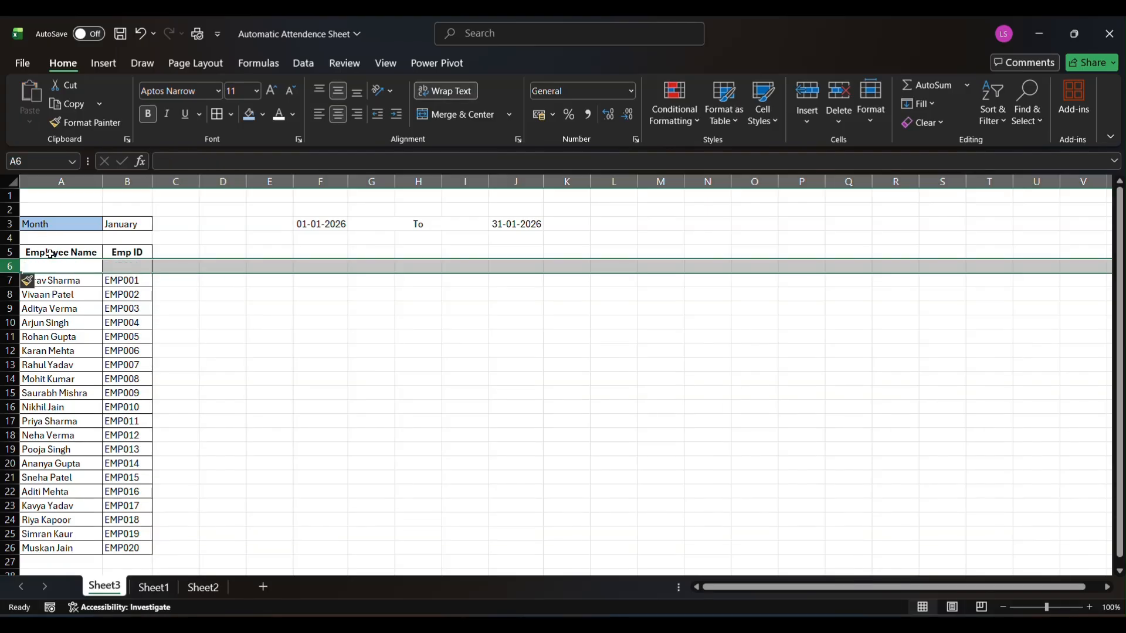
{"action": "left_click", "coordinate": [49, 254]}
{"action": "left_click_drag", "start_coordinate": [50, 255], "coordinate": [49, 264]}
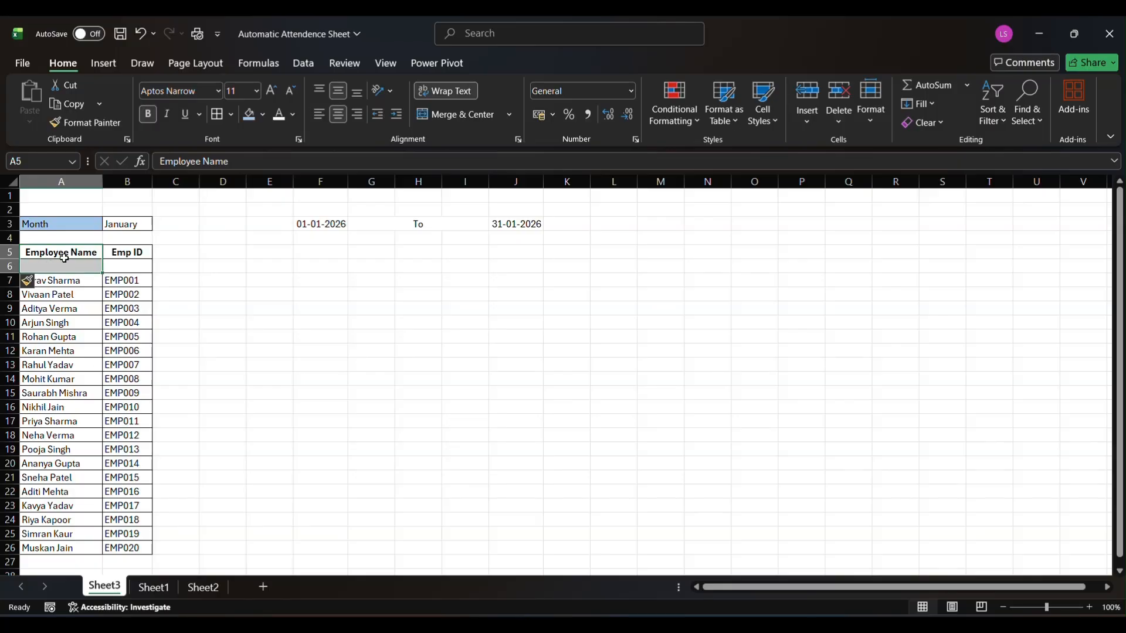
{"action": "left_click", "coordinate": [441, 114]}
{"action": "left_click", "coordinate": [139, 254]}
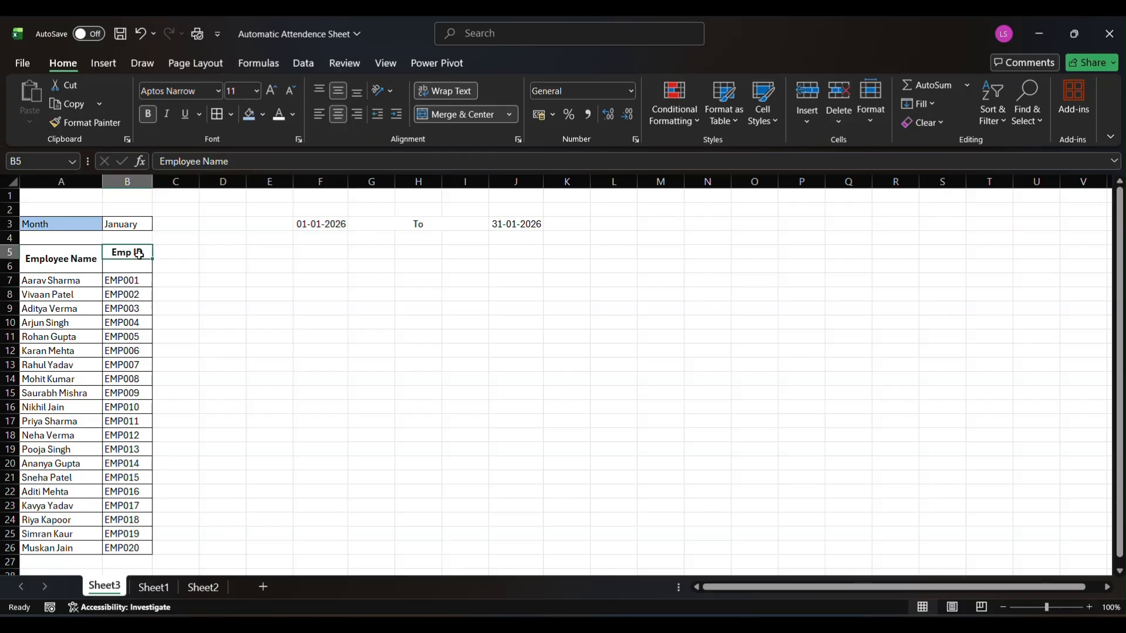
{"action": "left_click_drag", "start_coordinate": [139, 253], "coordinate": [138, 267]}
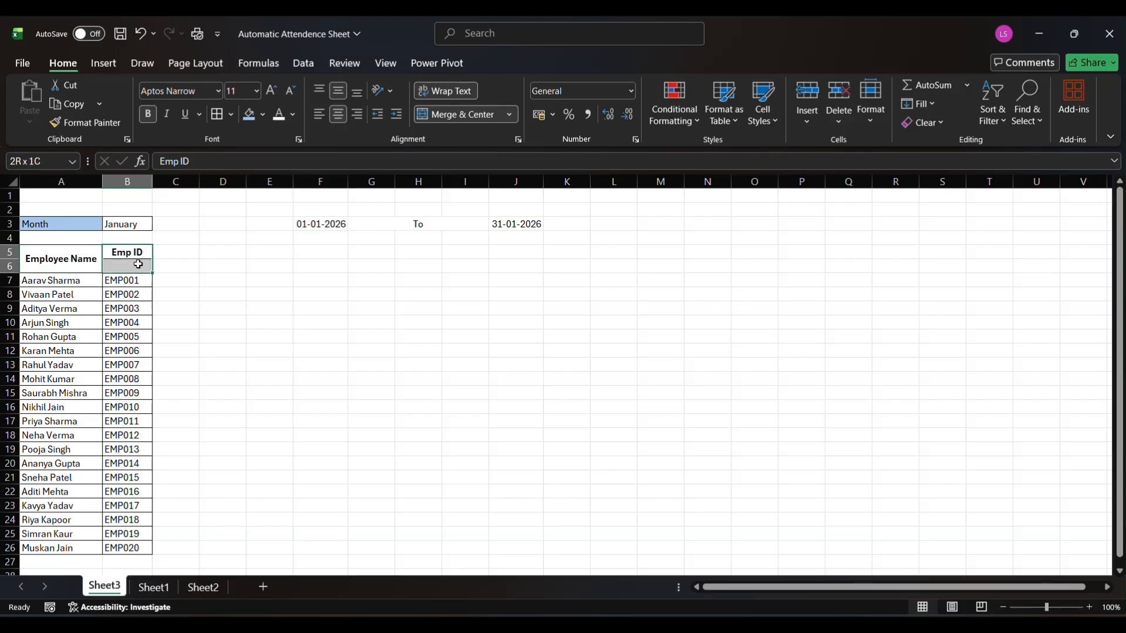
{"action": "left_click", "coordinate": [449, 120]}
{"action": "left_click", "coordinate": [169, 295]}
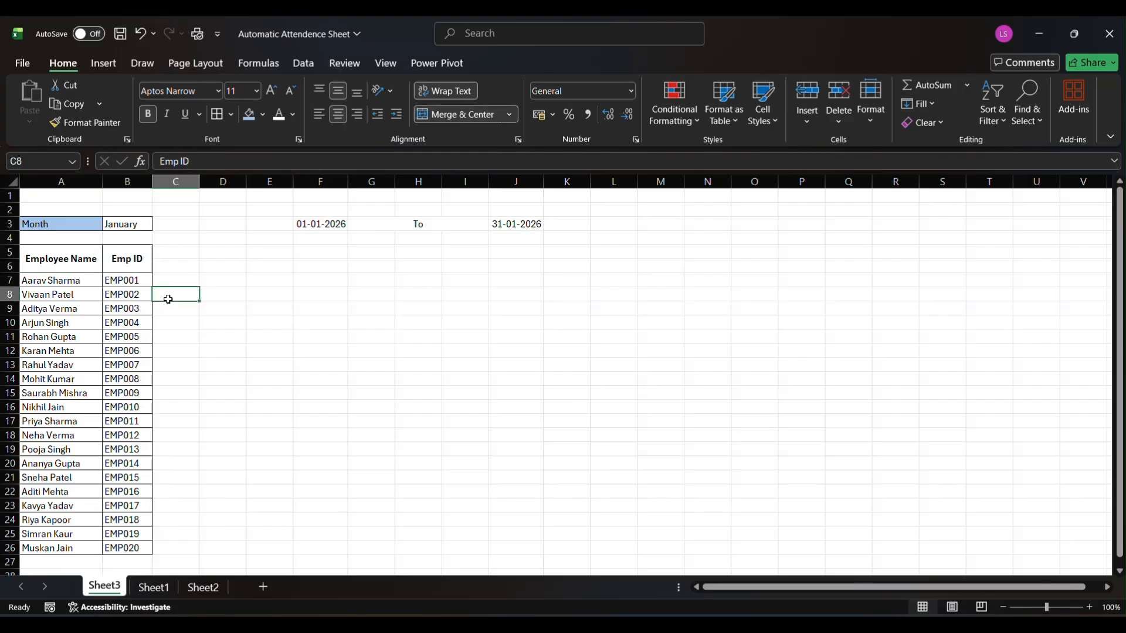
Enter the label "Date" in cell C5
{"action": "left_click", "coordinate": [173, 258]}
{"action": "left_click", "coordinate": [162, 267]}
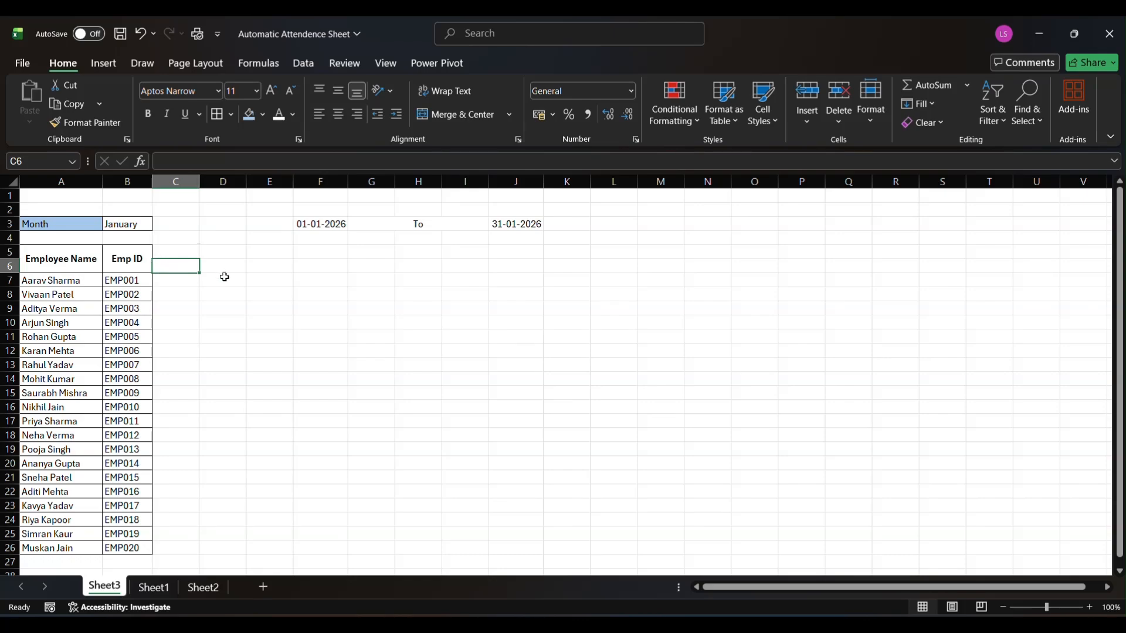
{"action": "key", "text": "Up"}
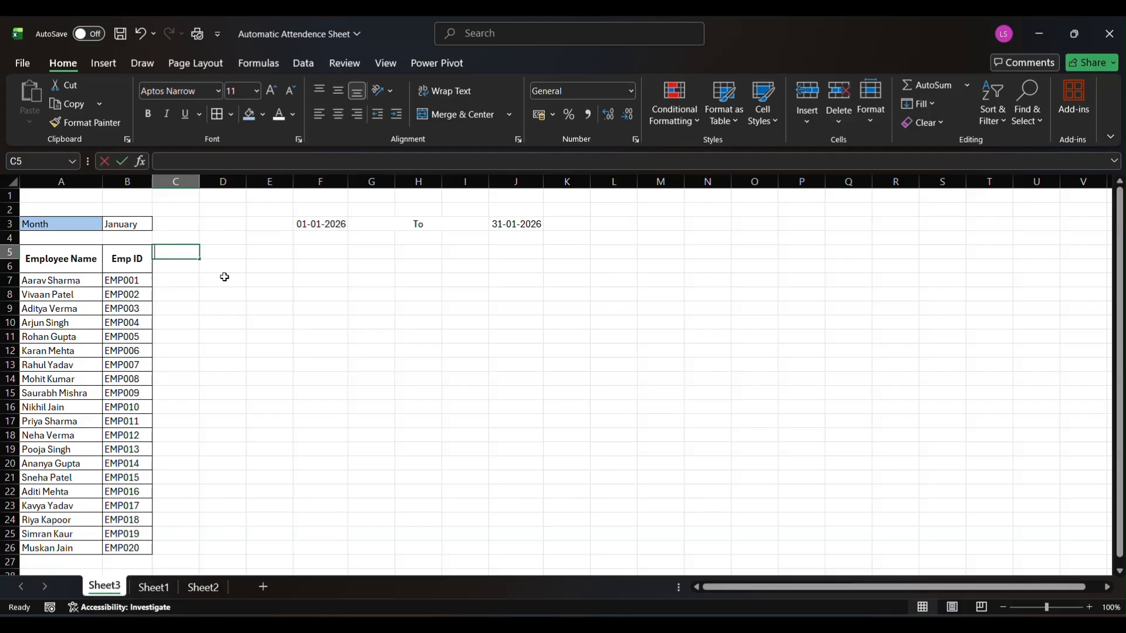
{"action": "type", "text": "Date"}
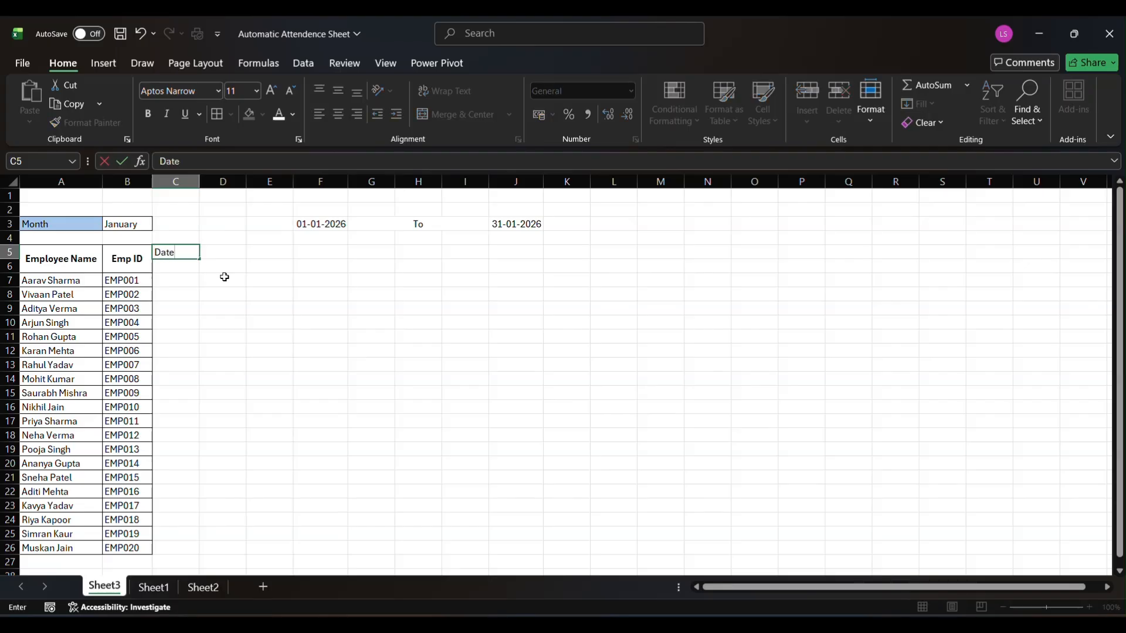
{"action": "key", "text": "Tab"}
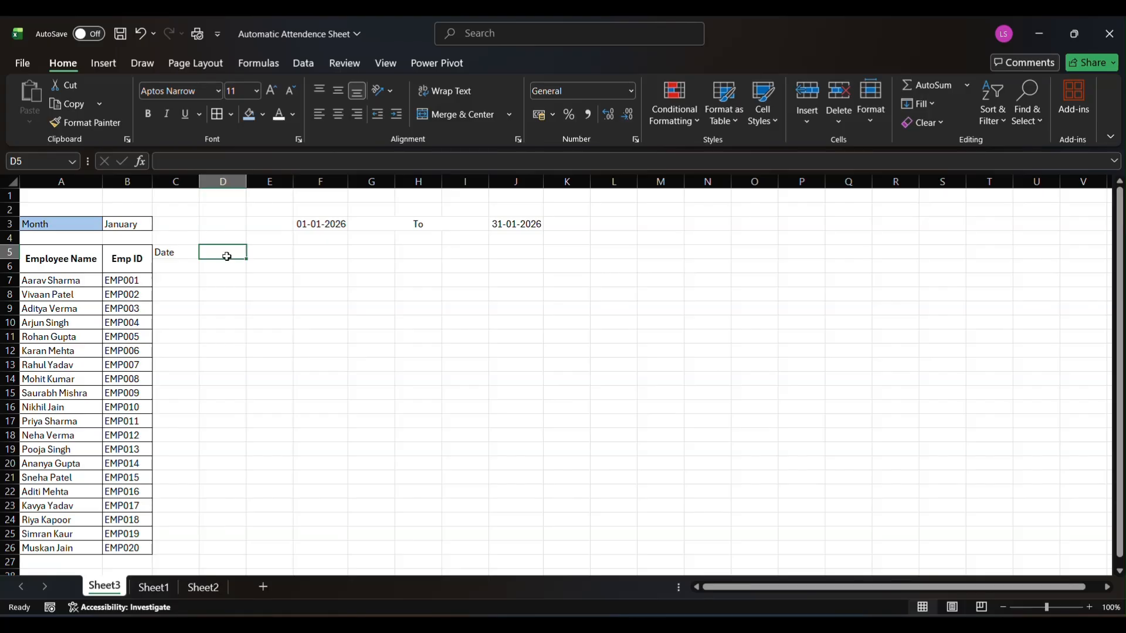
Enter the formula =F3 in cell D5 to pull in the month's start date
{"action": "type", "text": "="}
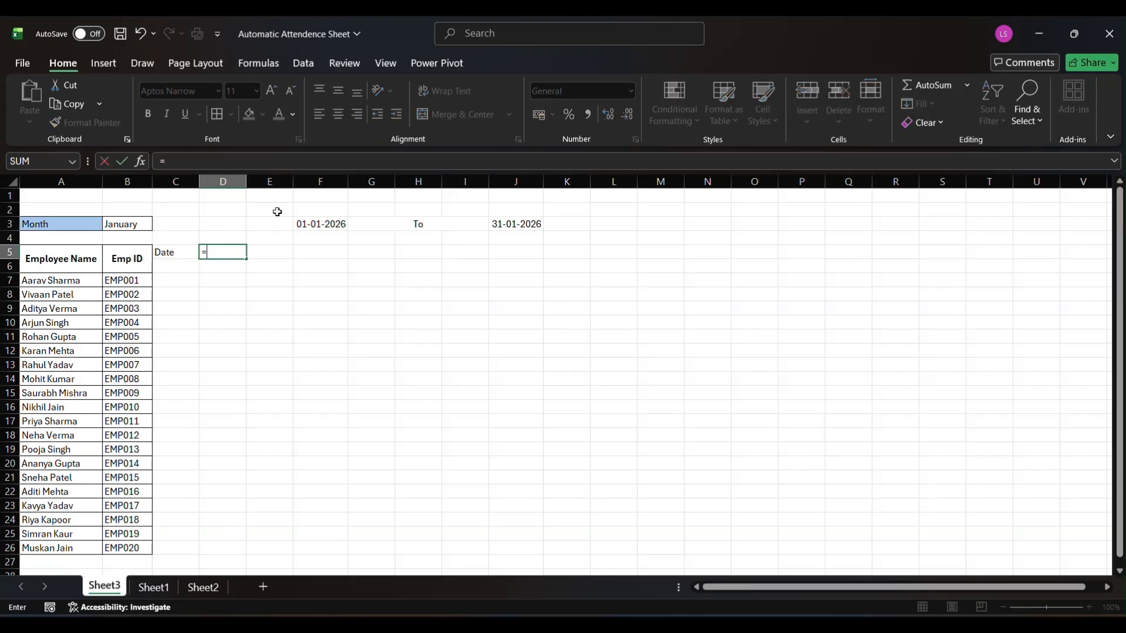
{"action": "left_click", "coordinate": [315, 223]}
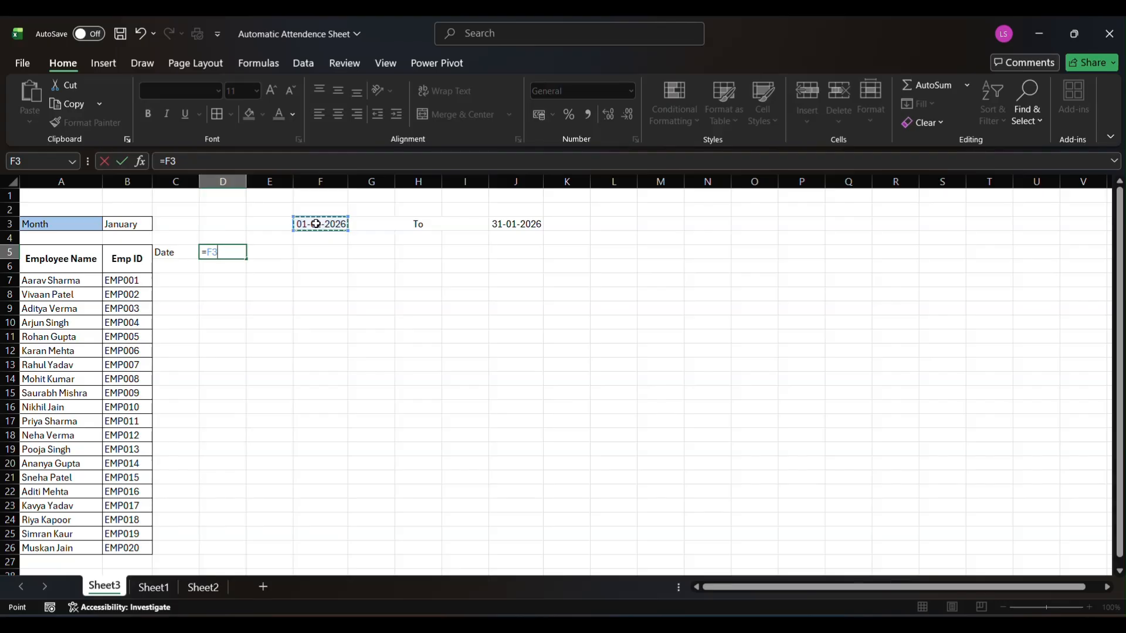
{"action": "key", "text": "Return"}
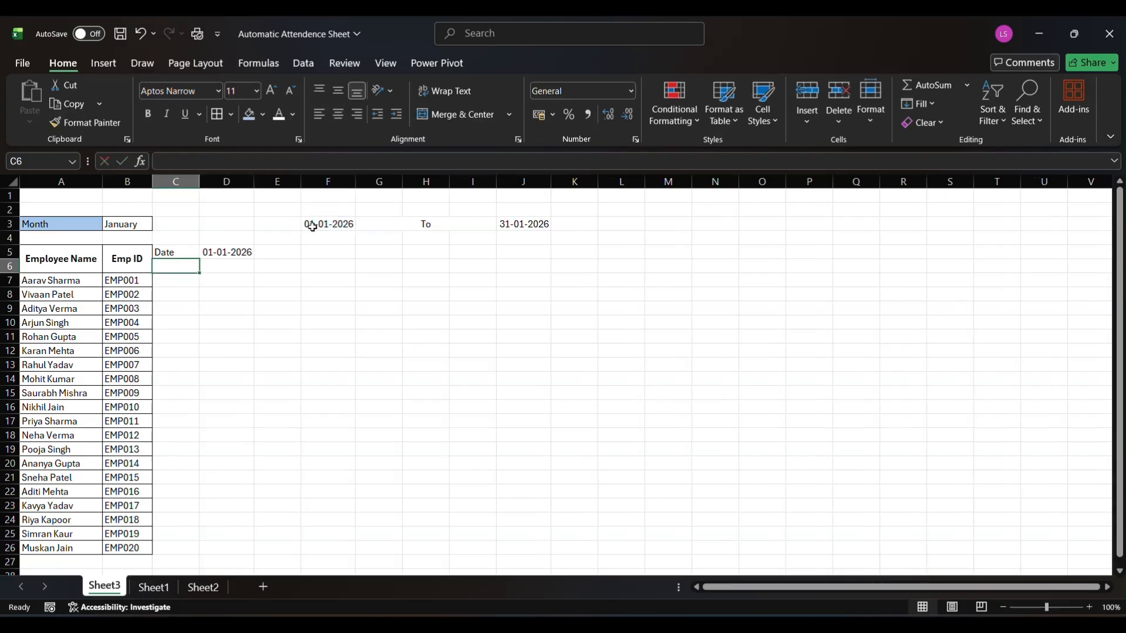
Choose March from the month list in B3 to test the linked date in D5
{"action": "left_click", "coordinate": [126, 223]}
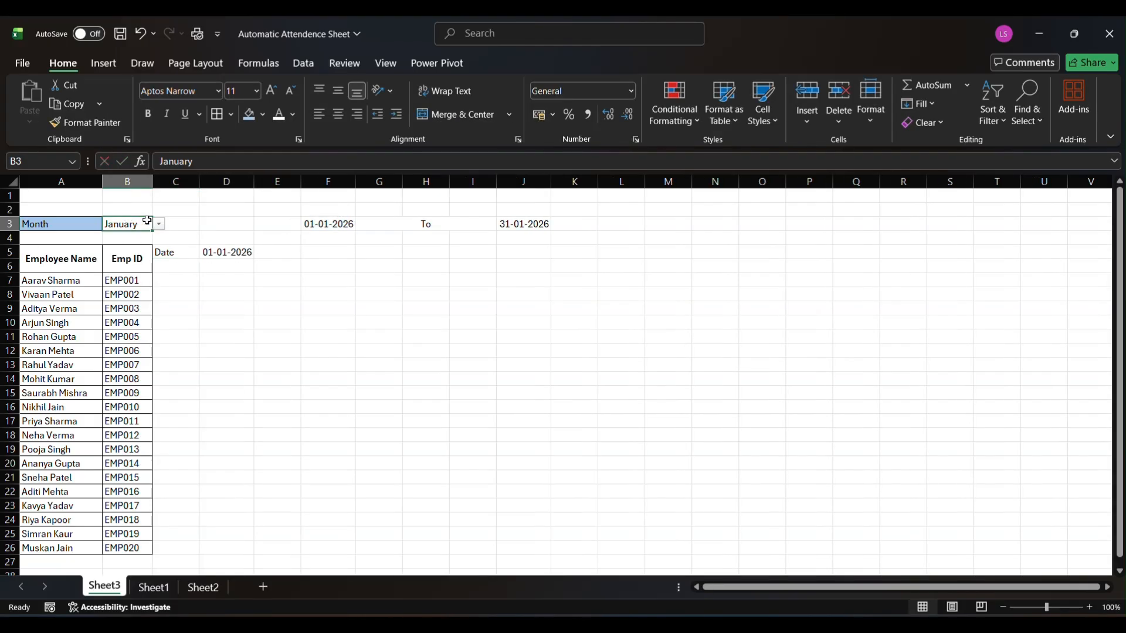
{"action": "left_click", "coordinate": [159, 225]}
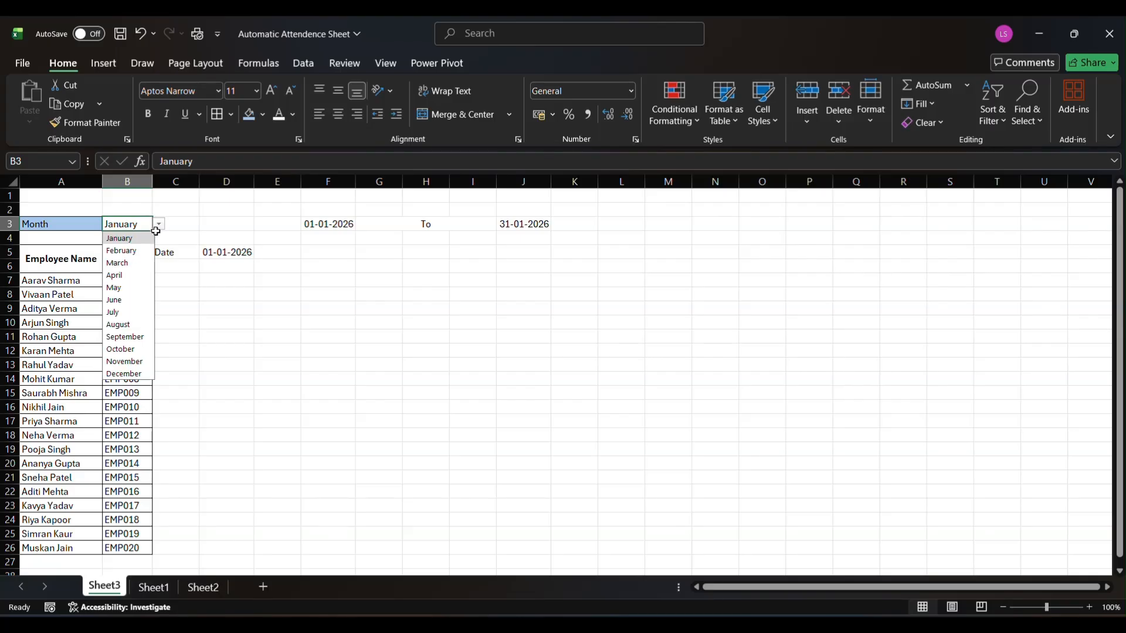
{"action": "left_click", "coordinate": [129, 263]}
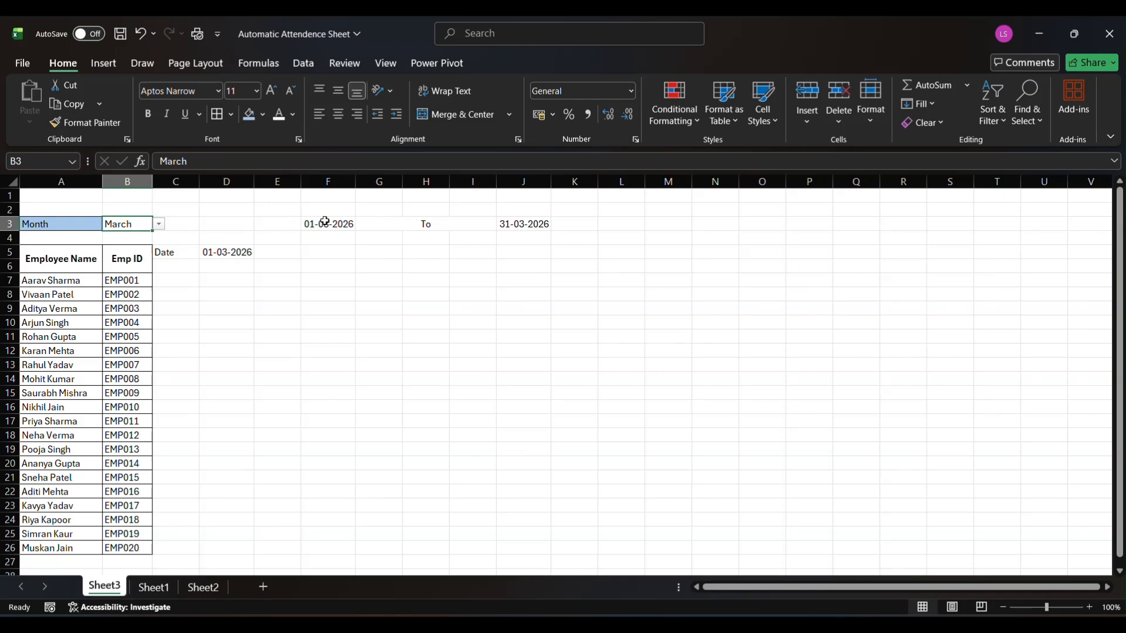
Apply the custom number format dd to cell D5 so it shows only the day
{"action": "left_click", "coordinate": [236, 254]}
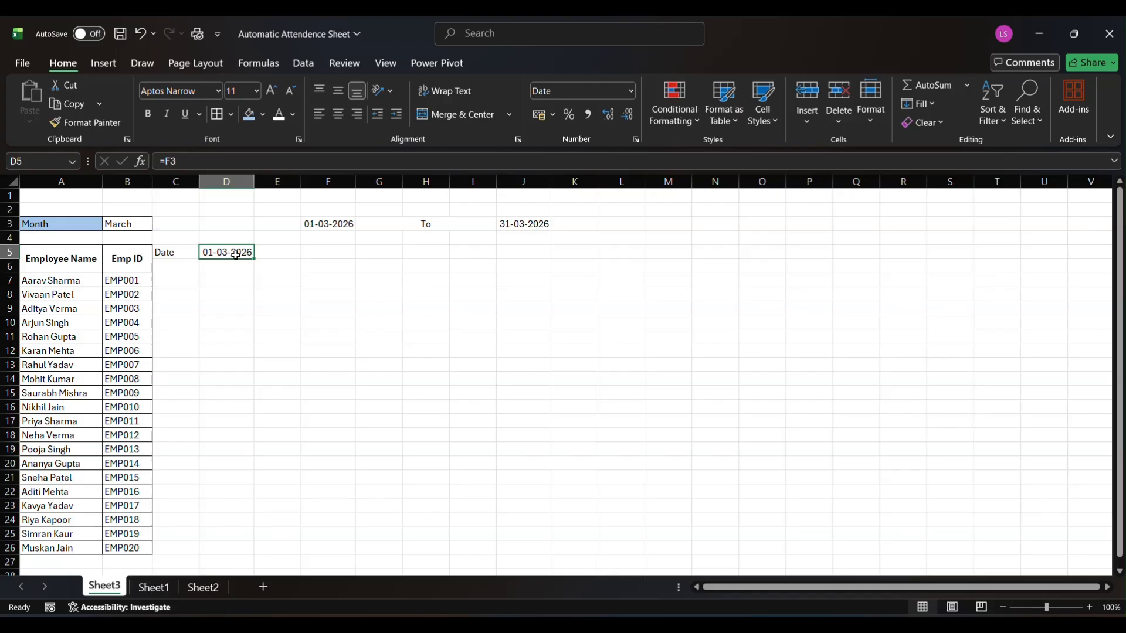
{"action": "key", "text": "ctrl+1"}
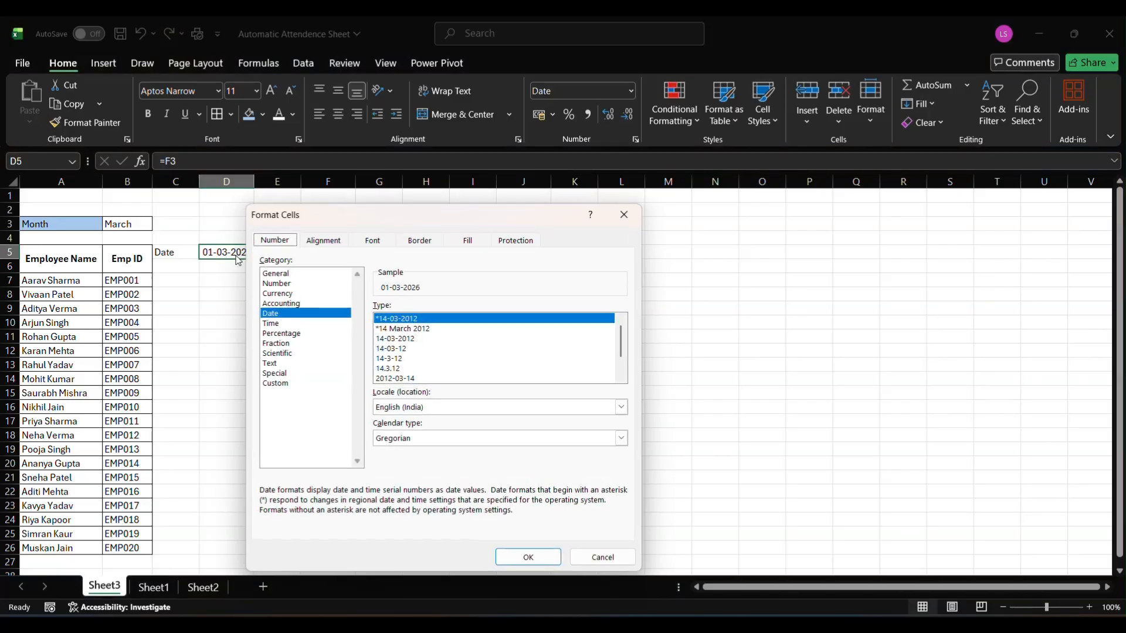
{"action": "left_click", "coordinate": [291, 385]}
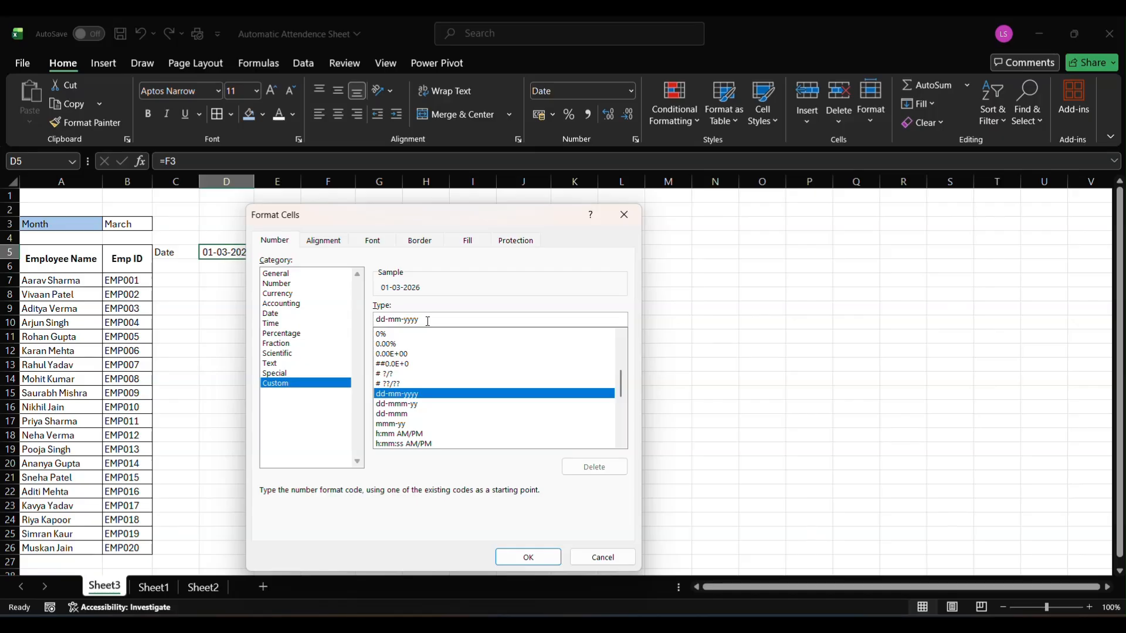
{"action": "key", "text": "BackSpace"}
{"action": "key", "text": "BackSpace"}
{"action": "key", "text": "BackSpace"}
{"action": "key", "text": "BackSpace"}
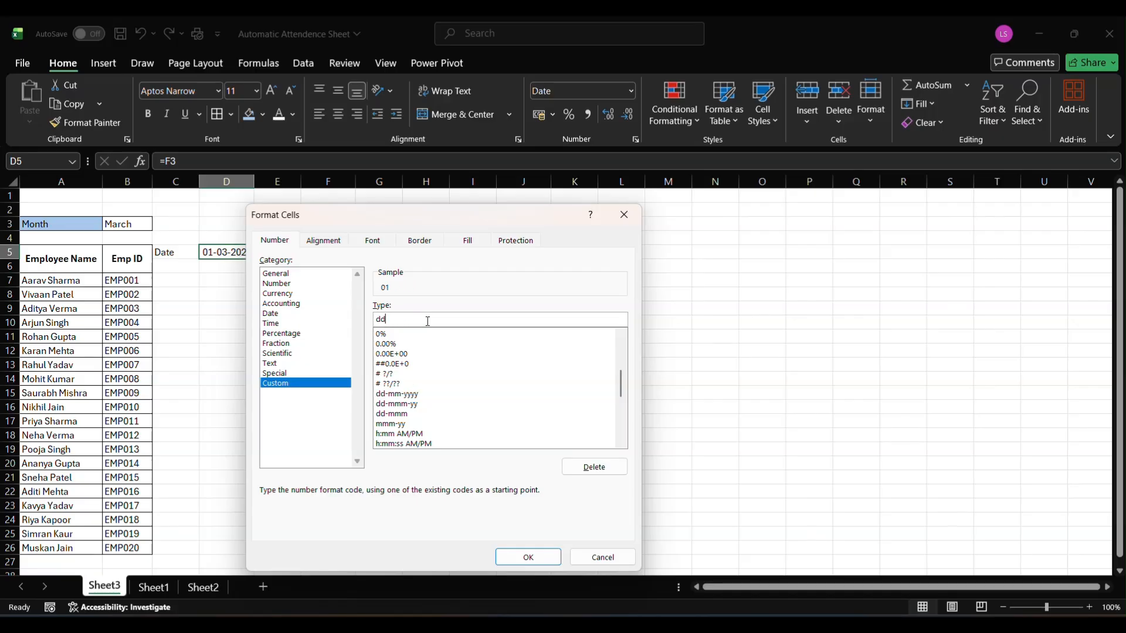
{"action": "key", "text": "Return"}
{"action": "key", "text": "Return"}
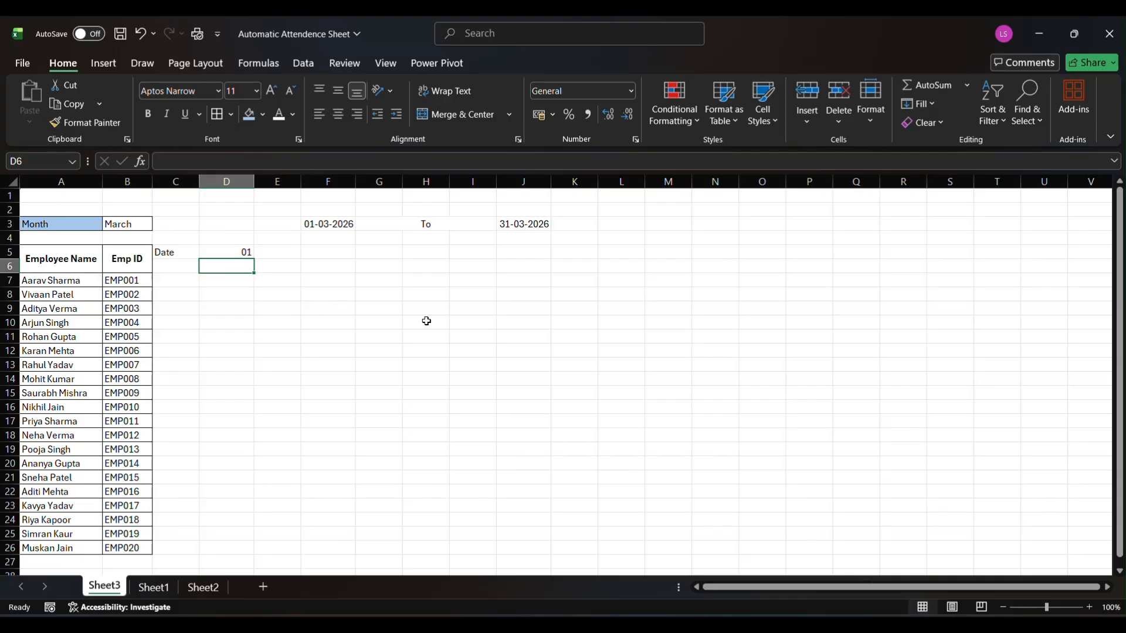
Enter the formula =IF(D5<$J$3,D5+1,"") in cell E5 to produce the next date up to the month's end
{"action": "left_click", "coordinate": [220, 253]}
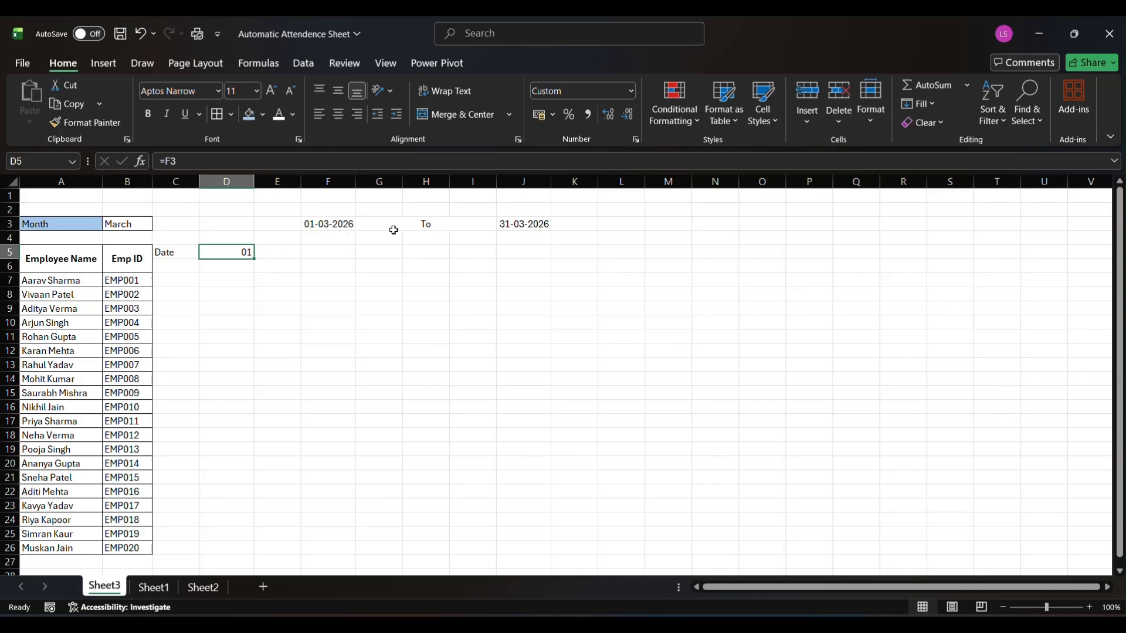
{"action": "left_click", "coordinate": [270, 257]}
{"action": "key", "text": "ctrl+z"}
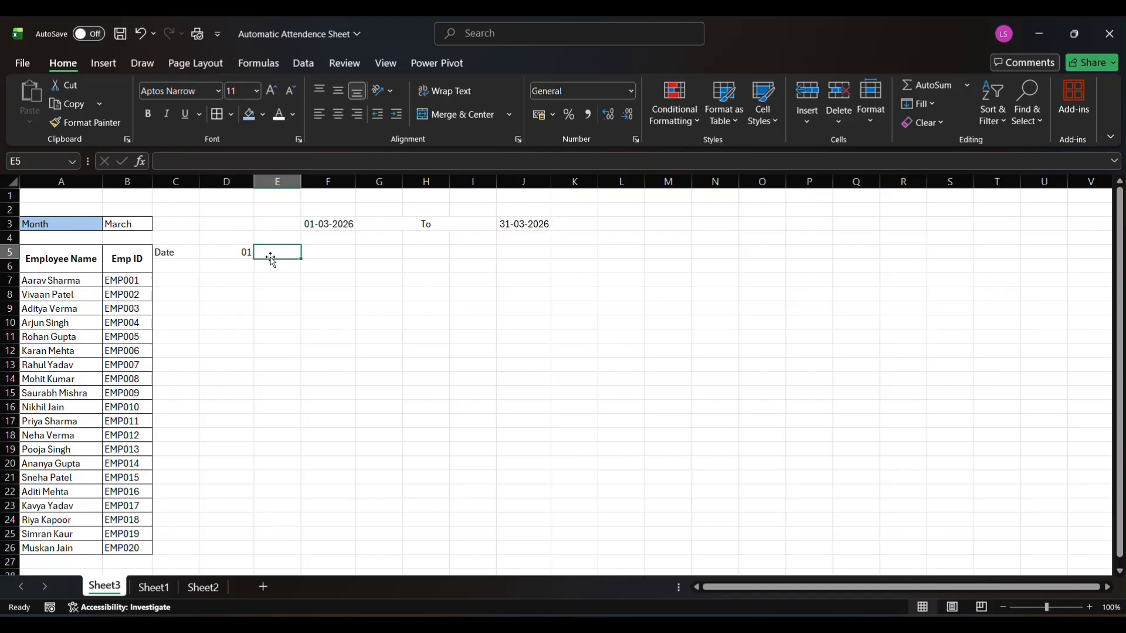
{"action": "double_click", "coordinate": [272, 258]}
{"action": "type", "text": "="}
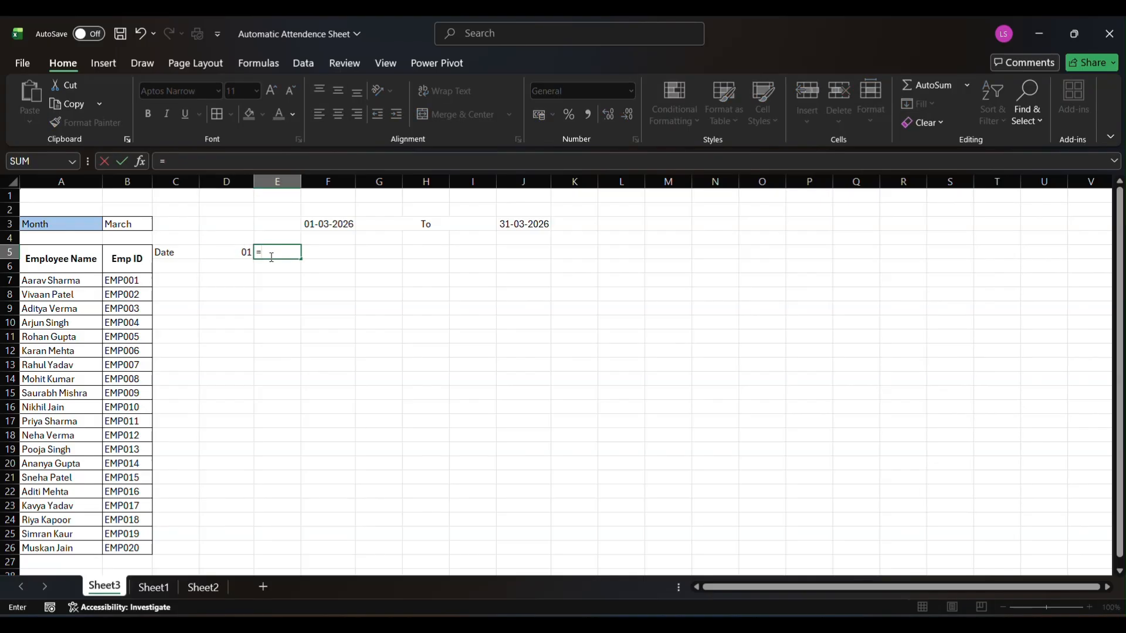
{"action": "type", "text": "F("}
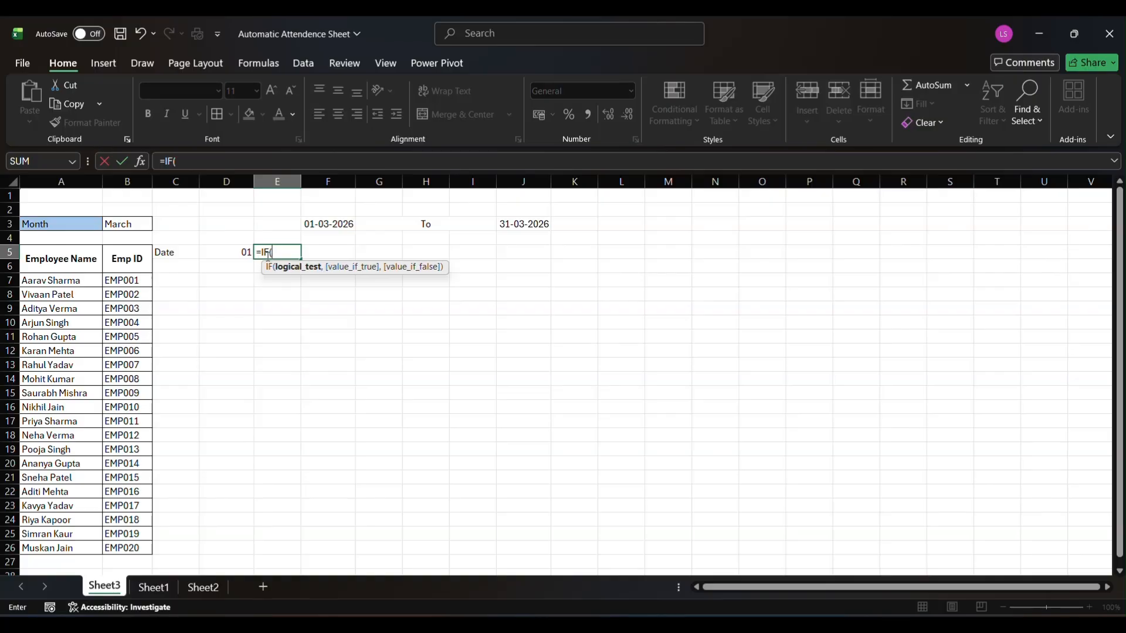
{"action": "left_click", "coordinate": [235, 252]}
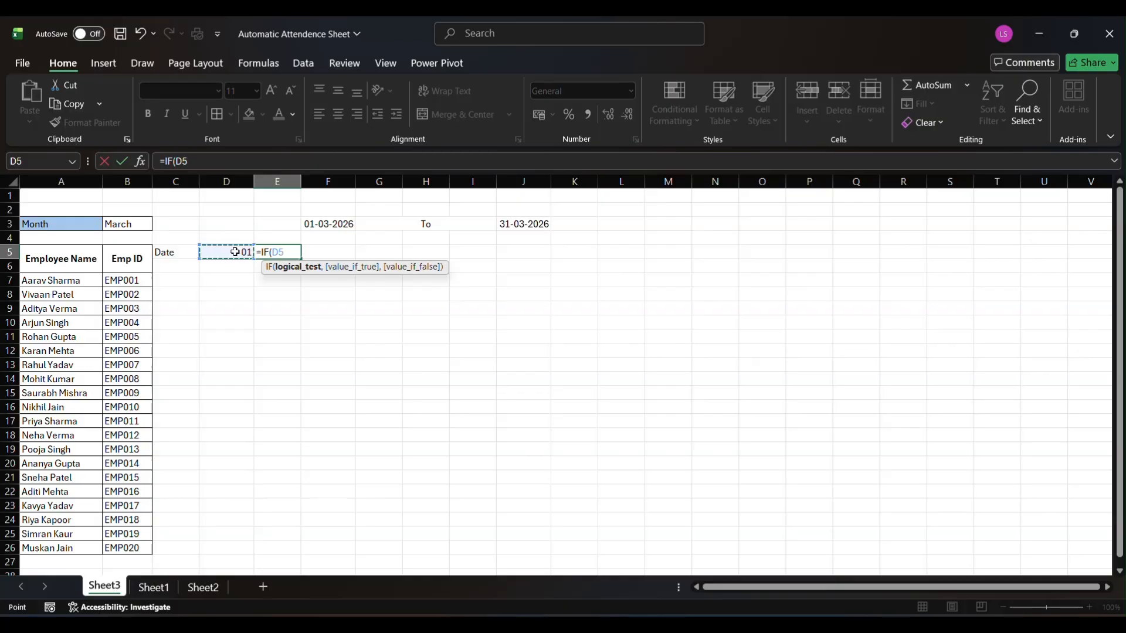
{"action": "type", "text": "<"}
{"action": "left_click", "coordinate": [531, 224]}
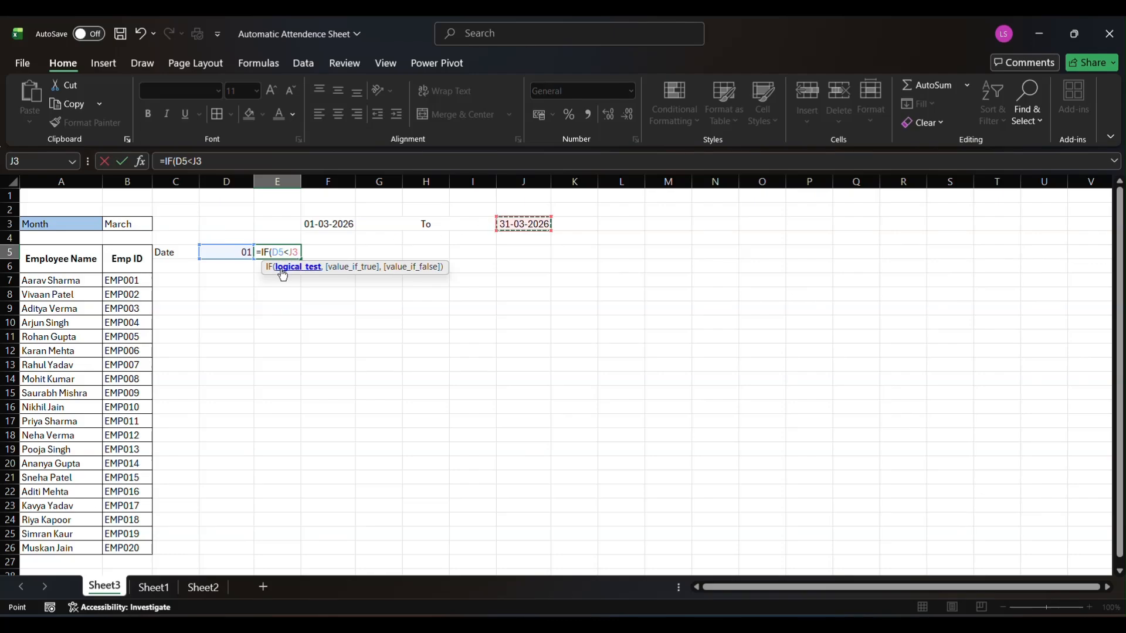
{"action": "key", "text": "F4"}
{"action": "type", "text": ","}
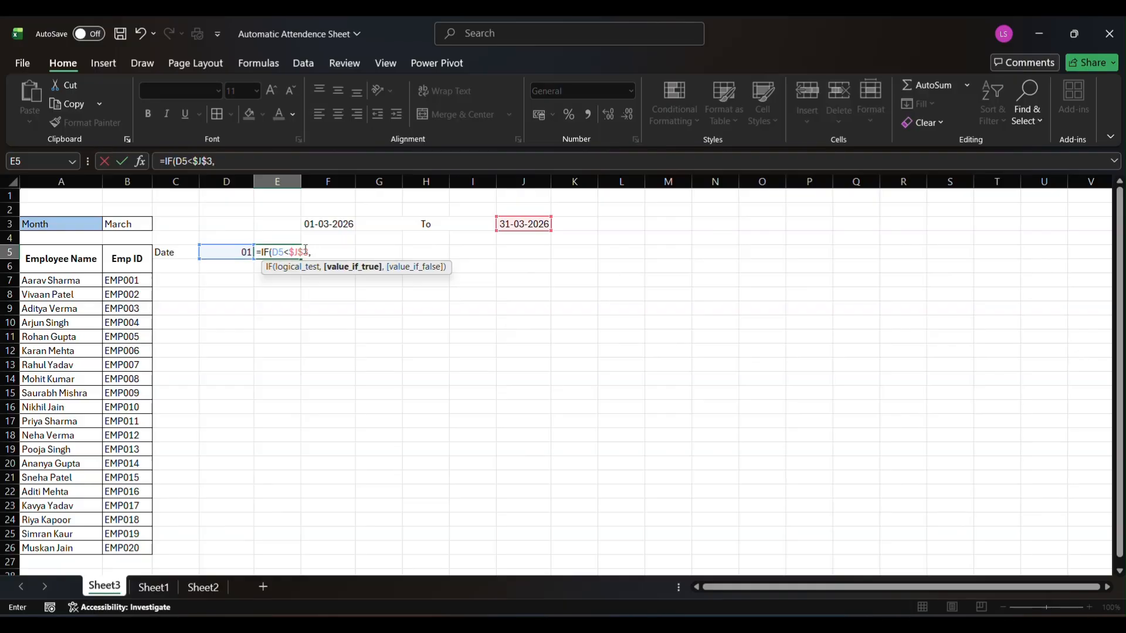
{"action": "left_click", "coordinate": [238, 252]}
{"action": "type", "text": "+1"}
{"action": "type", "text": ","}
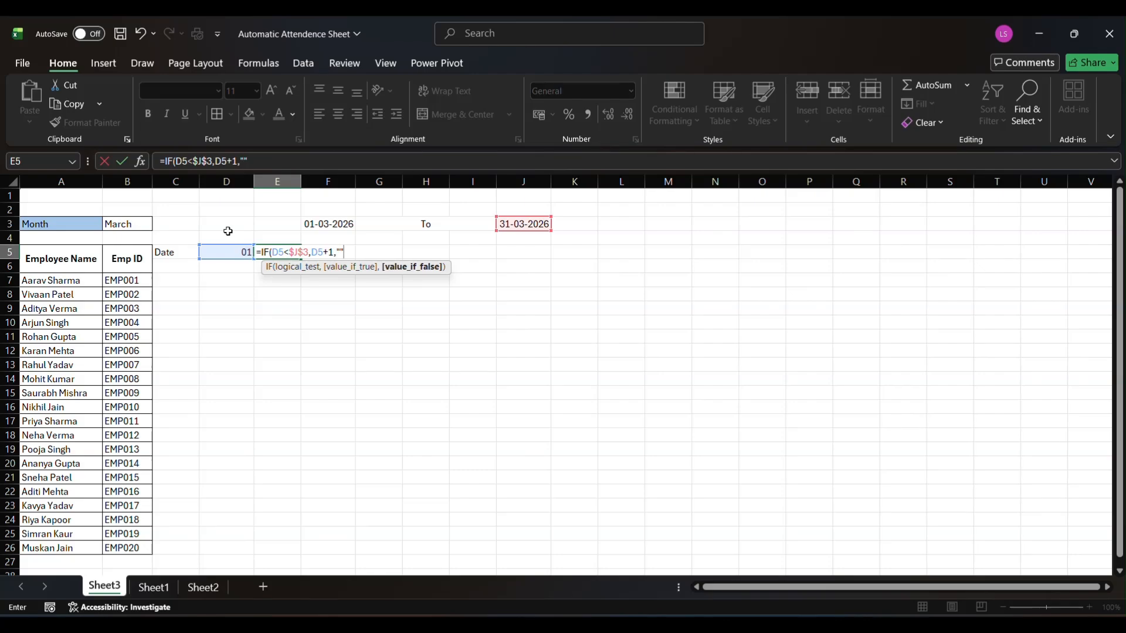
{"action": "type", "text": ")"}
{"action": "key", "text": "Return"}
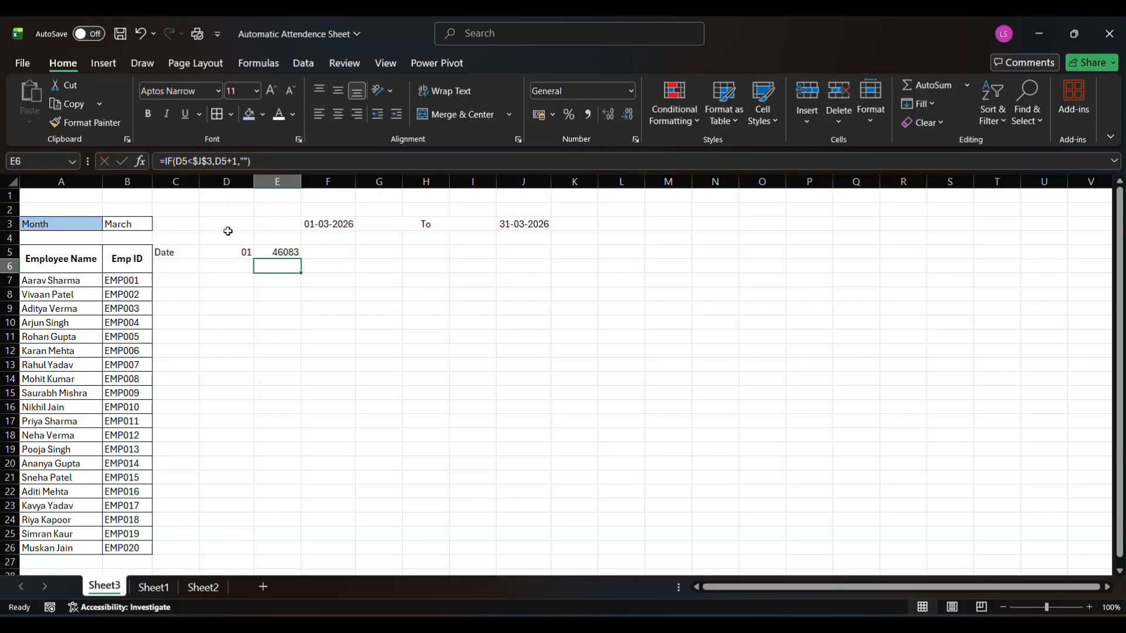
Copy the day-only number format from cell D5 to cell E5 with Format Painter
{"action": "left_click", "coordinate": [290, 253]}
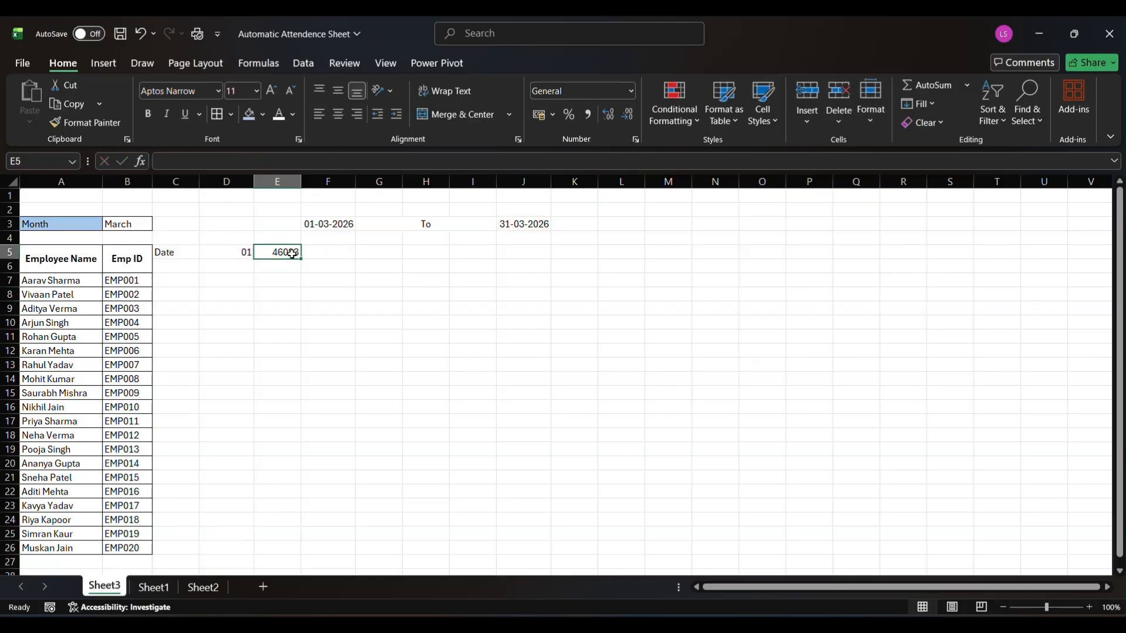
{"action": "left_click", "coordinate": [223, 251]}
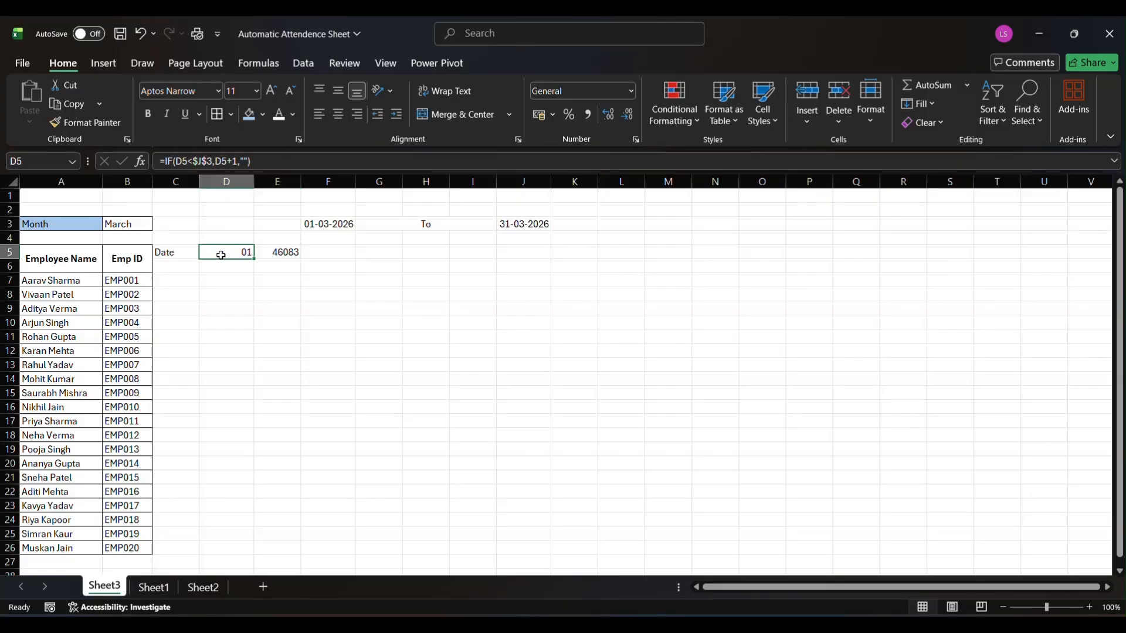
{"action": "left_click", "coordinate": [92, 123]}
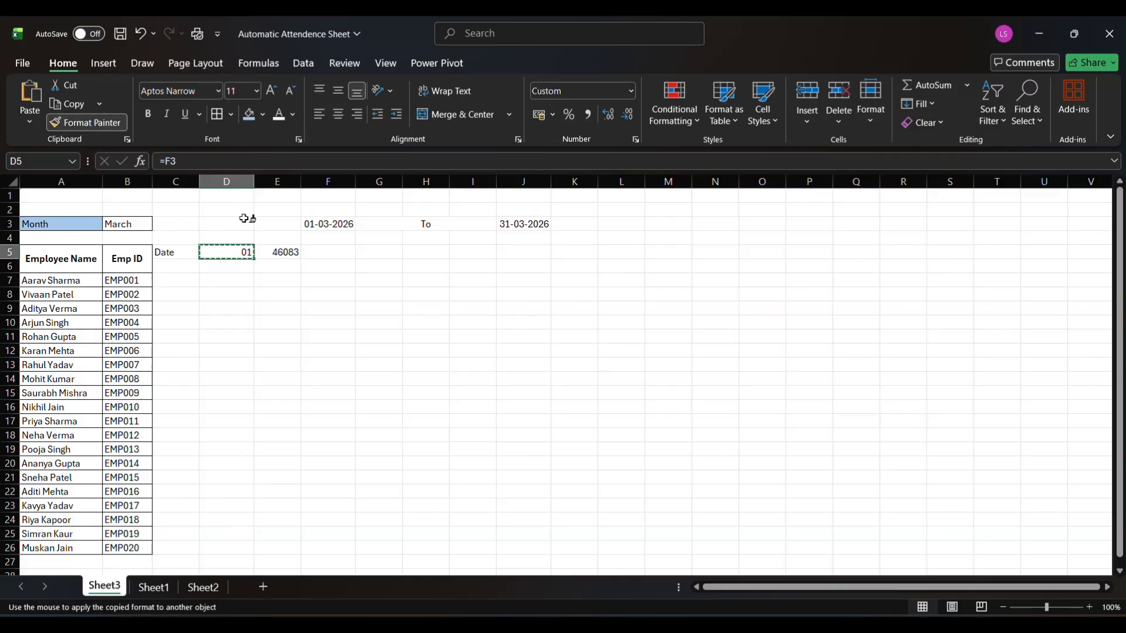
{"action": "left_click", "coordinate": [278, 251]}
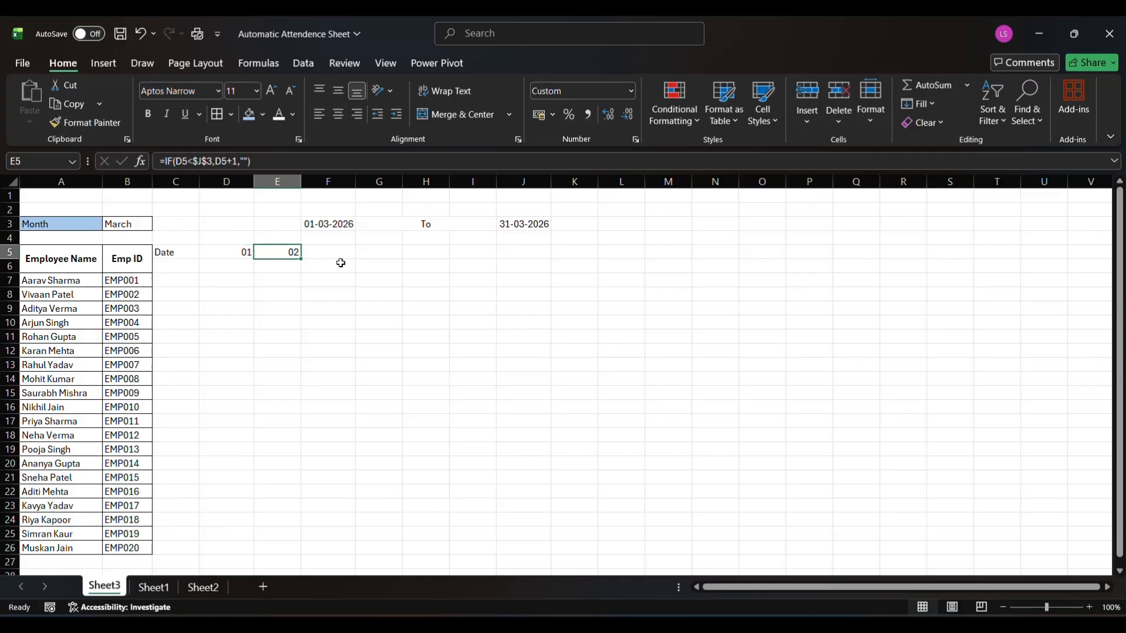
Fill the date formula from E5 across row 5 through AI5 and check the end of the date row
{"action": "left_click_drag", "start_coordinate": [304, 259], "coordinate": [772, 258]}
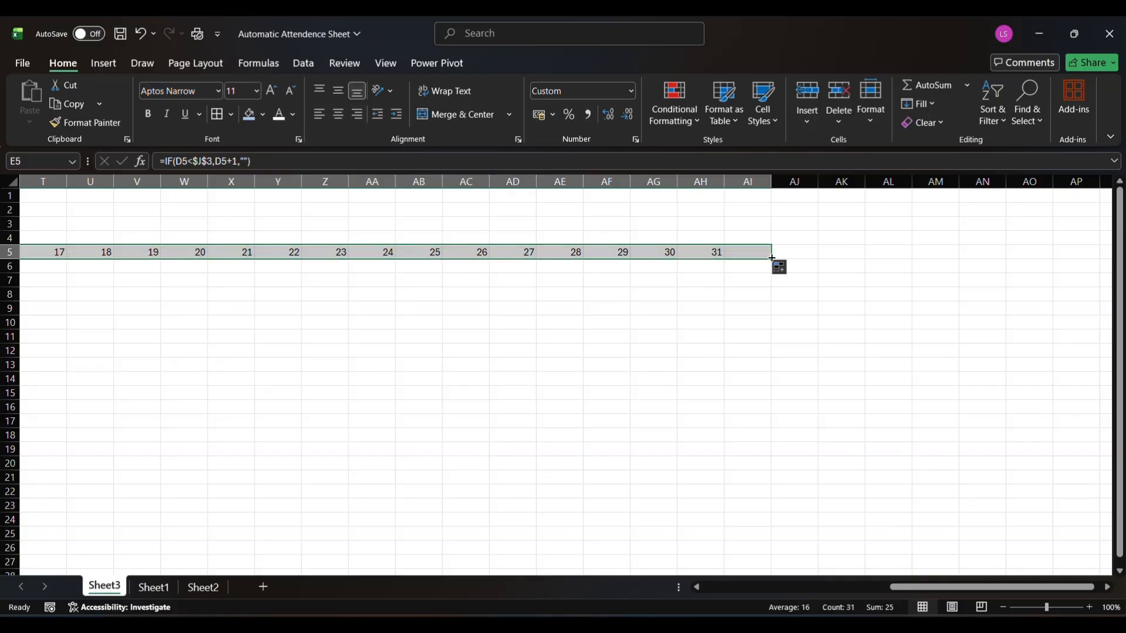
{"action": "left_click", "coordinate": [750, 254]}
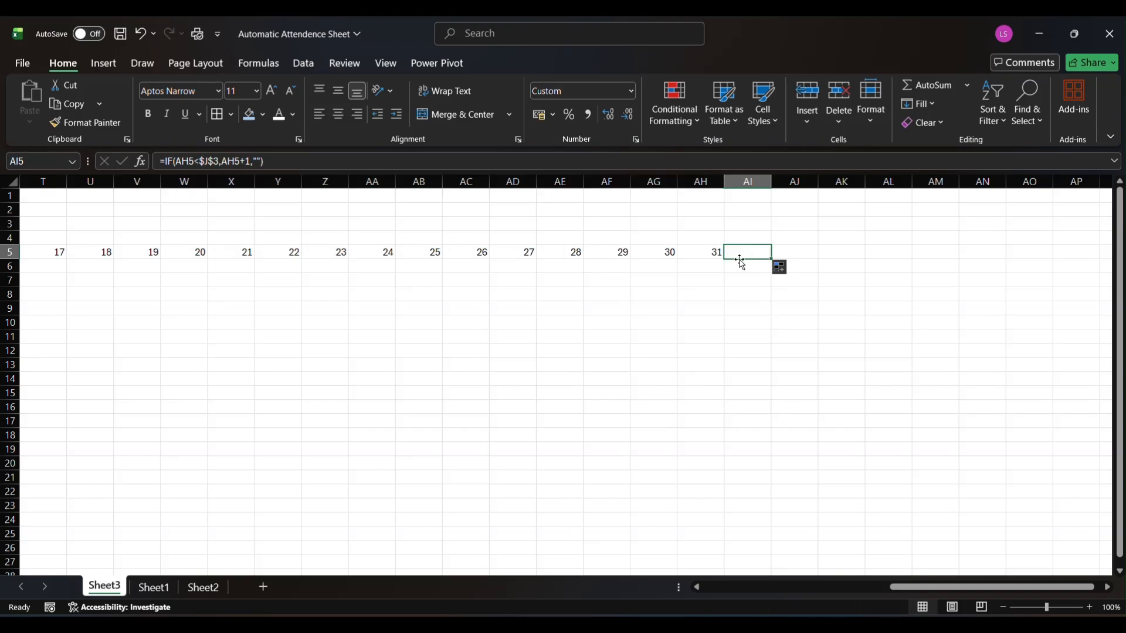
{"action": "scroll", "coordinate": [430, 334], "scroll_direction": "left", "scroll_amount": 6}
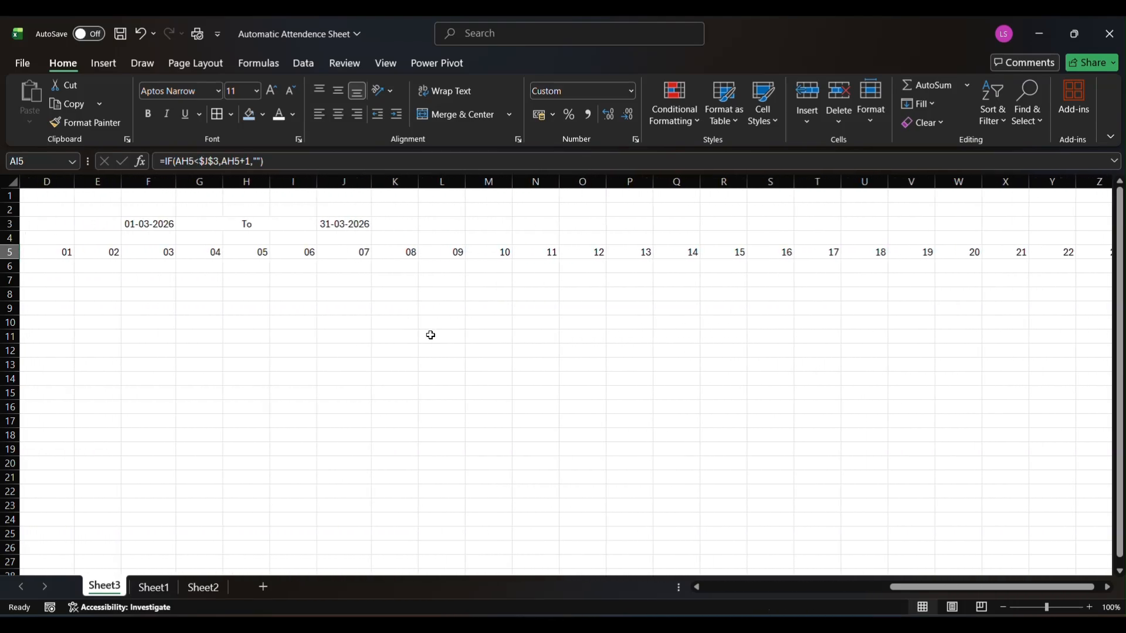
{"action": "scroll", "coordinate": [430, 335], "scroll_direction": "left", "scroll_amount": 2}
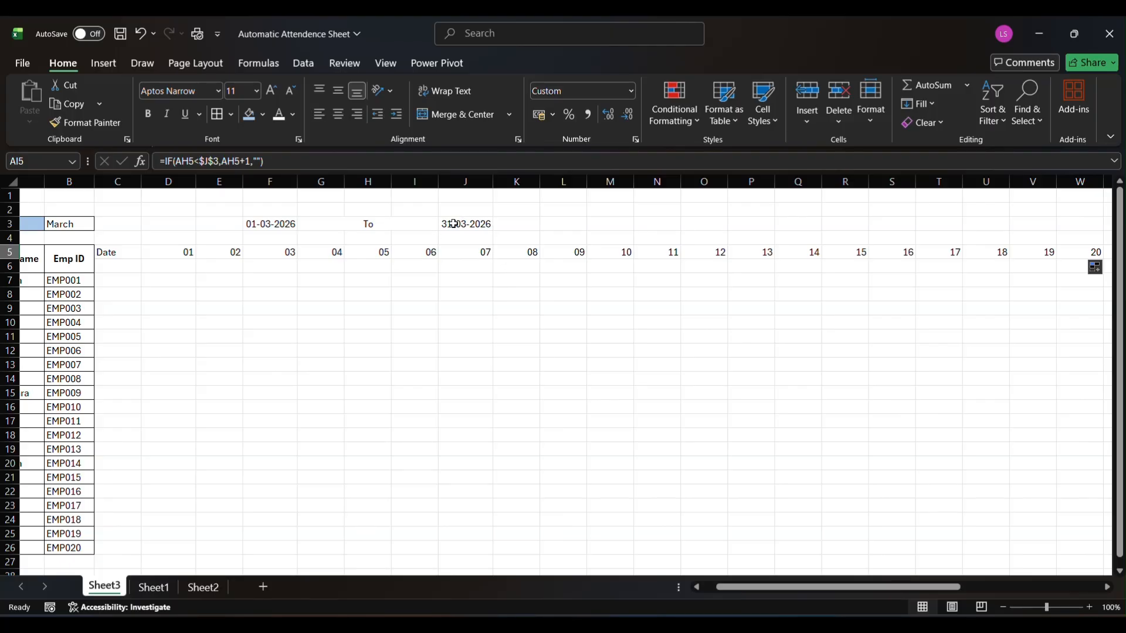
{"action": "scroll", "coordinate": [610, 285], "scroll_direction": "right", "scroll_amount": 4}
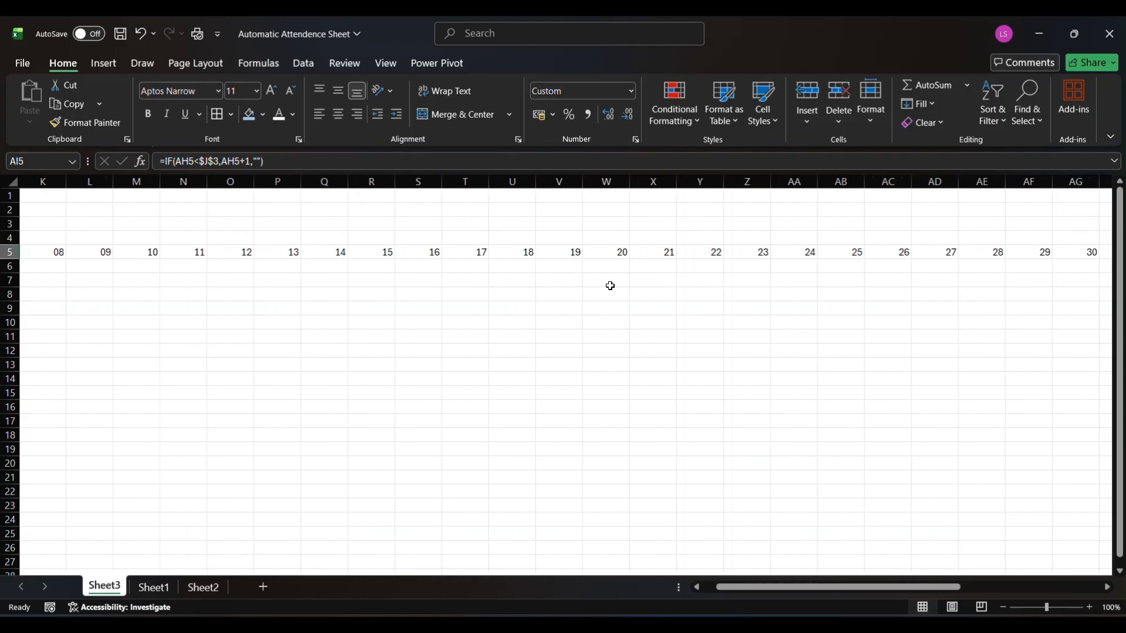
{"action": "scroll", "coordinate": [610, 285], "scroll_direction": "right", "scroll_amount": 3}
{"action": "scroll", "coordinate": [610, 286], "scroll_direction": "left", "scroll_amount": 6}
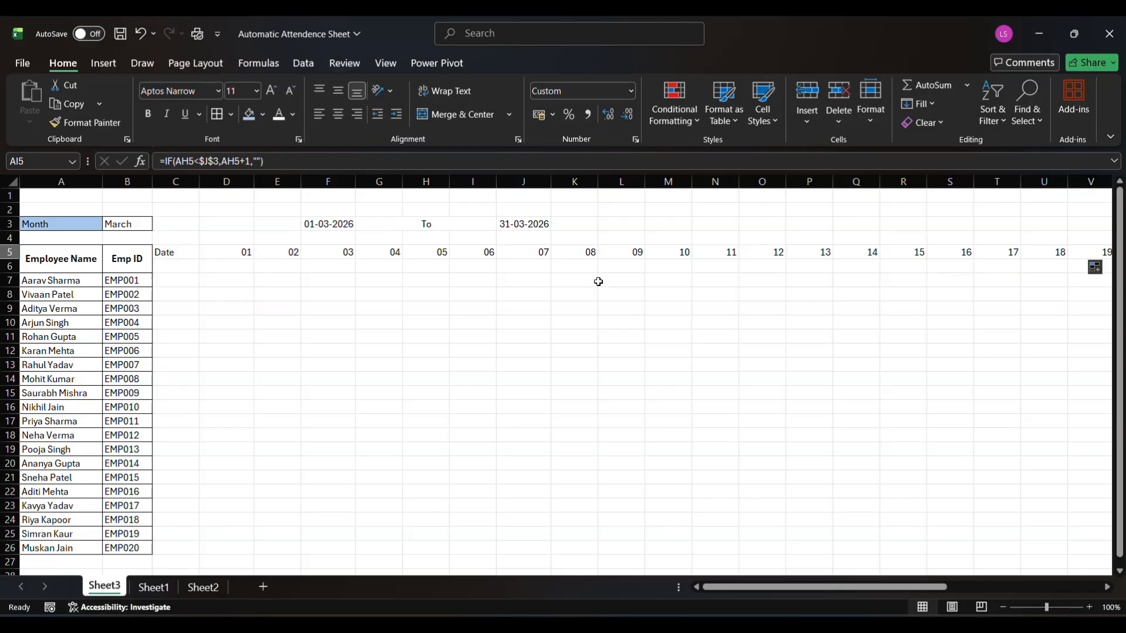
Enter the label "Day" in cell C6 below the Date label
{"action": "left_click", "coordinate": [172, 266]}
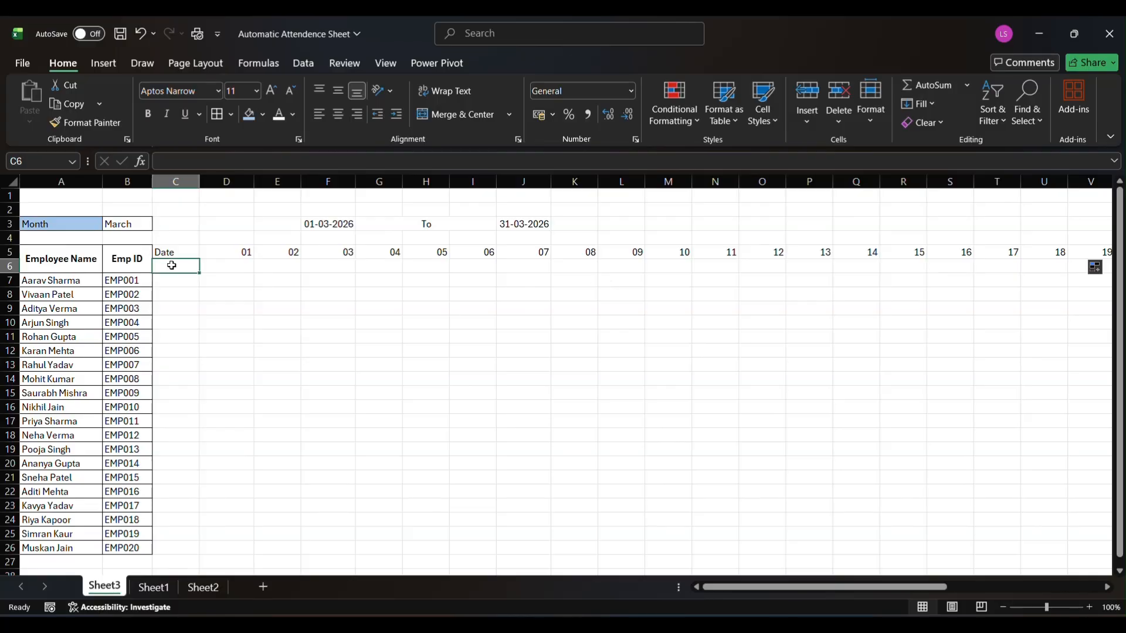
{"action": "type", "text": "D"}
{"action": "type", "text": "ay"}
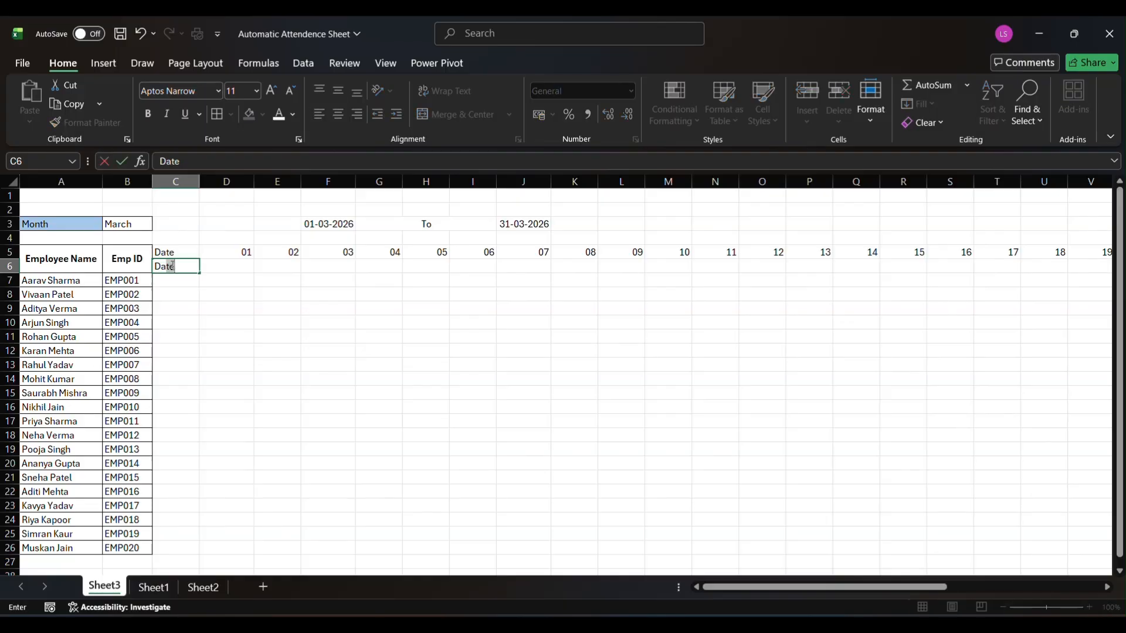
{"action": "key", "text": "Tab"}
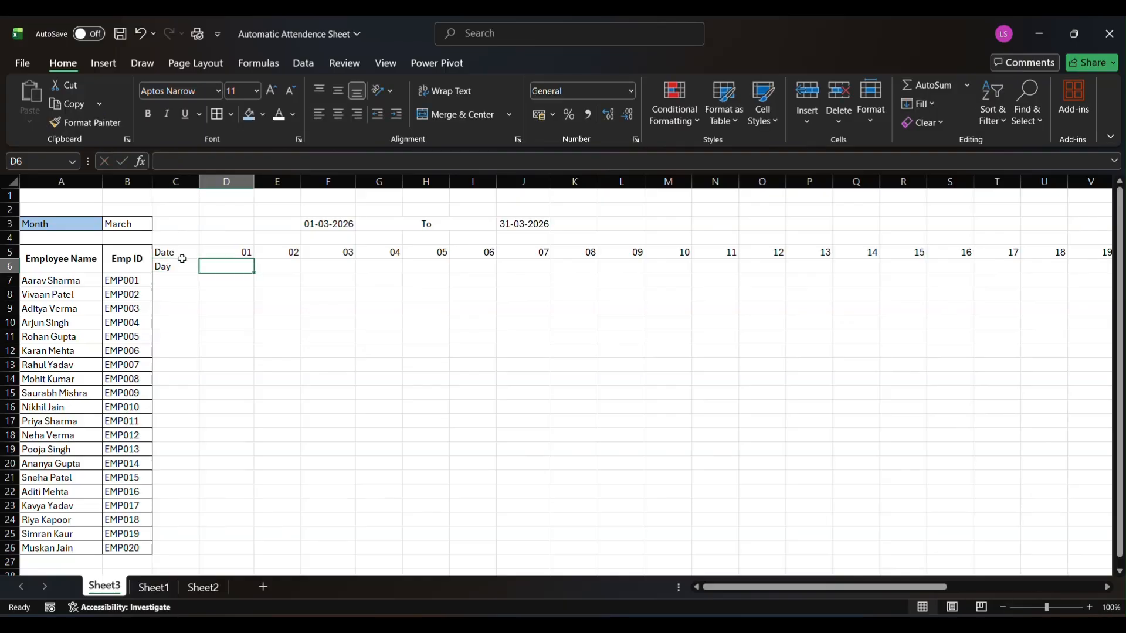
{"action": "left_click", "coordinate": [223, 252]}
{"action": "type", "text": "=F3"}
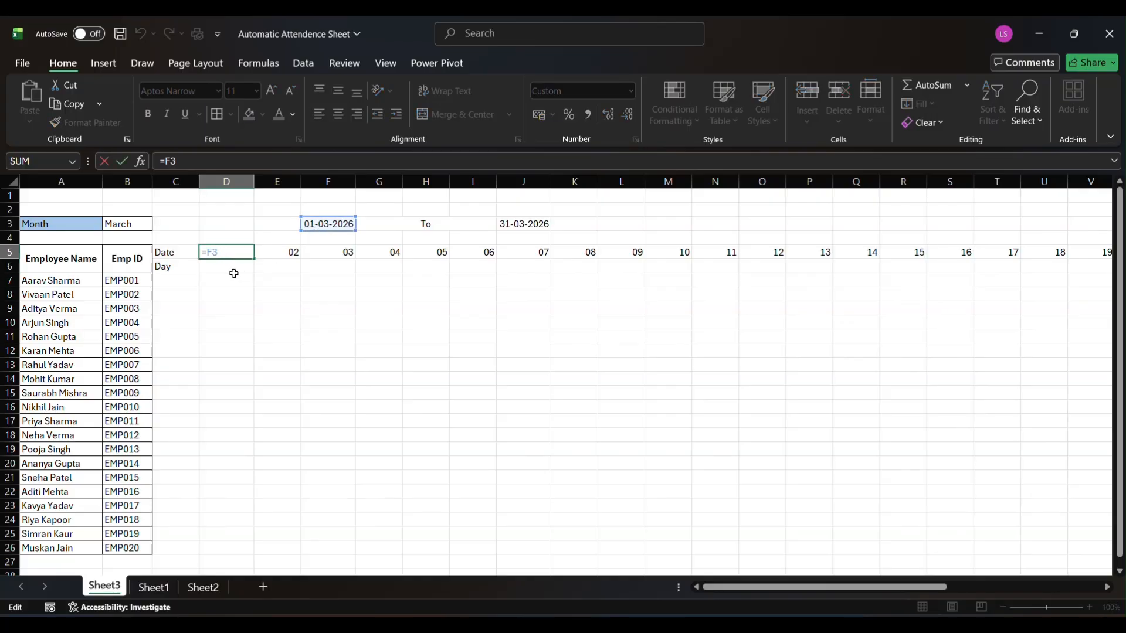
{"action": "key", "text": "Return"}
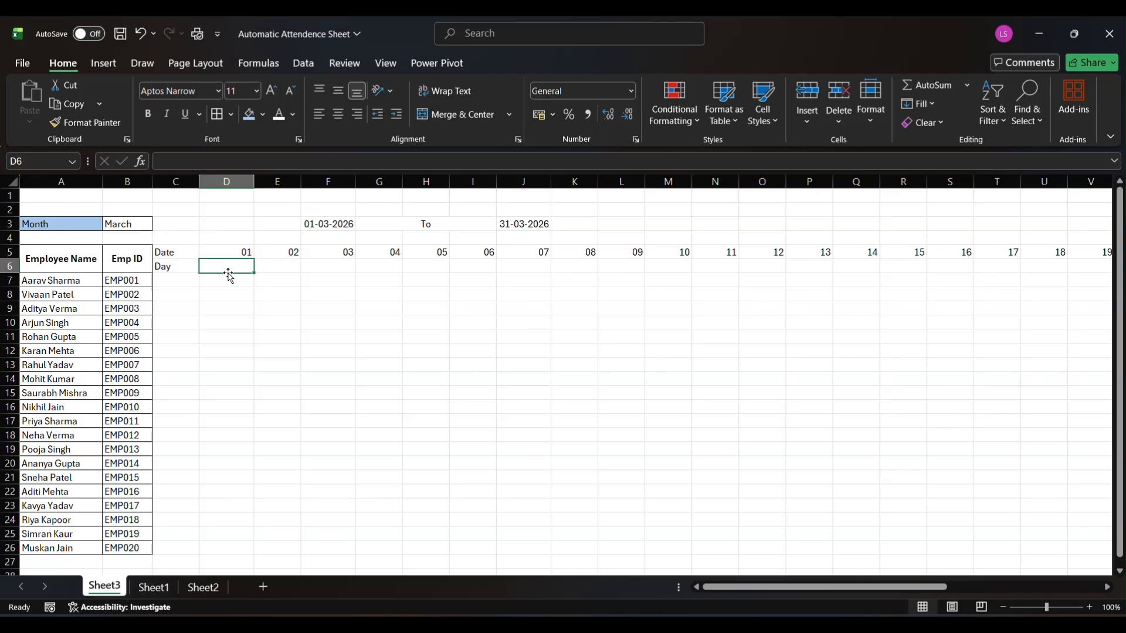
{"action": "type", "text": "="}
{"action": "key", "text": "BackSpace"}
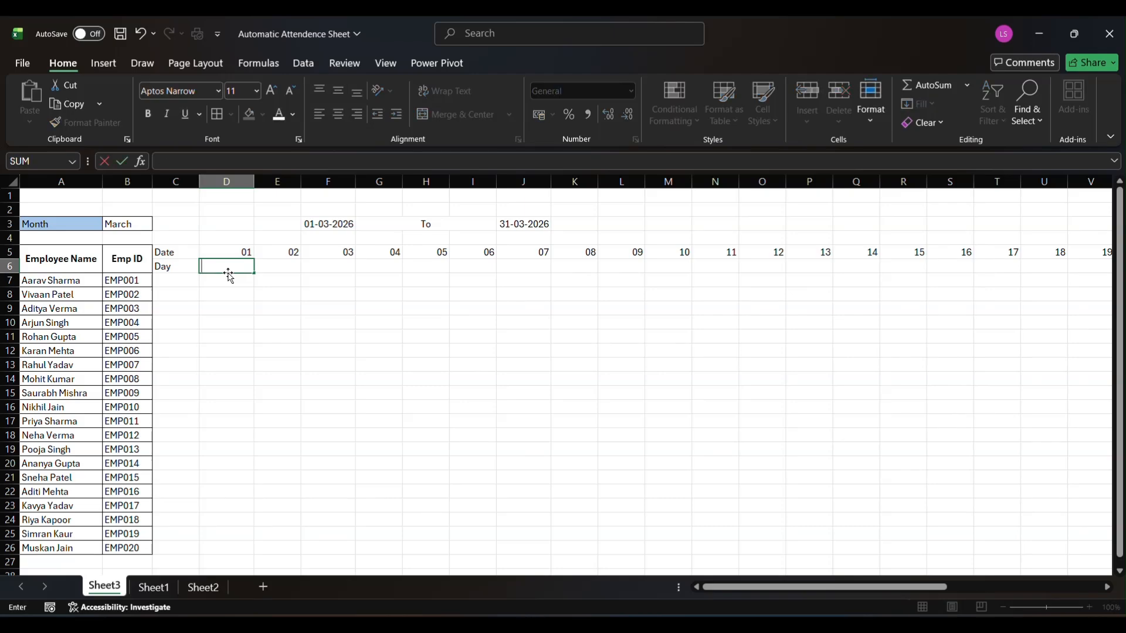
{"action": "left_click", "coordinate": [280, 284]}
{"action": "left_click", "coordinate": [240, 269]}
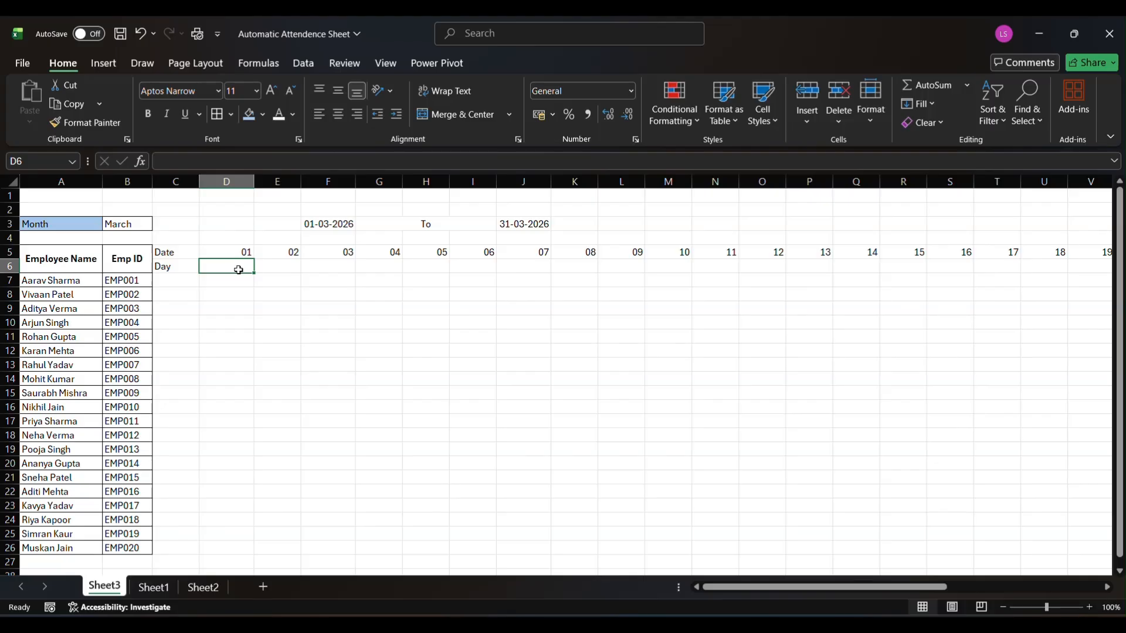
Enter the formula =TEXT(D5,"ddd") in cell D6 to return the abbreviated weekday name
{"action": "type", "text": "="}
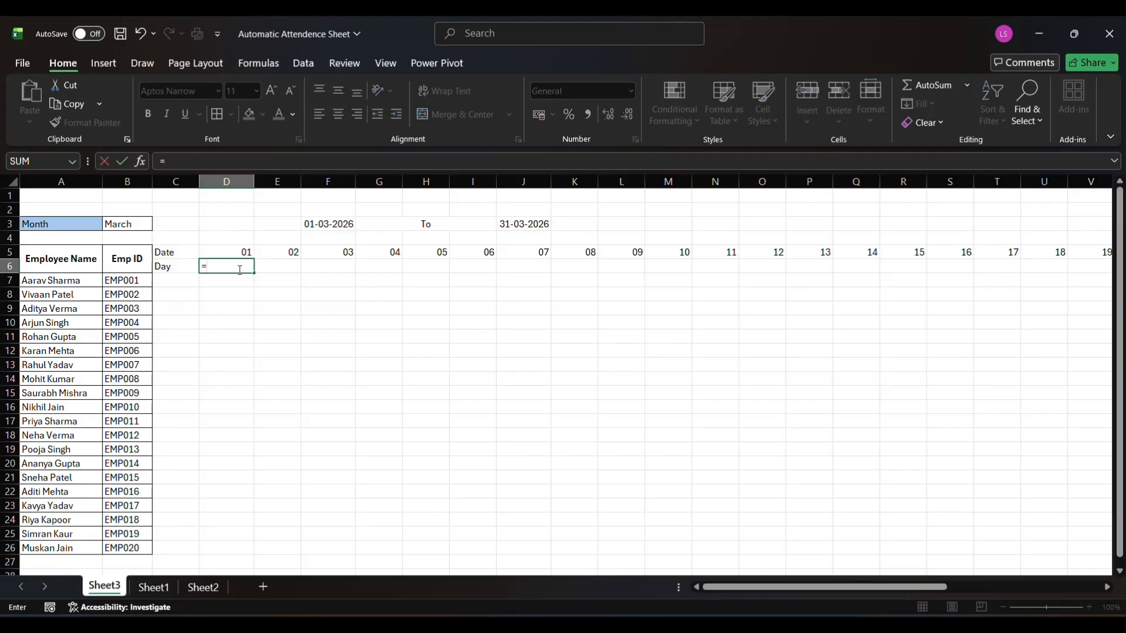
{"action": "type", "text": "TEXT("}
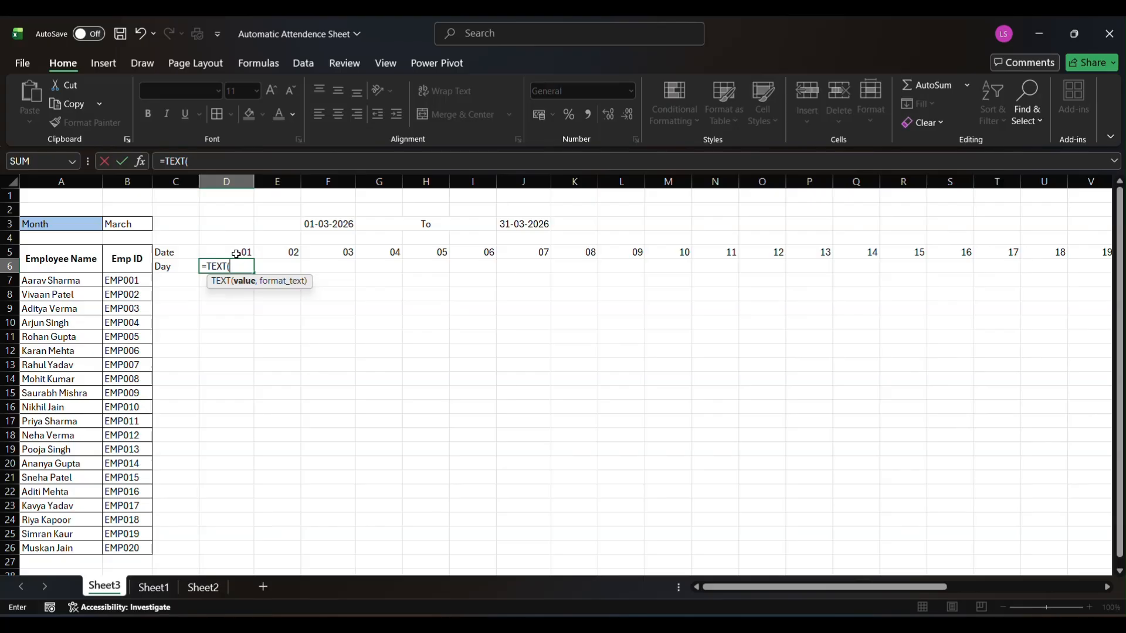
{"action": "left_click", "coordinate": [236, 254]}
{"action": "type", "text": ","}
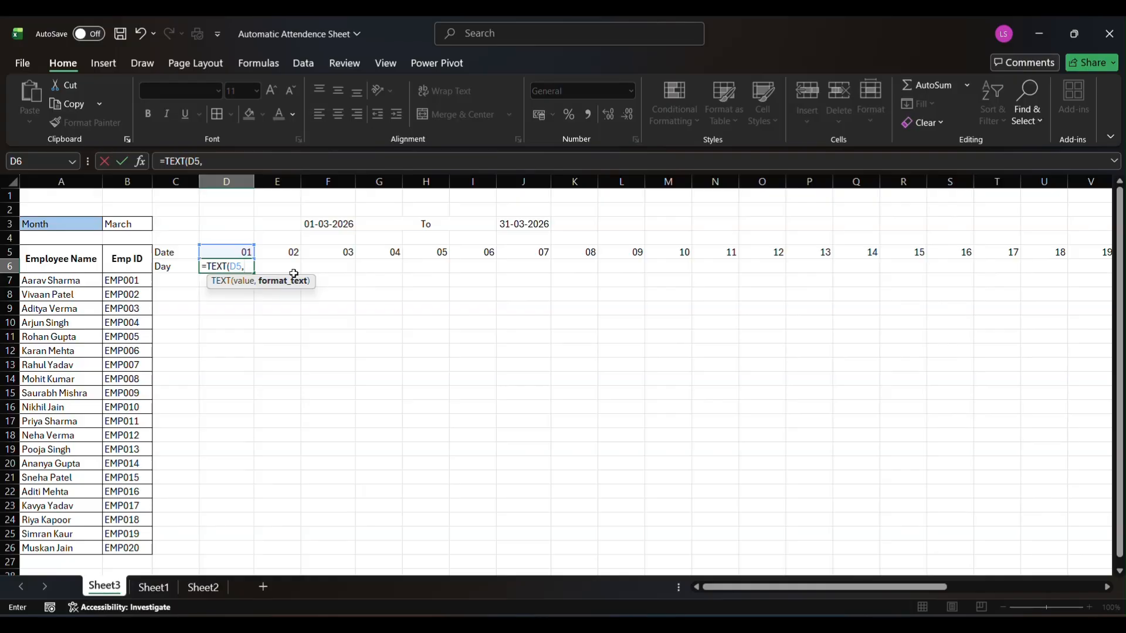
{"action": "type", "text": "\"ddd"}
{"action": "key", "text": "Return"}
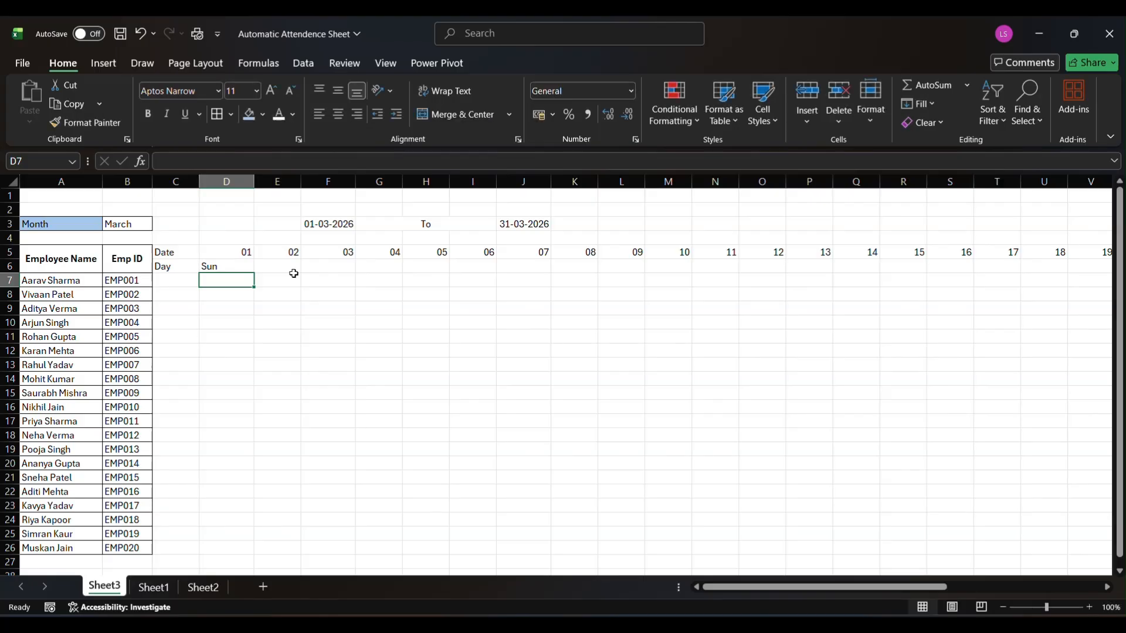
Change the format code in D6's TEXT formula to "dddd" to try the full weekday name
{"action": "left_click", "coordinate": [211, 266]}
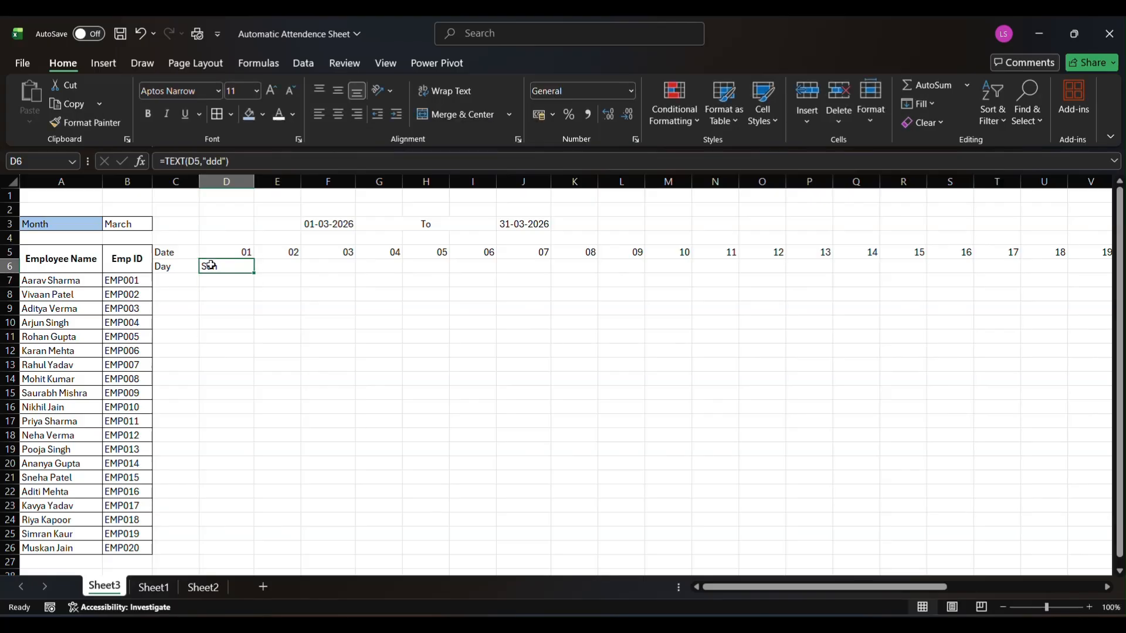
{"action": "left_click", "coordinate": [218, 162]}
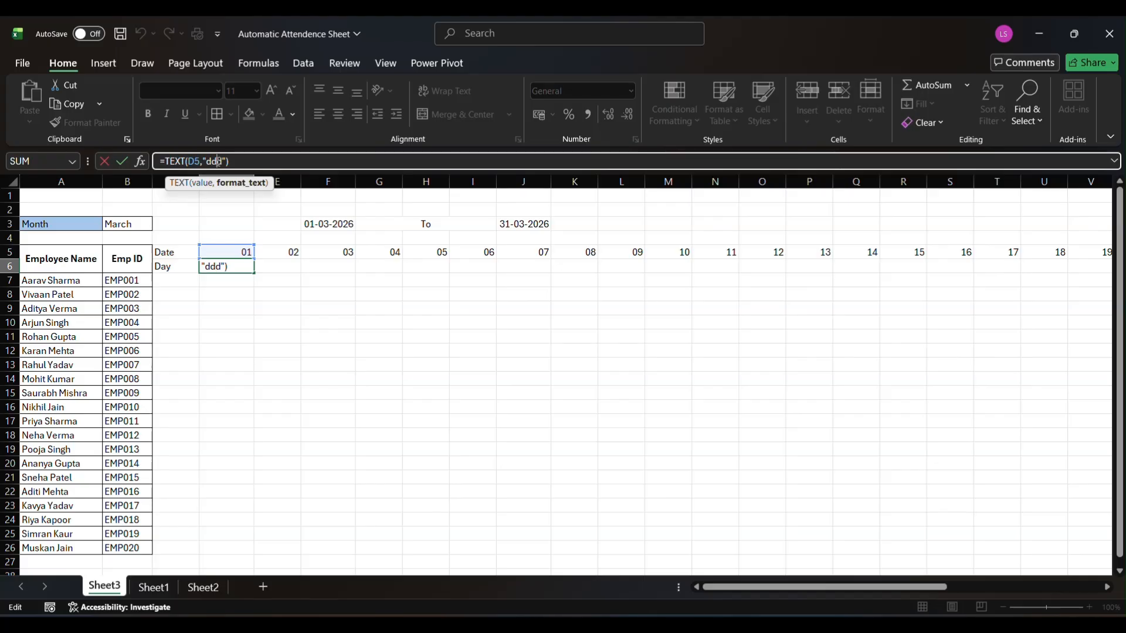
{"action": "type", "text": "d"}
{"action": "key", "text": "Return"}
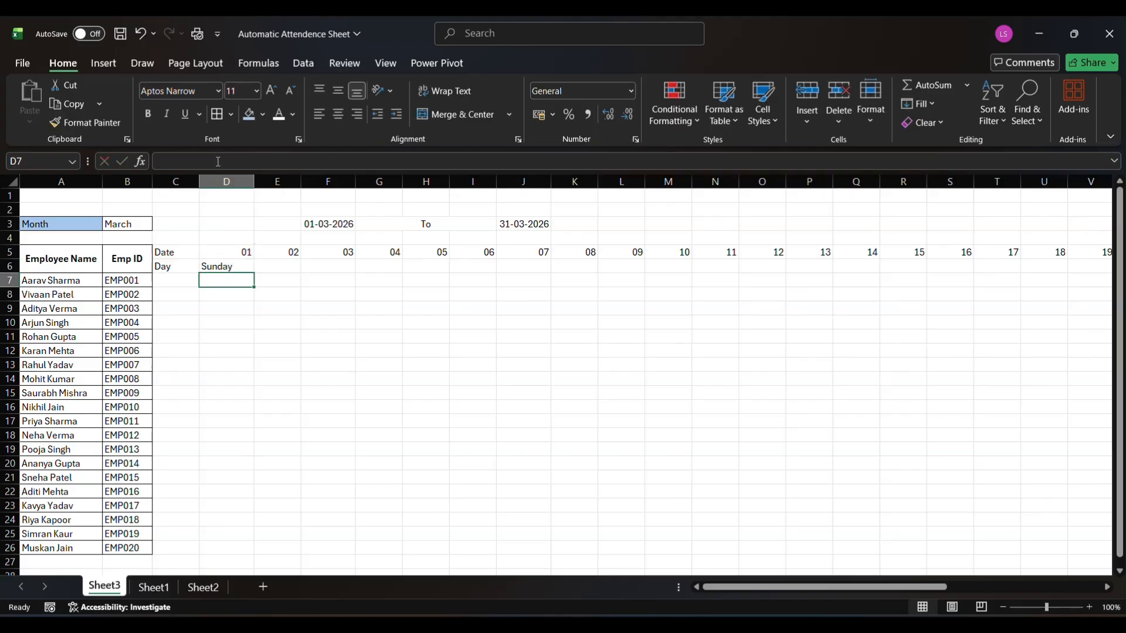
Set the format code in D6's TEXT formula back to "ddd" for the abbreviated weekday name
{"action": "left_click", "coordinate": [227, 267]}
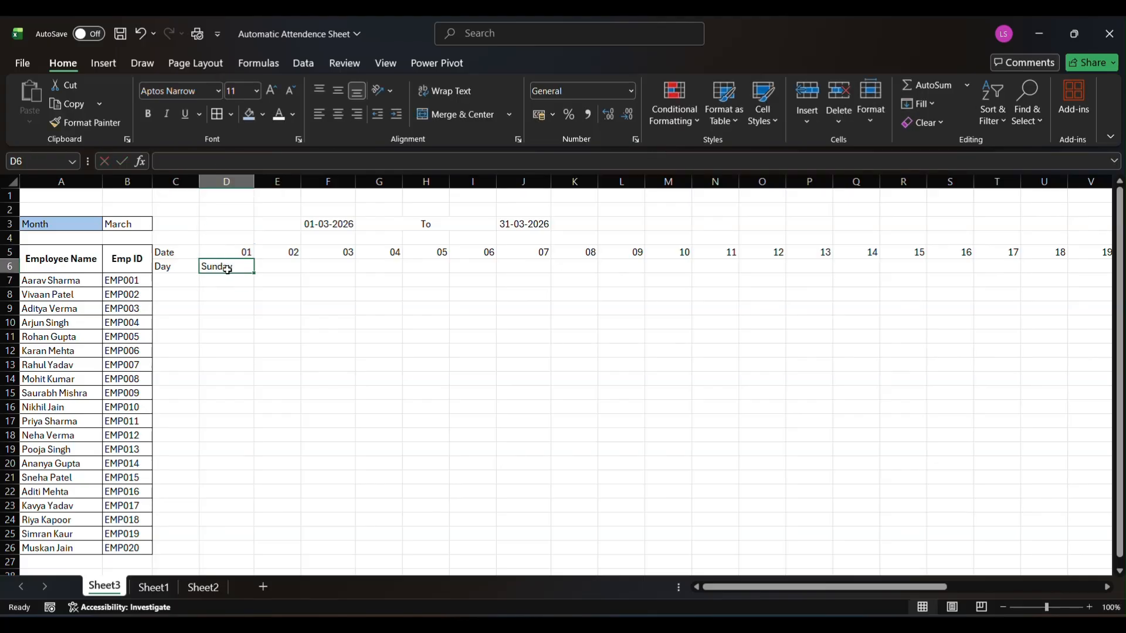
{"action": "left_click", "coordinate": [222, 167]}
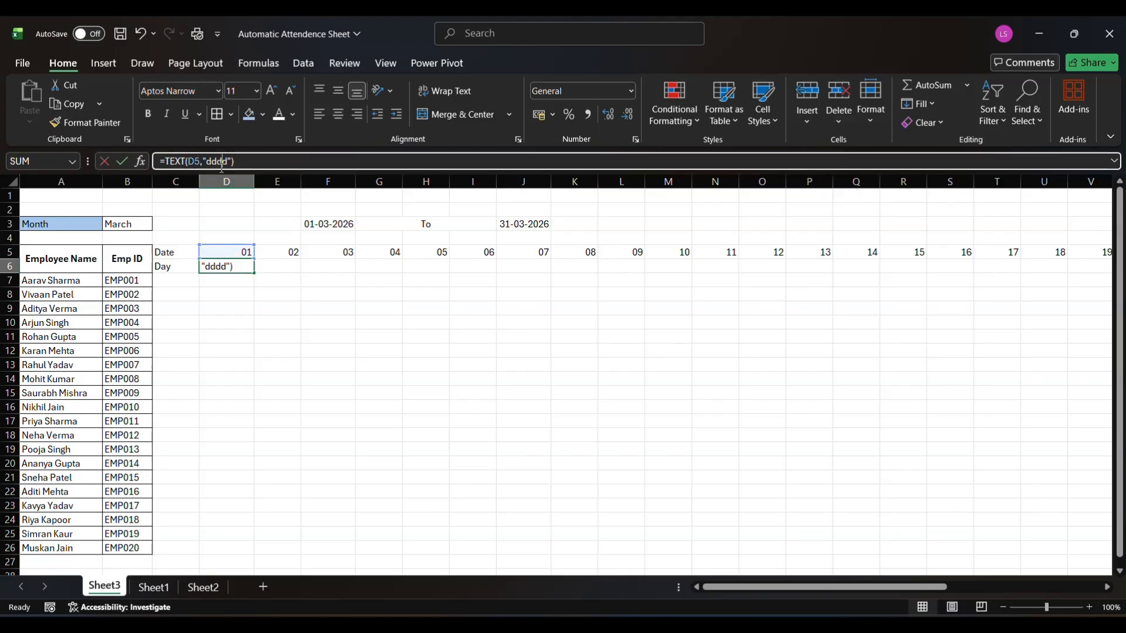
{"action": "key", "text": "BackSpace"}
{"action": "key", "text": "Return"}
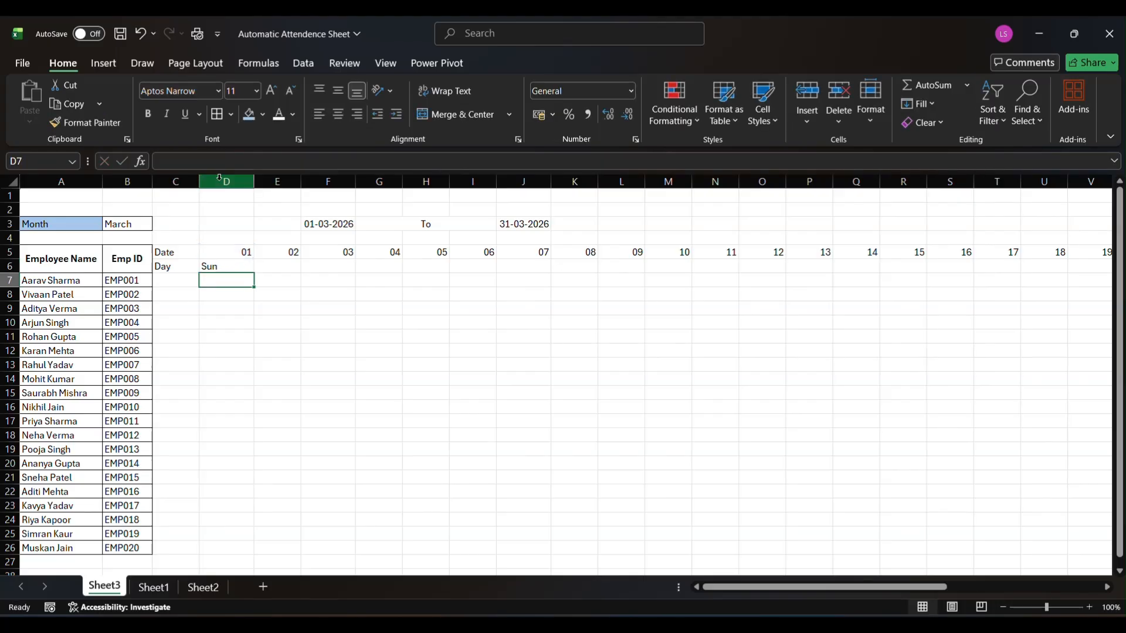
Fill the weekday formula from D6 across row 6 to AI6 and check the cells at the end of the row
{"action": "left_click", "coordinate": [228, 263]}
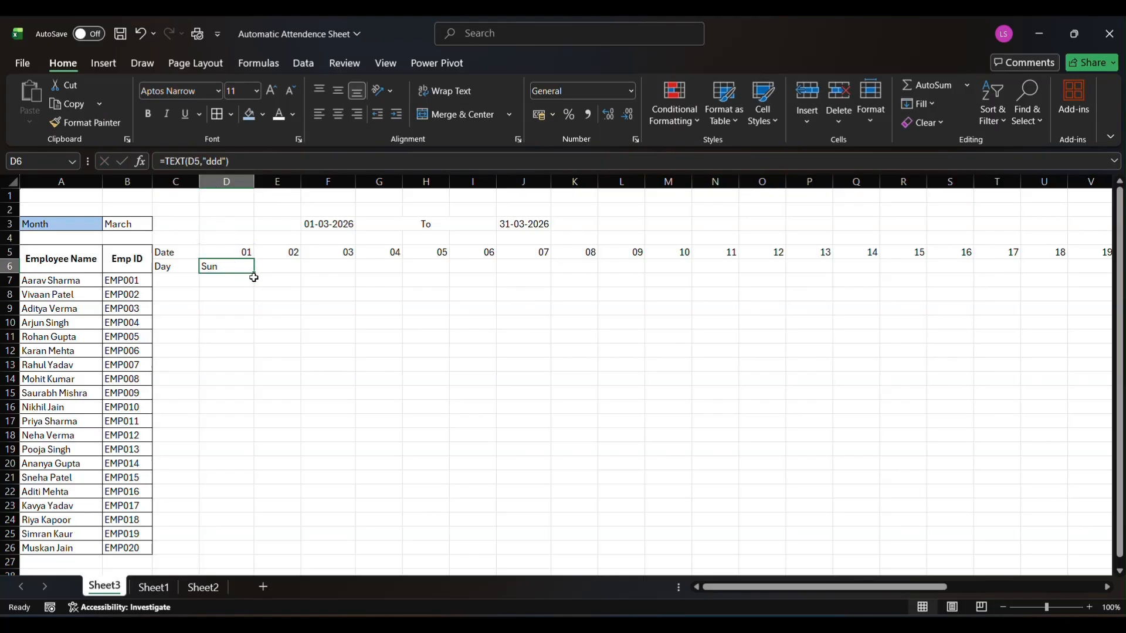
{"action": "left_click_drag", "start_coordinate": [256, 271], "coordinate": [1123, 270]}
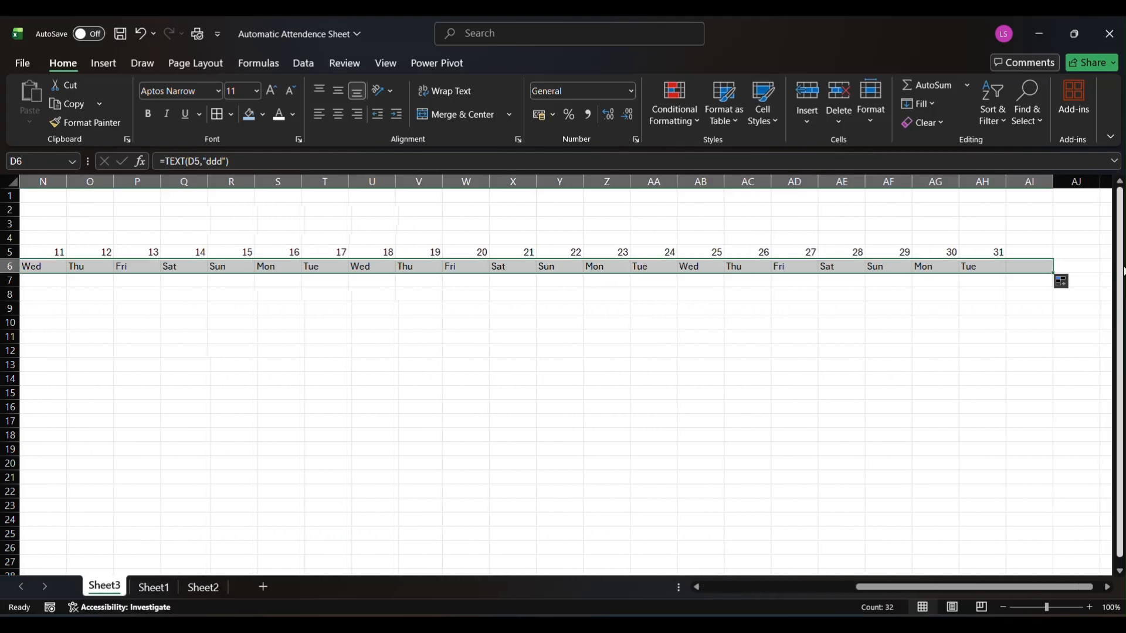
{"action": "left_click", "coordinate": [1011, 267]}
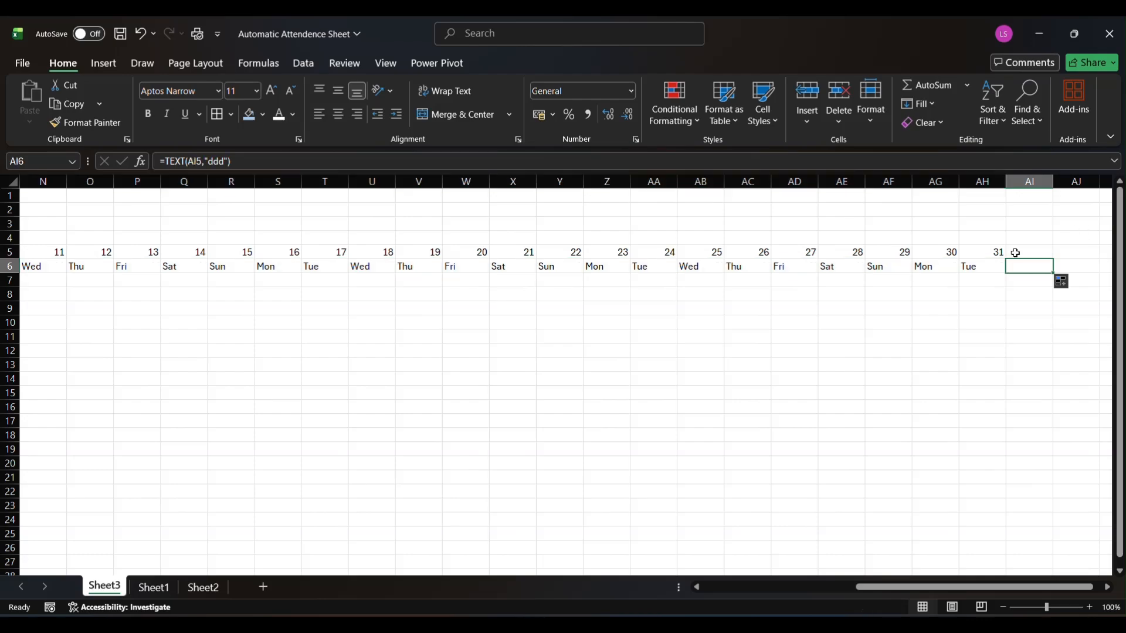
{"action": "left_click", "coordinate": [1019, 245]}
{"action": "left_click", "coordinate": [1009, 268]}
{"action": "scroll", "coordinate": [838, 274], "scroll_direction": "left", "scroll_amount": 5}
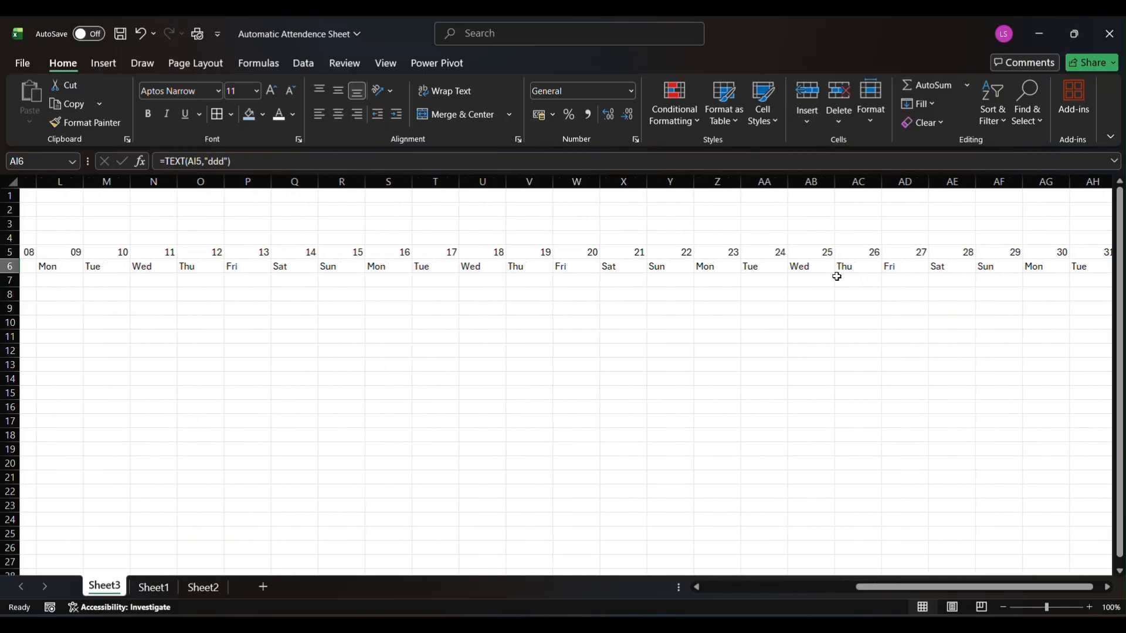
{"action": "scroll", "coordinate": [837, 274], "scroll_direction": "left", "scroll_amount": 2}
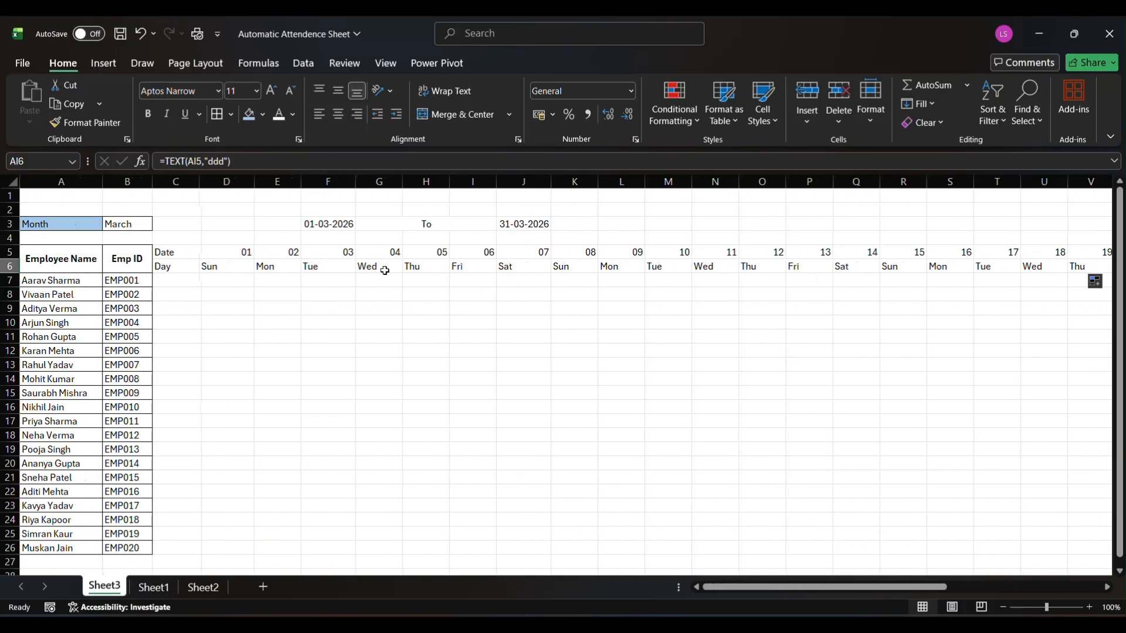
Center the contents of column C and all columns after it horizontally
{"action": "left_click", "coordinate": [178, 181]}
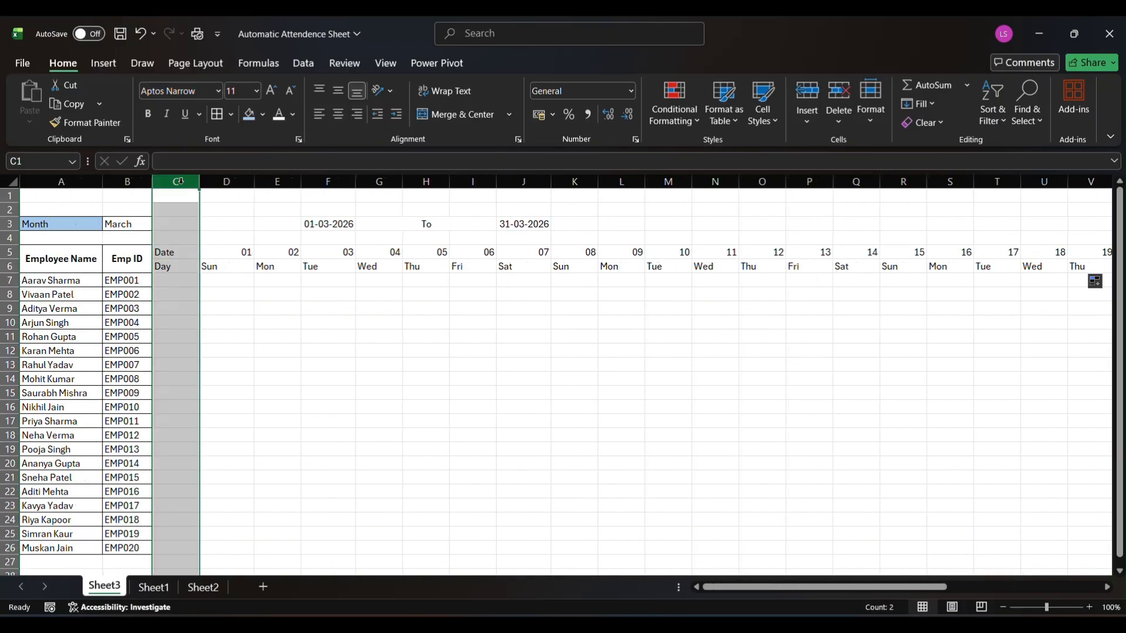
{"action": "left_click_drag", "start_coordinate": [181, 181], "coordinate": [182, 181]}
{"action": "key", "text": "ctrl+shift+Right"}
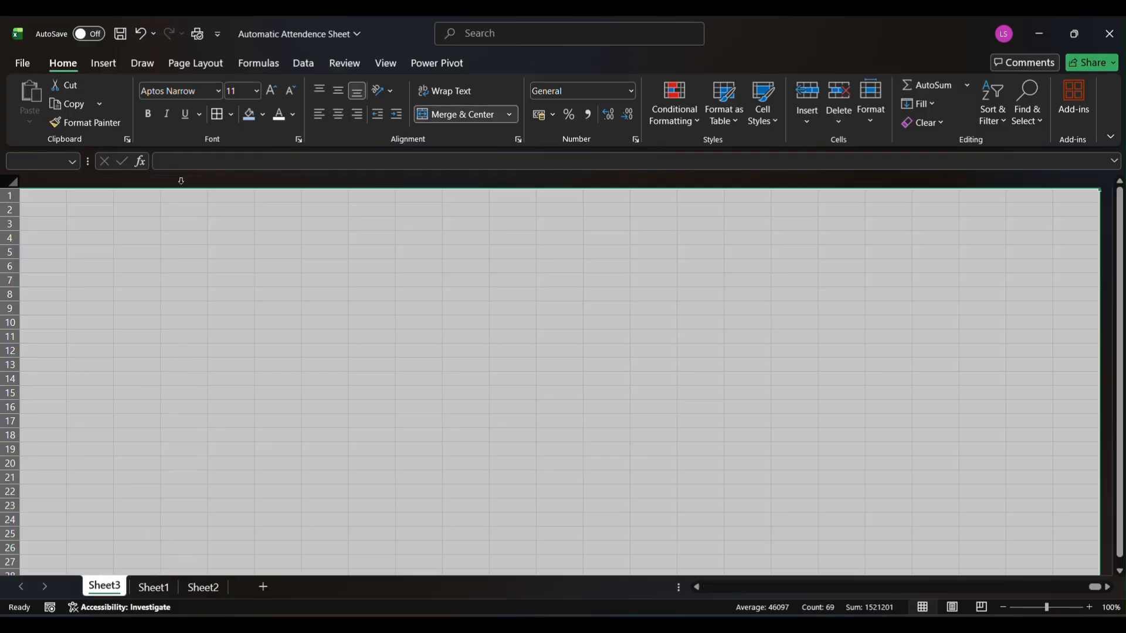
{"action": "left_click", "coordinate": [338, 115]}
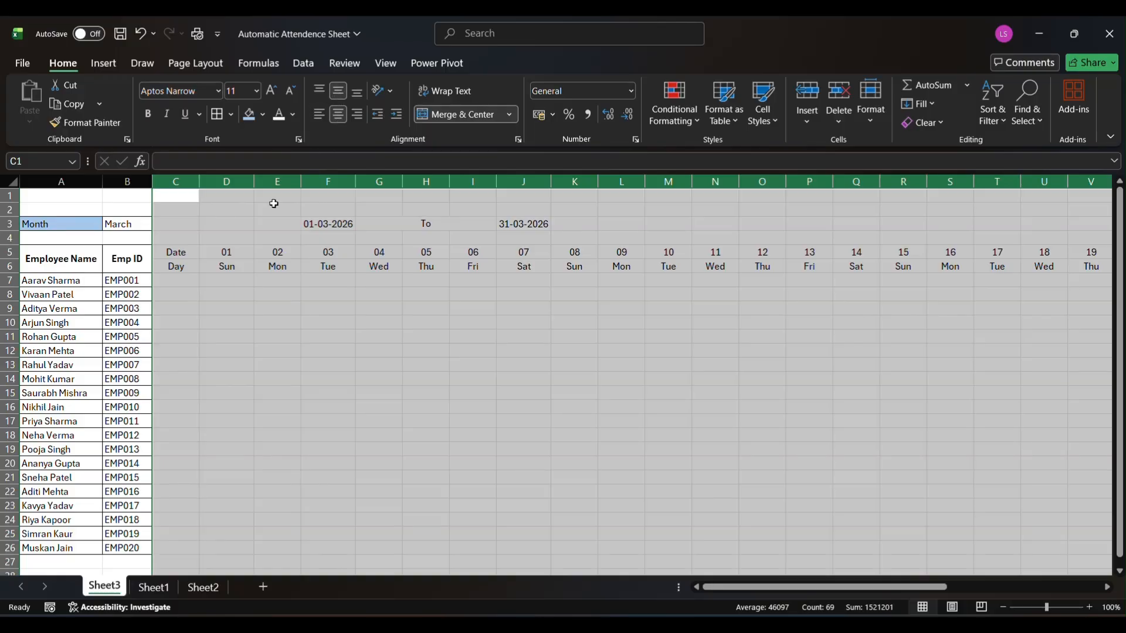
{"action": "left_click", "coordinate": [219, 239]}
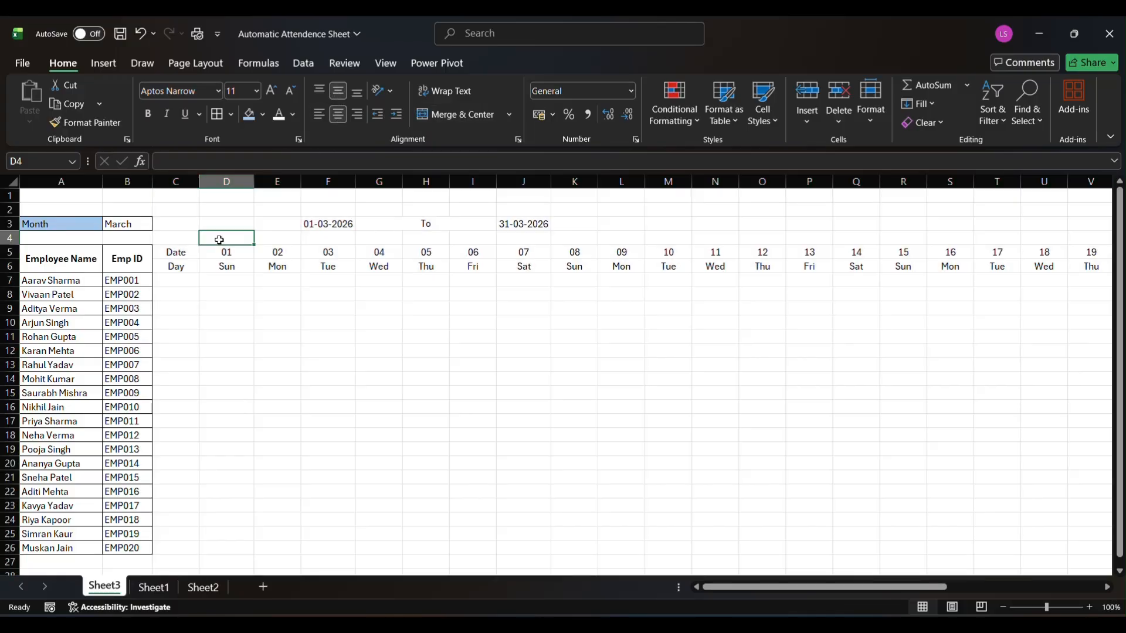
{"action": "left_click", "coordinate": [166, 258]}
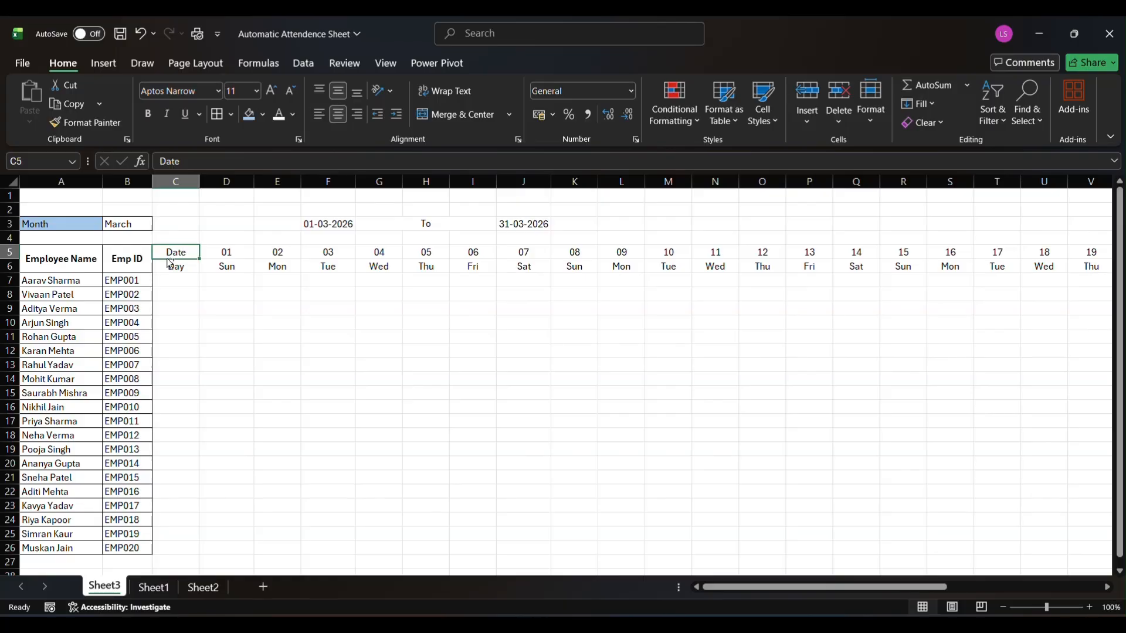
{"action": "key", "text": "ctrl+shift+Down"}
{"action": "key", "text": "ctrl+shift+Right"}
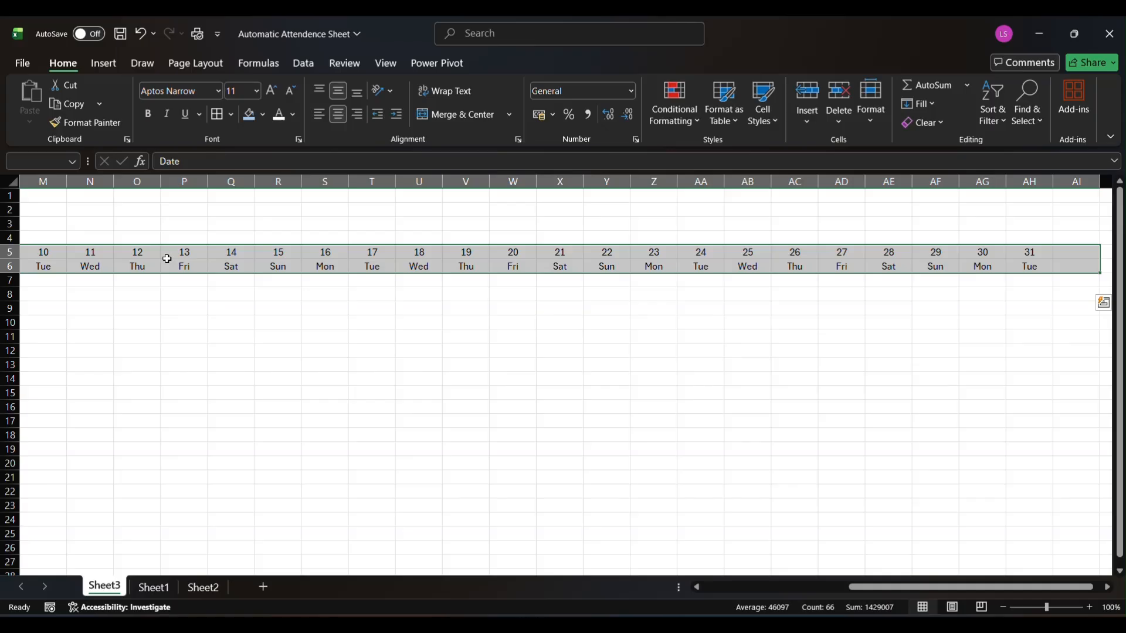
{"action": "key", "text": "Left"}
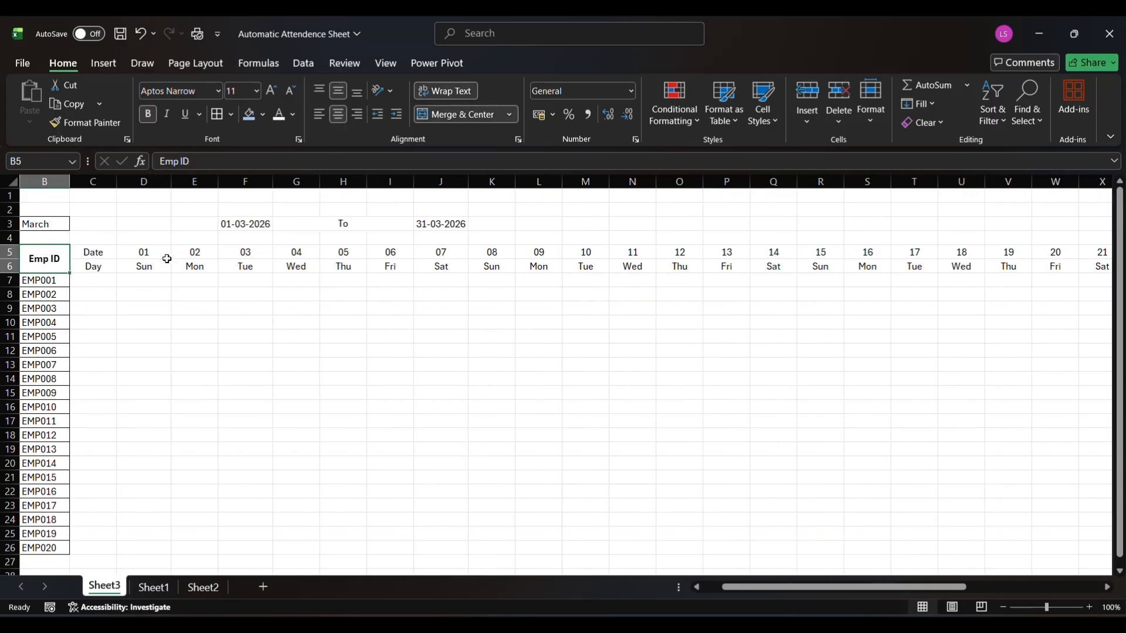
{"action": "key", "text": "Right"}
{"action": "scroll", "coordinate": [167, 259], "scroll_direction": "left", "scroll_amount": 1}
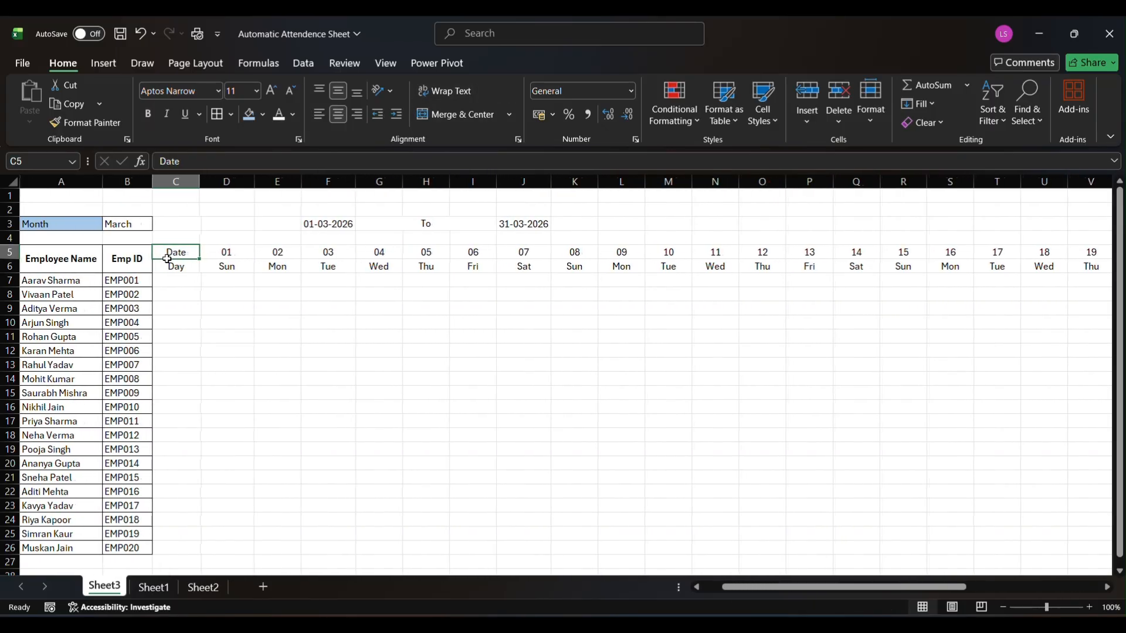
Choose February as the month in B3 and check where the date and weekday rows end
{"action": "left_click", "coordinate": [127, 224]}
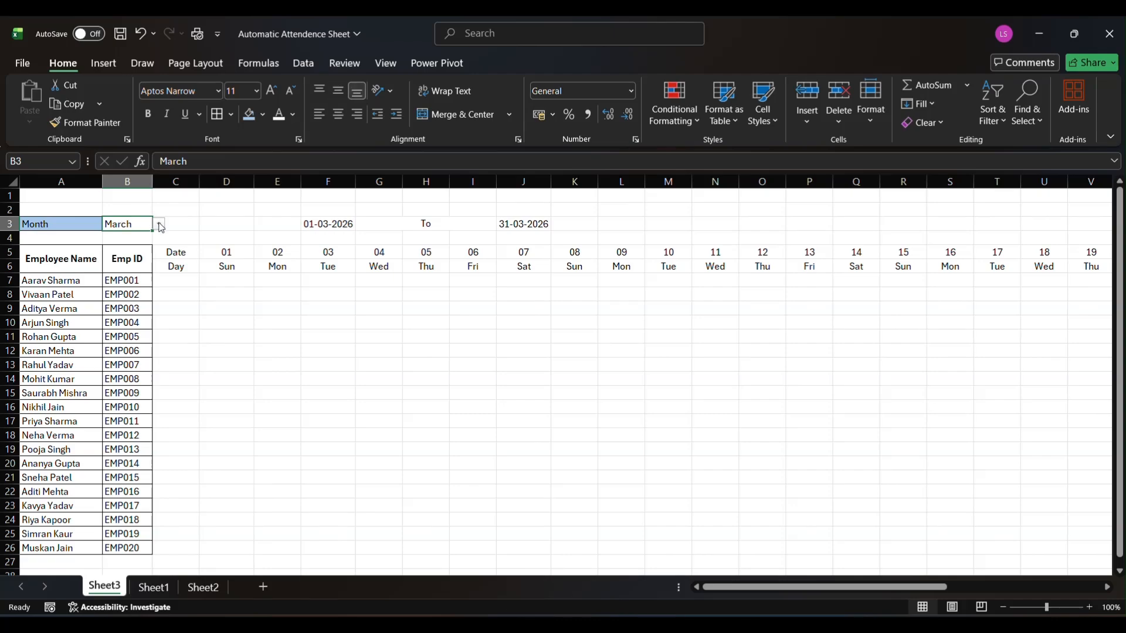
{"action": "left_click", "coordinate": [158, 224]}
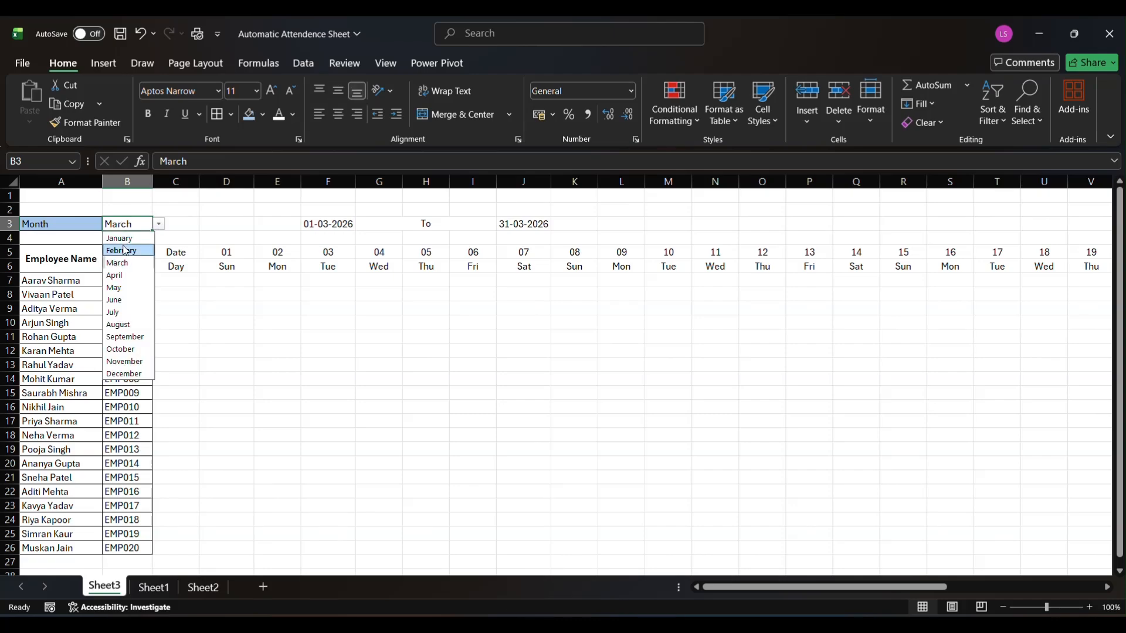
{"action": "left_click", "coordinate": [125, 251]}
{"action": "left_click", "coordinate": [185, 250]}
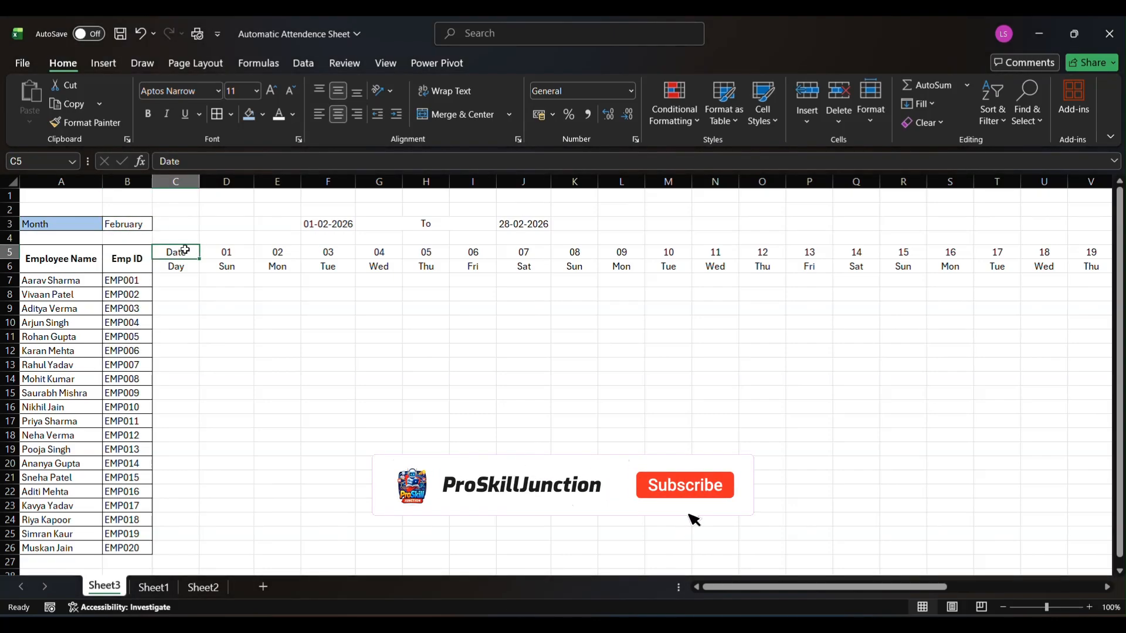
{"action": "key", "text": "ctrl+Right"}
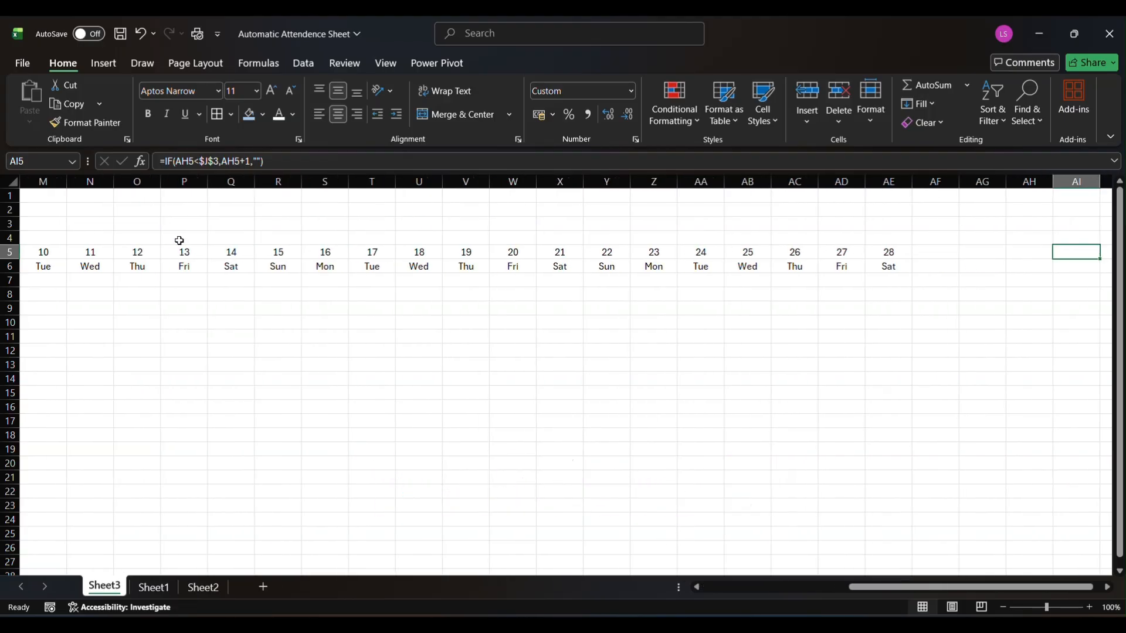
{"action": "left_click", "coordinate": [878, 256]}
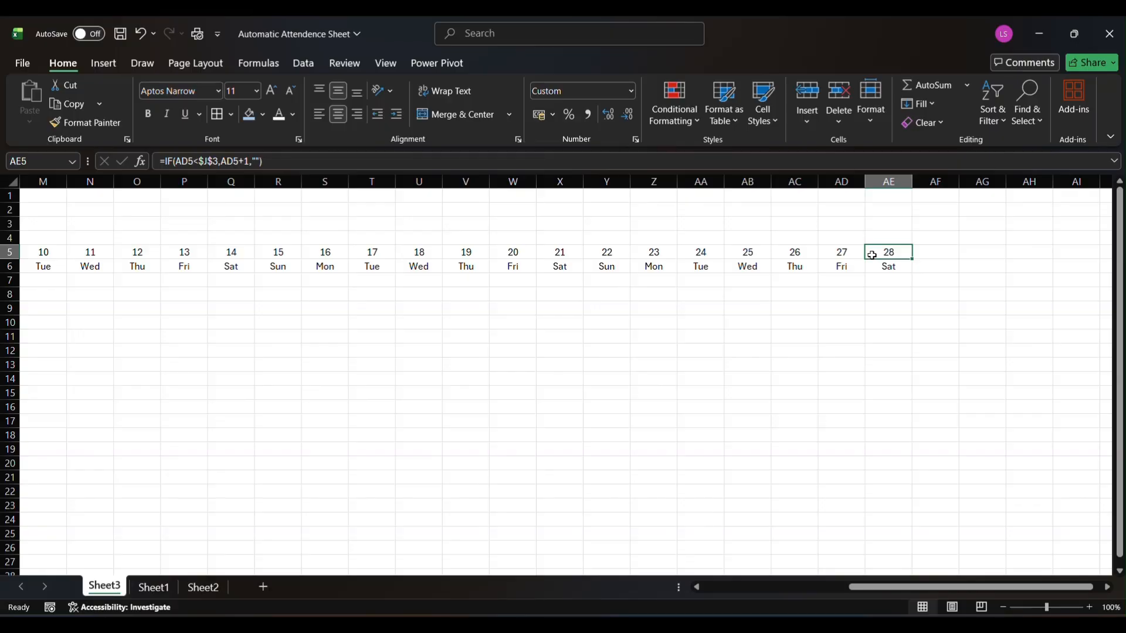
{"action": "scroll", "coordinate": [872, 255], "scroll_direction": "left", "scroll_amount": 5}
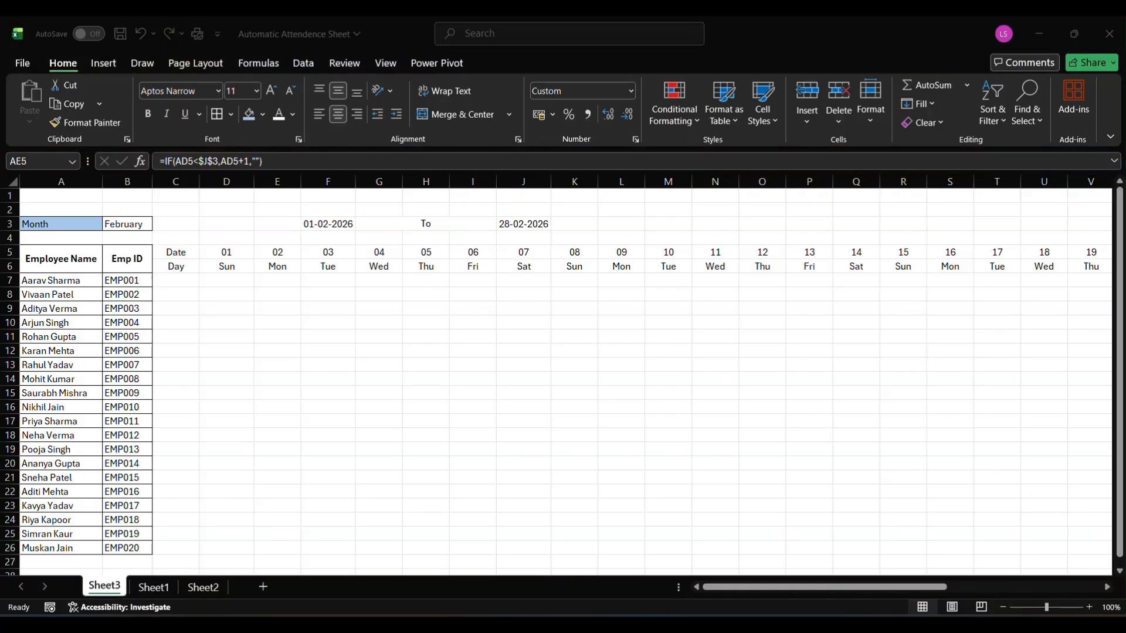
Compare the weekday of the first day of February and January 2026 against the system calendar
{"action": "left_click", "coordinate": [1083, 625]}
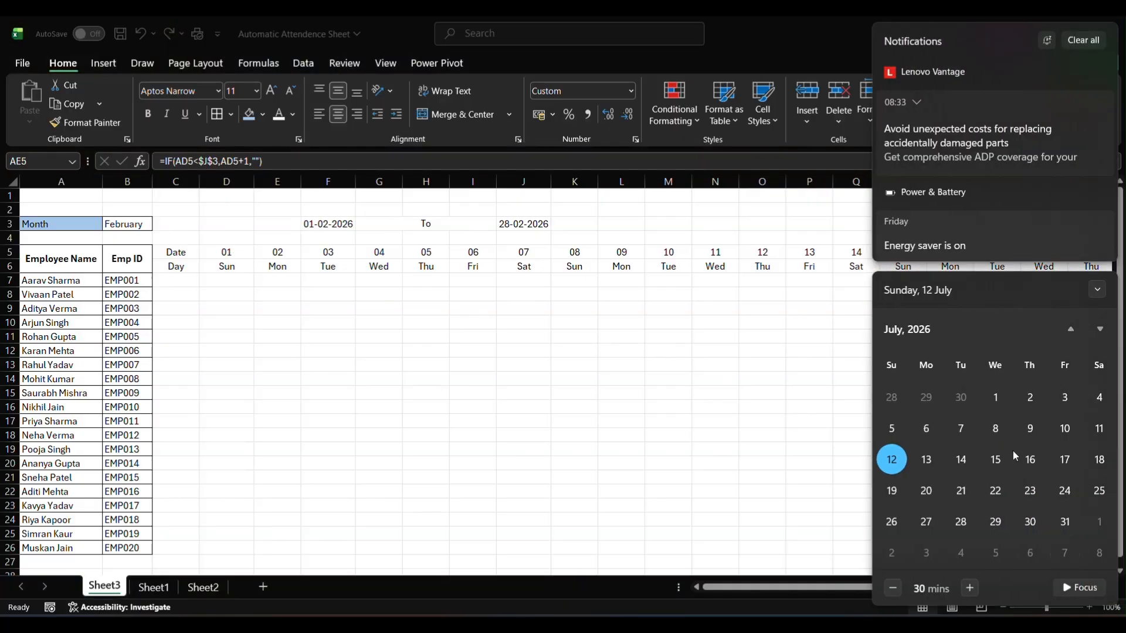
{"action": "scroll", "coordinate": [1013, 452], "scroll_direction": "up", "scroll_amount": 2}
{"action": "scroll", "coordinate": [1012, 452], "scroll_direction": "up", "scroll_amount": 5}
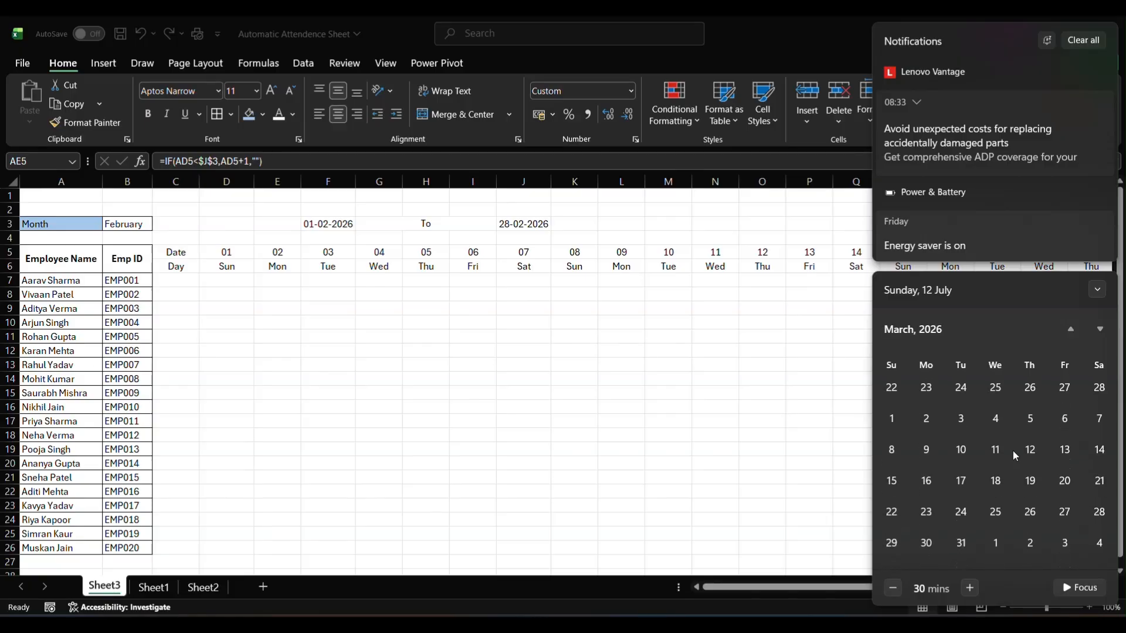
{"action": "scroll", "coordinate": [1012, 450], "scroll_direction": "up", "scroll_amount": 2}
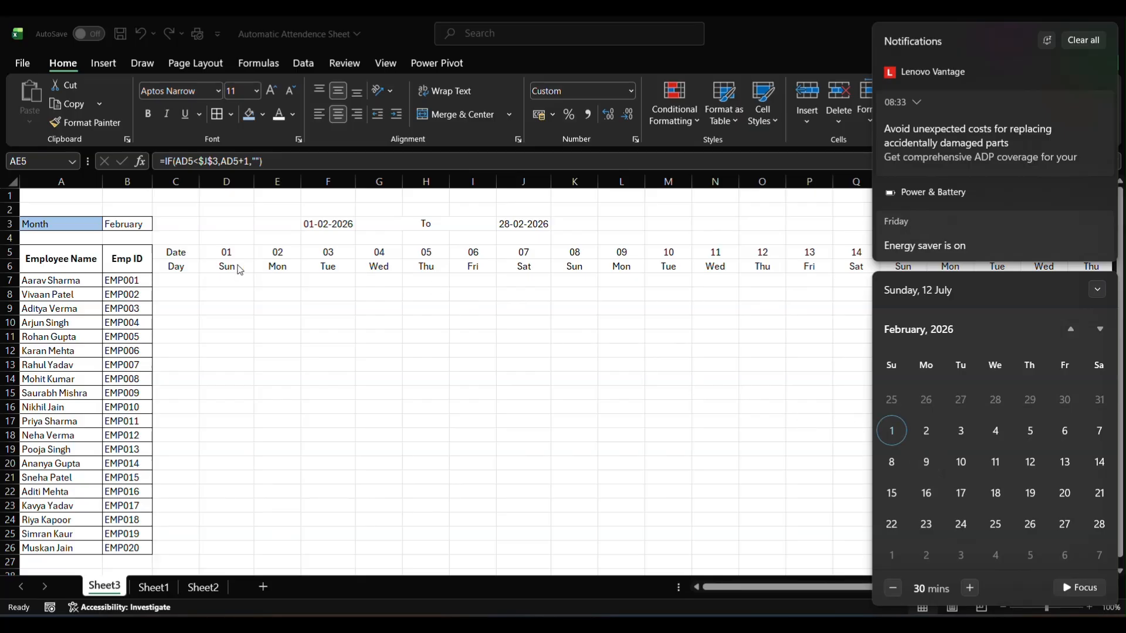
{"action": "scroll", "coordinate": [1004, 438], "scroll_direction": "up", "scroll_amount": 2}
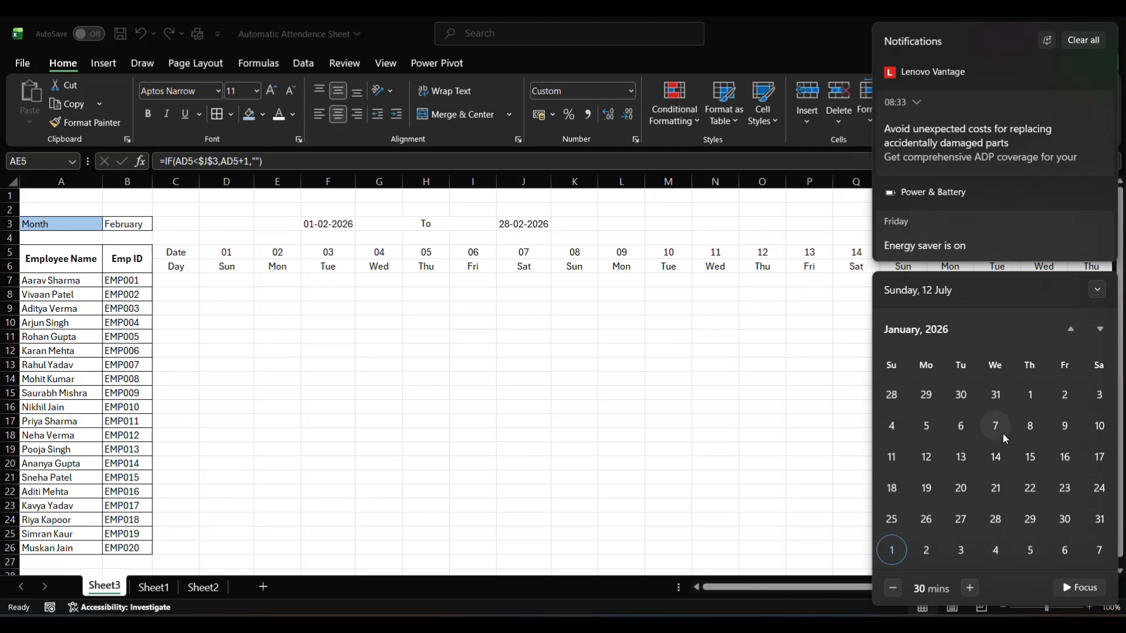
{"action": "left_click", "coordinate": [1040, 403]}
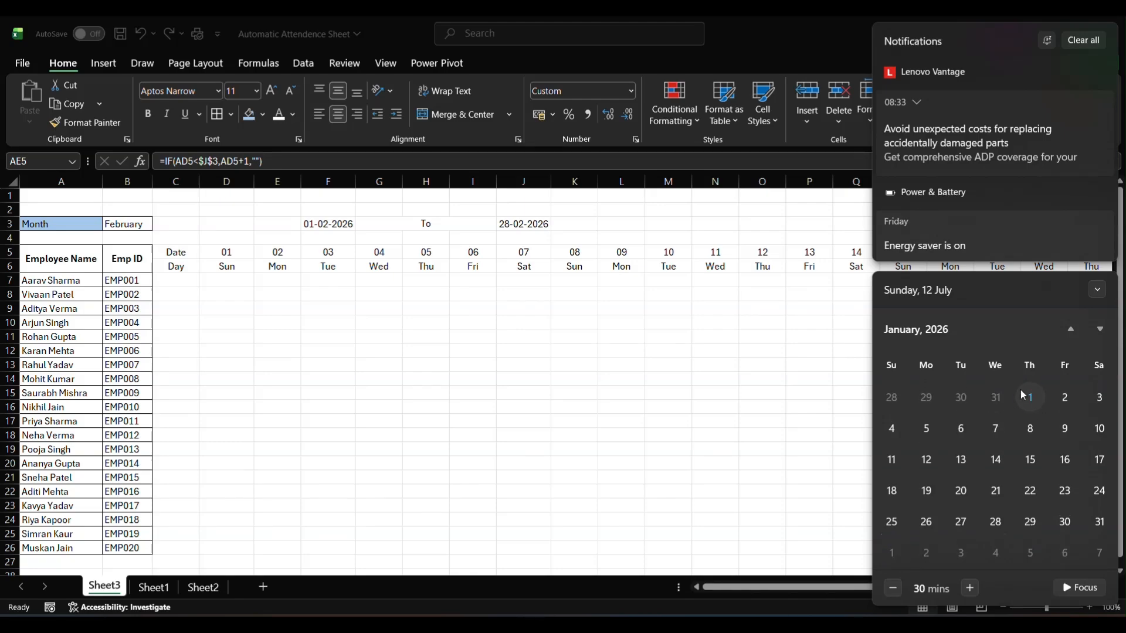
{"action": "left_click", "coordinate": [131, 219]}
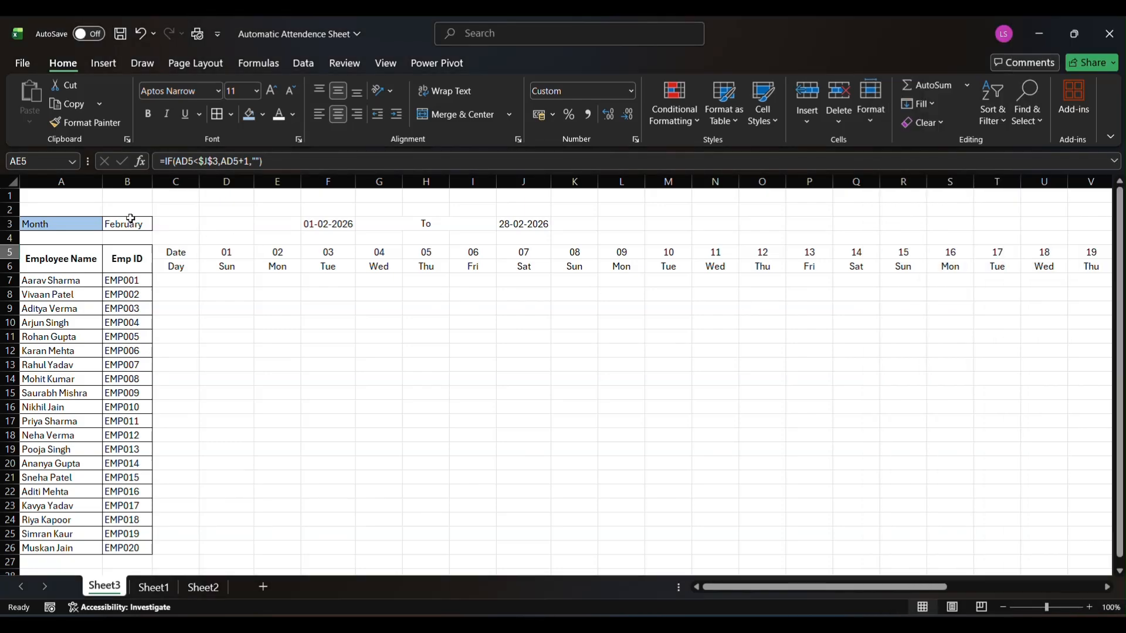
Choose January as the month in B3 and check the dates and weekdays across rows 5 and 6
{"action": "left_click", "coordinate": [130, 219]}
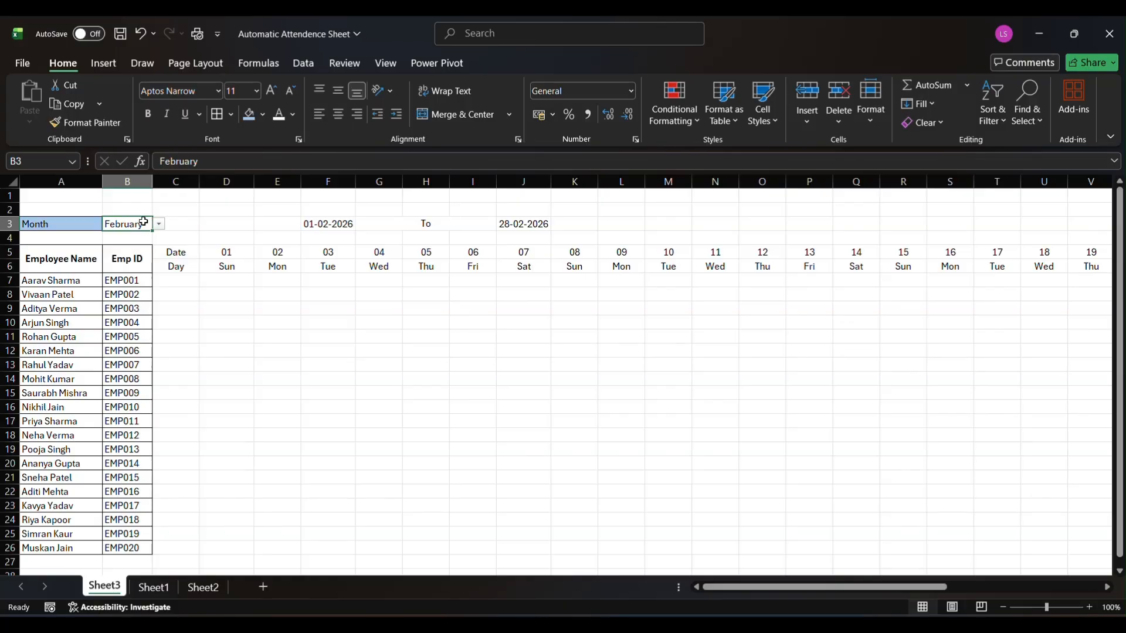
{"action": "left_click", "coordinate": [159, 224]}
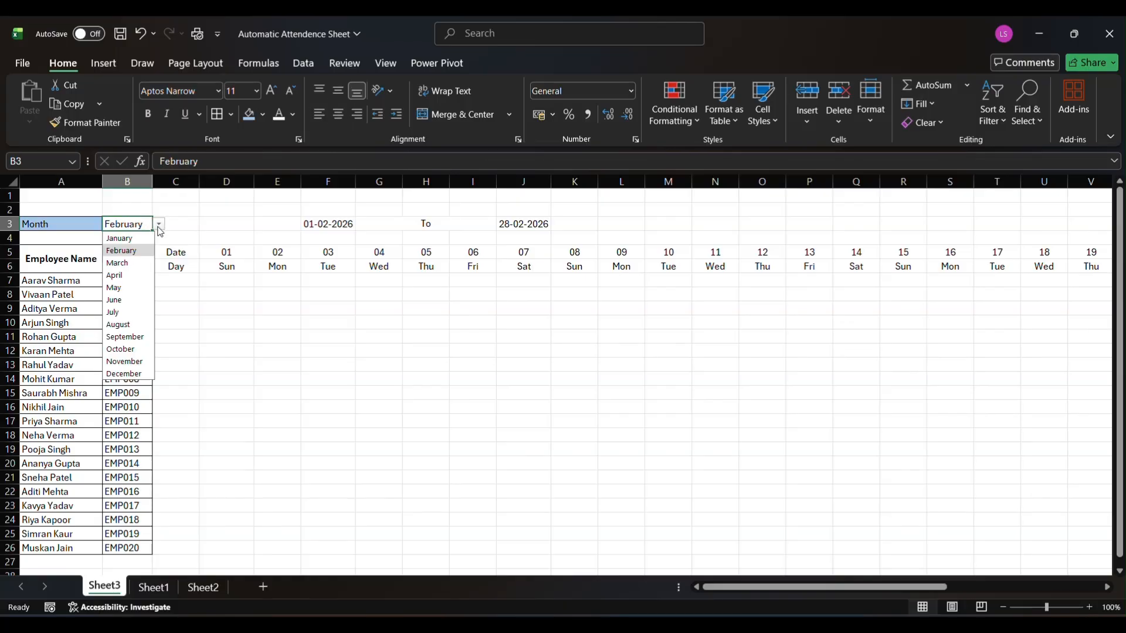
{"action": "left_click", "coordinate": [129, 238]}
{"action": "left_click", "coordinate": [227, 268]}
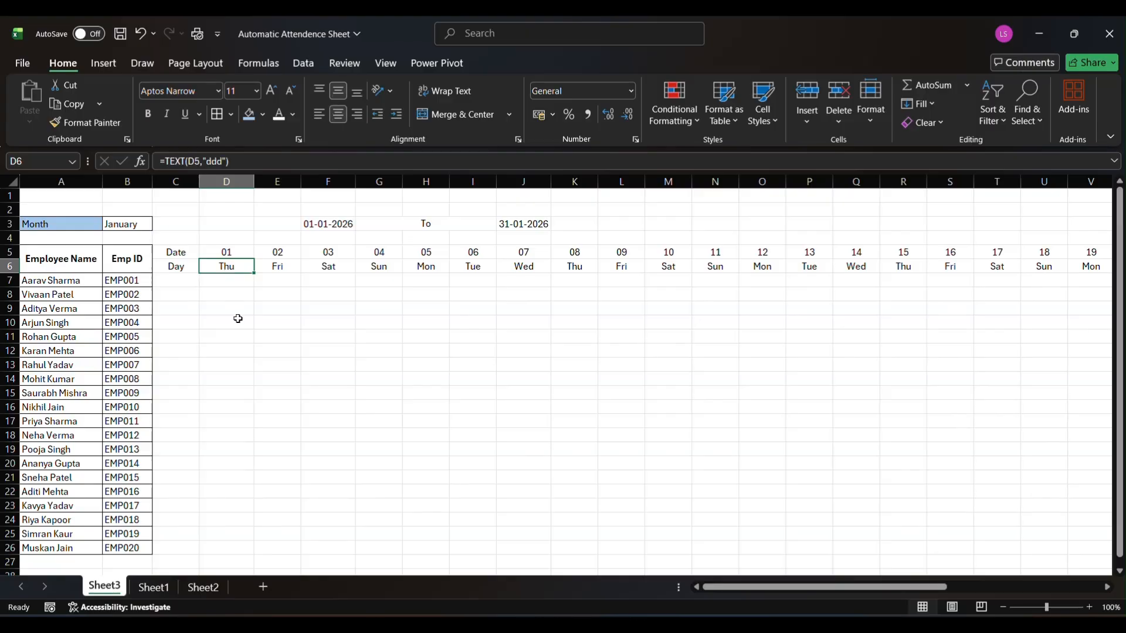
{"action": "scroll", "coordinate": [413, 334], "scroll_direction": "right", "scroll_amount": 5}
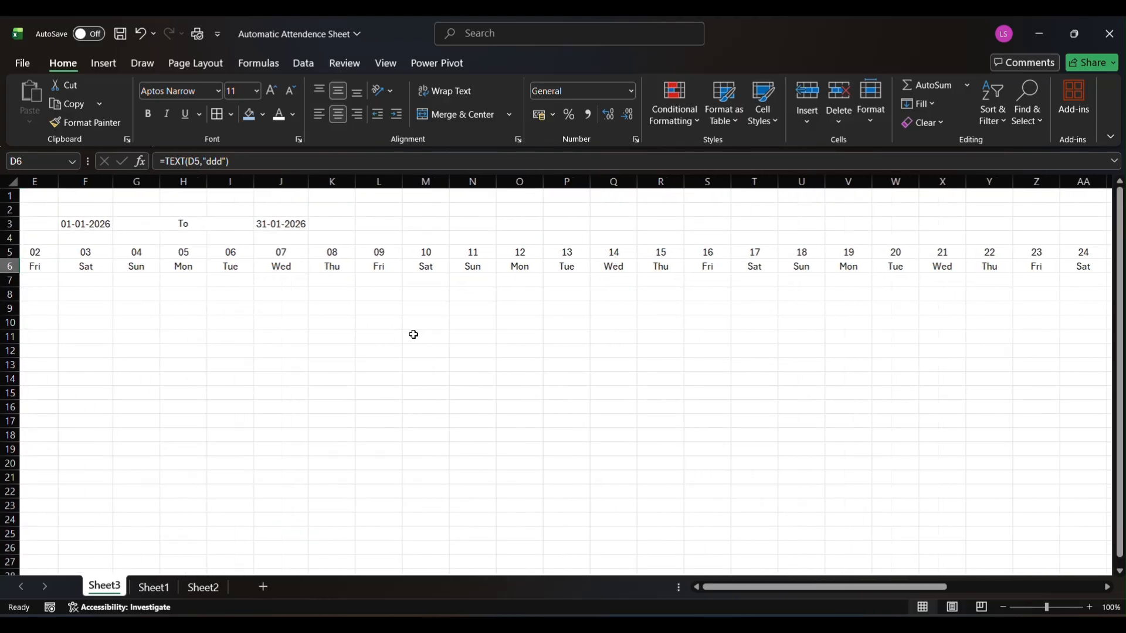
{"action": "scroll", "coordinate": [413, 335], "scroll_direction": "right", "scroll_amount": 6}
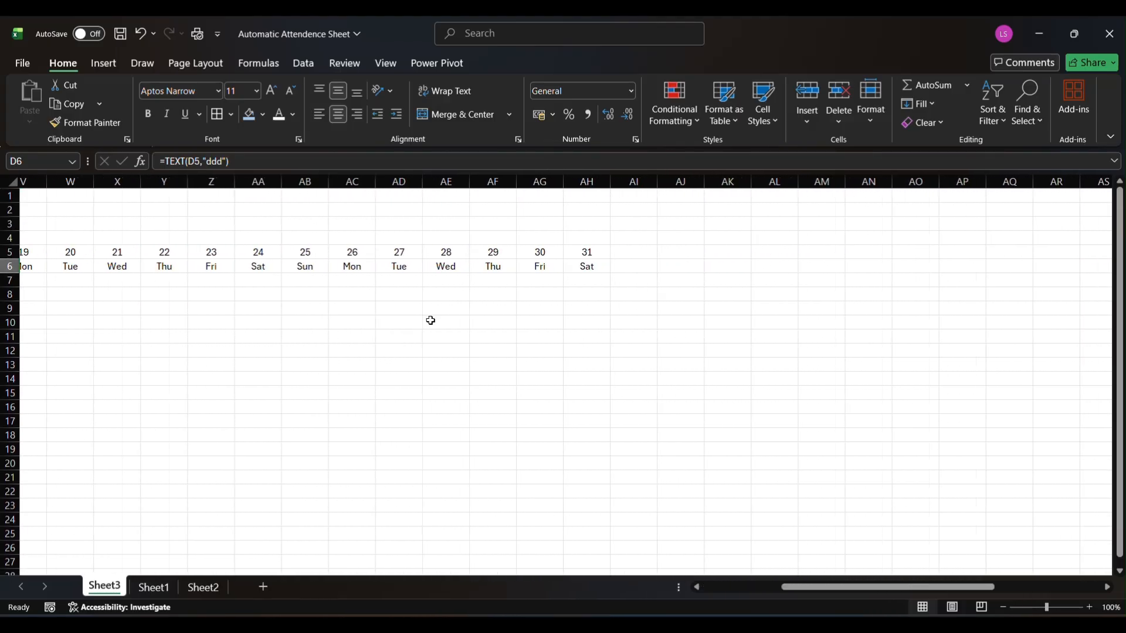
{"action": "scroll", "coordinate": [414, 302], "scroll_direction": "left", "scroll_amount": 2}
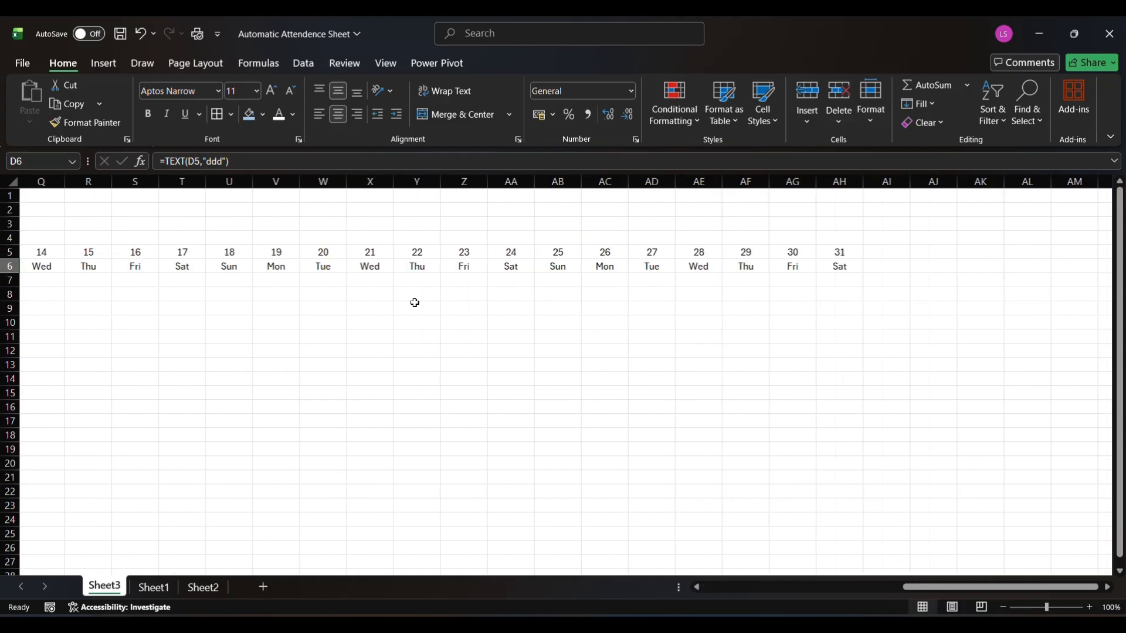
{"action": "scroll", "coordinate": [415, 302], "scroll_direction": "left", "scroll_amount": 6}
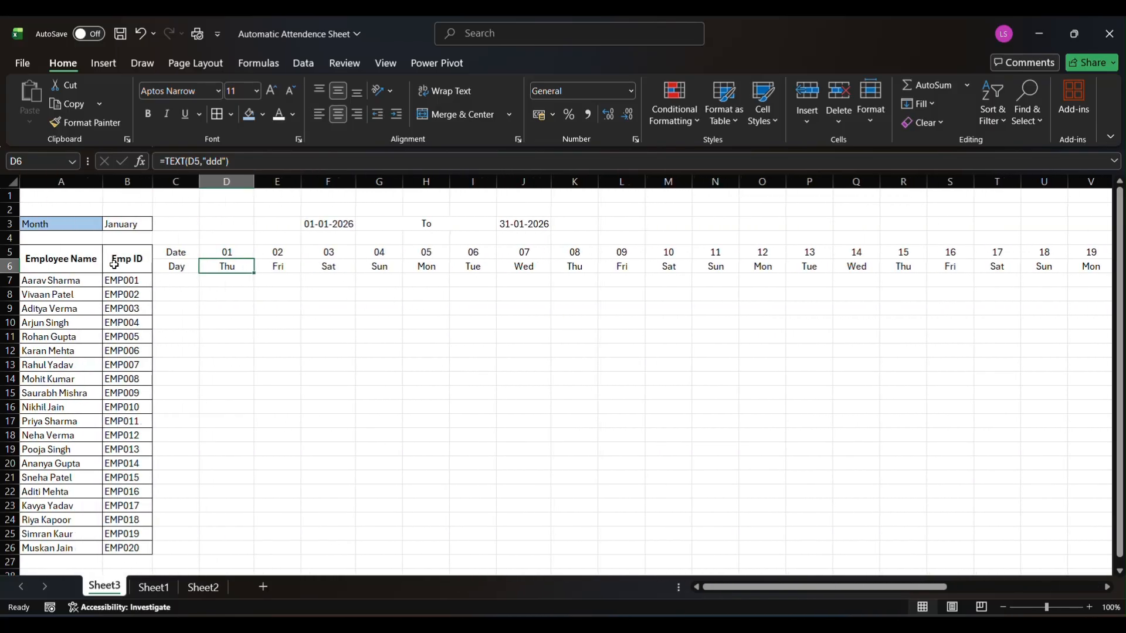
Make the Date and Day labels in C5:C6 bold
{"action": "left_click_drag", "start_coordinate": [175, 256], "coordinate": [175, 268]}
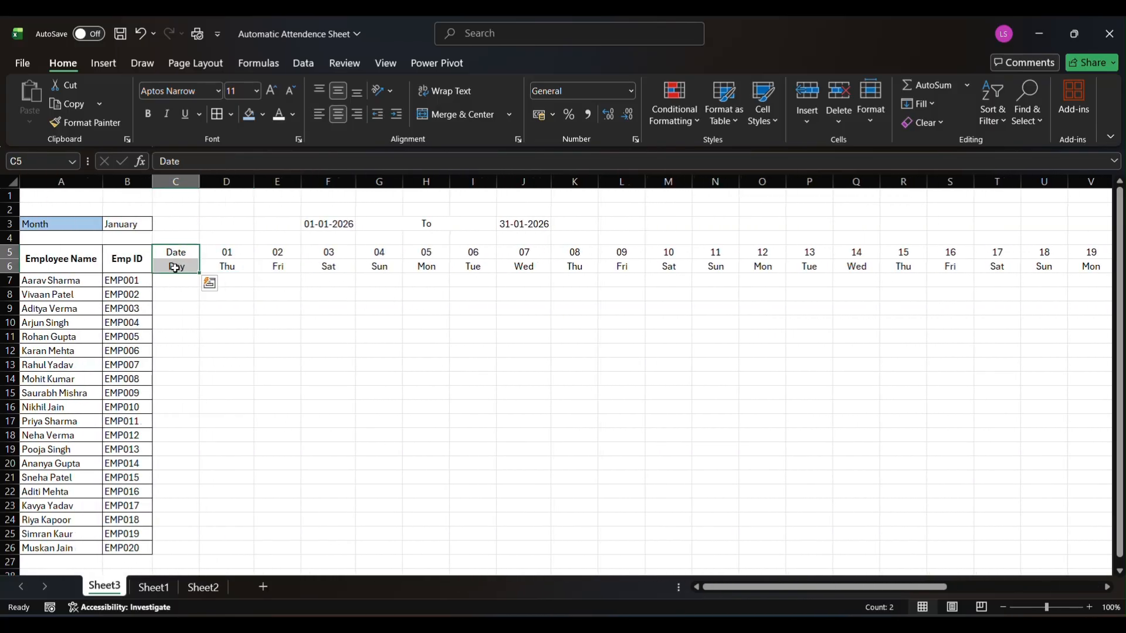
{"action": "key", "text": "ctrl+b"}
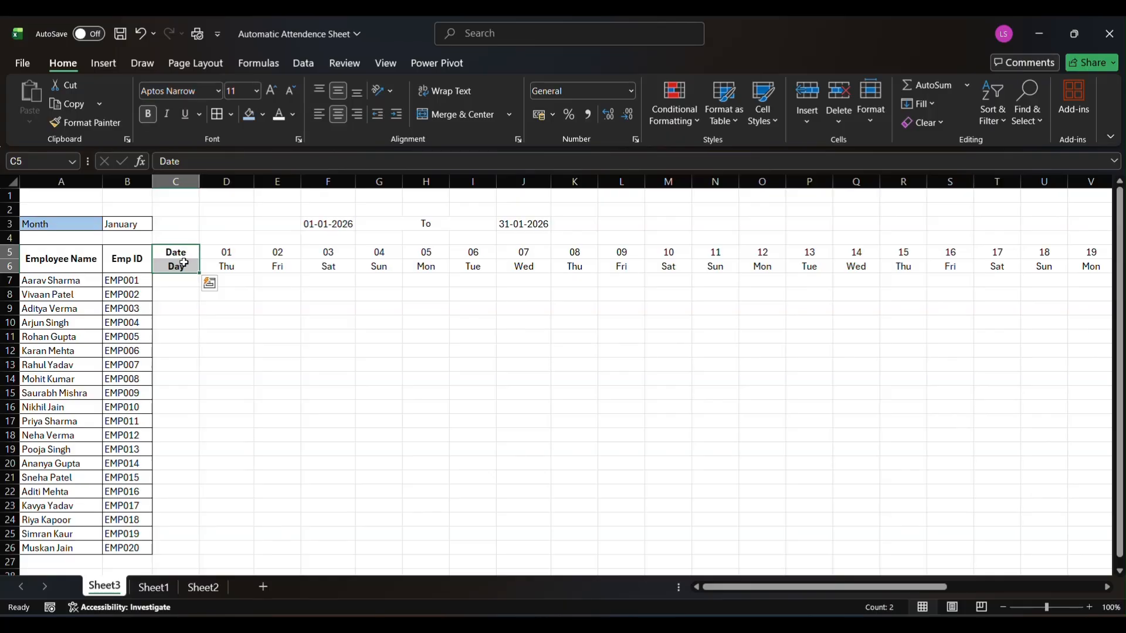
Fill the header cells A5:C6, covering Employee Name, Emp ID, Date and Day, with a light orange theme color
{"action": "left_click_drag", "start_coordinate": [51, 258], "coordinate": [173, 268]}
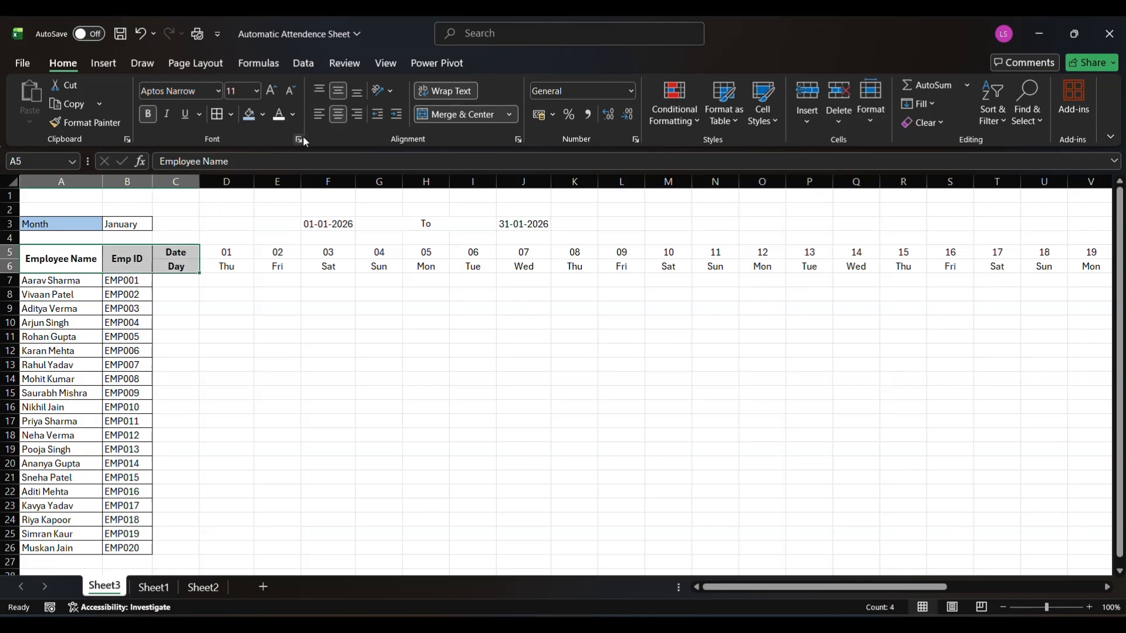
{"action": "left_click", "coordinate": [263, 114]}
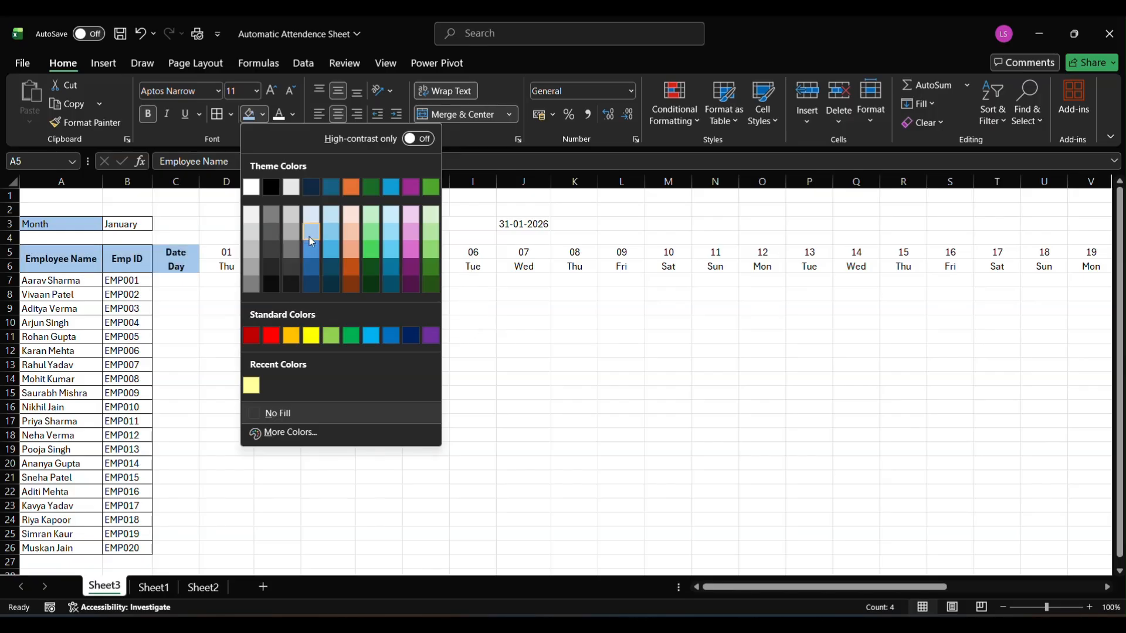
{"action": "left_click", "coordinate": [352, 227]}
Apply the same light orange fill to the date row in D5:AH5
{"action": "left_click", "coordinate": [226, 251]}
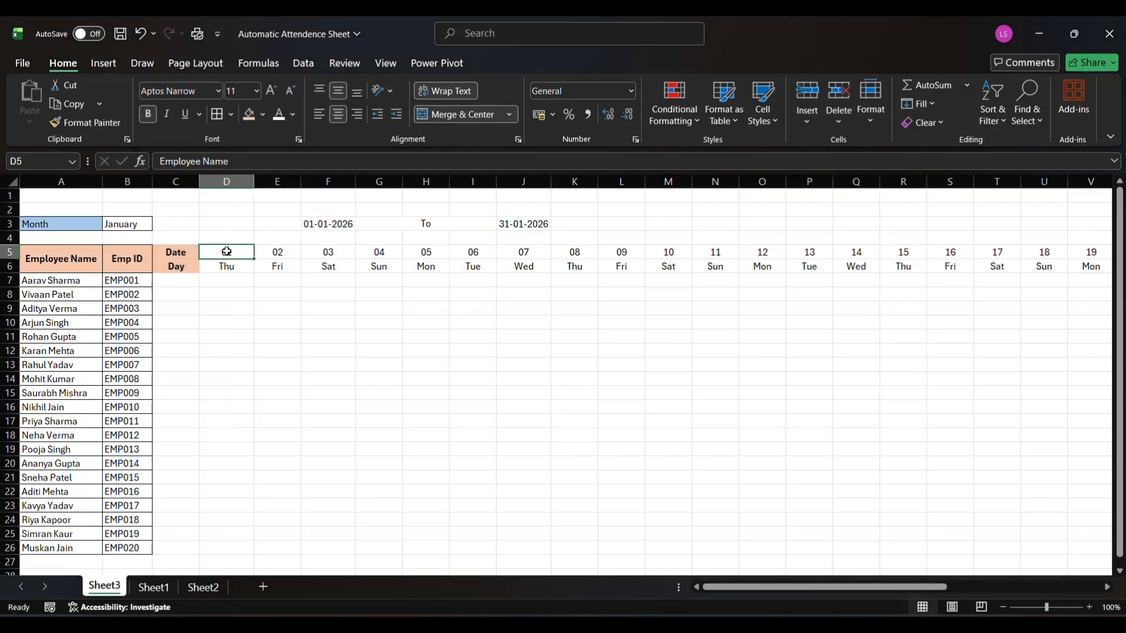
{"action": "left_click_drag", "start_coordinate": [226, 250], "coordinate": [277, 252]}
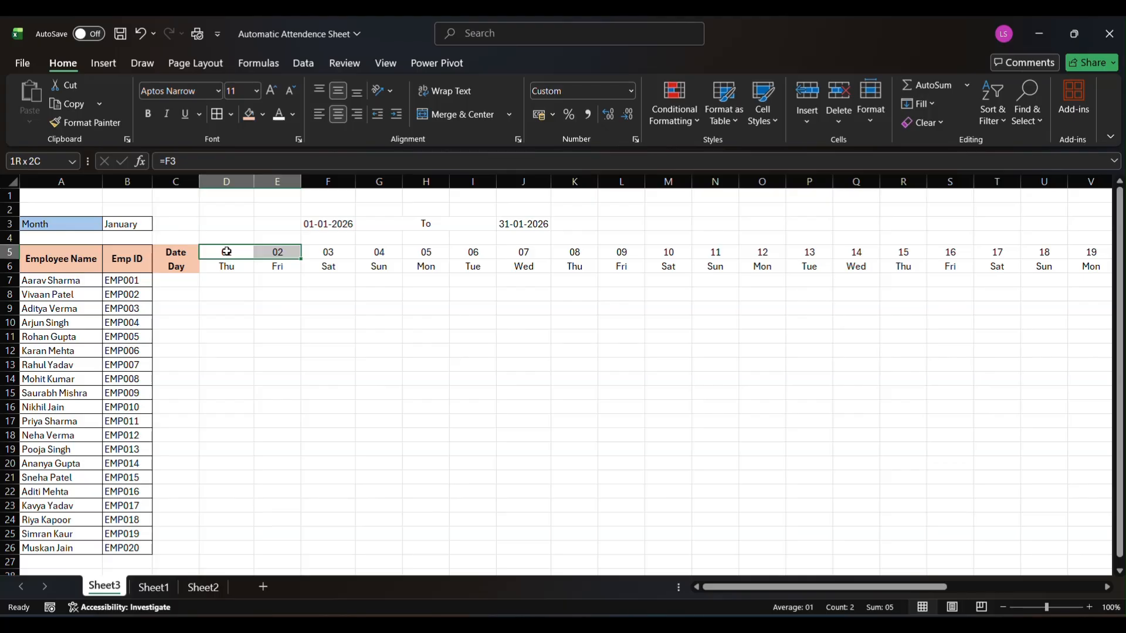
{"action": "key", "text": "shift+Right"}
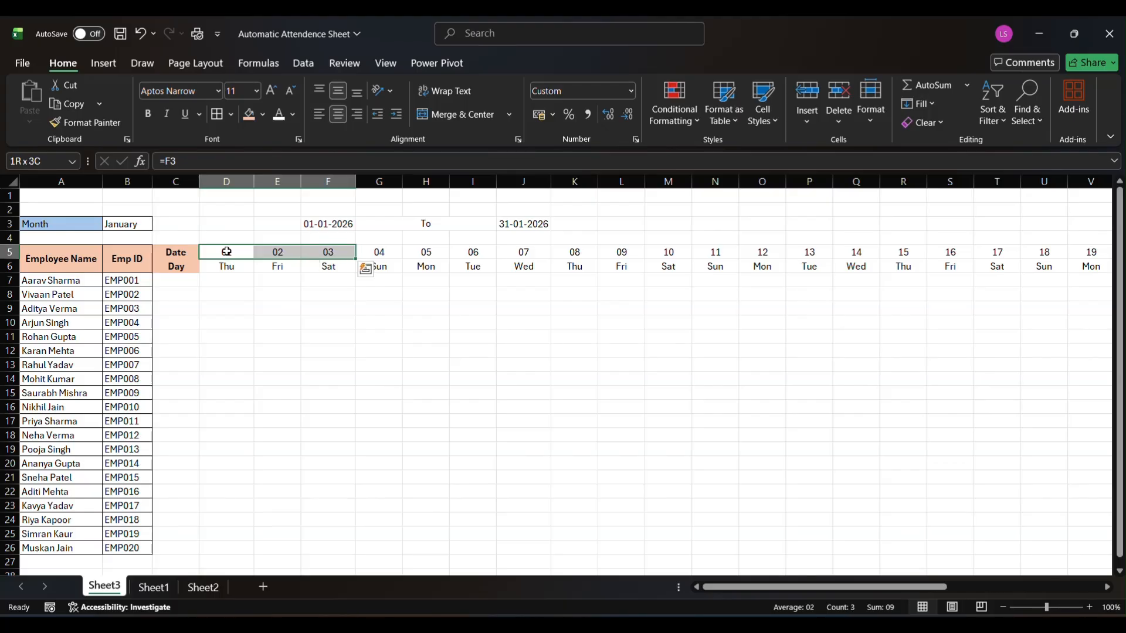
{"action": "key", "text": "ctrl+shift+Right"}
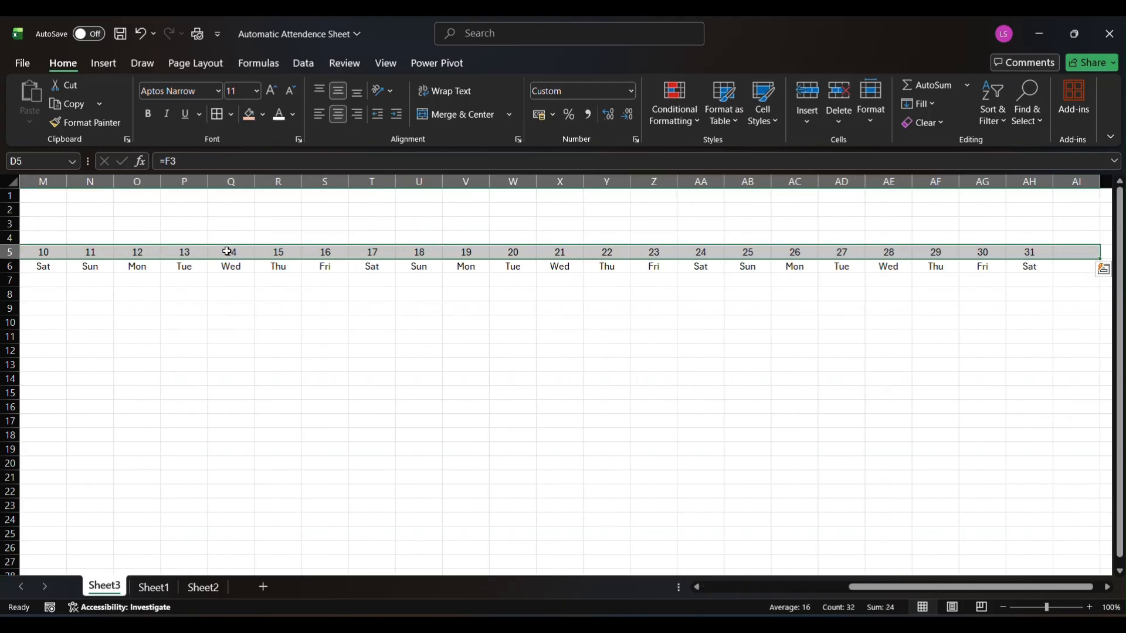
{"action": "key", "text": "shift+Left"}
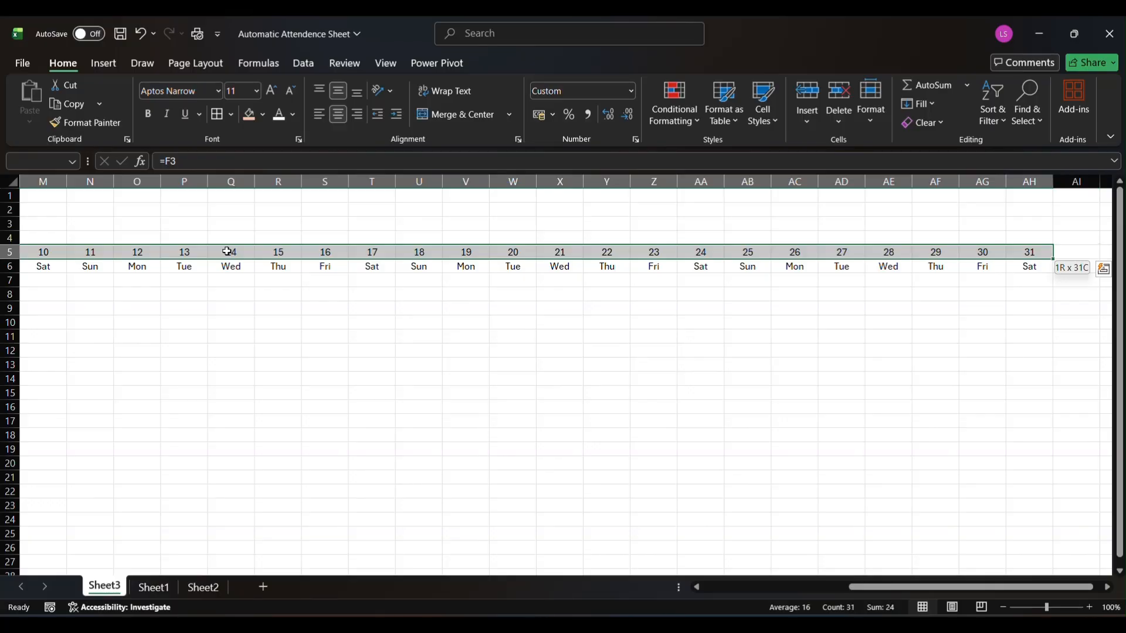
{"action": "key", "text": "ctrl+g"}
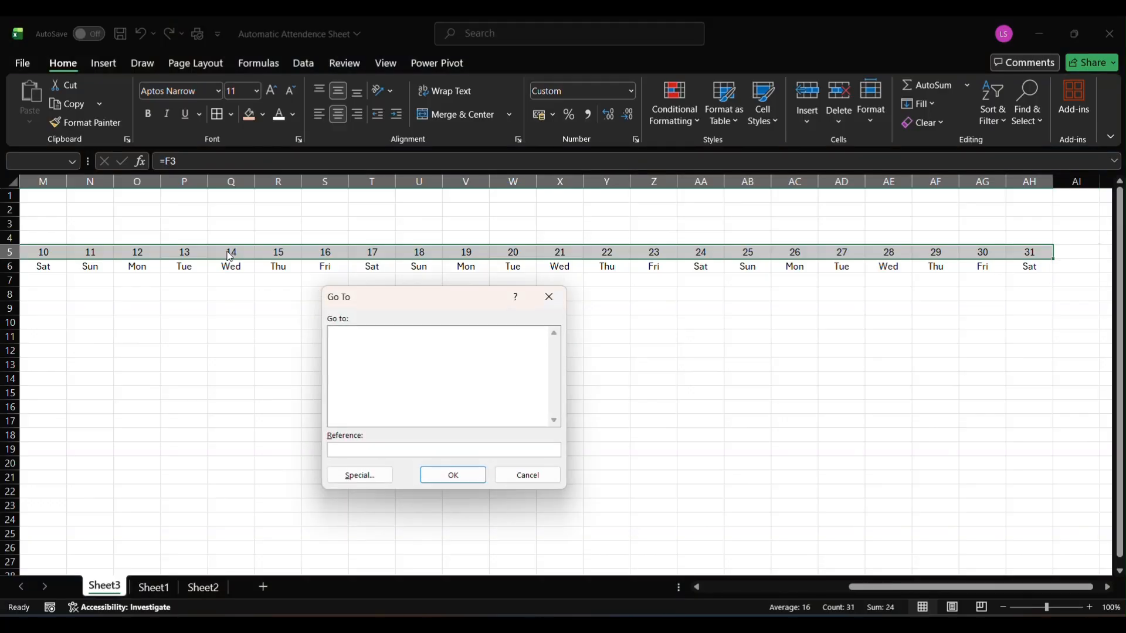
{"action": "key", "text": "Escape"}
{"action": "key", "text": "F4"}
{"action": "left_click", "coordinate": [226, 250]}
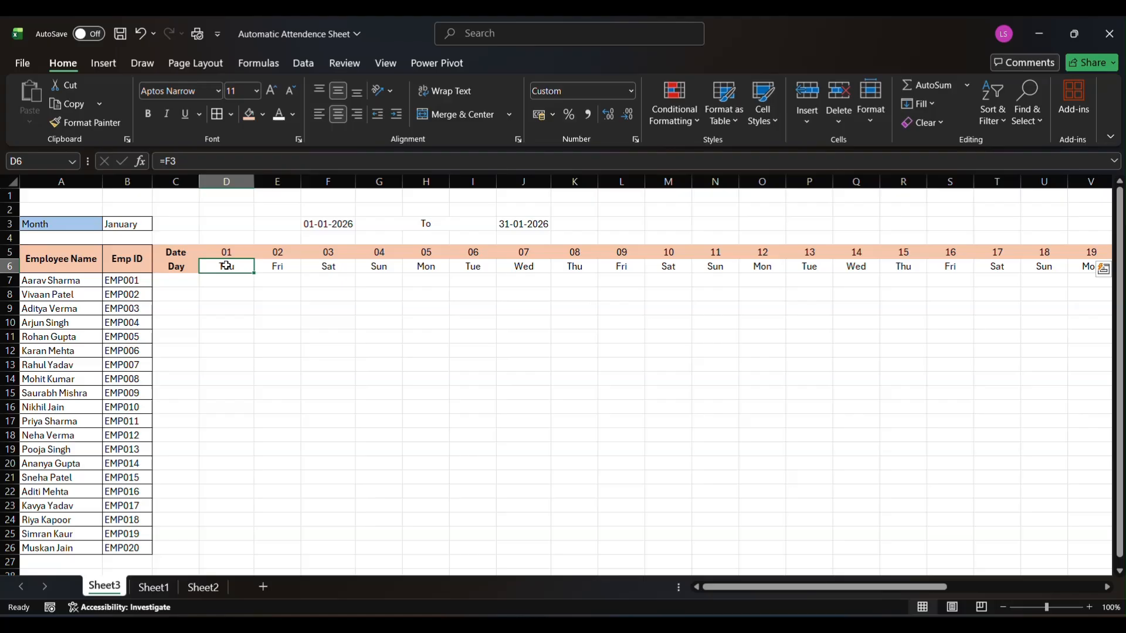
Fill the weekday row D6:AH6 with a light blue chosen from the standard color palette
{"action": "left_click", "coordinate": [227, 266]}
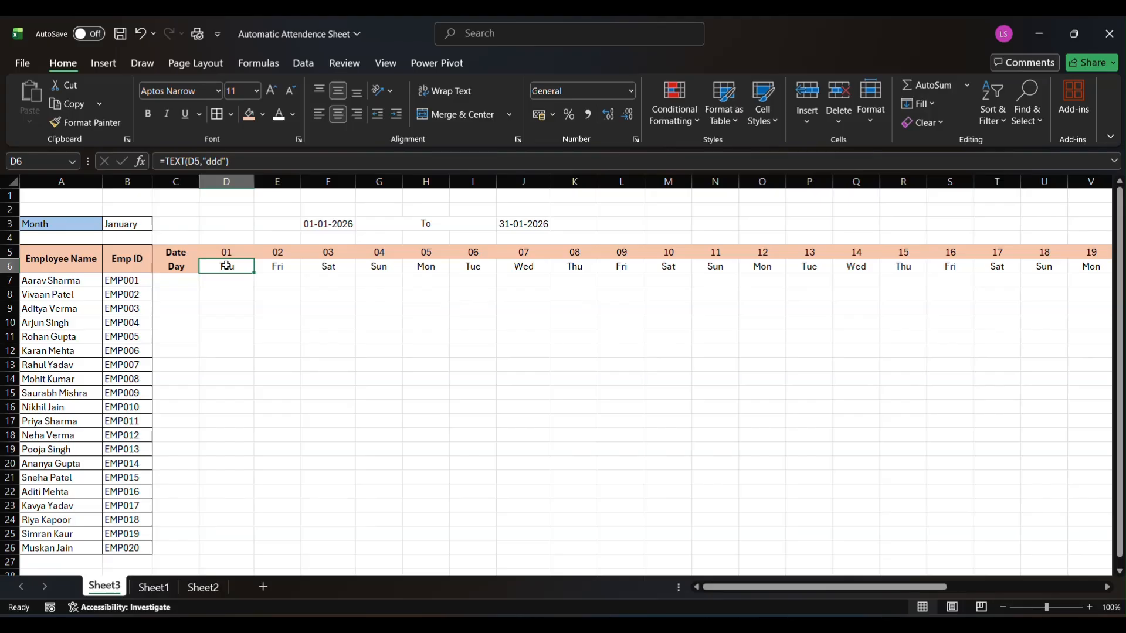
{"action": "key", "text": "ctrl+shift+Right"}
{"action": "key", "text": "shift+Right"}
{"action": "key", "text": "shift+Left"}
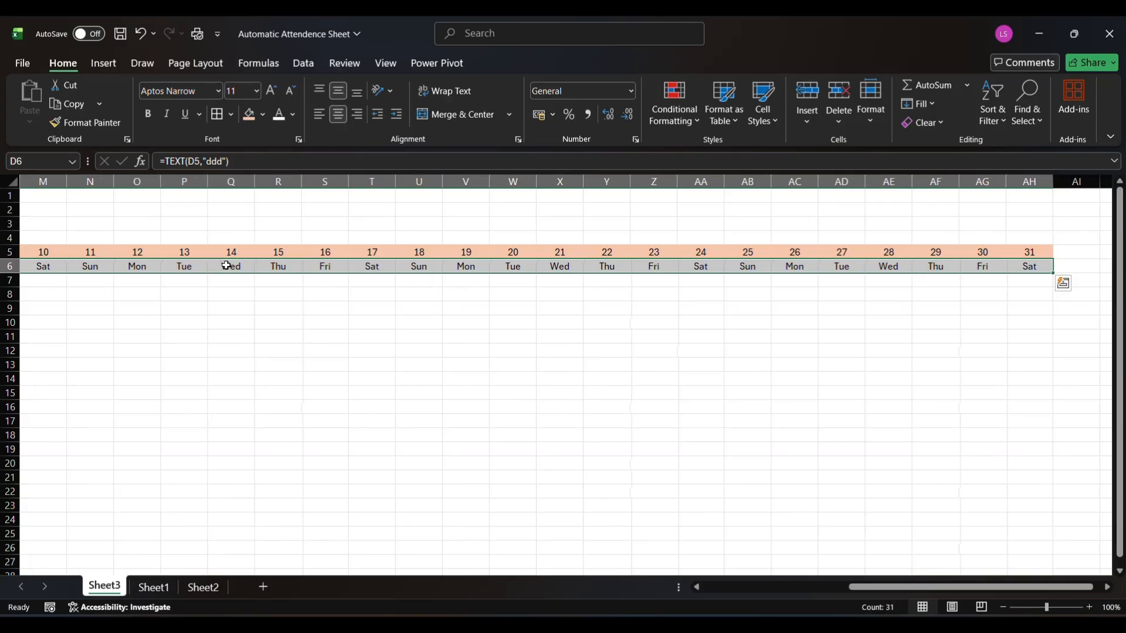
{"action": "left_click", "coordinate": [264, 117]}
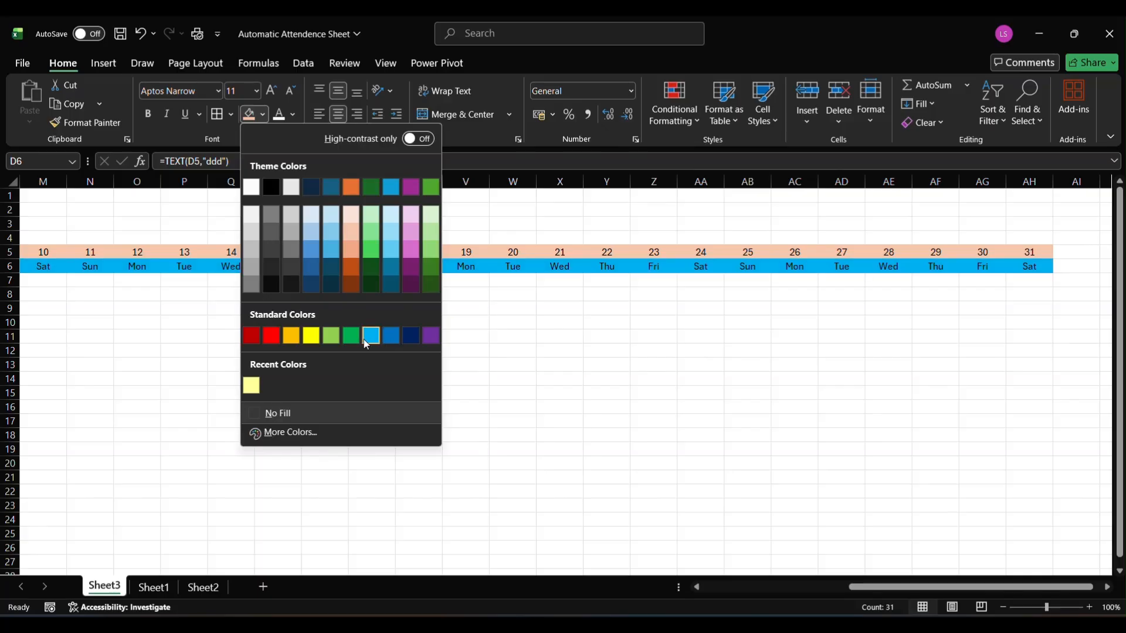
{"action": "left_click", "coordinate": [275, 432]}
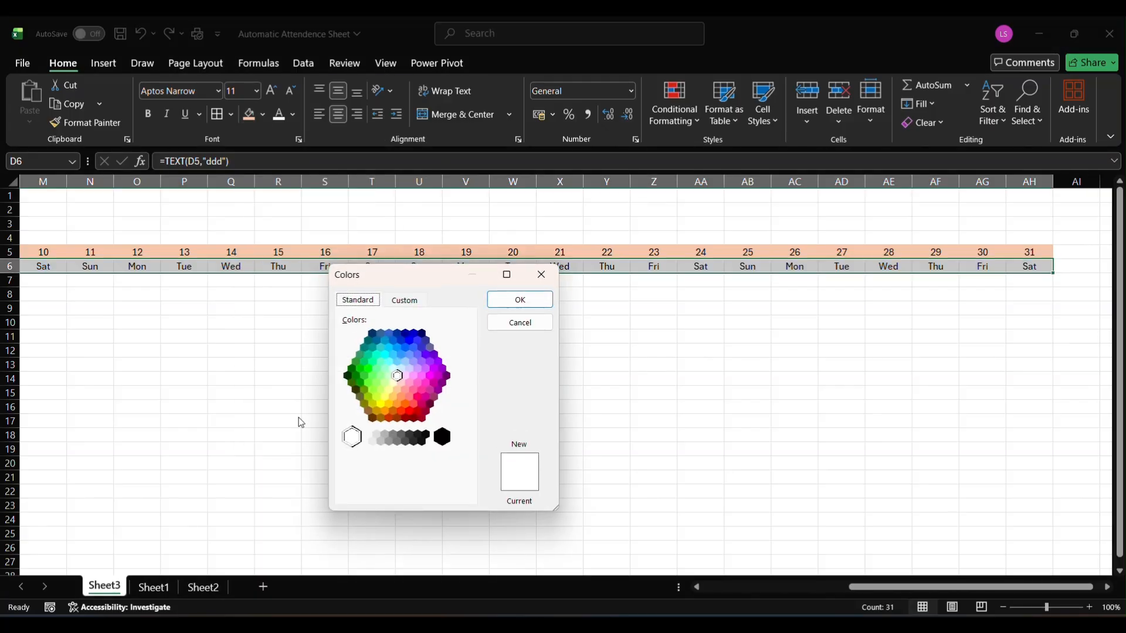
{"action": "left_click", "coordinate": [406, 376]}
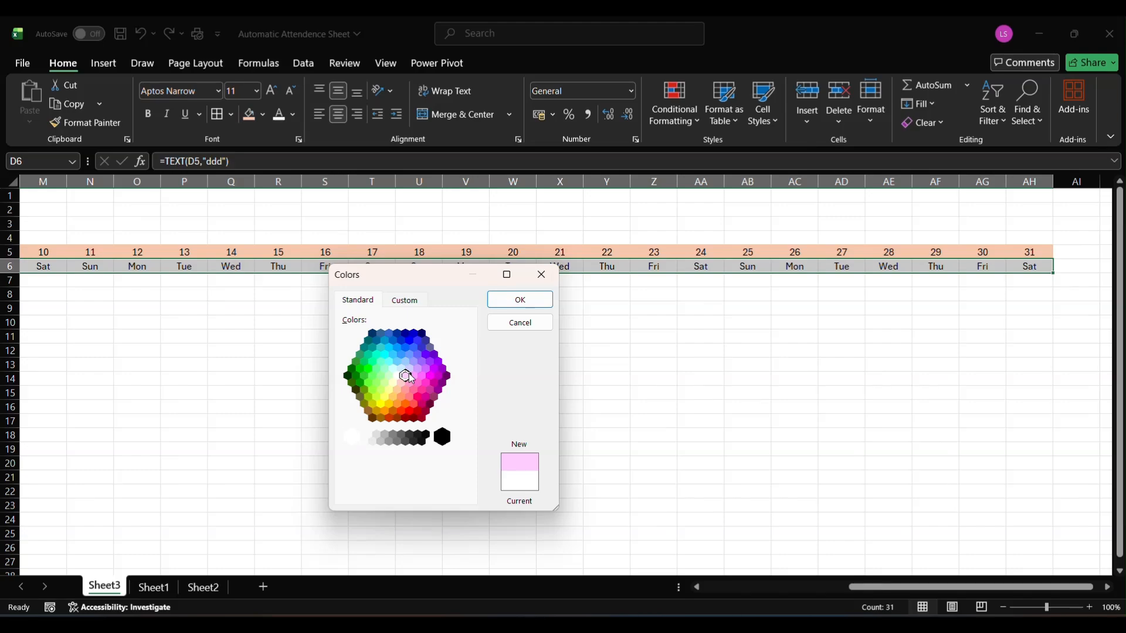
{"action": "left_click", "coordinate": [406, 362]}
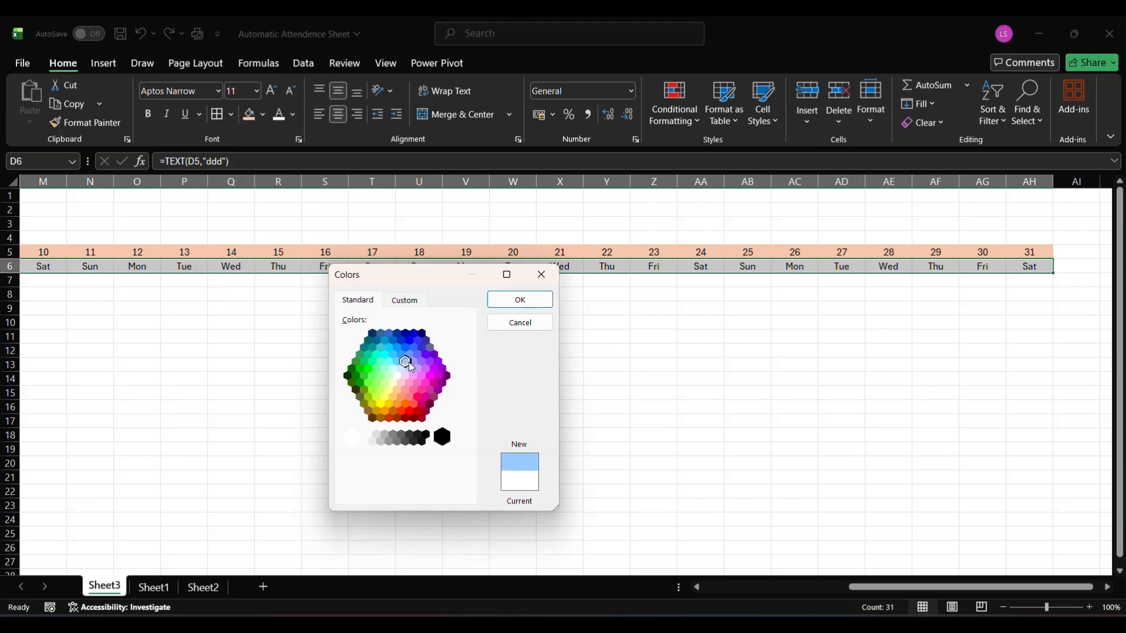
{"action": "left_click", "coordinate": [519, 300]}
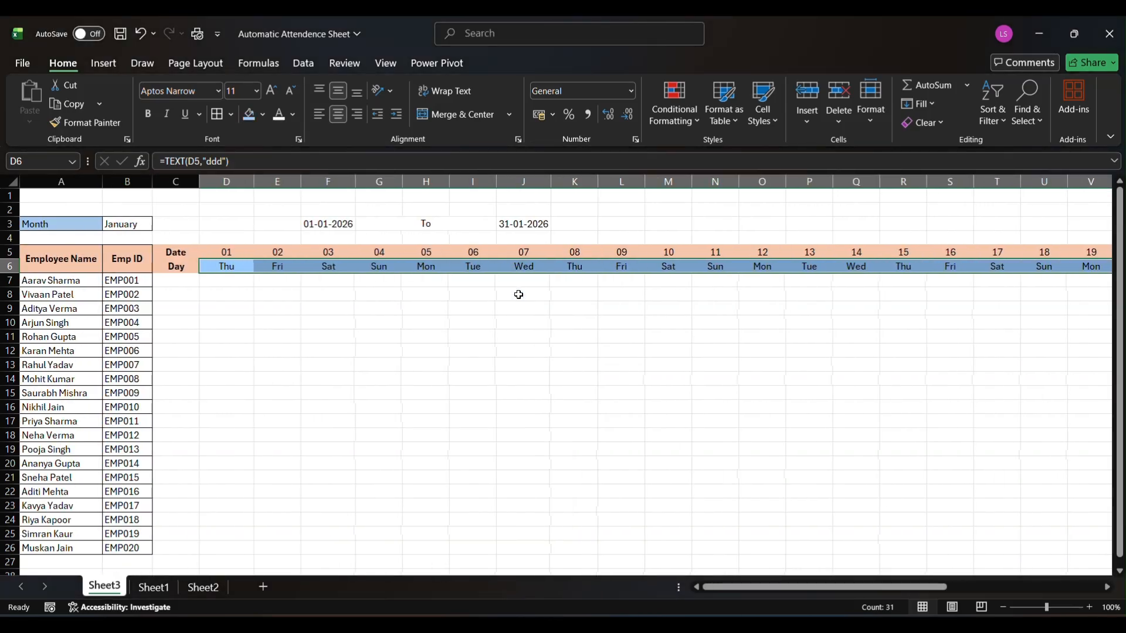
{"action": "left_click", "coordinate": [325, 334]}
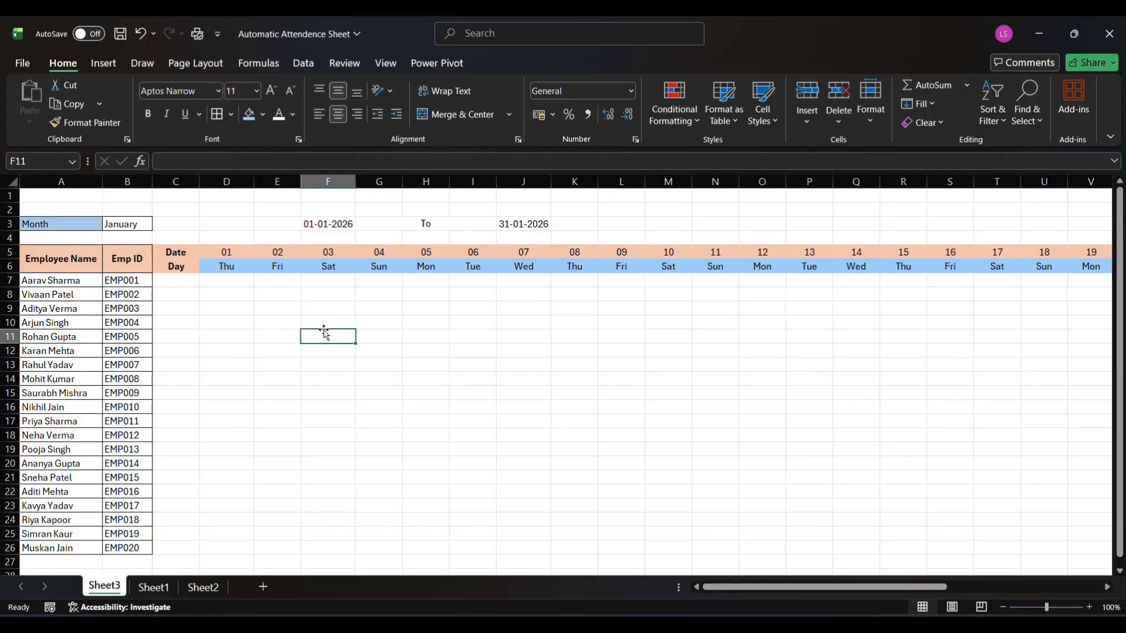
Apply all borders to the attendance table A5:AH26 and check the grid through day 31
{"action": "left_click", "coordinate": [76, 280]}
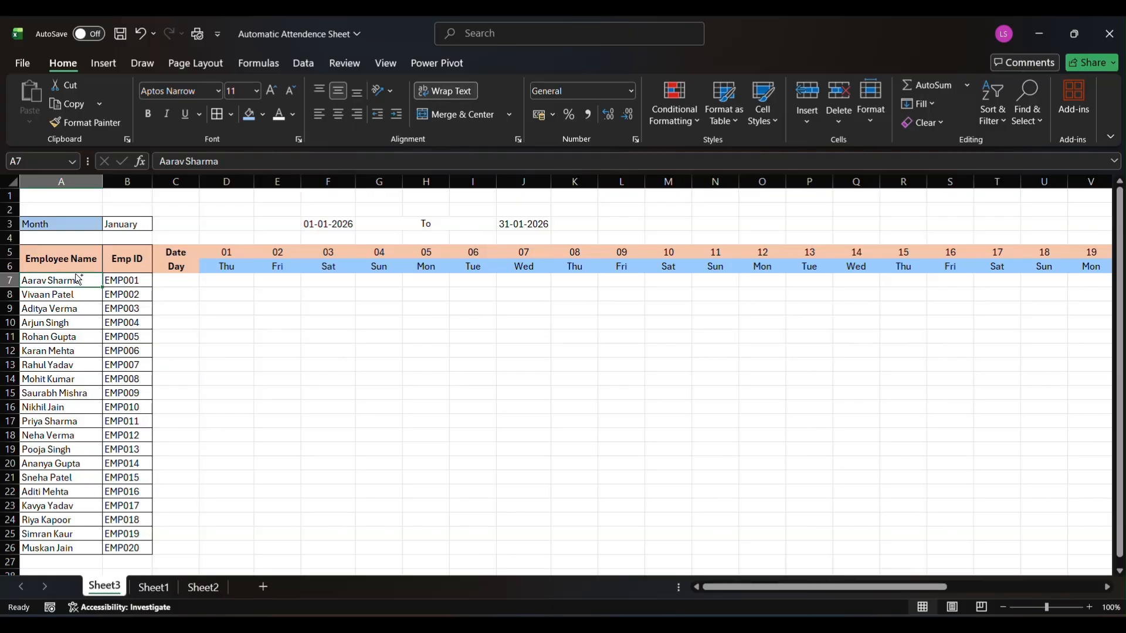
{"action": "key", "text": "ctrl+a"}
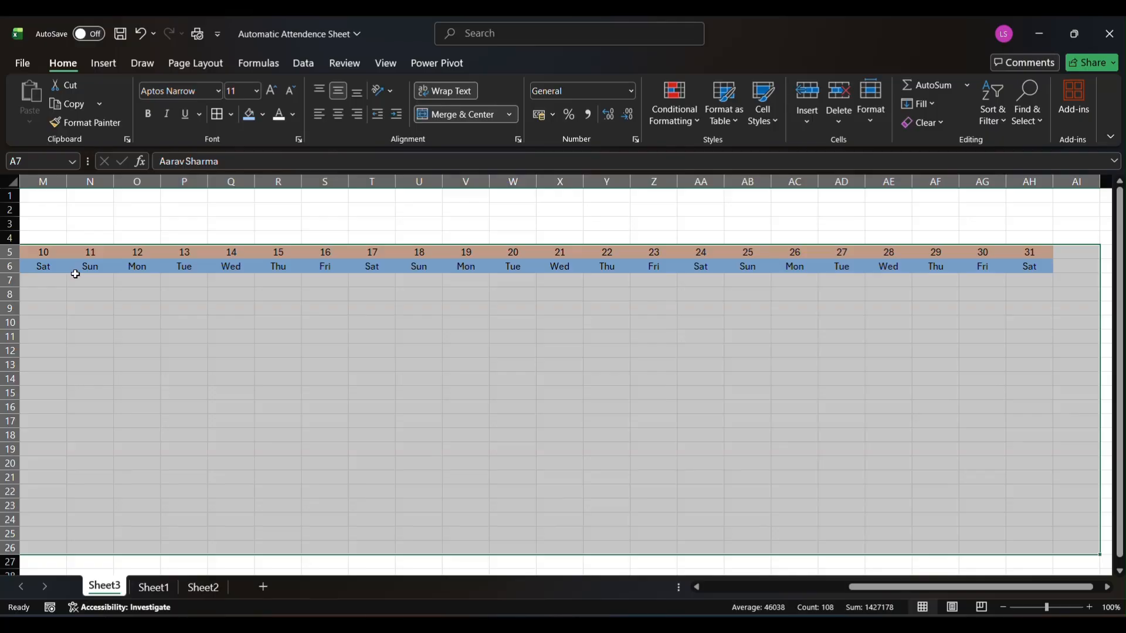
{"action": "key", "text": "shift+Left"}
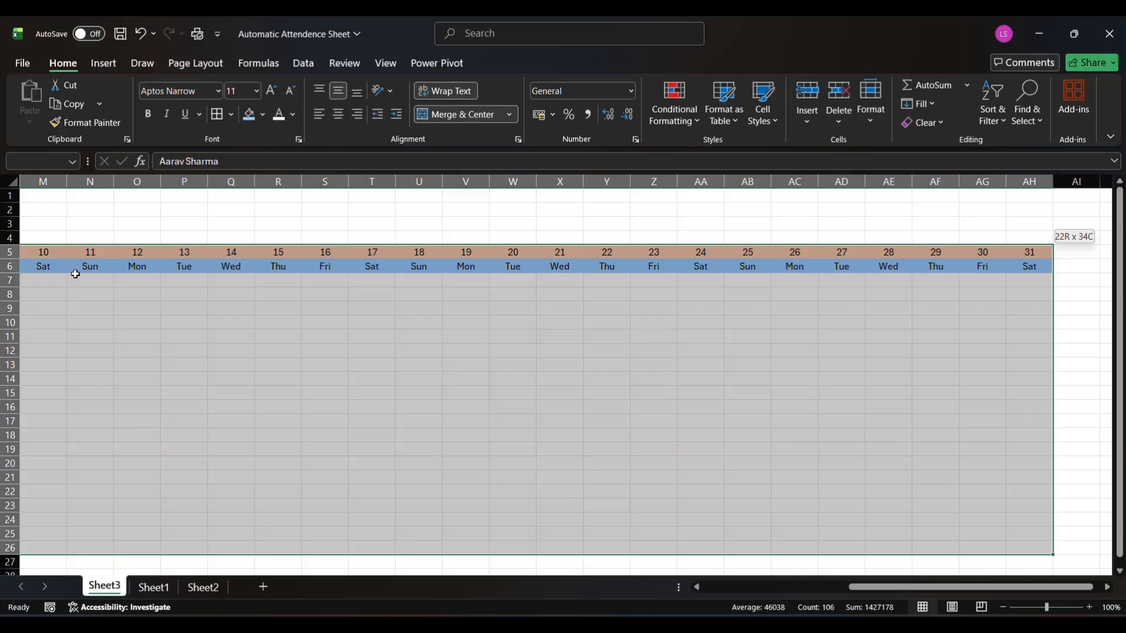
{"action": "scroll", "coordinate": [75, 273], "scroll_direction": "left", "scroll_amount": 4}
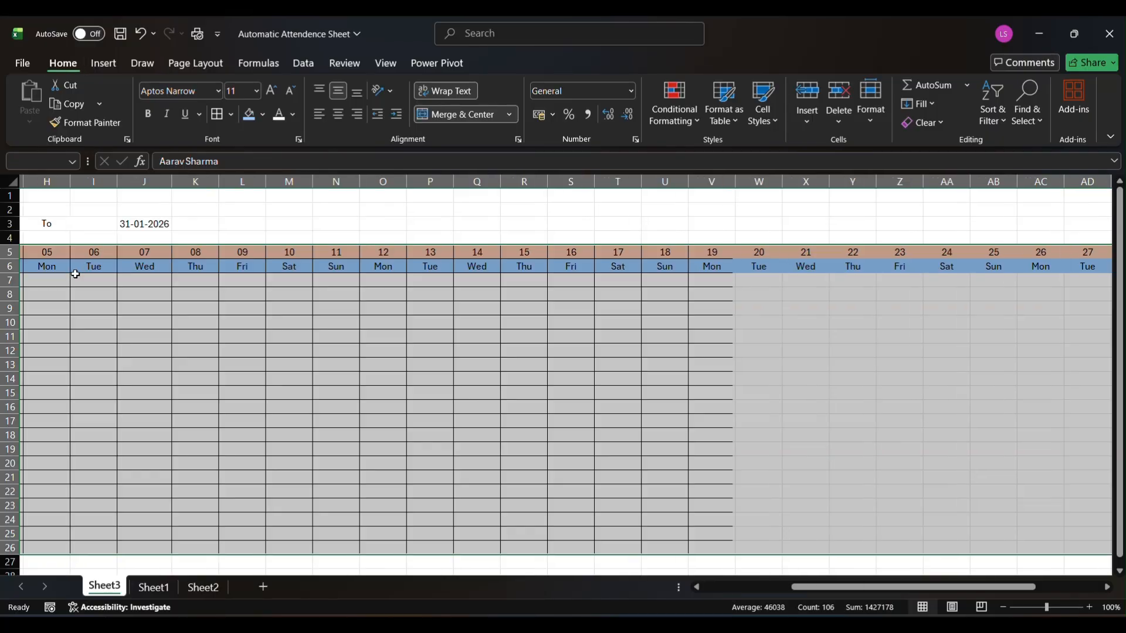
{"action": "left_click", "coordinate": [243, 336]}
{"action": "scroll", "coordinate": [243, 331], "scroll_direction": "right", "scroll_amount": 5}
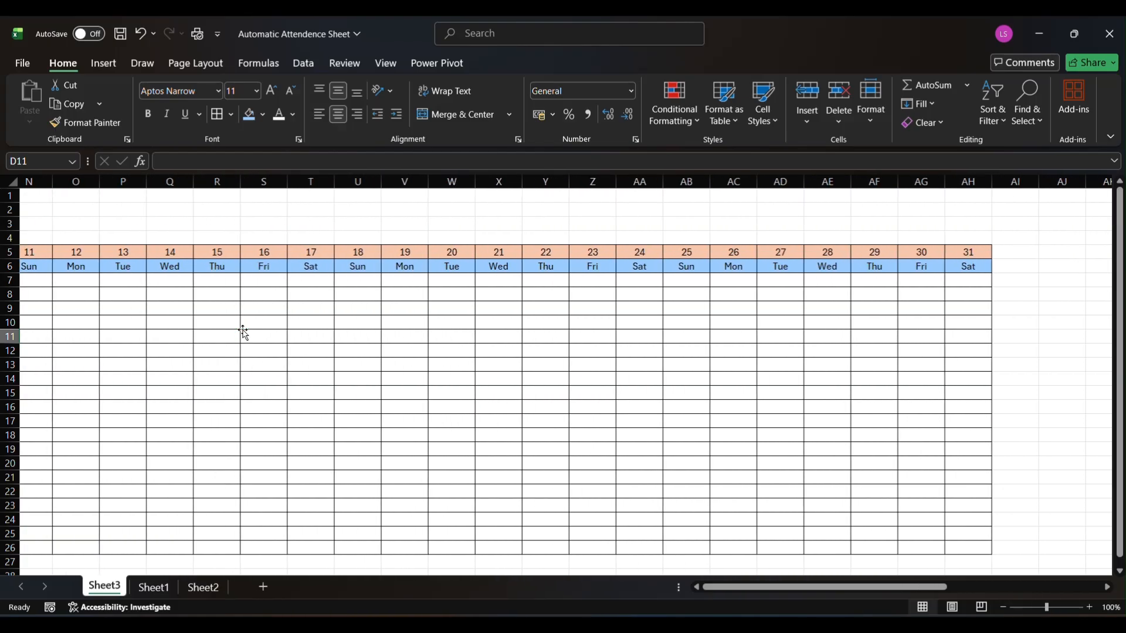
{"action": "scroll", "coordinate": [422, 335], "scroll_direction": "right", "scroll_amount": 2}
{"action": "left_click", "coordinate": [540, 289]}
{"action": "scroll", "coordinate": [540, 290], "scroll_direction": "left", "scroll_amount": 7}
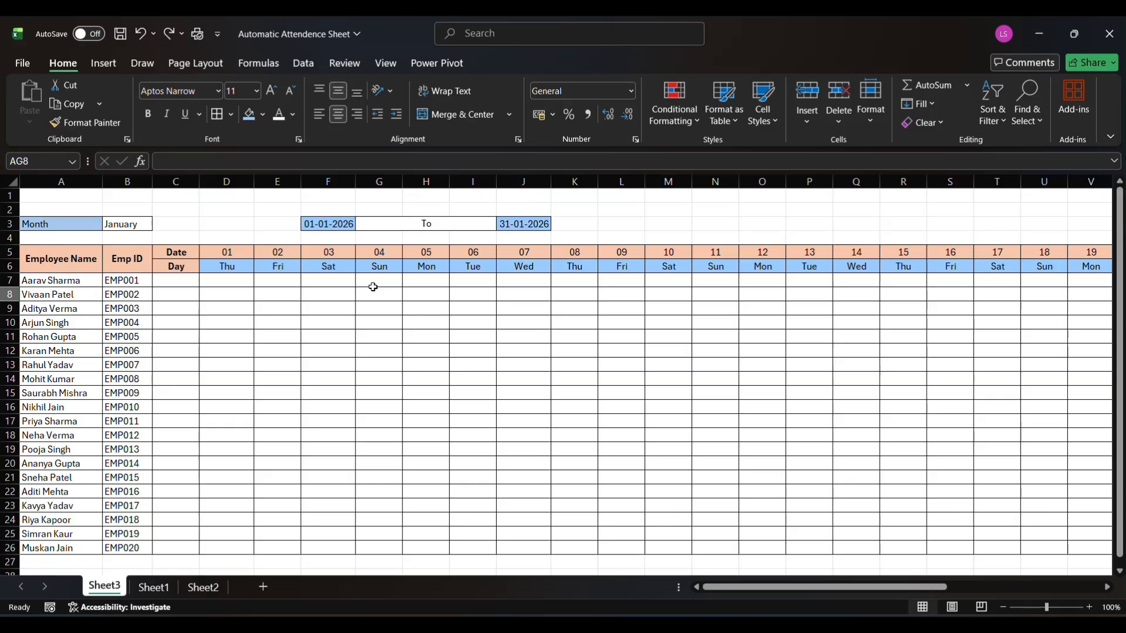
Start a formula-based conditional formatting rule for D7 with the formula =D$6="sun"
{"action": "left_click", "coordinate": [217, 282]}
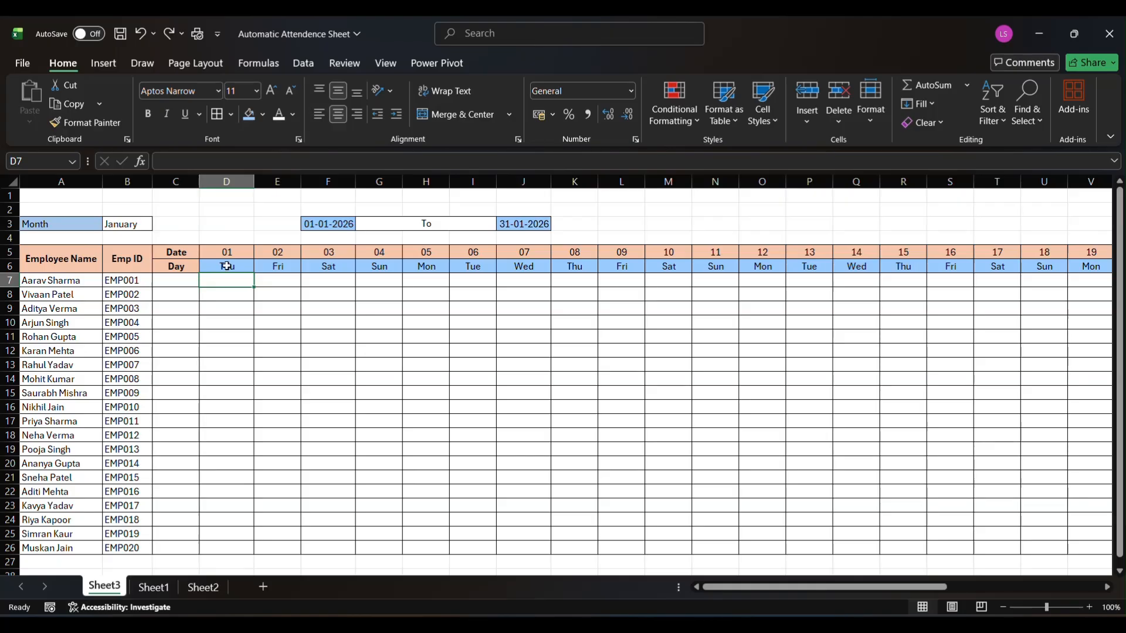
{"action": "left_click", "coordinate": [660, 125]}
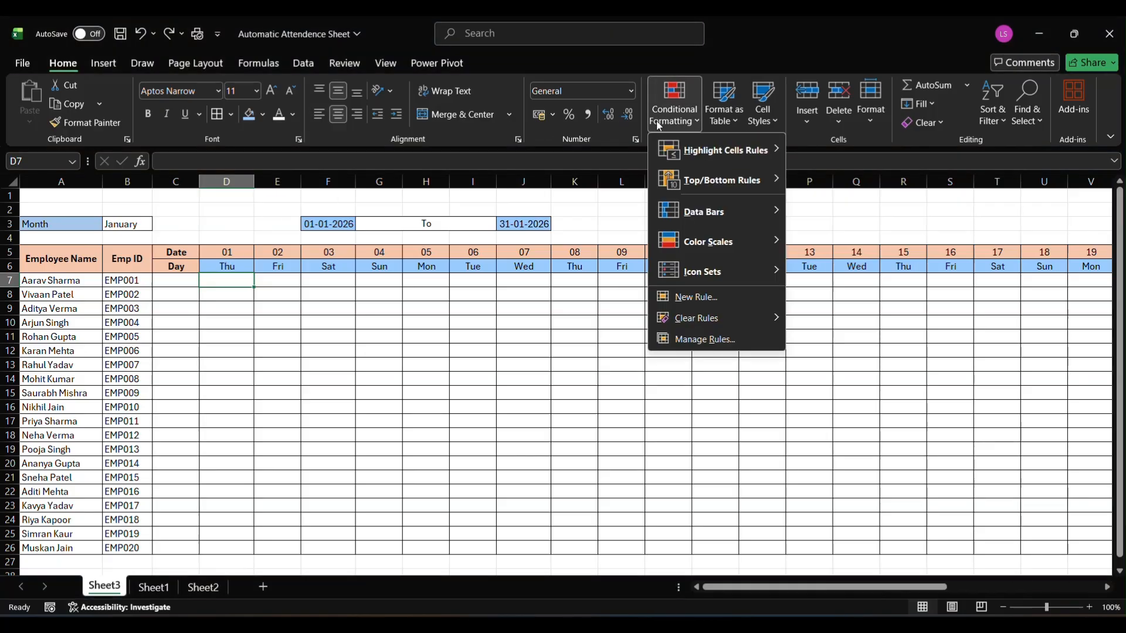
{"action": "left_click", "coordinate": [685, 298]}
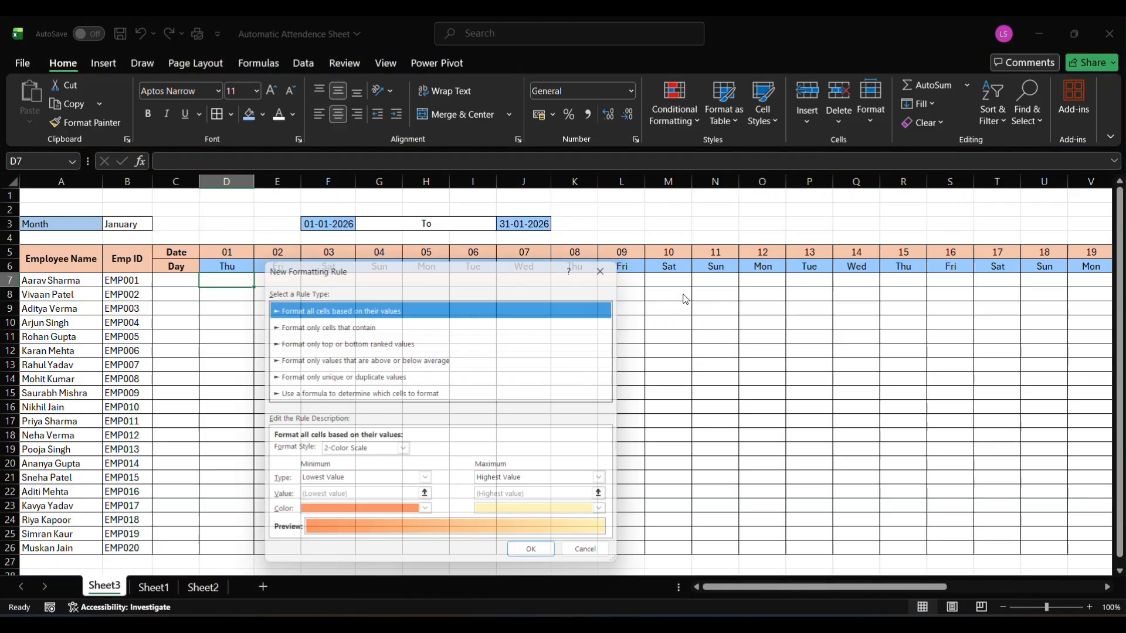
{"action": "left_click", "coordinate": [326, 394]}
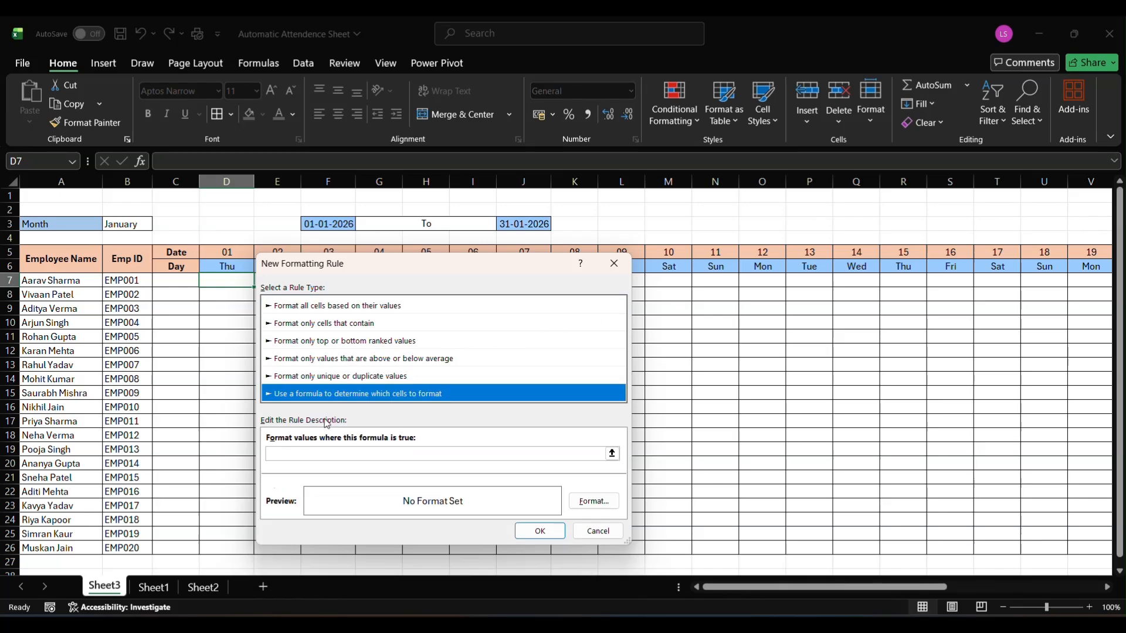
{"action": "left_click", "coordinate": [316, 455]}
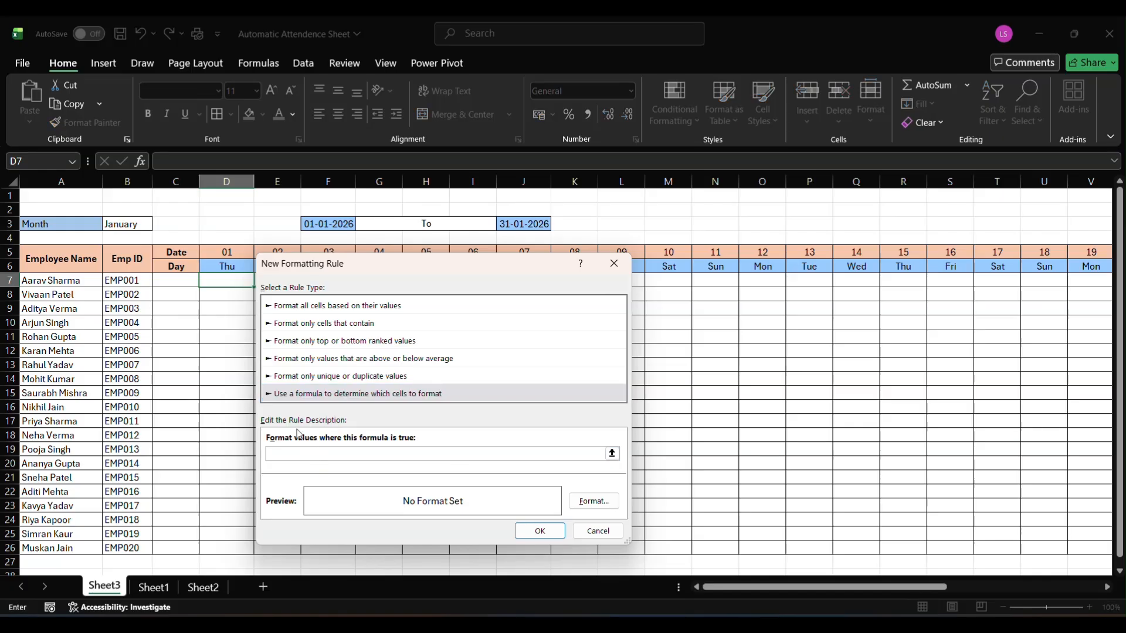
{"action": "type", "text": "="}
{"action": "left_click", "coordinate": [218, 267]}
{"action": "key", "text": "F4"}
{"action": "type", "text": "=\"sun\""}
Give the Sunday rule a light yellow fill from the standard color palette and apply the rule
{"action": "left_click", "coordinate": [593, 501]}
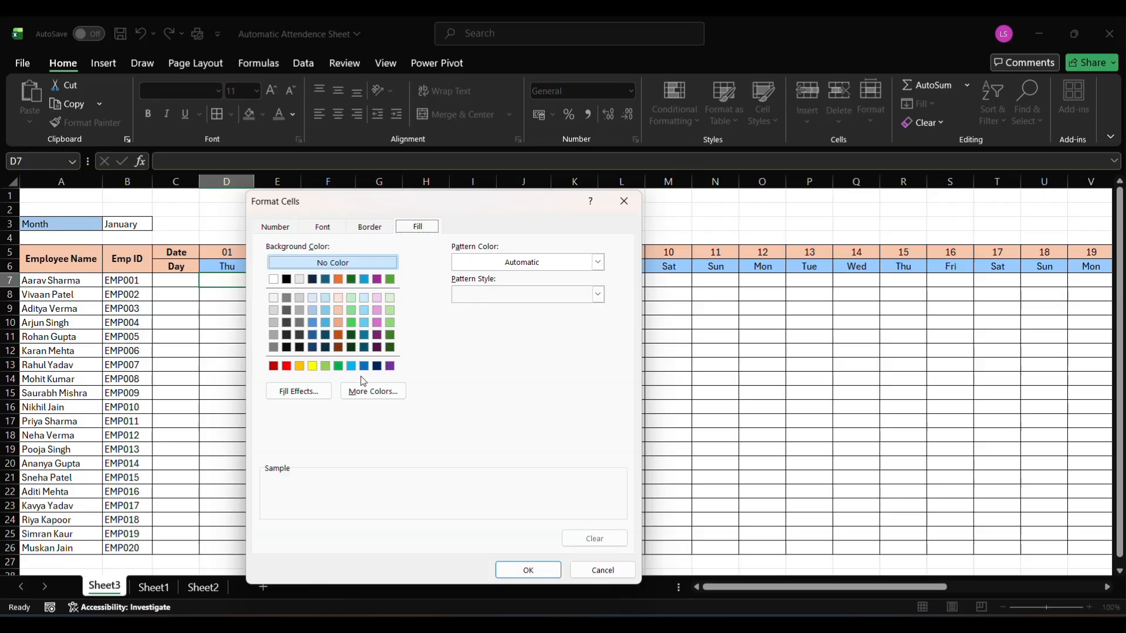
{"action": "left_click", "coordinate": [373, 391]}
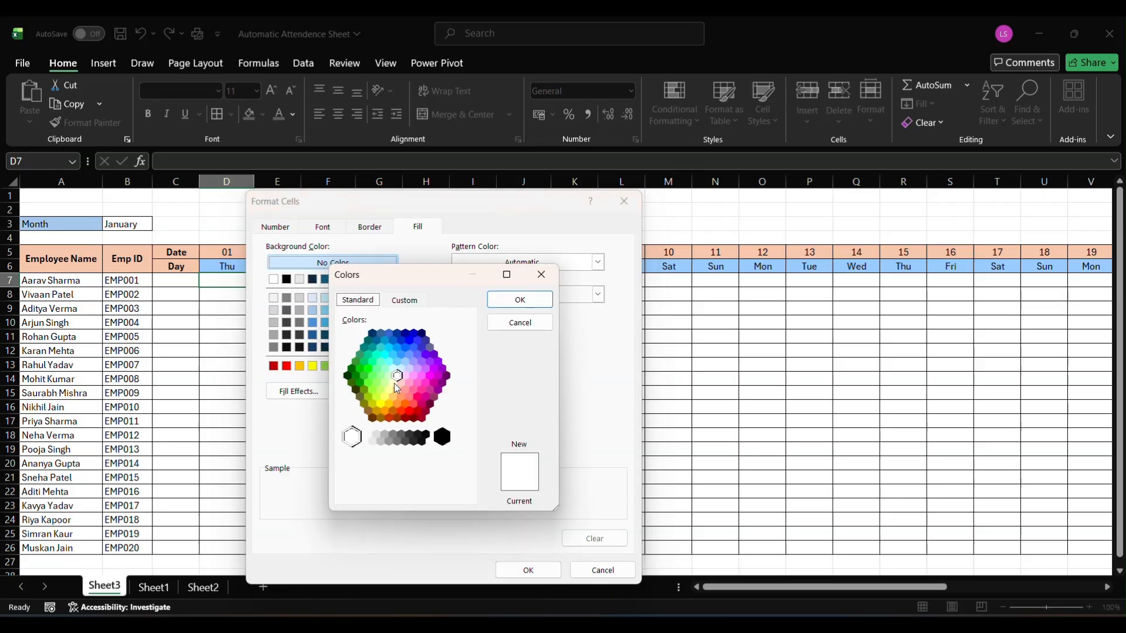
{"action": "left_click", "coordinate": [394, 383]}
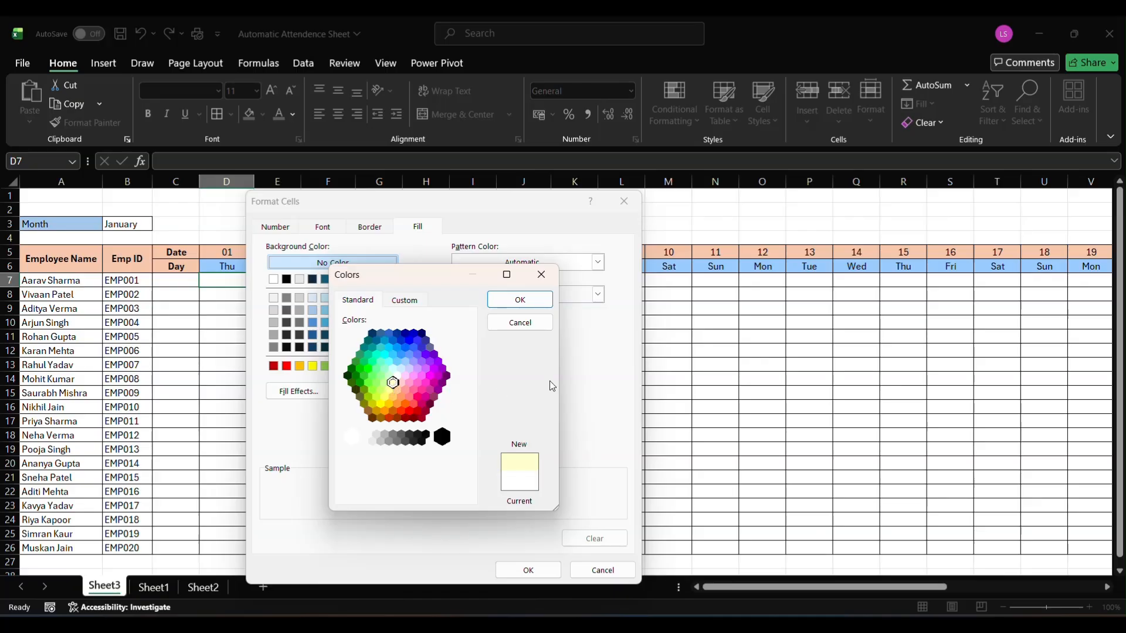
{"action": "left_click", "coordinate": [521, 301]}
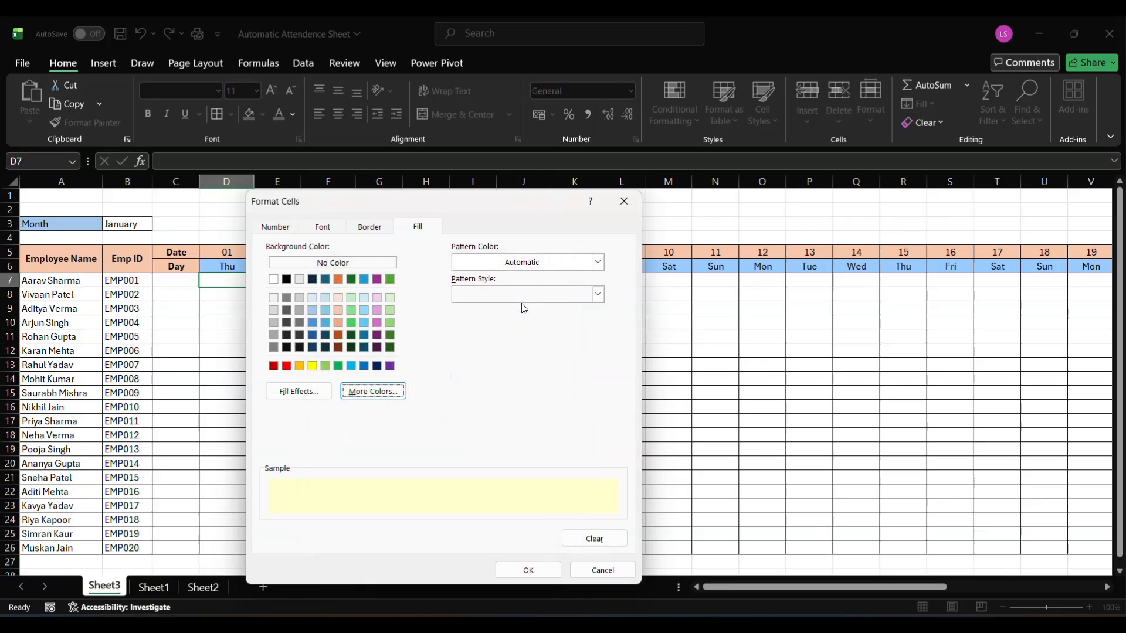
{"action": "left_click", "coordinate": [535, 571]}
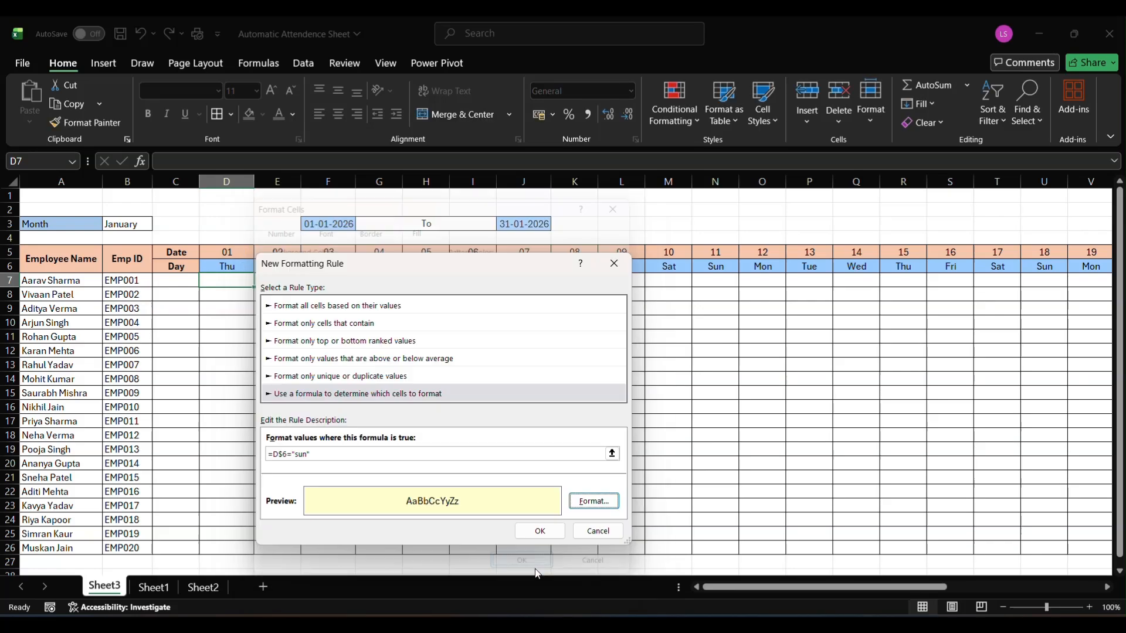
{"action": "left_click", "coordinate": [523, 531]}
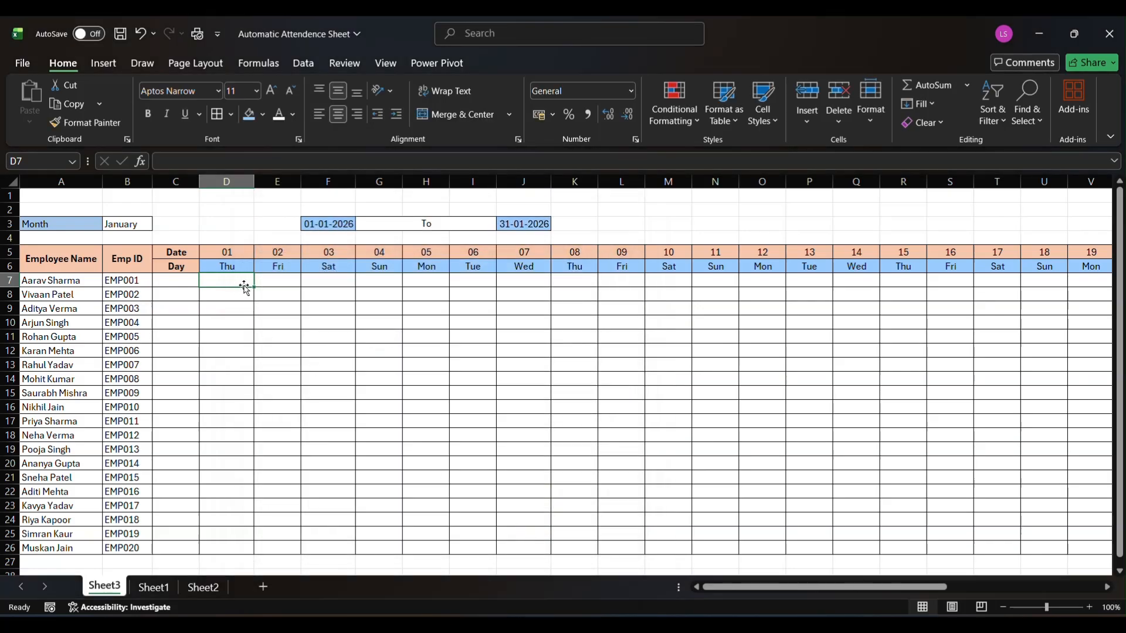
Extend the Sunday conditional formatting from D7 across the whole attendance grid D7:AH26
{"action": "left_click_drag", "start_coordinate": [253, 287], "coordinate": [243, 547]}
{"action": "left_click", "coordinate": [269, 545]}
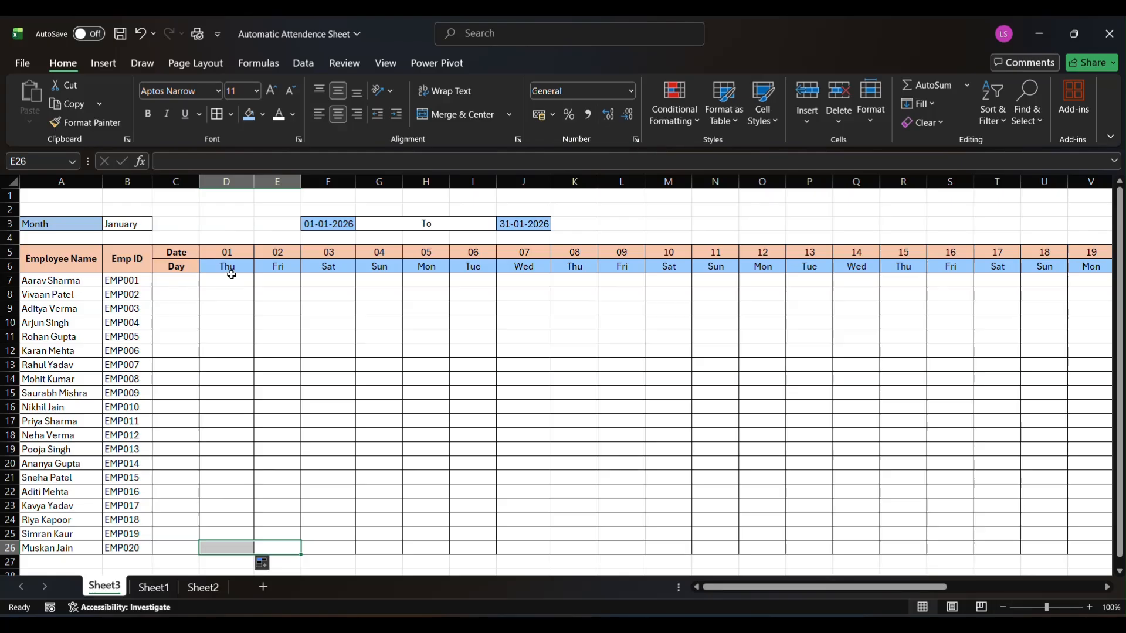
{"action": "left_click_drag", "start_coordinate": [232, 278], "coordinate": [1011, 522]}
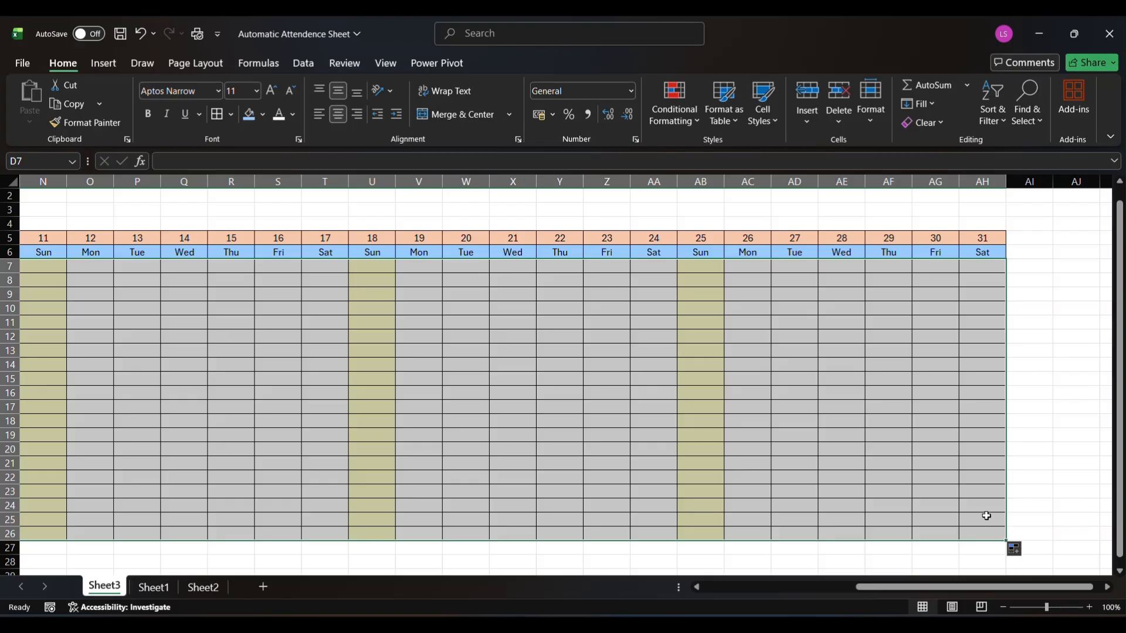
{"action": "scroll", "coordinate": [520, 426], "scroll_direction": "left", "scroll_amount": 6}
{"action": "scroll", "coordinate": [521, 427], "scroll_direction": "left", "scroll_amount": 2}
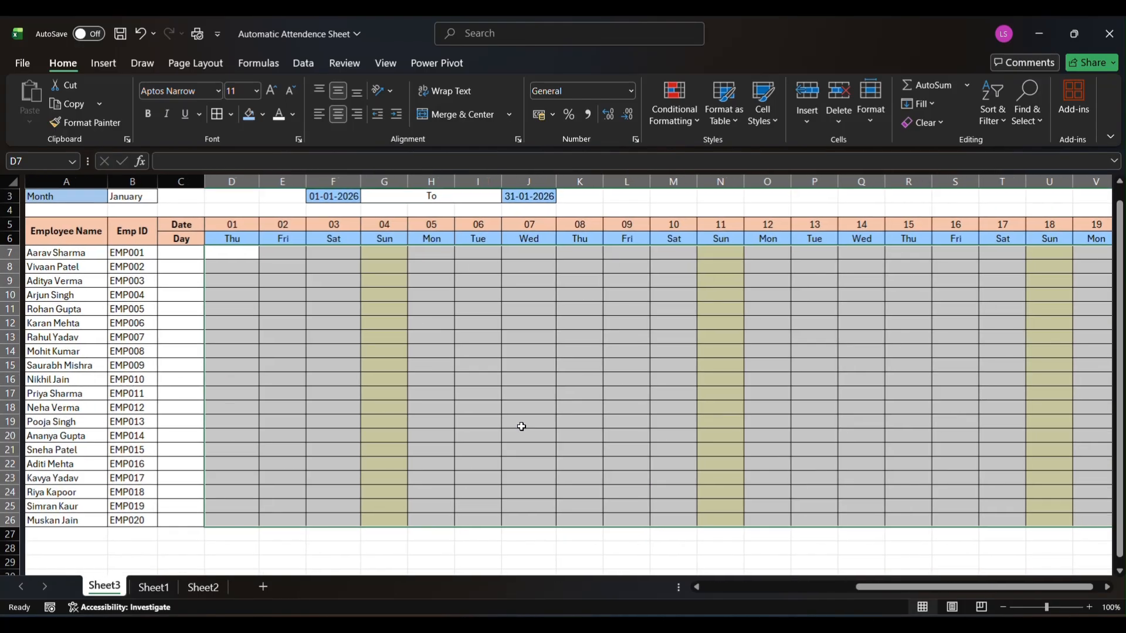
{"action": "left_click", "coordinate": [522, 427]}
{"action": "scroll", "coordinate": [521, 427], "scroll_direction": "up", "scroll_amount": 1}
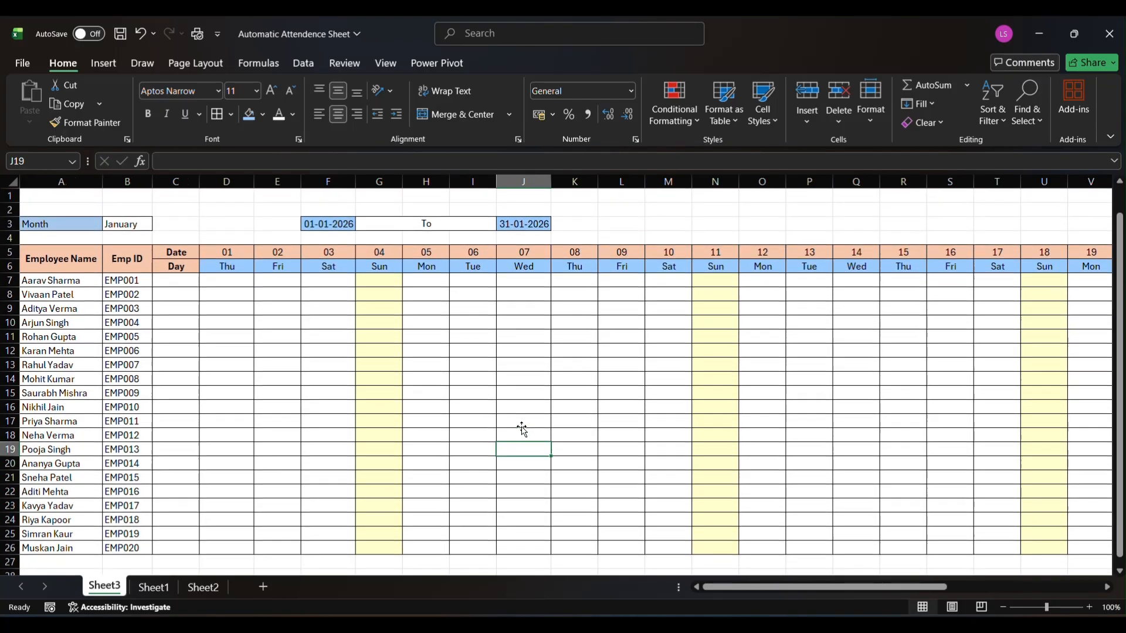
Test the Sunday highlighting by switching the month in B3 to February, June and September, and return it to January
{"action": "left_click", "coordinate": [126, 224]}
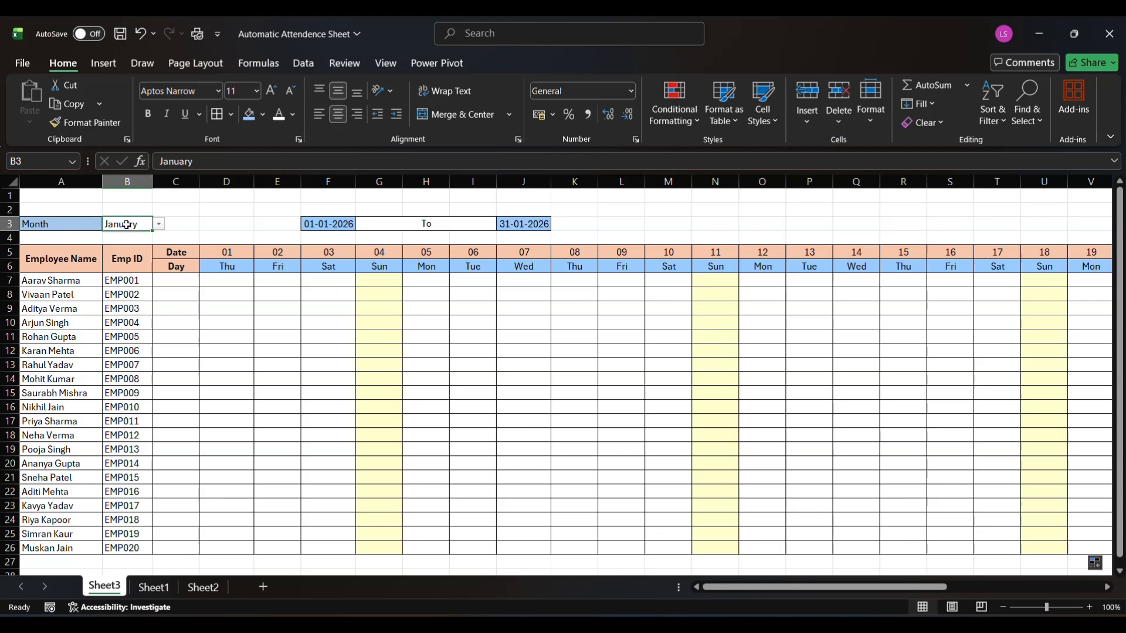
{"action": "left_click", "coordinate": [158, 225]}
{"action": "left_click", "coordinate": [122, 251]}
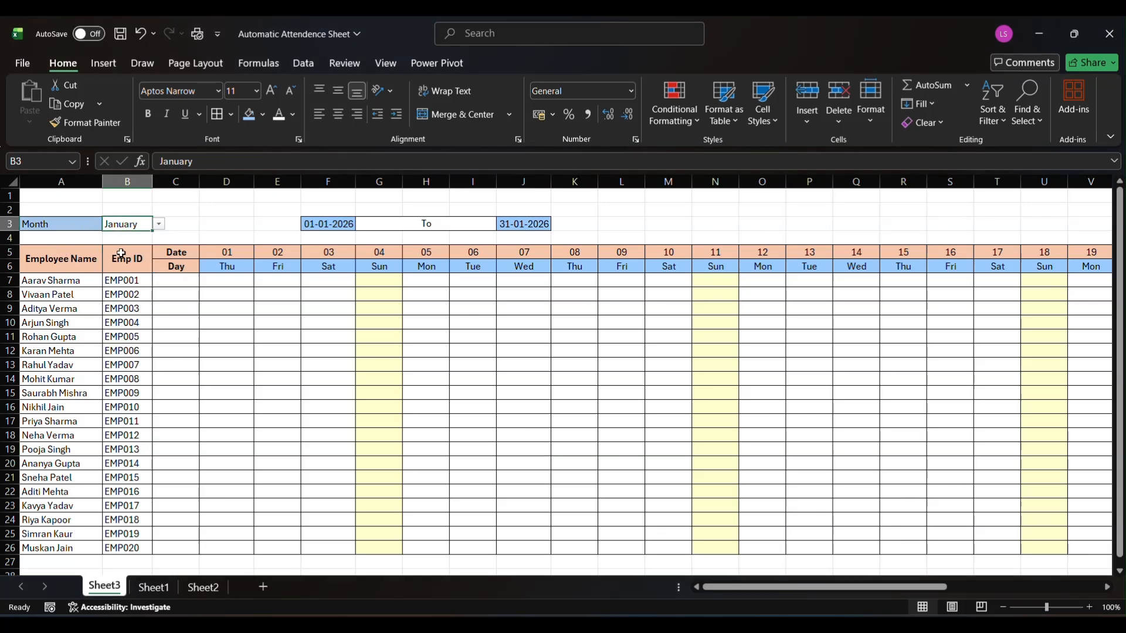
{"action": "left_click", "coordinate": [159, 225]}
{"action": "left_click", "coordinate": [142, 300]}
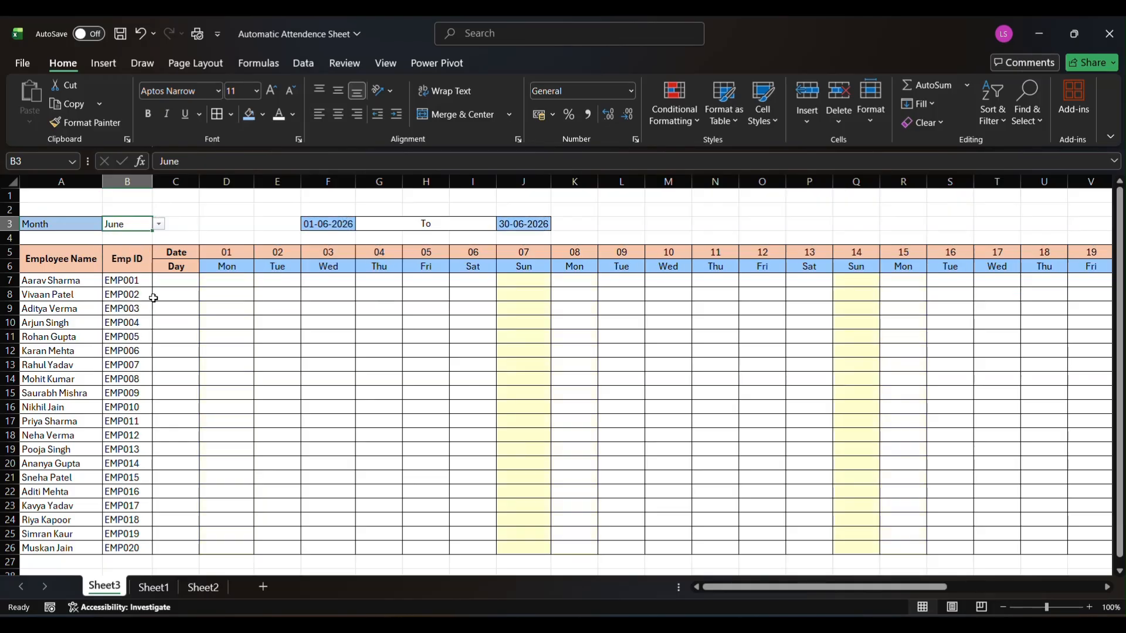
{"action": "left_click", "coordinate": [159, 224]}
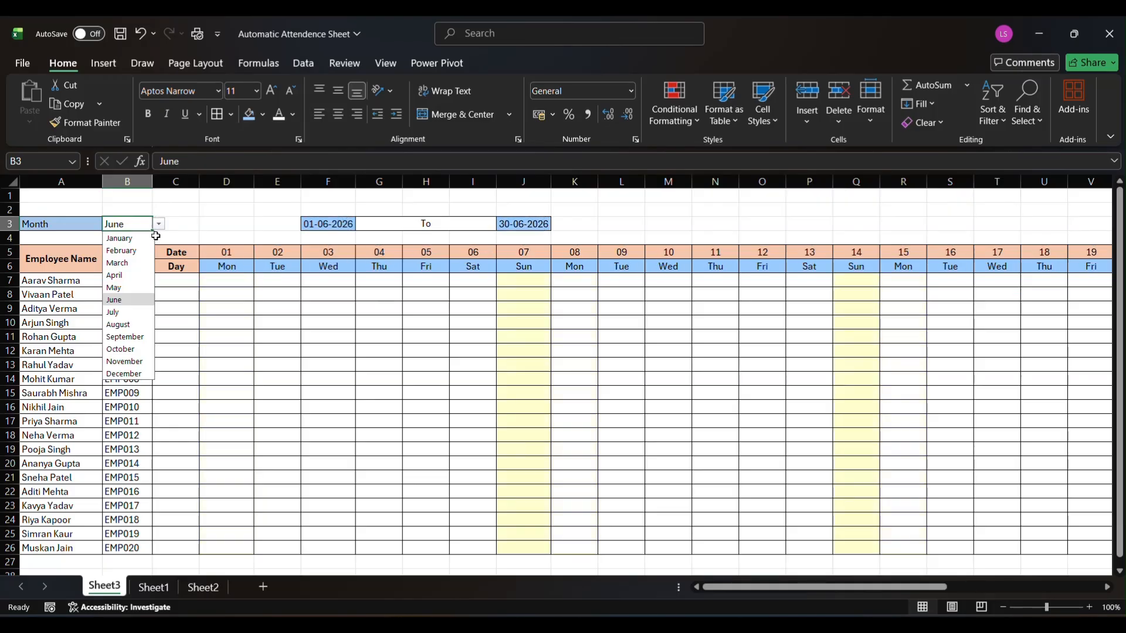
{"action": "left_click", "coordinate": [149, 336]}
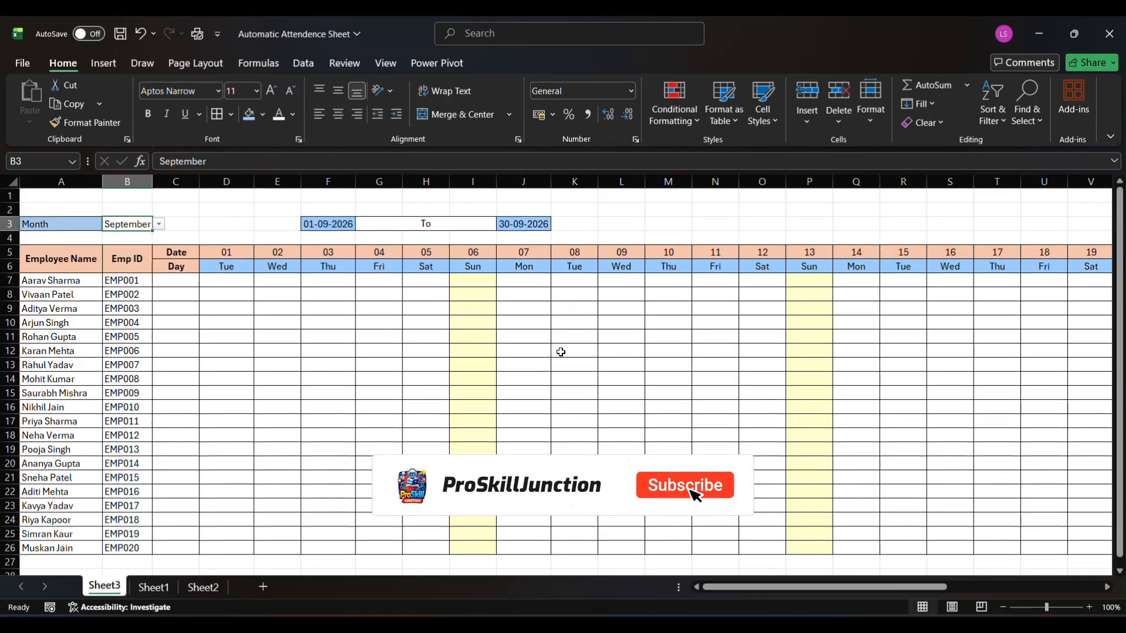
{"action": "left_click", "coordinate": [159, 224]}
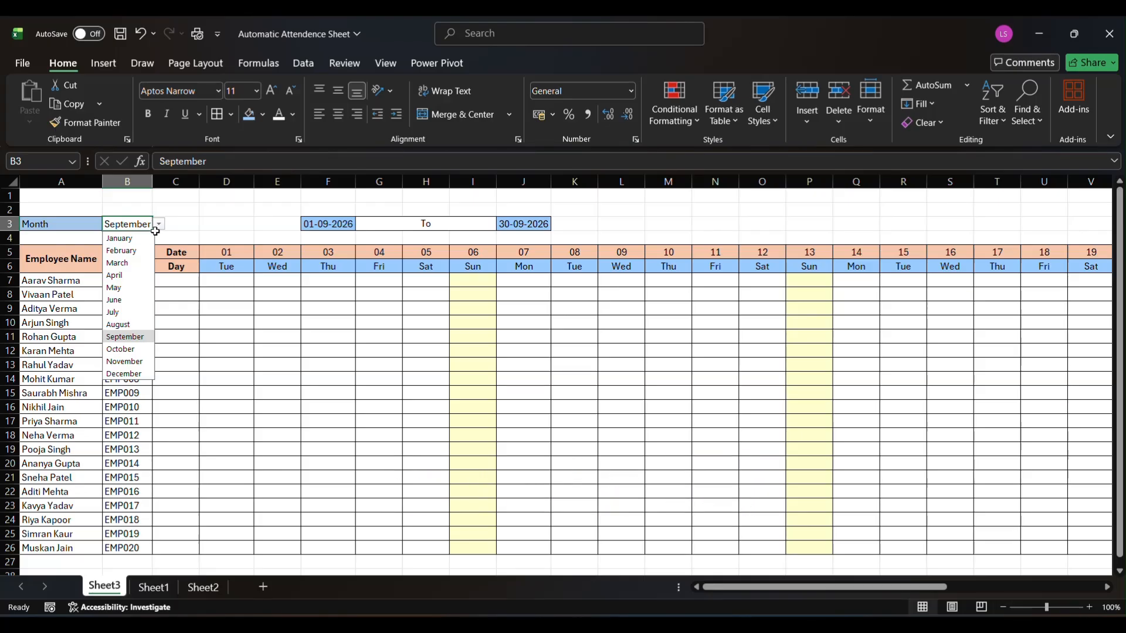
{"action": "left_click", "coordinate": [144, 238]}
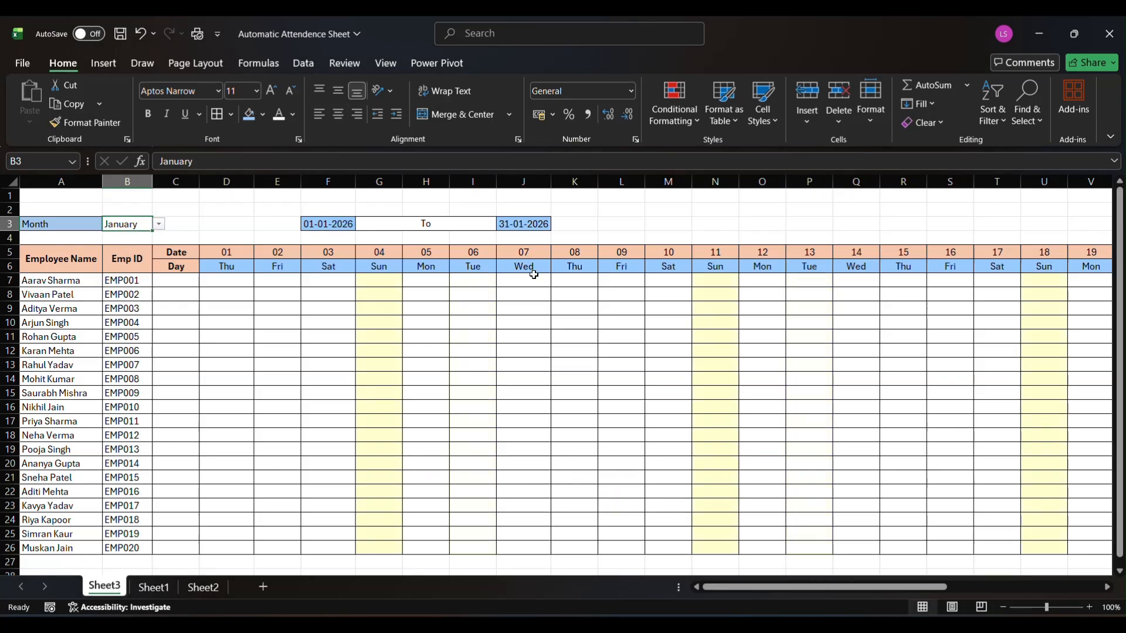
Clear the leftover date formula in AI5, and merge and center AI5:AI6 and AJ5:AJ6 as separate header cells
{"action": "scroll", "coordinate": [471, 353], "scroll_direction": "down", "scroll_amount": 1}
{"action": "scroll", "coordinate": [472, 353], "scroll_direction": "up", "scroll_amount": 1}
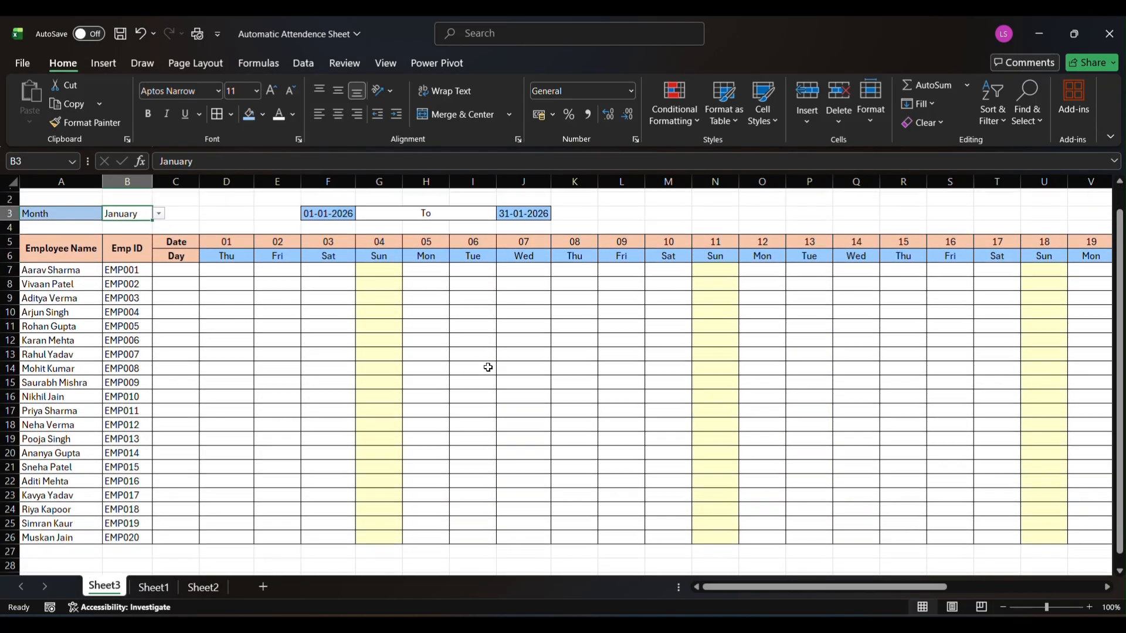
{"action": "scroll", "coordinate": [639, 340], "scroll_direction": "right", "scroll_amount": 2}
{"action": "scroll", "coordinate": [652, 339], "scroll_direction": "right", "scroll_amount": 5}
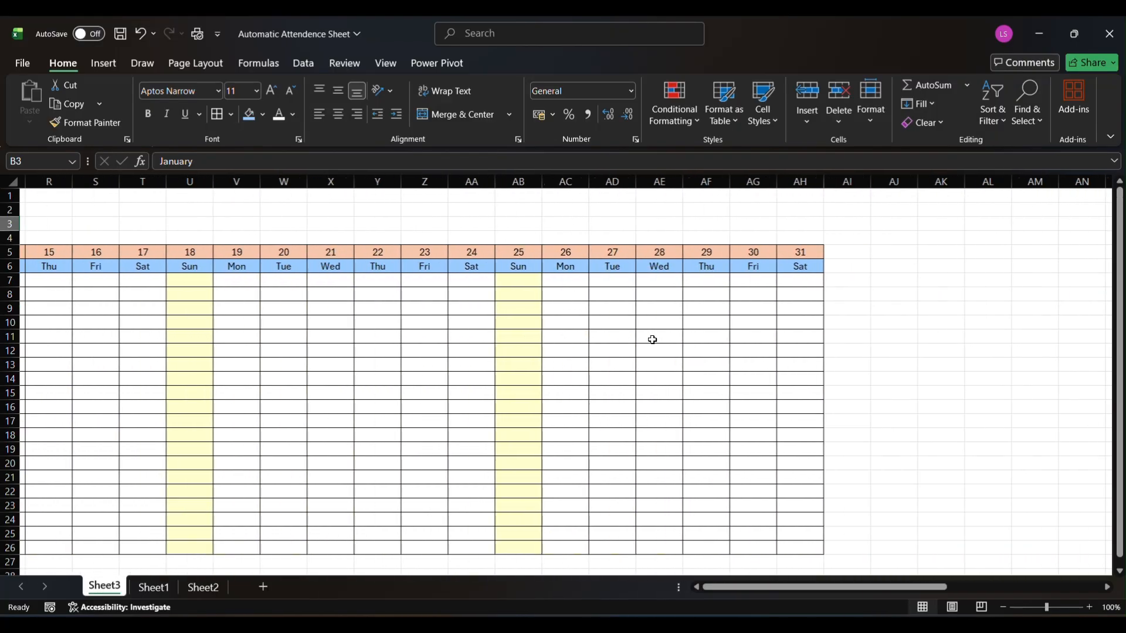
{"action": "left_click", "coordinate": [714, 257]}
{"action": "type", "text": "=IF(AH5<$J$3,AH5+1,\"\")"}
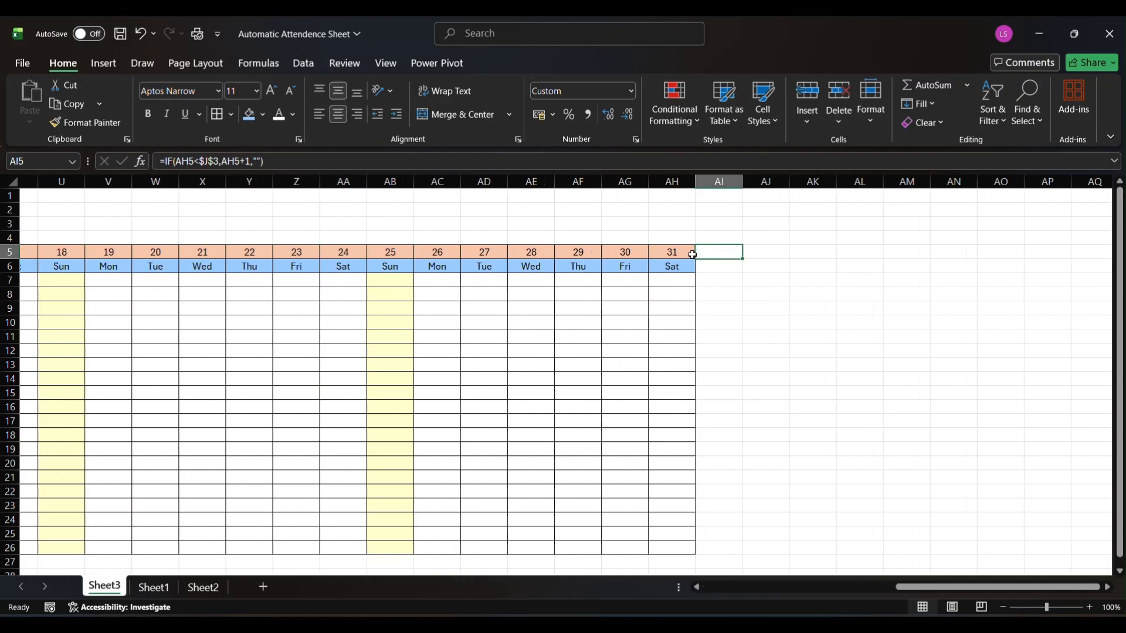
{"action": "left_click_drag", "start_coordinate": [720, 257], "coordinate": [766, 269]}
{"action": "key", "text": "Delete"}
{"action": "left_click", "coordinate": [449, 116]}
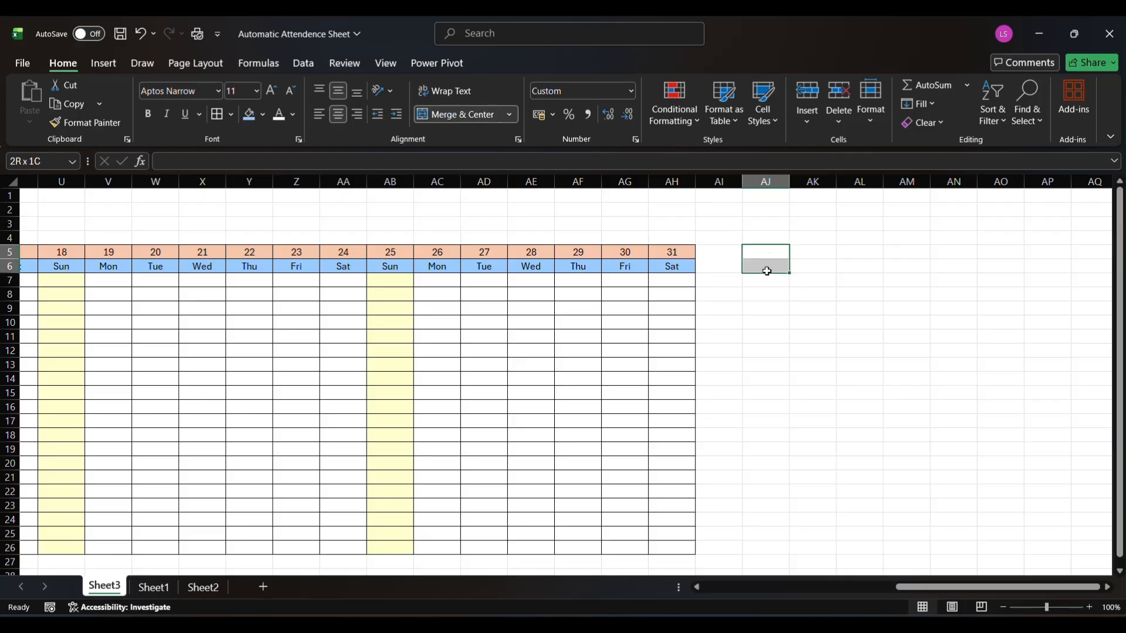
{"action": "left_click", "coordinate": [435, 115]}
Enter the summary headings Absent in AI5 and Present in AJ5
{"action": "double_click", "coordinate": [712, 268]}
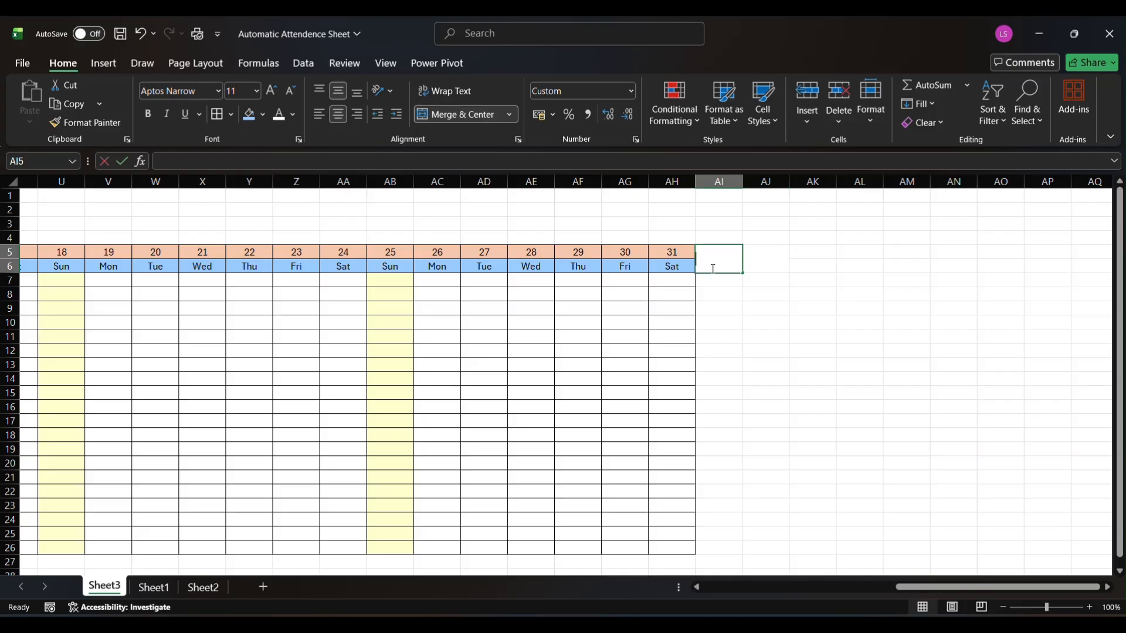
{"action": "type", "text": "Abset"}
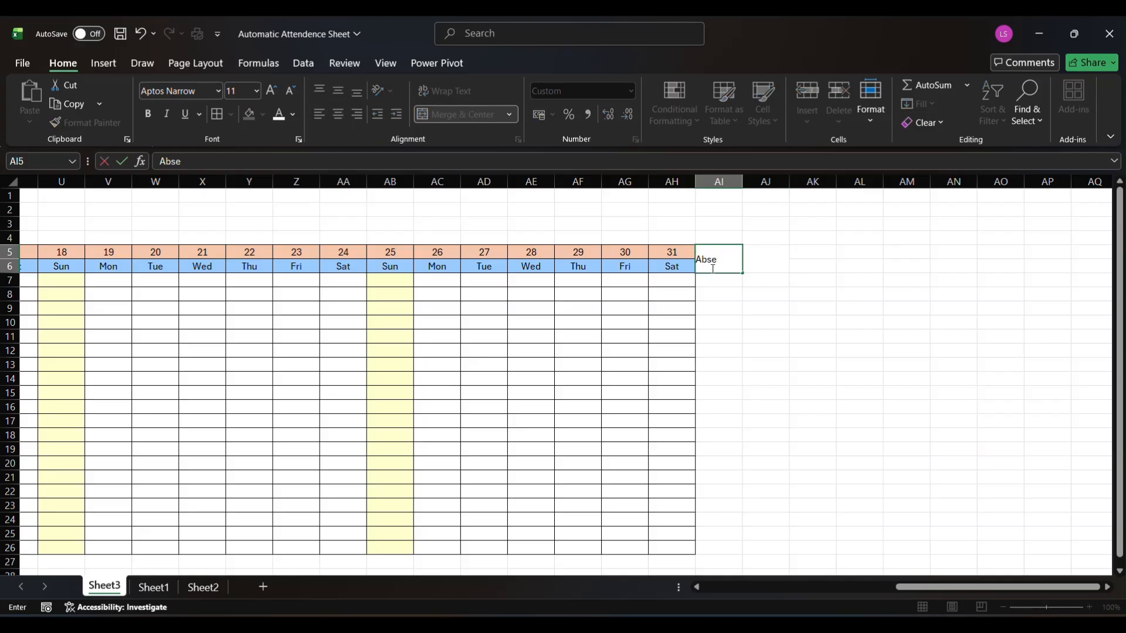
{"action": "key", "text": "Tab"}
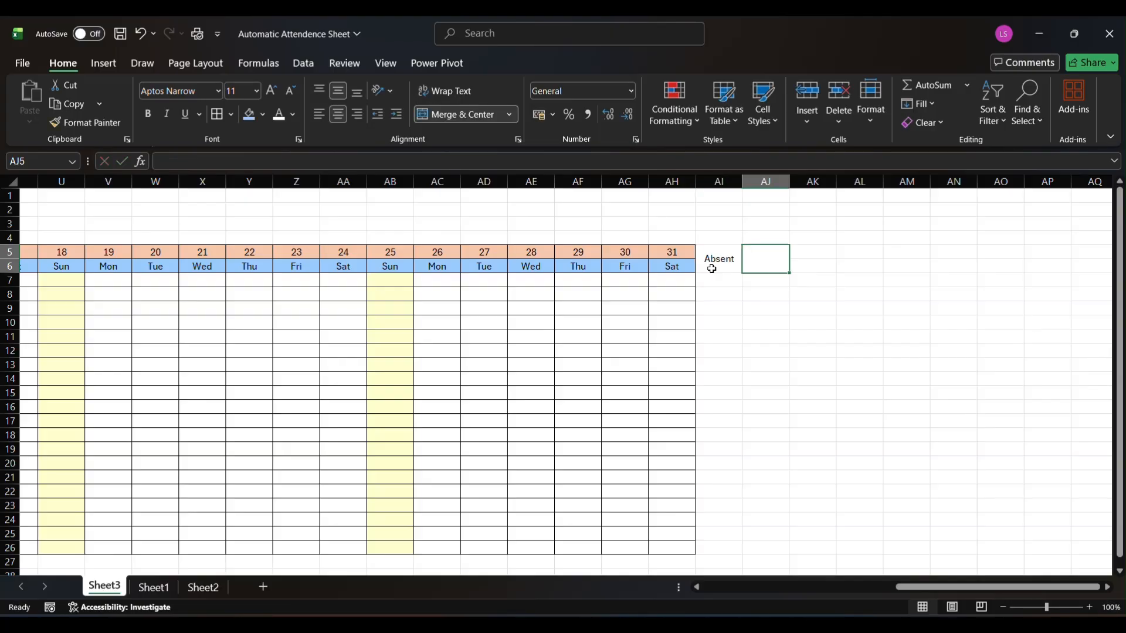
{"action": "type", "text": "Present"}
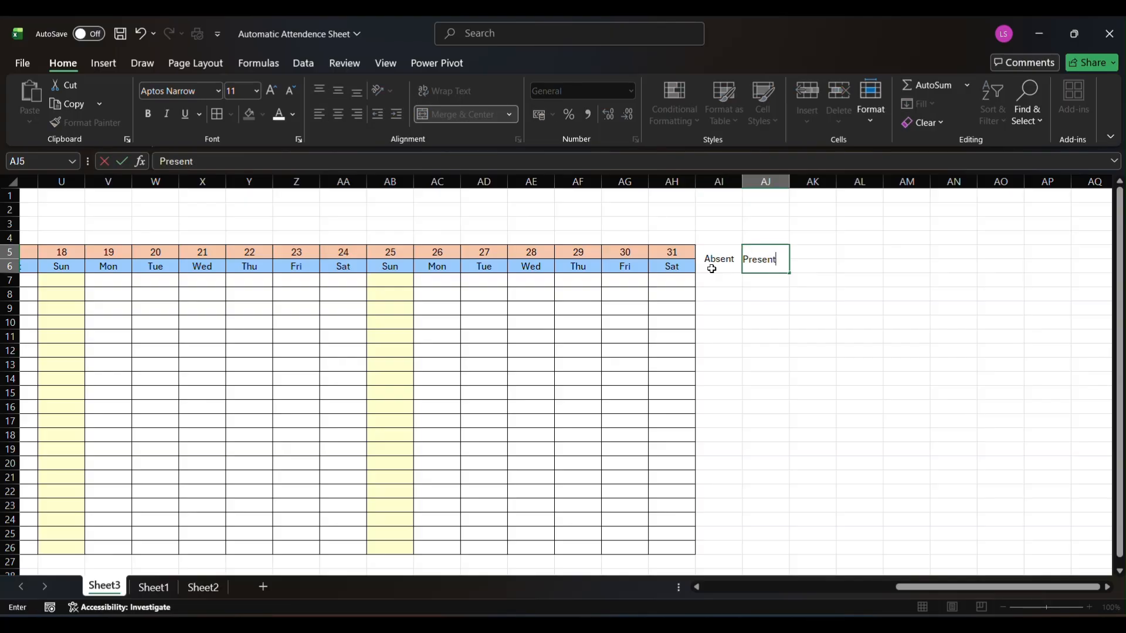
{"action": "key", "text": "Return"}
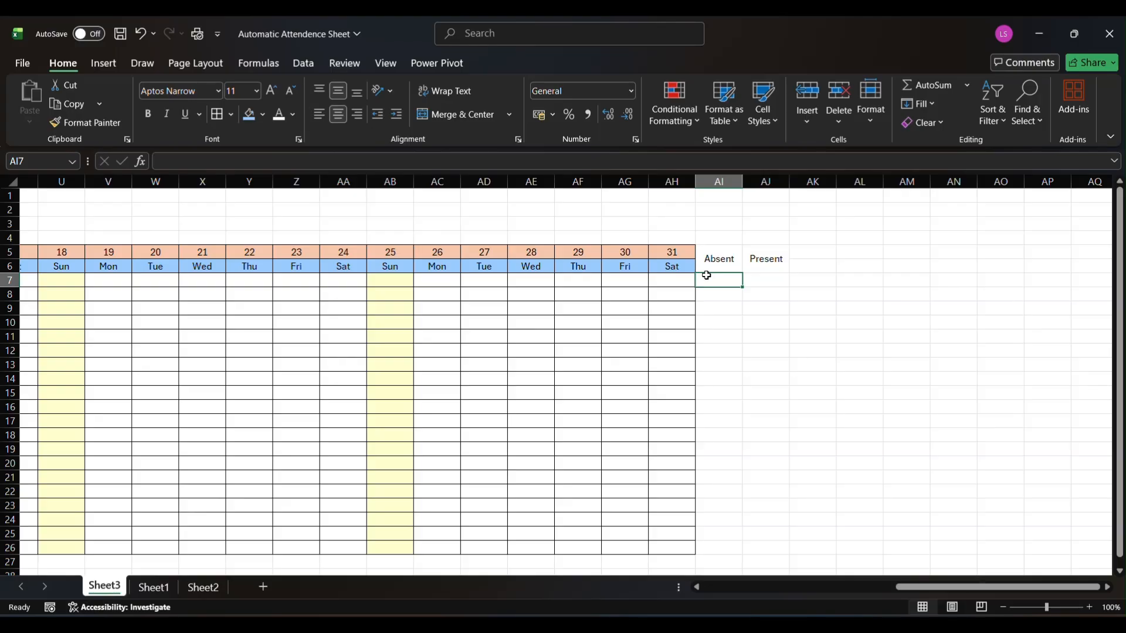
Start a COUNTIF formula in AI7 under the Absent heading
{"action": "type", "text": "="}
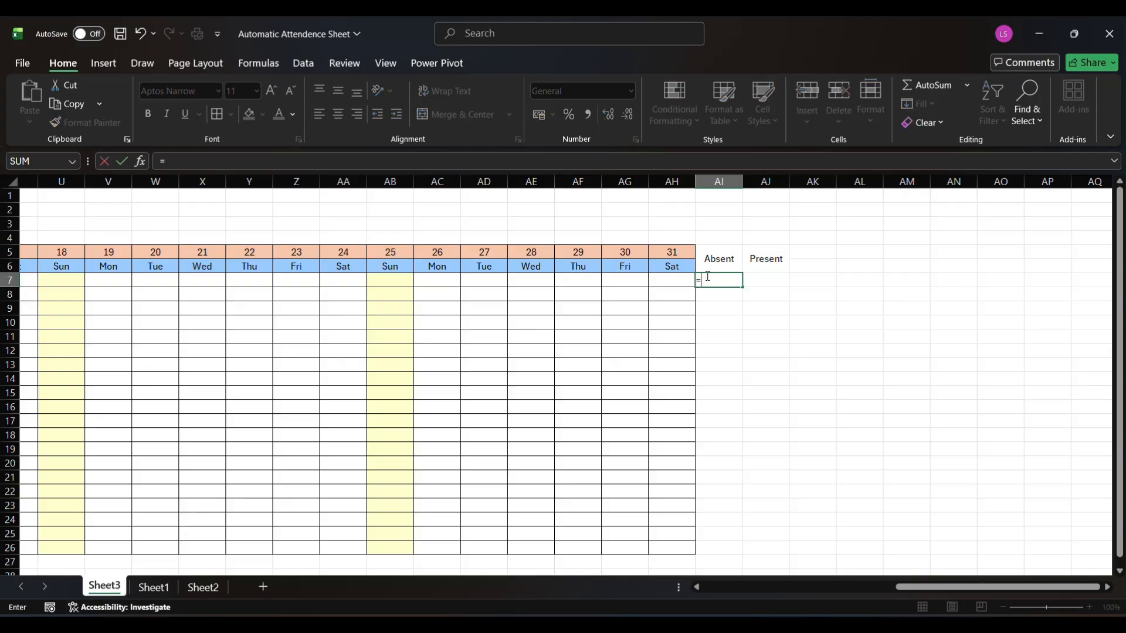
{"action": "type", "text": "countif"}
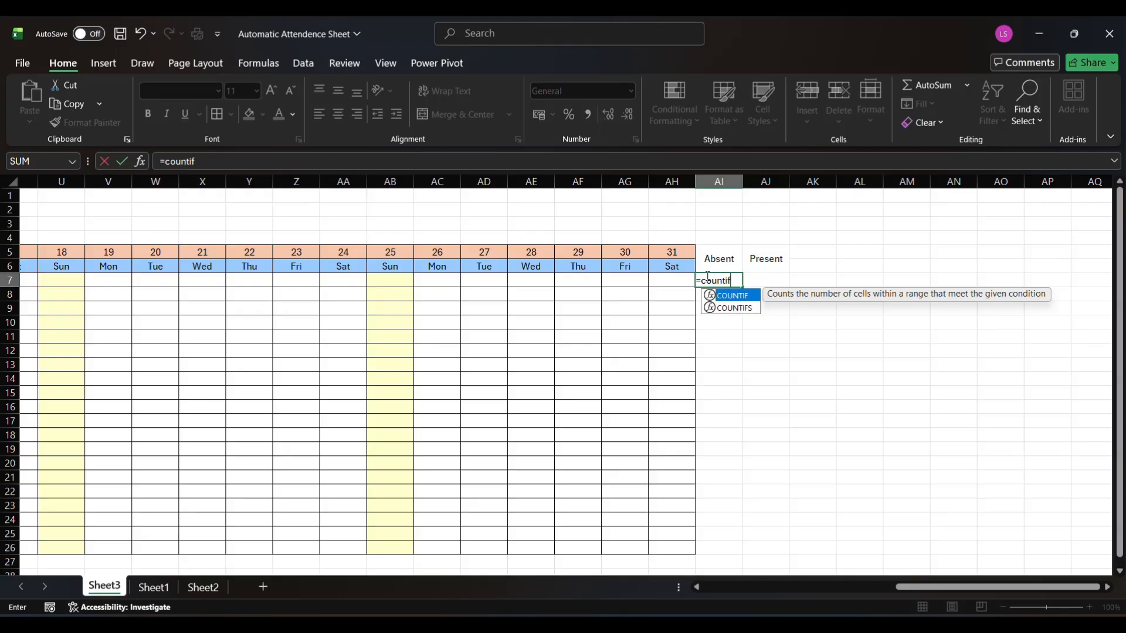
Complete the absence count in AI7 as =COUNTIF(A7:AH7,"A")
{"action": "key", "text": "Tab"}
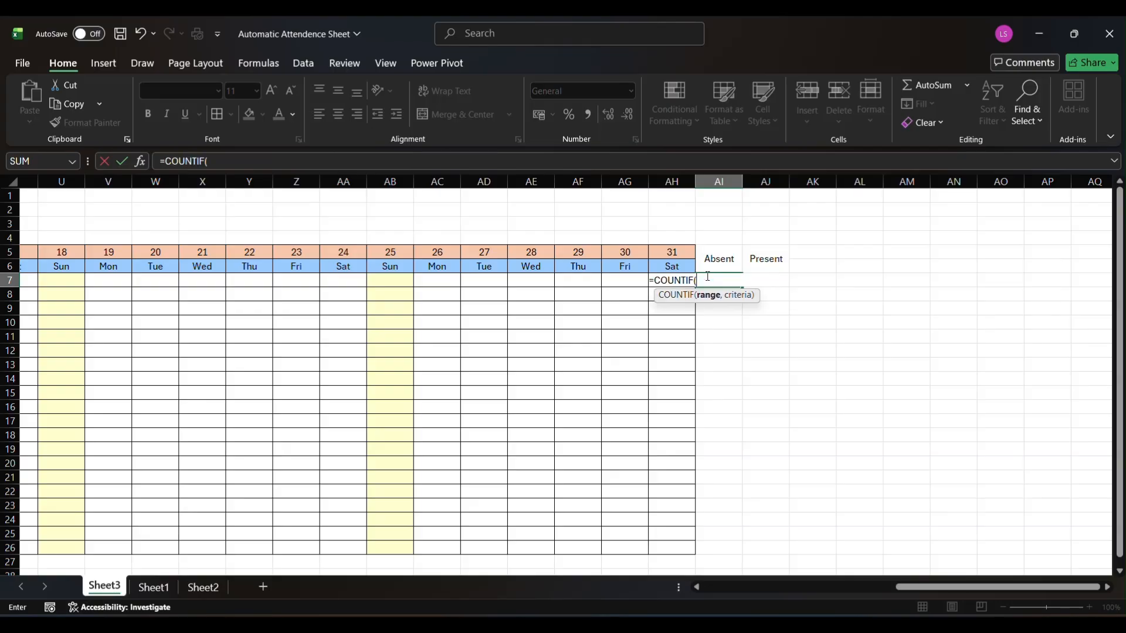
{"action": "left_click", "coordinate": [674, 279]}
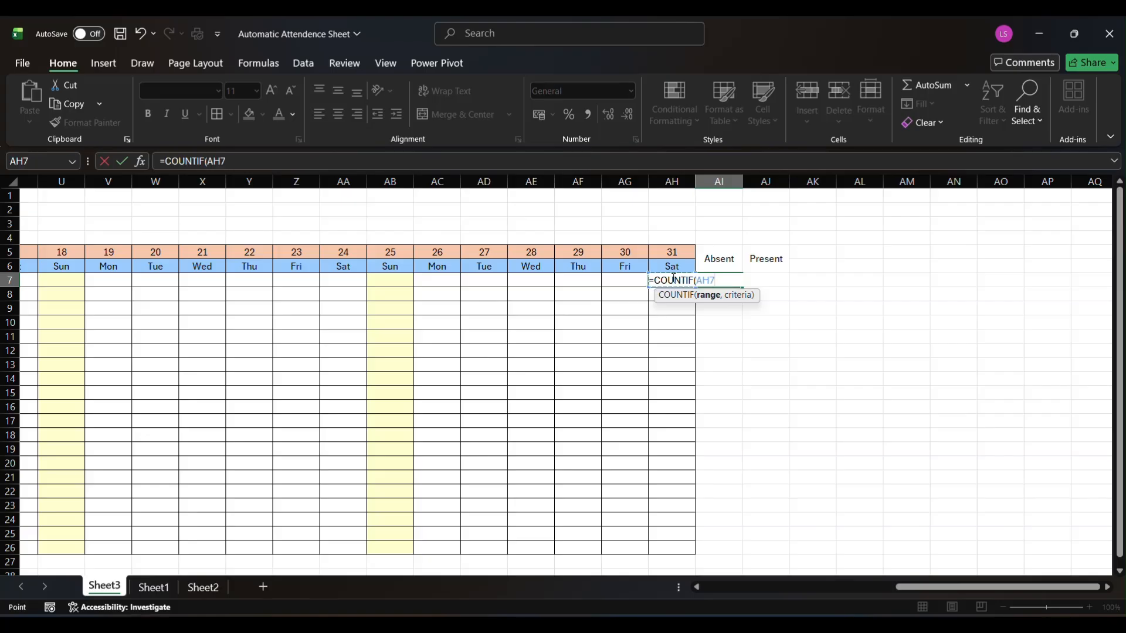
{"action": "key", "text": "shift+Left"}
{"action": "key", "text": "shift+Left"}
{"action": "key", "text": "shift+Left"}
{"action": "key", "text": "shift+Left"}
{"action": "key", "text": "shift+Left"}
{"action": "key", "text": "shift+Left"}
{"action": "key", "text": "shift+Left"}
{"action": "key", "text": "shift+Left"}
{"action": "key", "text": "shift+Left"}
{"action": "key", "text": "shift+Left"}
{"action": "key", "text": "shift+Left"}
{"action": "key", "text": "shift+Left"}
{"action": "key", "text": "shift+Left"}
{"action": "key", "text": "shift+Left"}
{"action": "key", "text": "shift+Left"}
{"action": "key", "text": "shift+Left"}
{"action": "key", "text": "shift+Left"}
{"action": "key", "text": "shift+Left"}
{"action": "key", "text": "shift+Left"}
{"action": "key", "text": "shift+Left"}
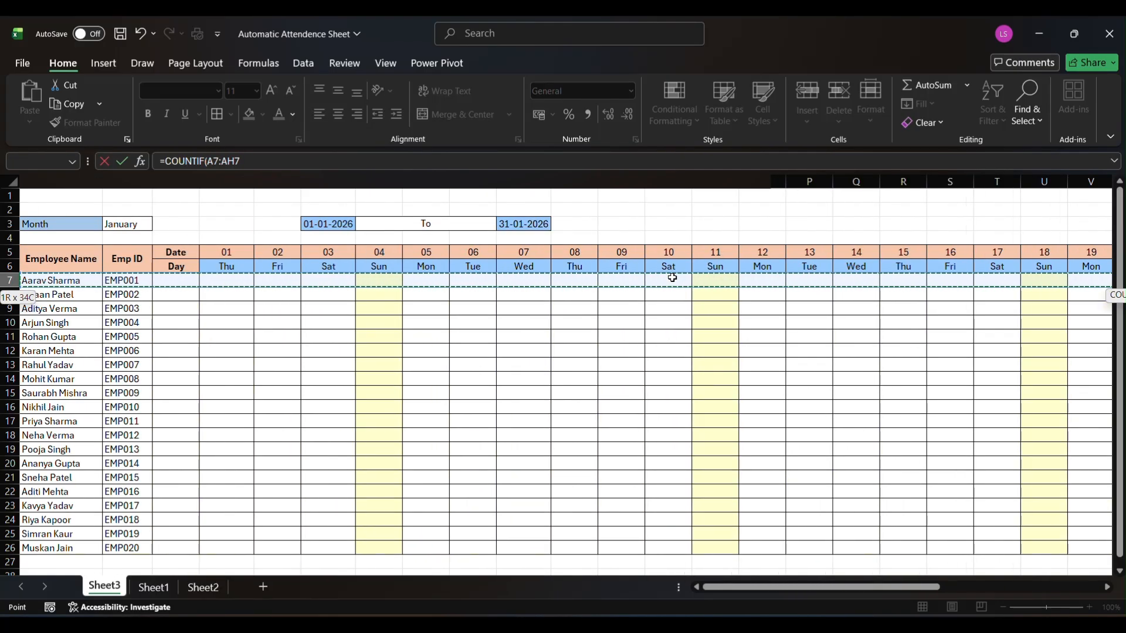
{"action": "type", "text": ",\"A"}
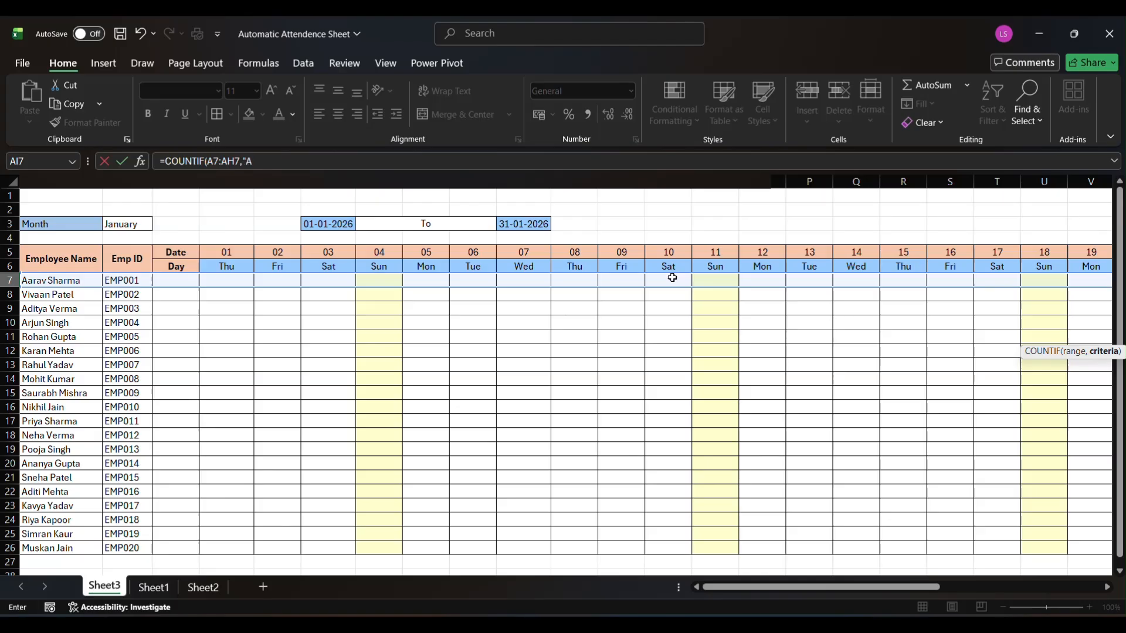
{"action": "type", "text": "\""}
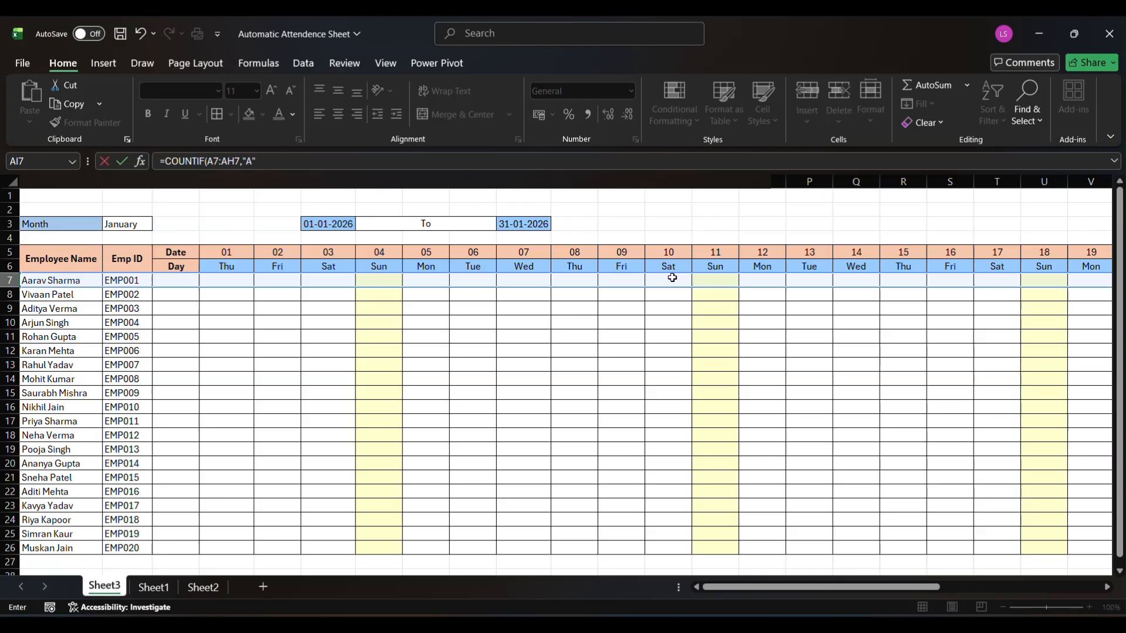
{"action": "key", "text": "Return"}
Fill the COUNTIF formula from AI7 down the Absent column to AI26
{"action": "scroll", "coordinate": [848, 282], "scroll_direction": "right", "scroll_amount": 4}
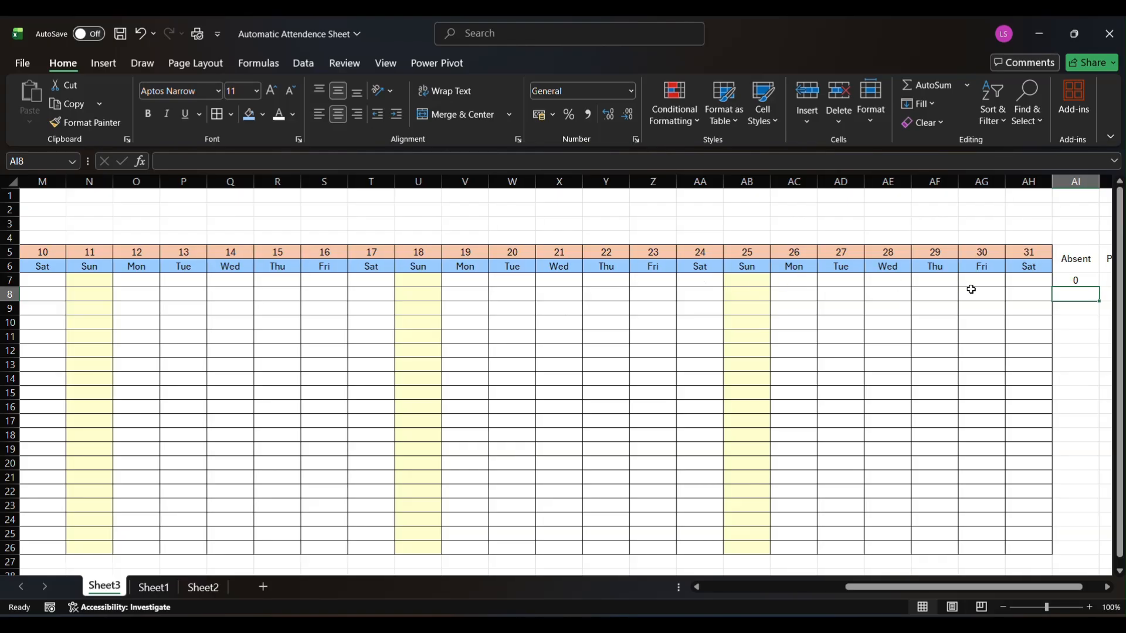
{"action": "left_click", "coordinate": [882, 279]}
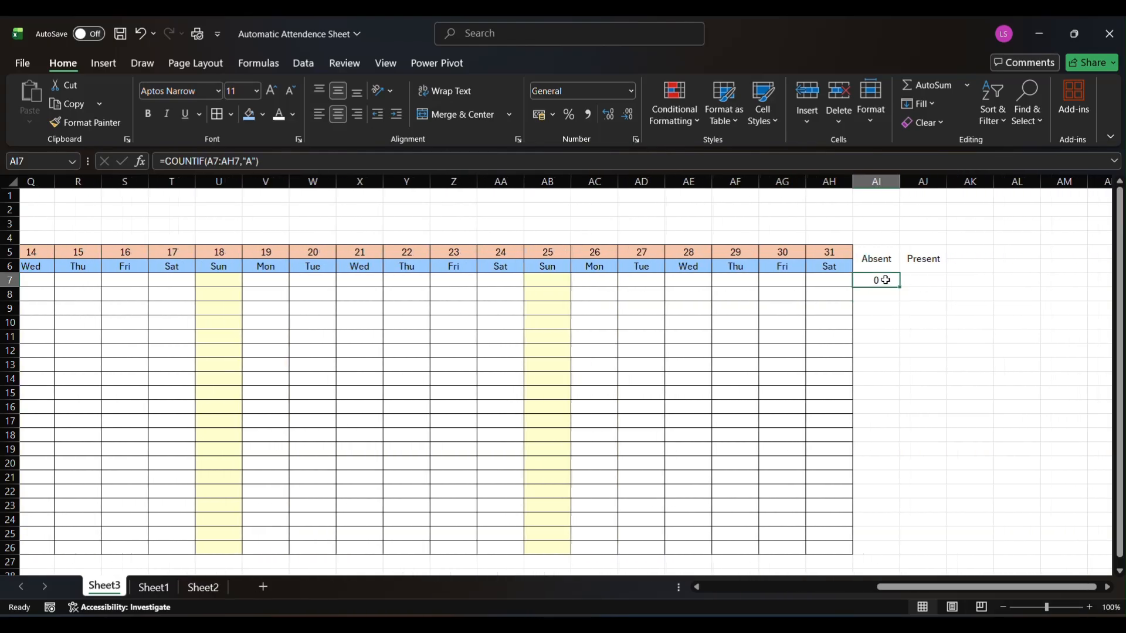
{"action": "key", "text": "shift+Down"}
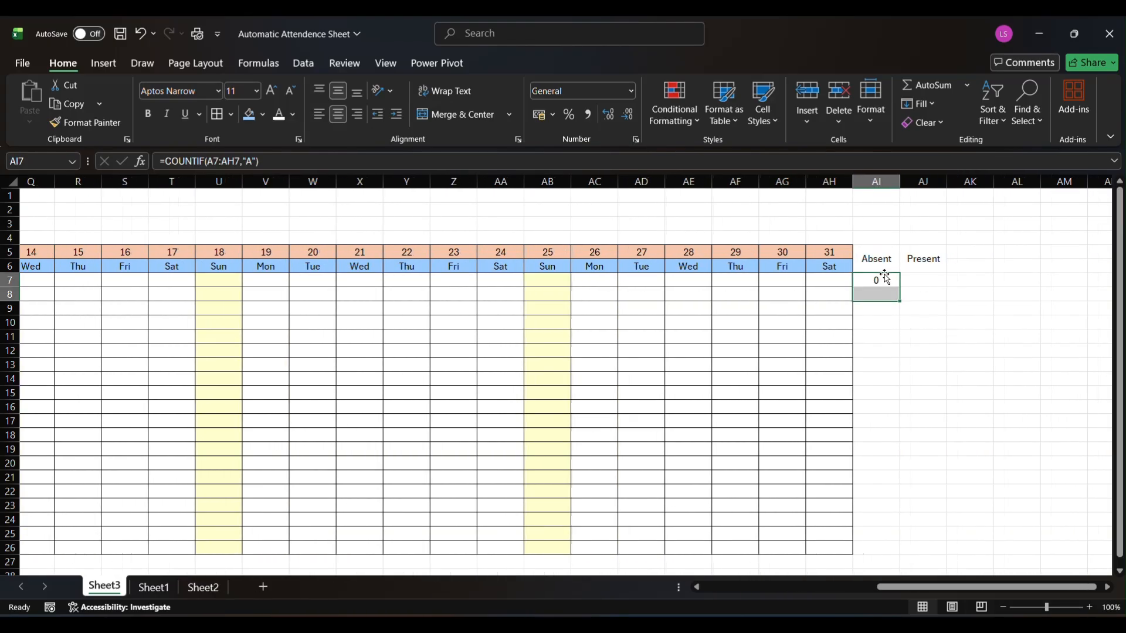
{"action": "left_click", "coordinate": [885, 276]}
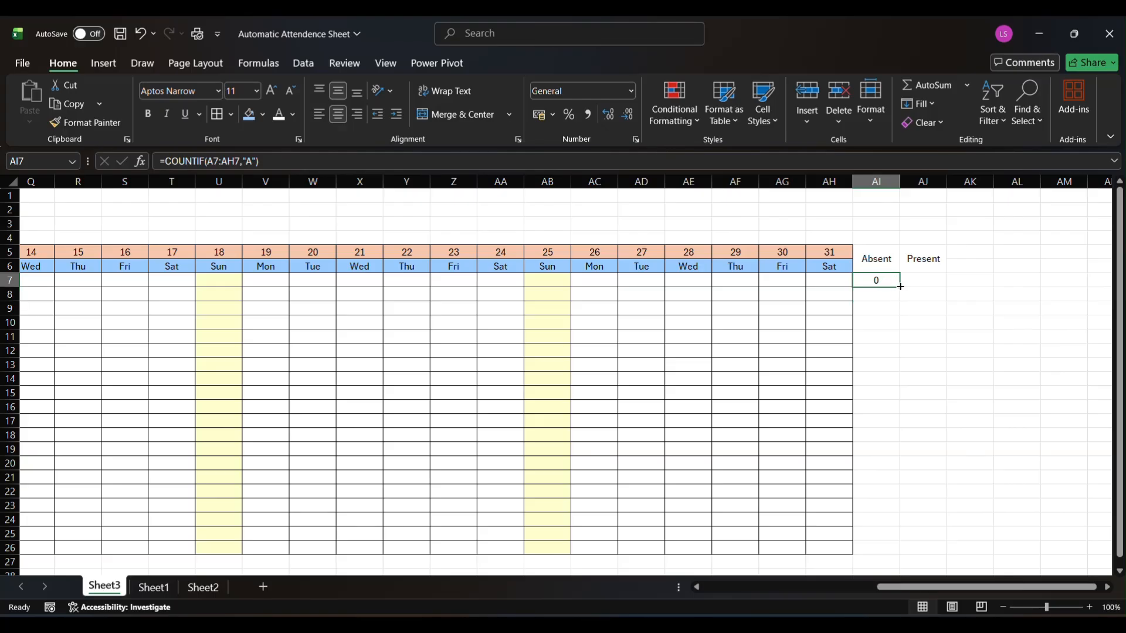
{"action": "left_click_drag", "start_coordinate": [901, 286], "coordinate": [877, 459]}
{"action": "scroll", "coordinate": [929, 445], "scroll_direction": "up", "scroll_amount": 3}
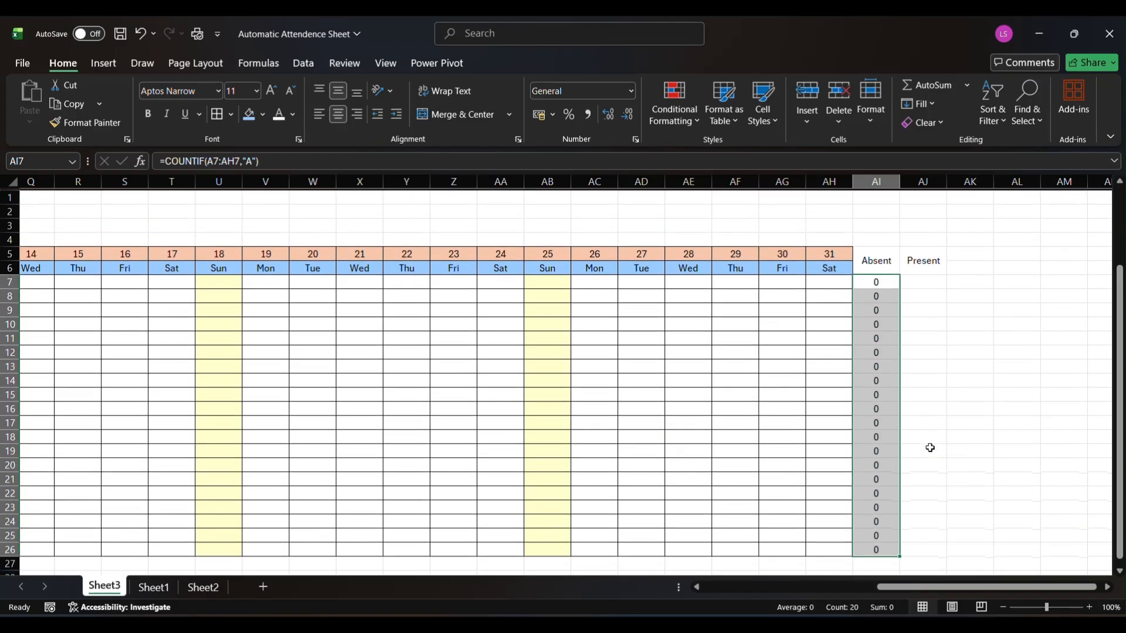
Enter =31-AI7 in AJ7 under the Present heading and fill it down to AJ26
{"action": "left_click", "coordinate": [915, 277]}
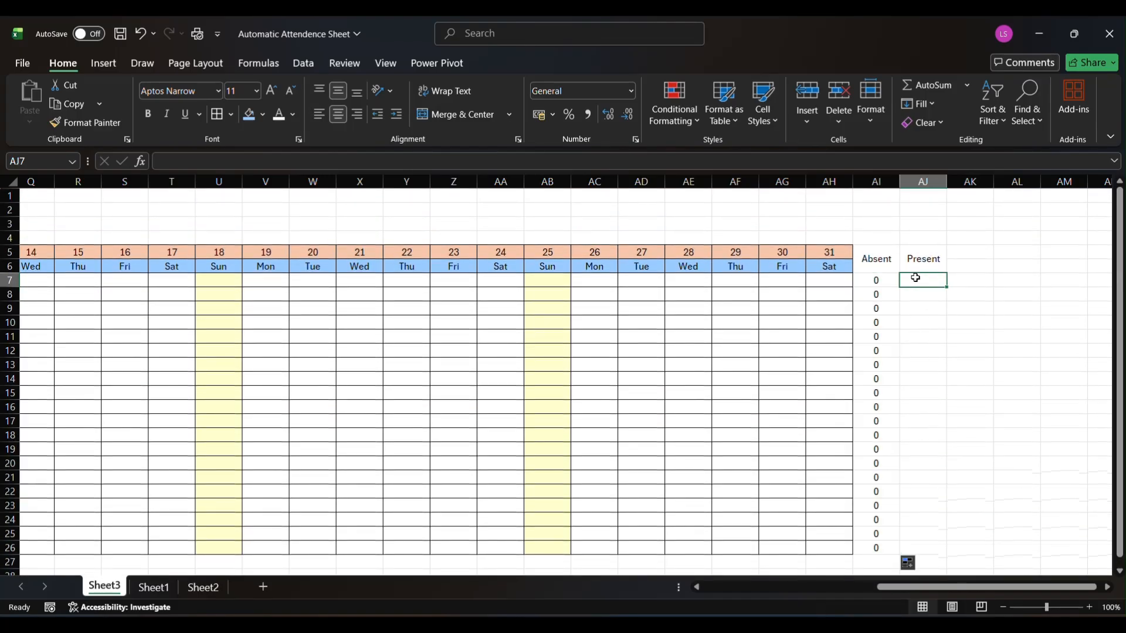
{"action": "type", "text": "=3"}
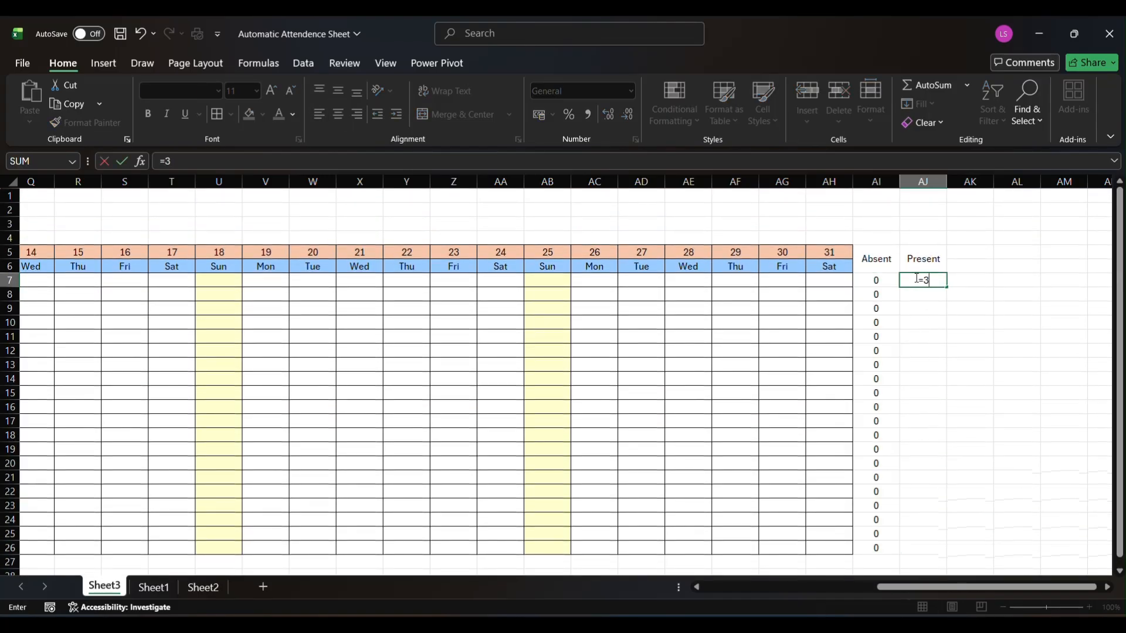
{"action": "type", "text": "1-"}
{"action": "left_click", "coordinate": [877, 280]}
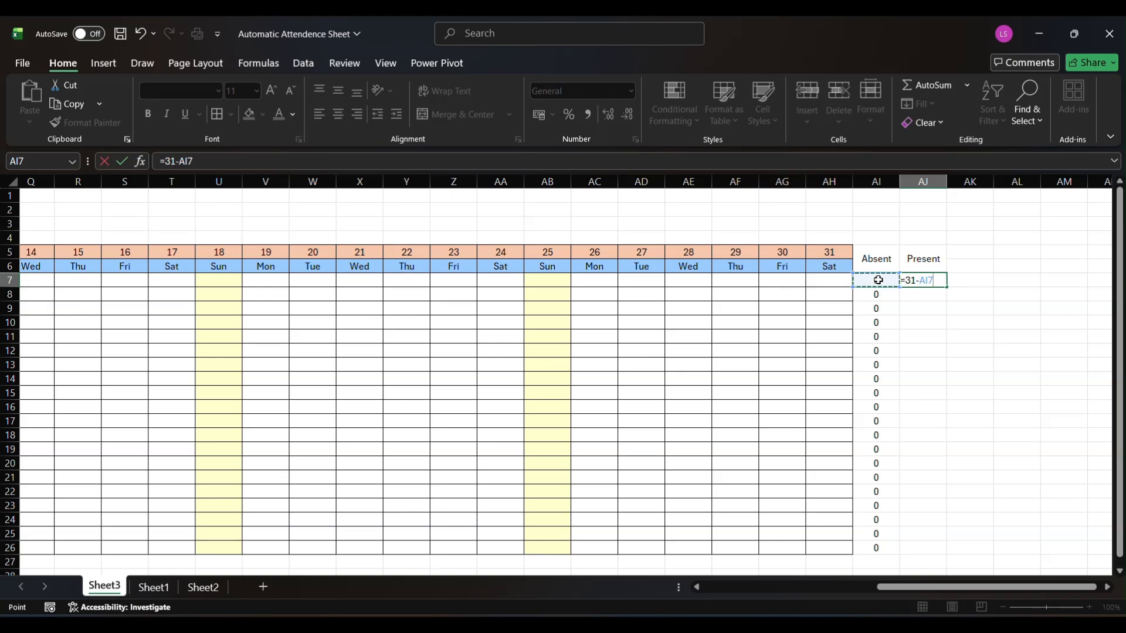
{"action": "key", "text": "Return"}
{"action": "left_click", "coordinate": [925, 282]}
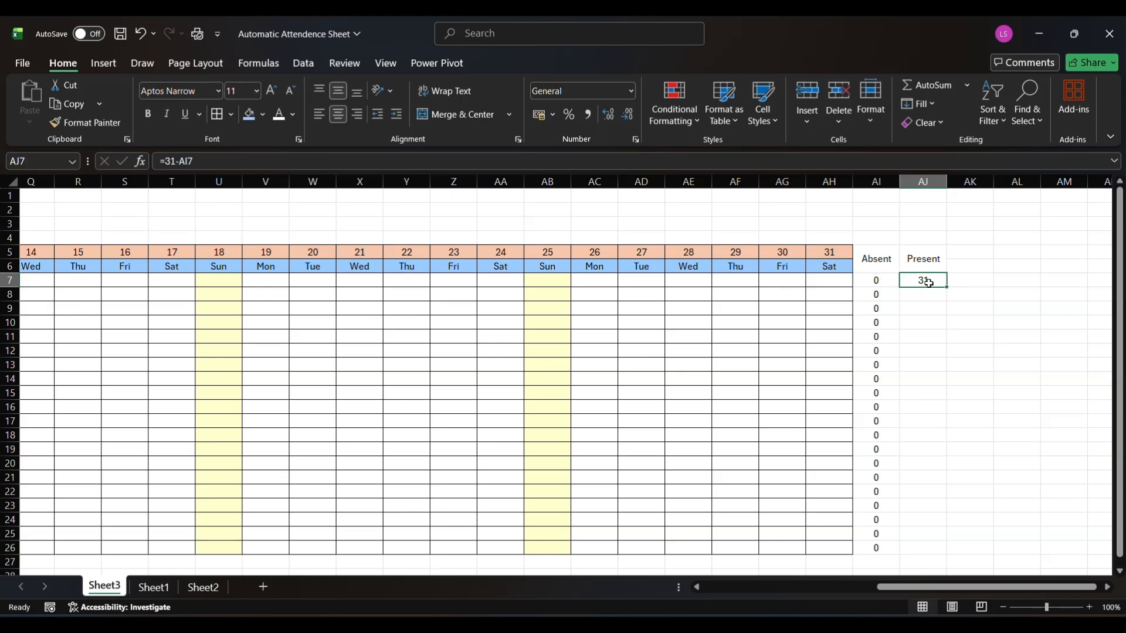
{"action": "double_click", "coordinate": [948, 287]}
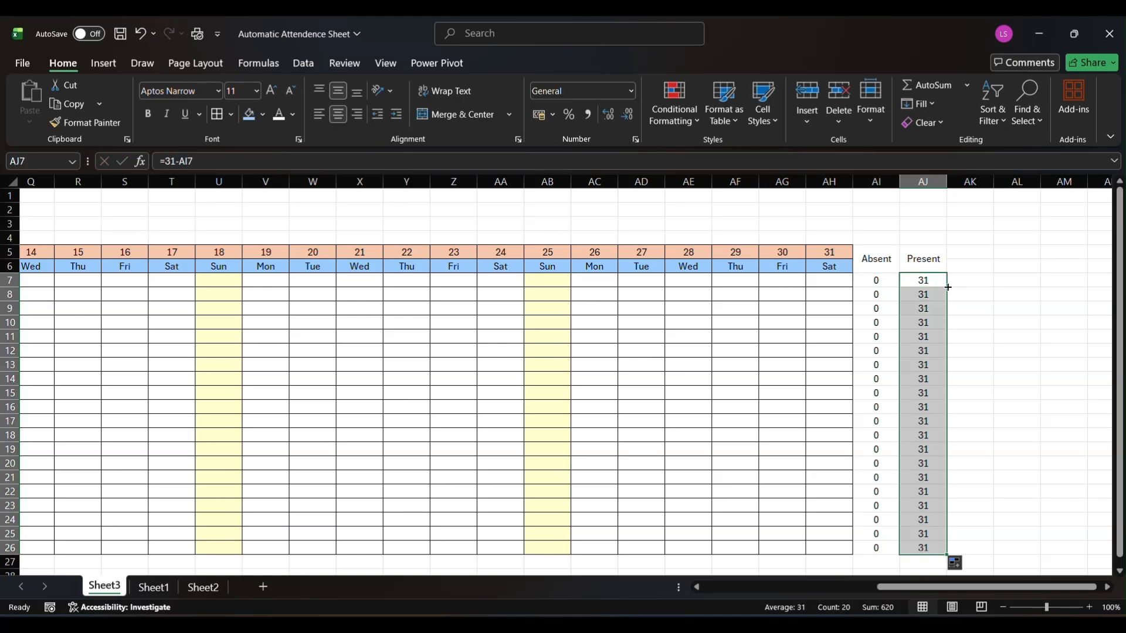
Shade the Absent and Present header cells with a light gray fill
{"action": "left_click", "coordinate": [858, 252]}
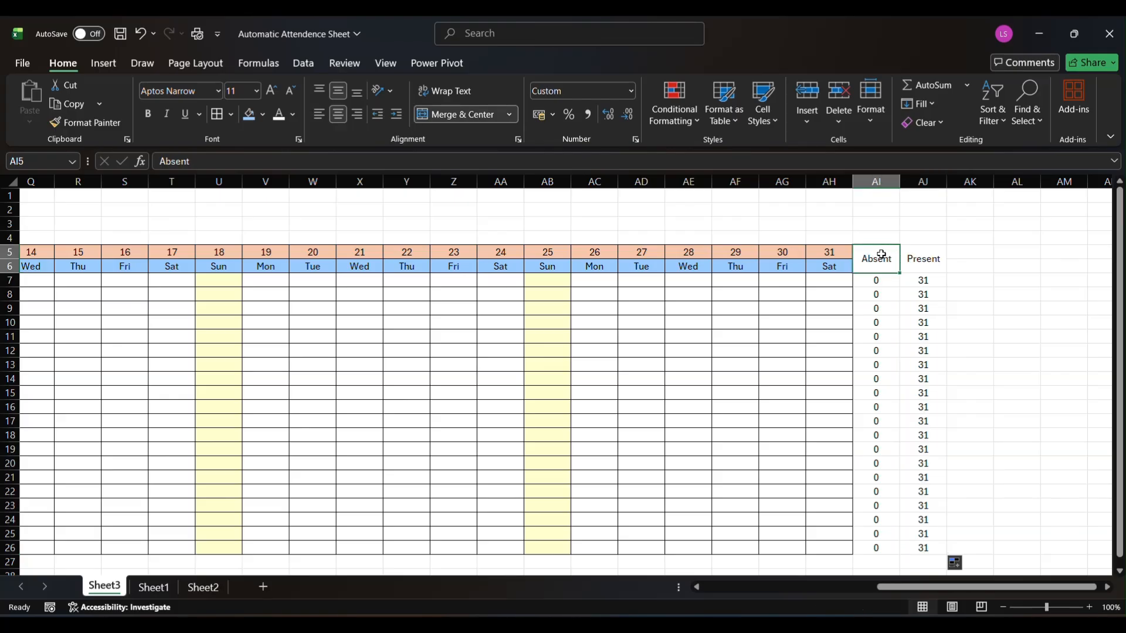
{"action": "left_click_drag", "start_coordinate": [874, 254], "coordinate": [919, 259]}
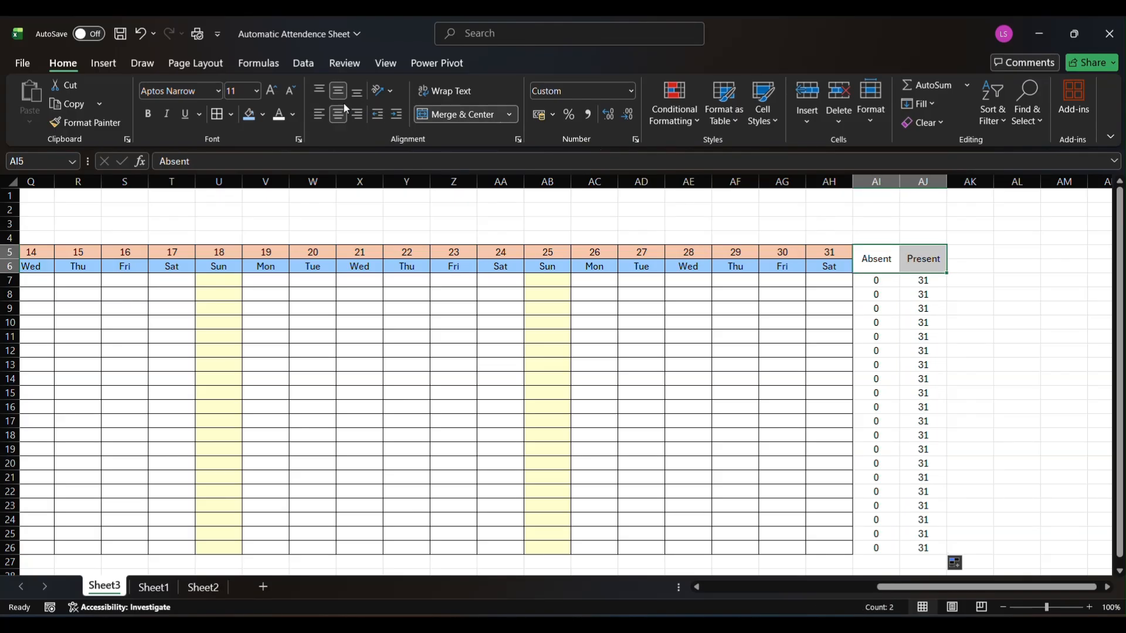
{"action": "left_click", "coordinate": [262, 115]}
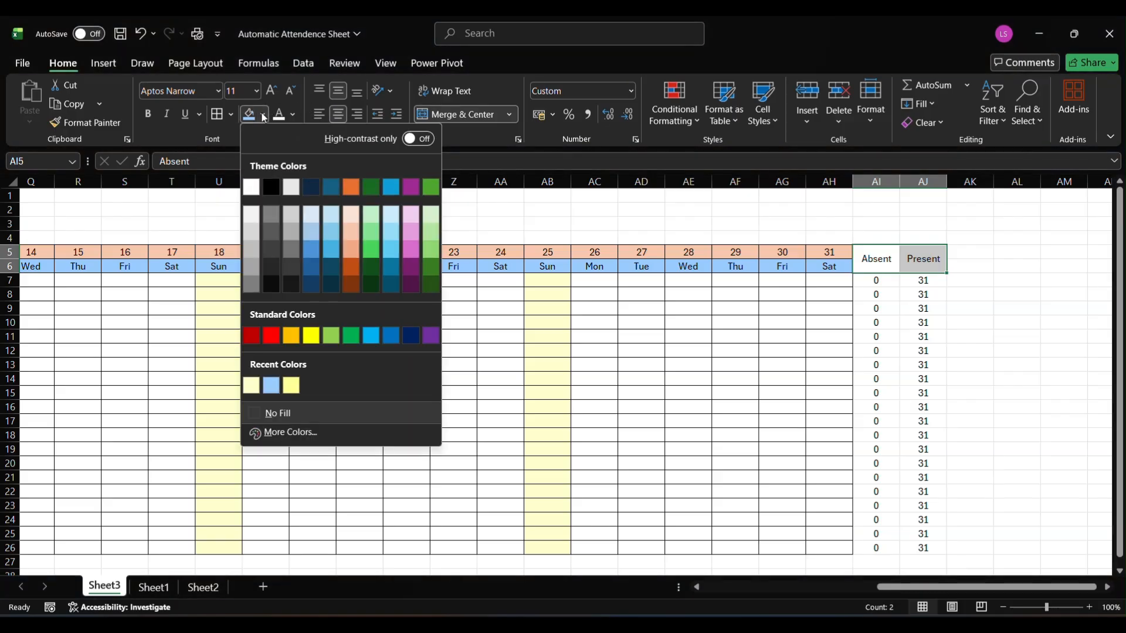
{"action": "left_click", "coordinate": [297, 220]}
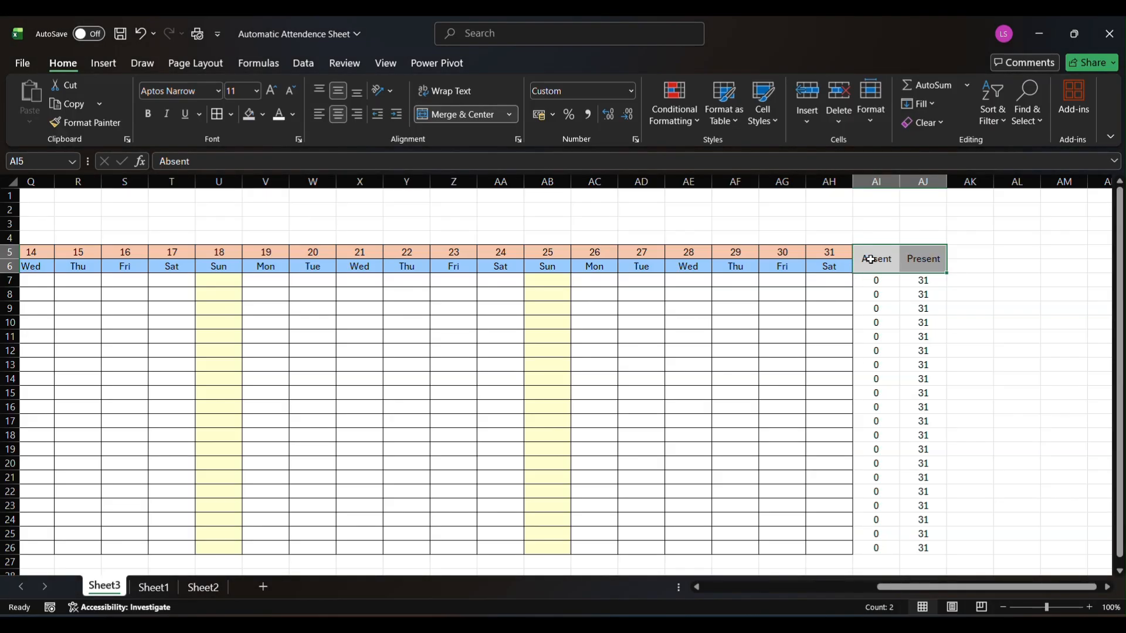
Apply all borders to the Absent and Present columns, from the headers in row 5 down to row 26
{"action": "key", "text": "shift+Down"}
{"action": "key", "text": "ctrl+shift+Down"}
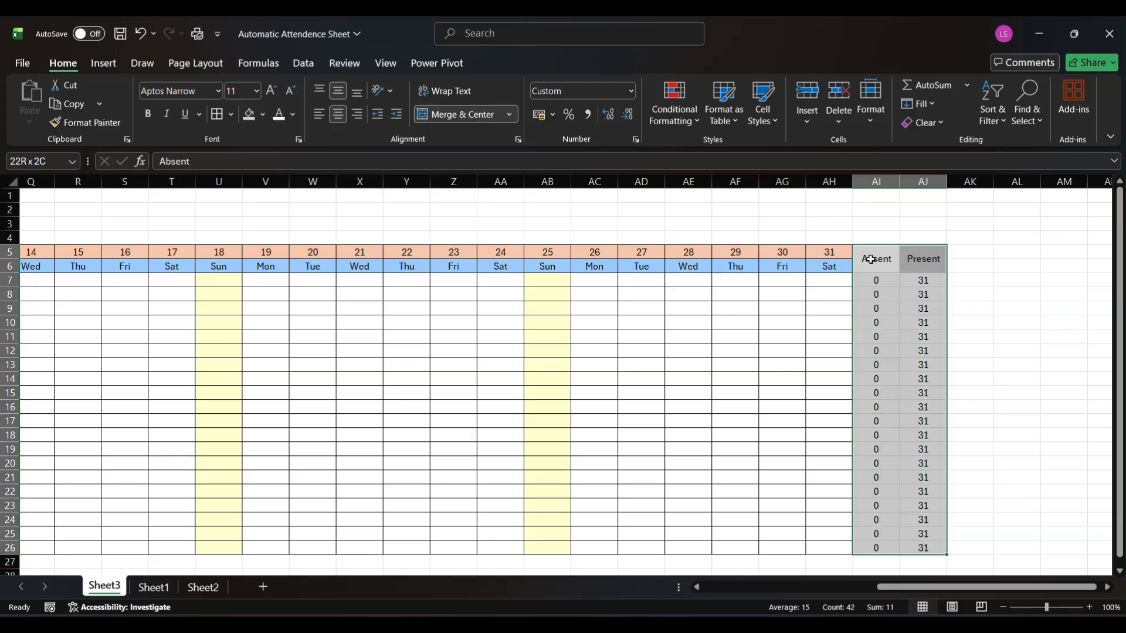
{"action": "key", "text": "alt"}
{"action": "key", "text": "h"}
{"action": "key", "text": "b"}
{"action": "key", "text": "a"}
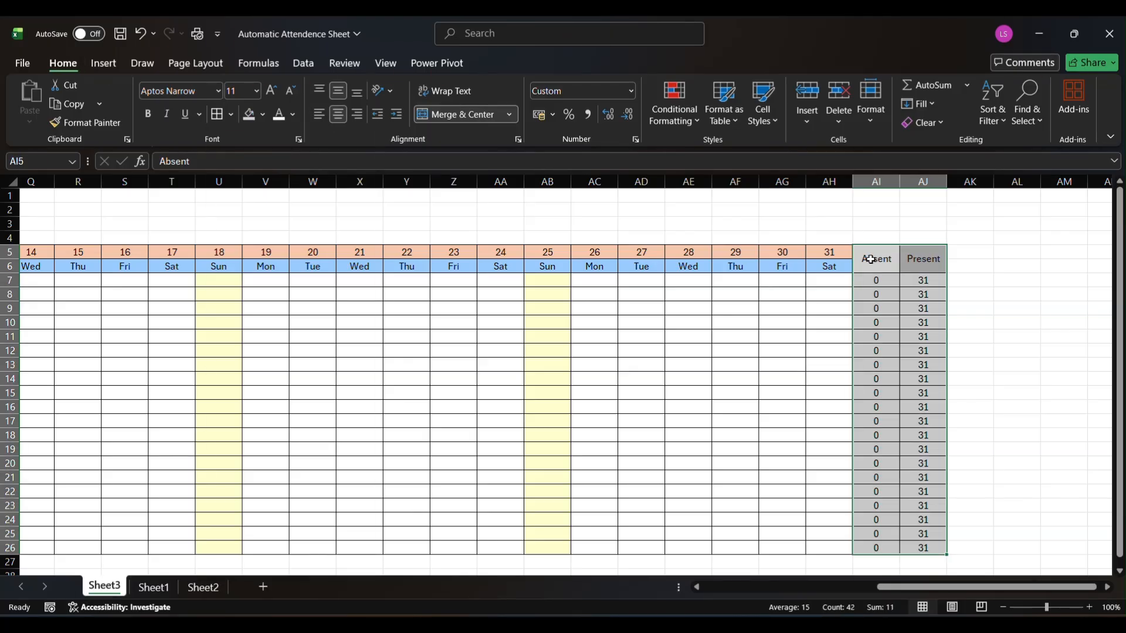
{"action": "left_click", "coordinate": [870, 309]}
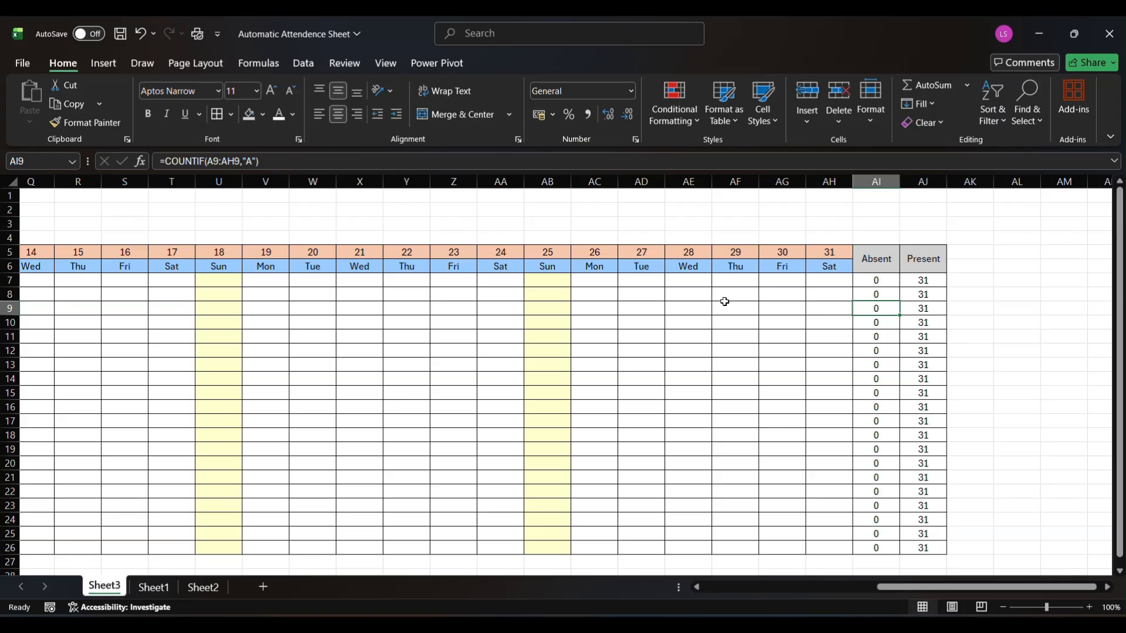
Test the absence count by entering "a" for day 28 in cells AE8 through AE14
{"action": "left_click", "coordinate": [701, 295]}
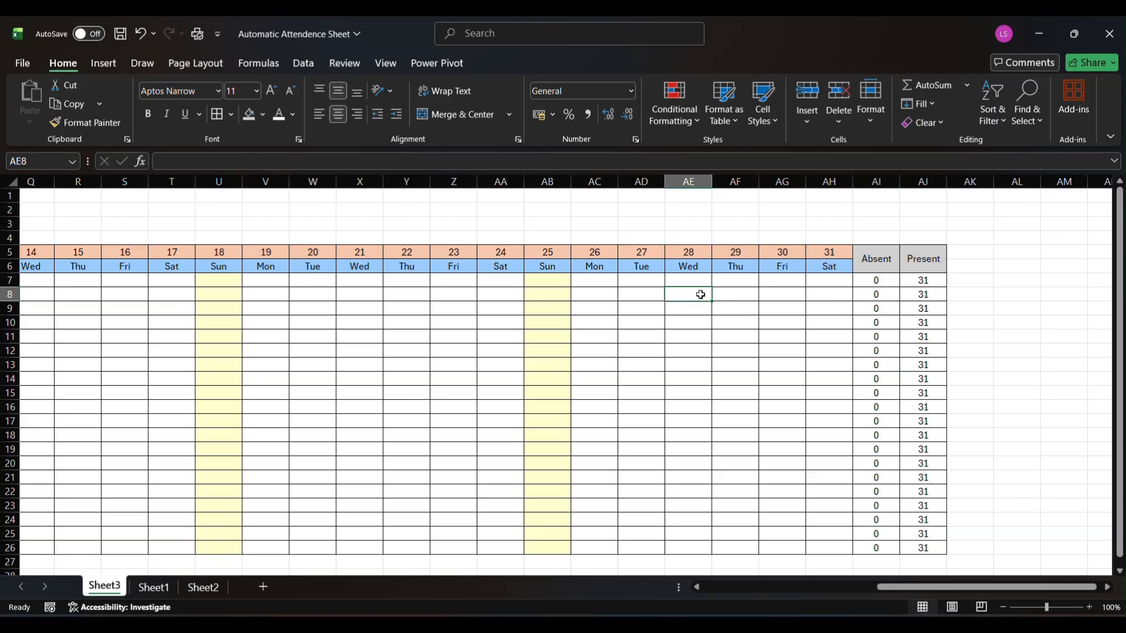
{"action": "type", "text": "a"}
{"action": "key", "text": "Return"}
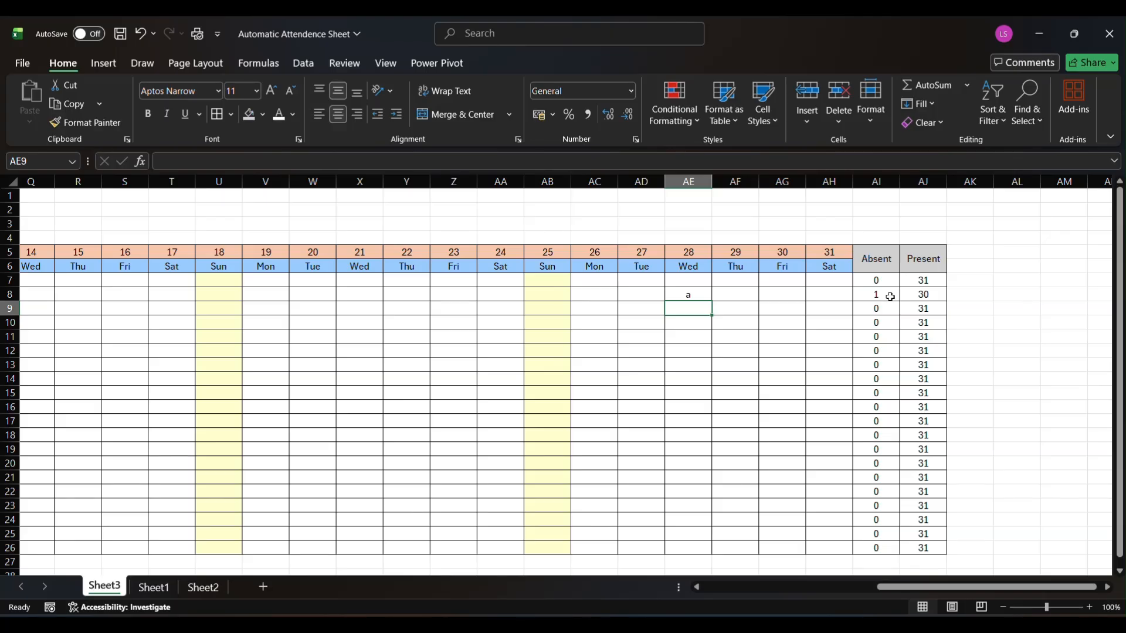
{"action": "type", "text": "a a a a a a"}
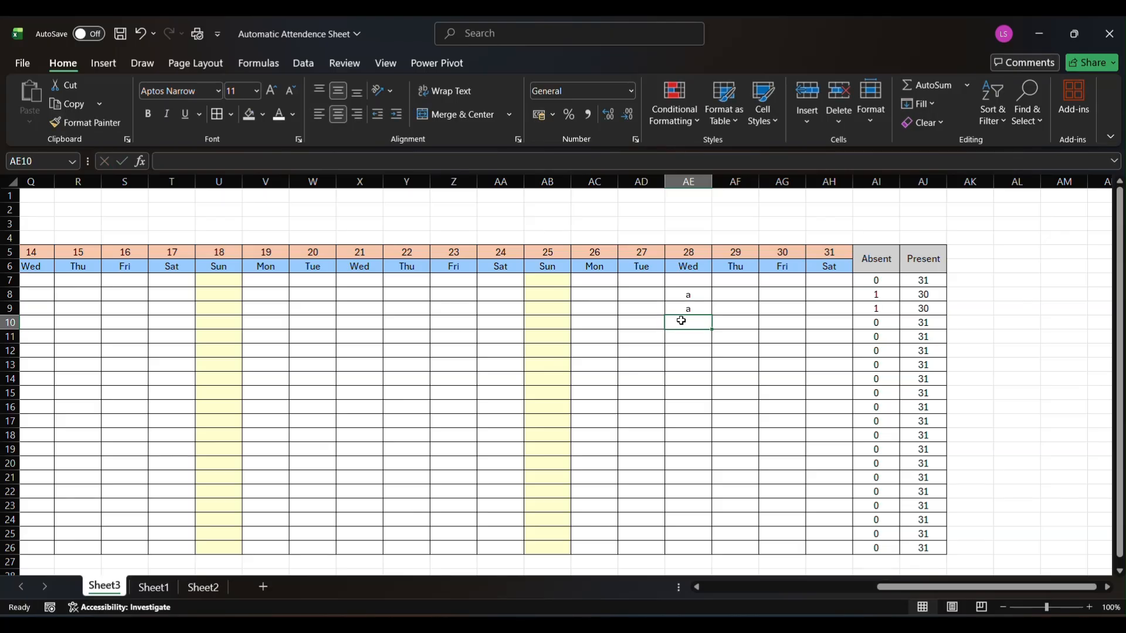
{"action": "key", "text": "Return"}
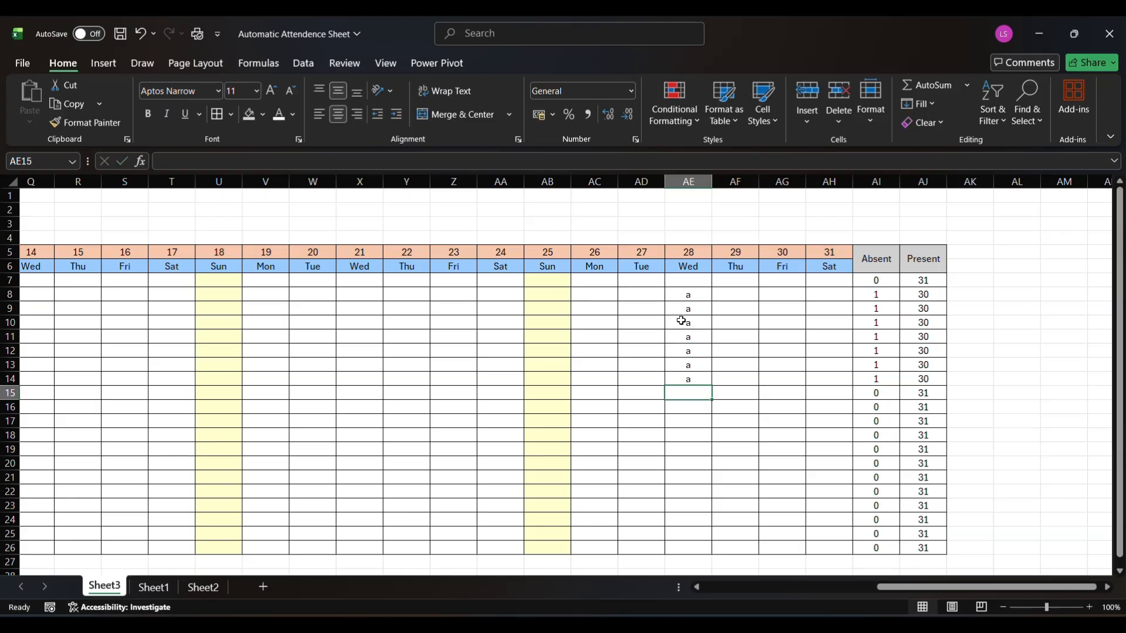
Enter the sample attendance marks Weekoff in AD9, L in AD10 and P in AD11 under day 27
{"action": "left_click", "coordinate": [645, 310]}
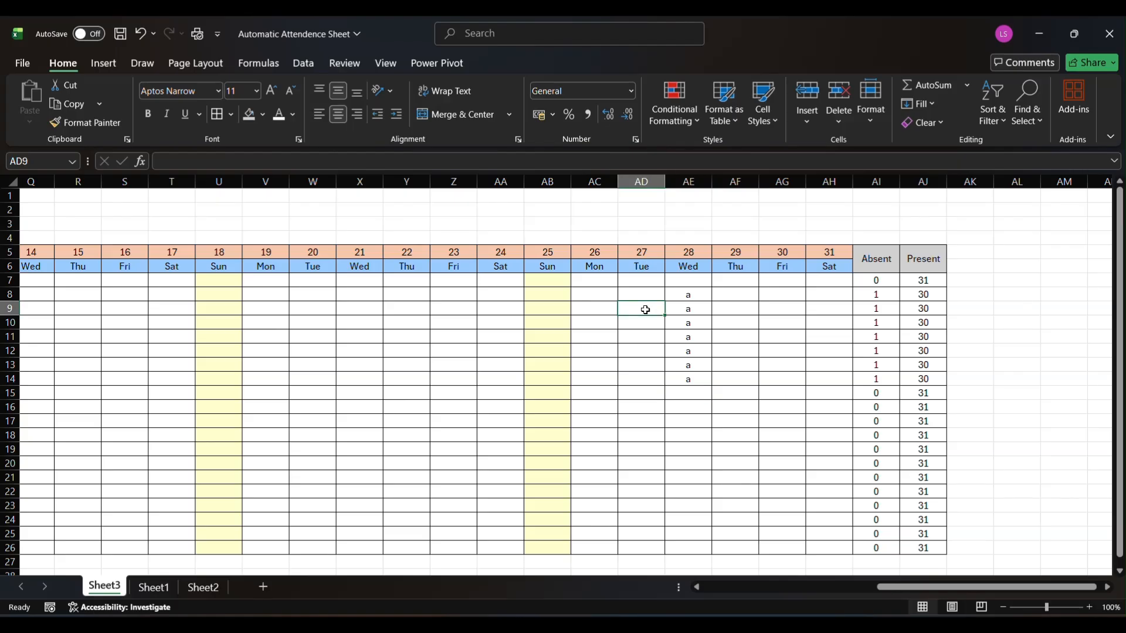
{"action": "type", "text": "Wee"}
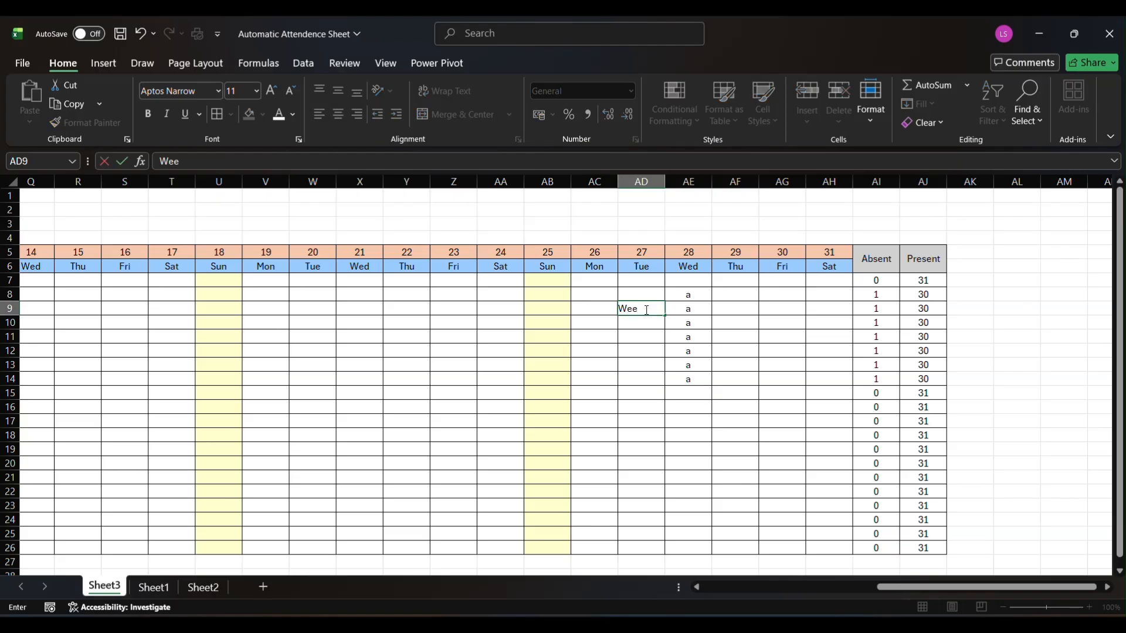
{"action": "type", "text": "koff"}
{"action": "key", "text": "Return"}
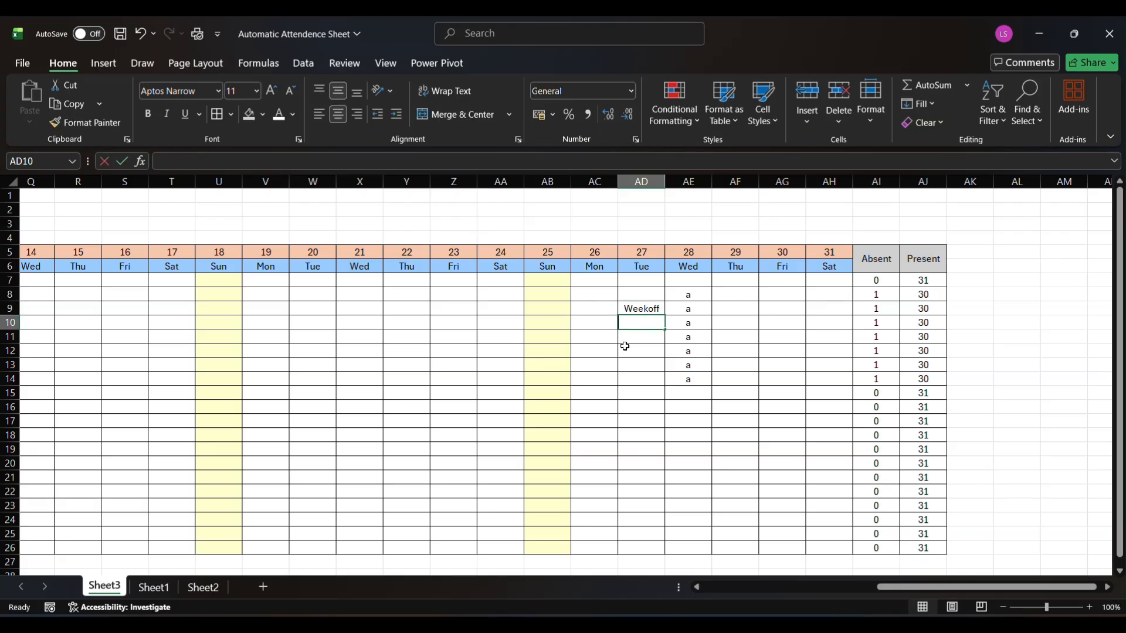
{"action": "type", "text": "L"}
{"action": "key", "text": "Return"}
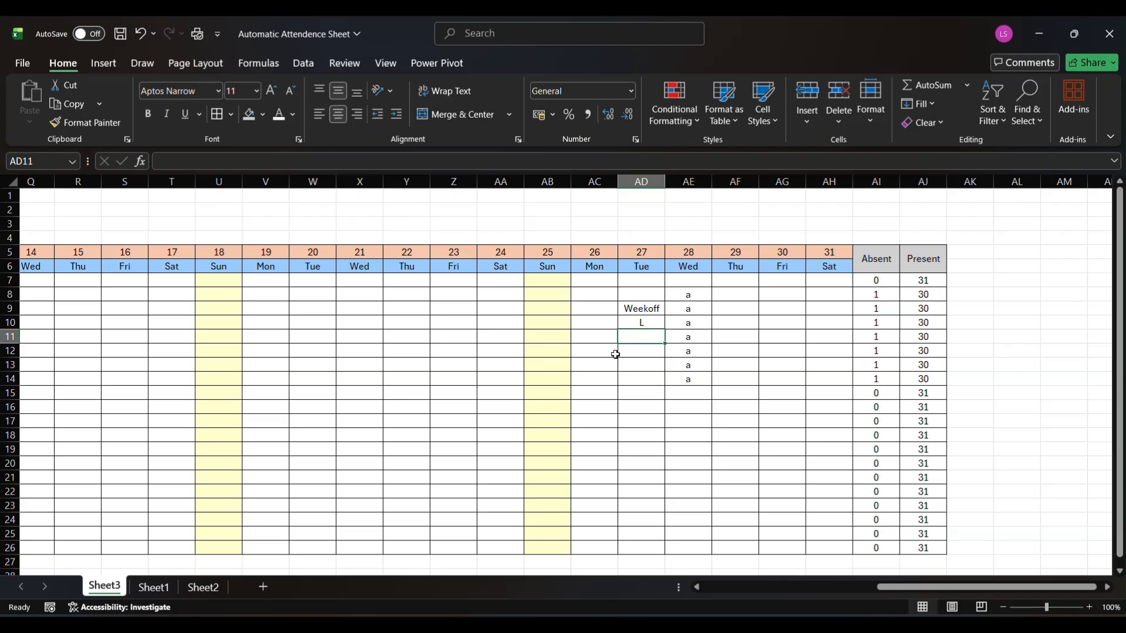
{"action": "type", "text": "P"}
{"action": "key", "text": "Return"}
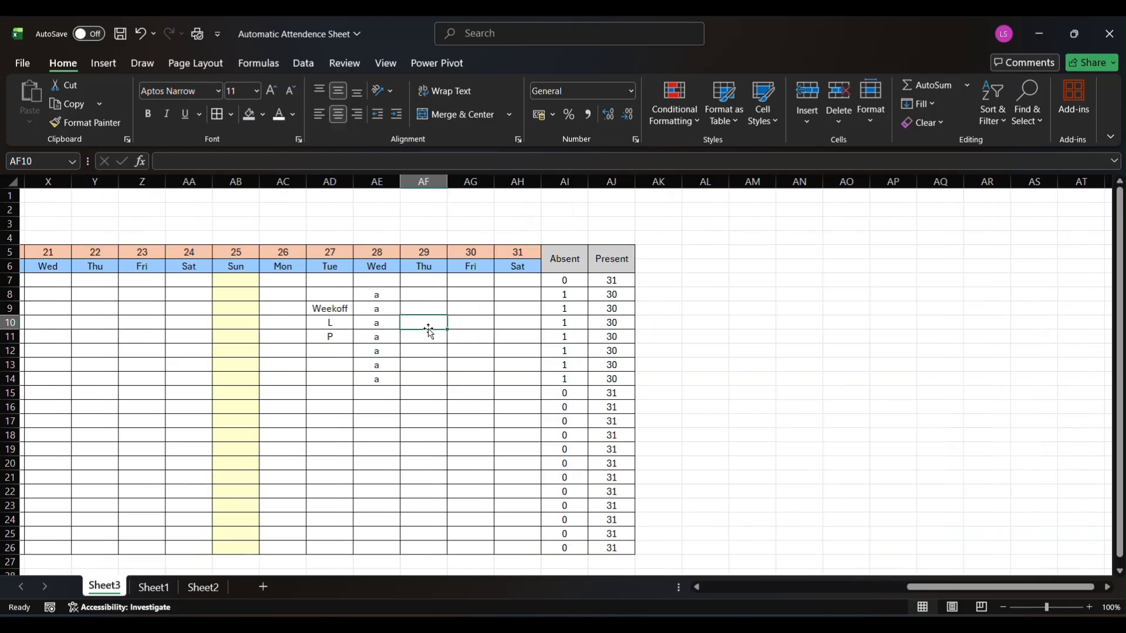
Merge and center cells A1 through AJ1 across the full width of the attendance table
{"action": "scroll", "coordinate": [428, 329], "scroll_direction": "left", "scroll_amount": 8}
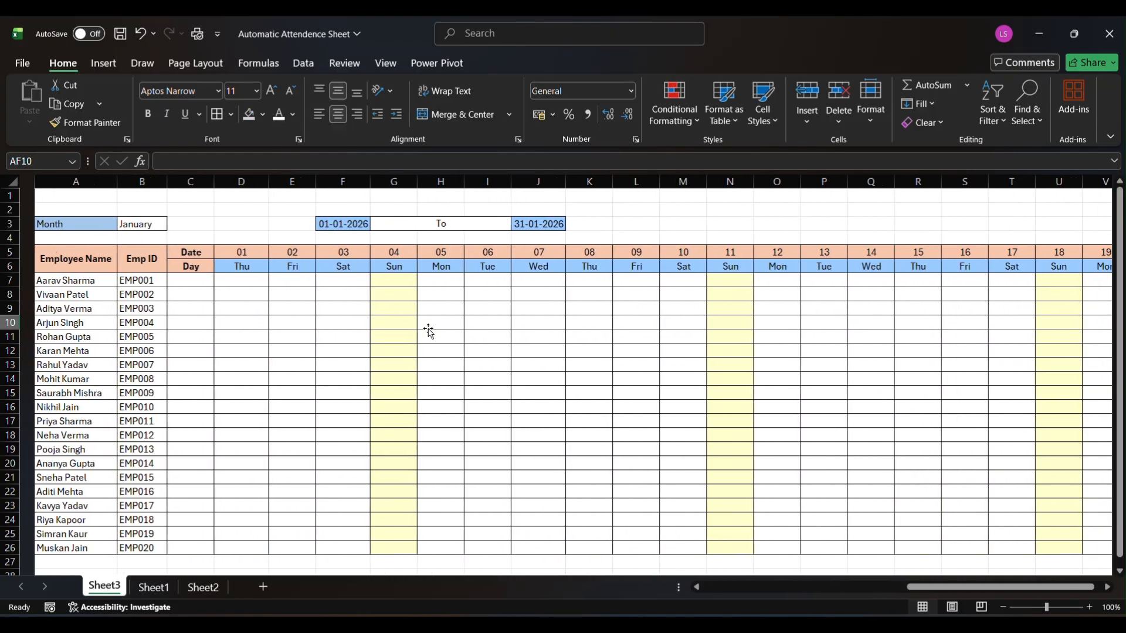
{"action": "scroll", "coordinate": [429, 331], "scroll_direction": "left", "scroll_amount": 2}
{"action": "left_click", "coordinate": [62, 193]}
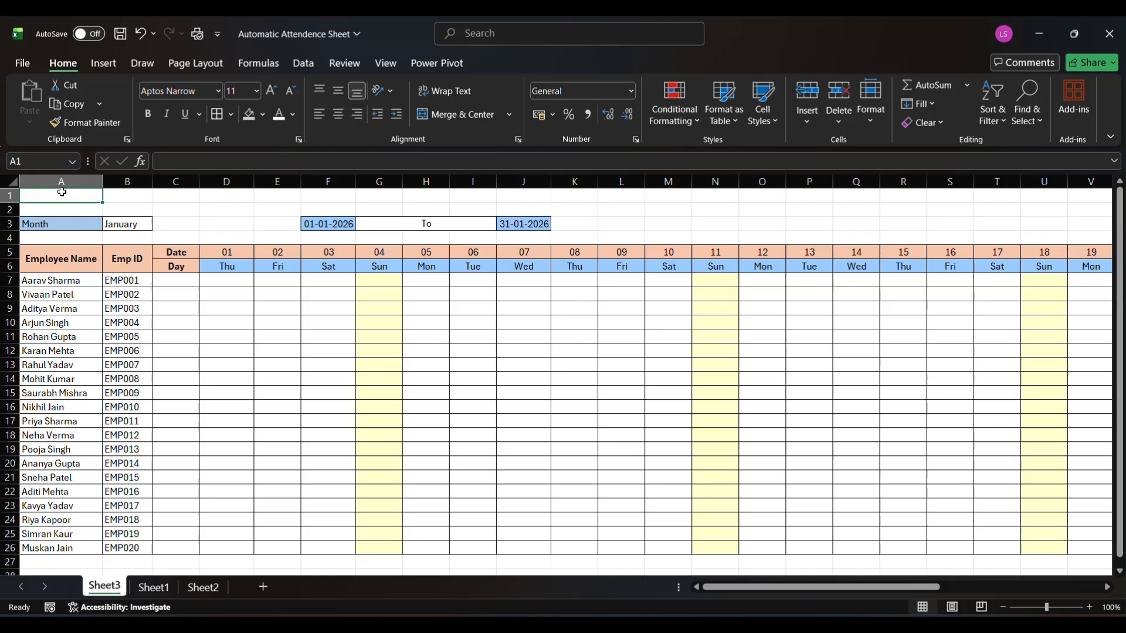
{"action": "key", "text": "shift+Right"}
{"action": "key", "text": "shift+Right"}
{"action": "key", "text": "shift+Right"}
{"action": "key", "text": "shift+Right"}
{"action": "key", "text": "shift+Right"}
{"action": "key", "text": "shift+Right"}
{"action": "key", "text": "shift+Right"}
{"action": "key", "text": "shift+Right"}
{"action": "key", "text": "shift+Right"}
{"action": "key", "text": "shift+Right"}
{"action": "key", "text": "shift+Right"}
{"action": "key", "text": "shift+Right"}
{"action": "key", "text": "shift+Right"}
{"action": "key", "text": "shift+Right"}
{"action": "key", "text": "shift+Right"}
{"action": "key", "text": "shift+Right"}
{"action": "key", "text": "shift+Right"}
{"action": "key", "text": "shift+Right"}
{"action": "key", "text": "shift+Right"}
{"action": "key", "text": "shift+Right"}
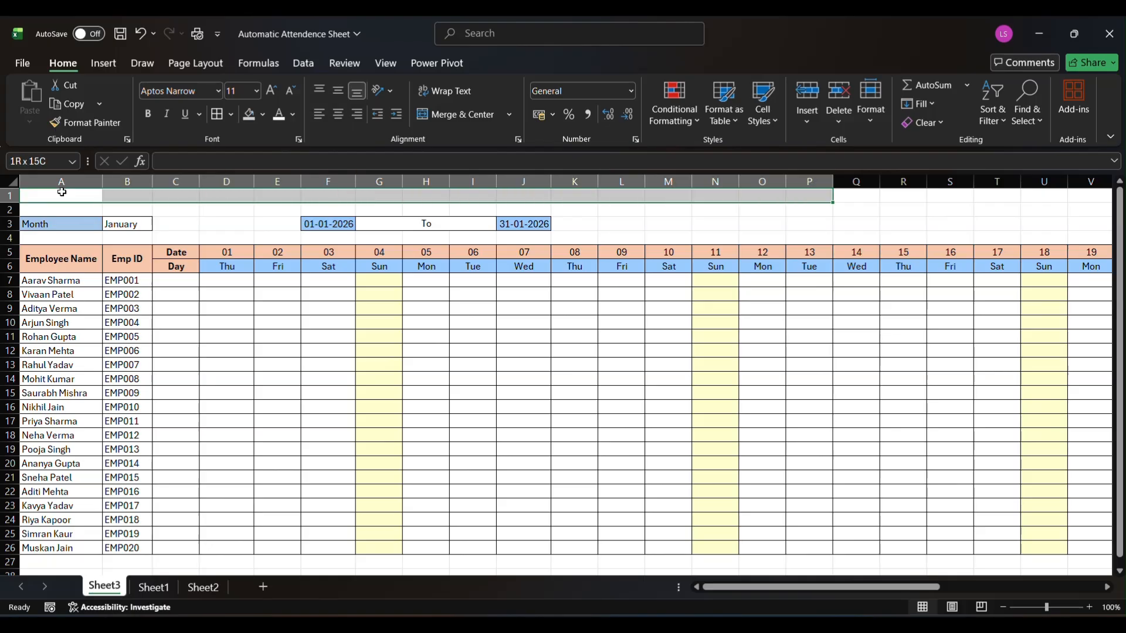
{"action": "key", "text": "shift+Right"}
{"action": "key", "text": "shift+Right"}
{"action": "key", "text": "shift+Right"}
{"action": "key", "text": "shift+Right"}
{"action": "key", "text": "shift+Right"}
{"action": "key", "text": "shift+Right"}
{"action": "key", "text": "shift+Right"}
{"action": "key", "text": "shift+Right"}
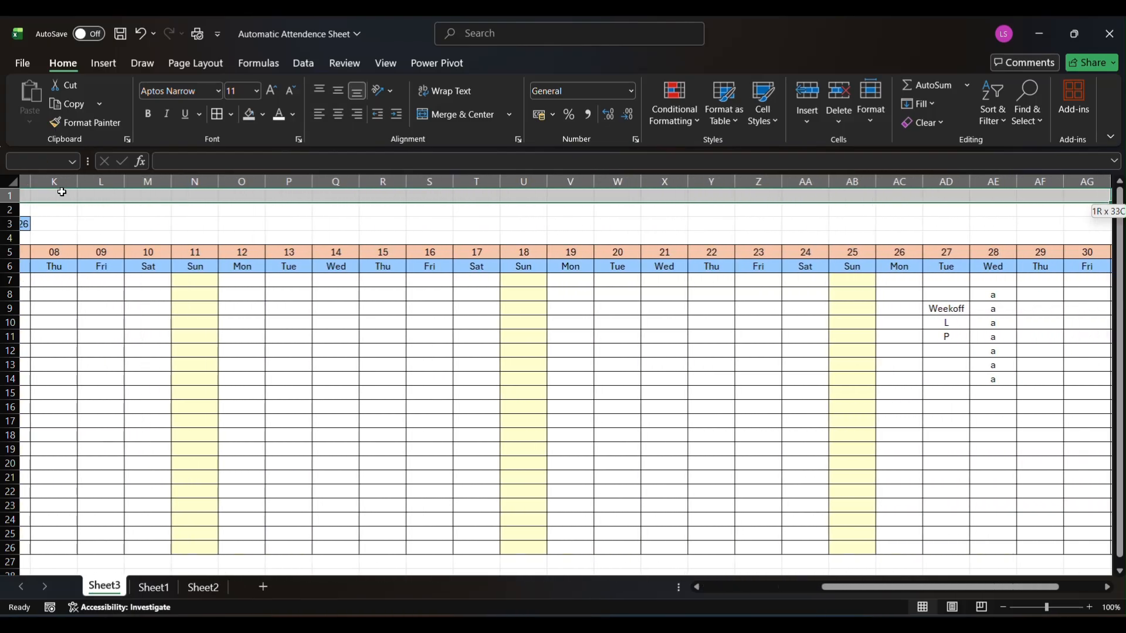
{"action": "key", "text": "shift+Right"}
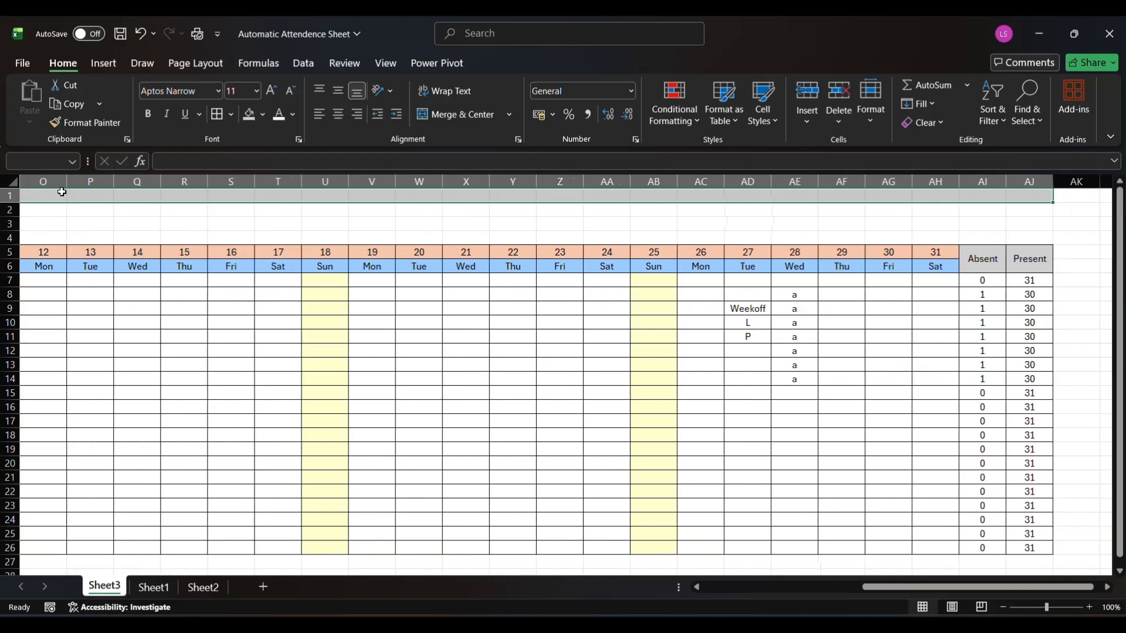
{"action": "left_click", "coordinate": [440, 114]}
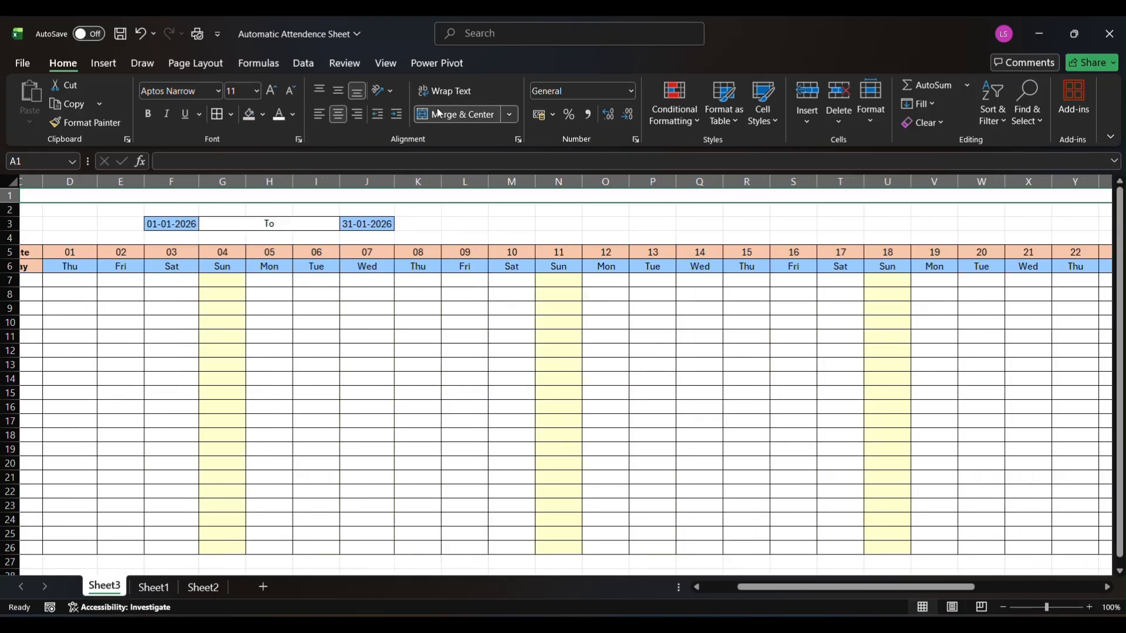
Enter the title "Attendence Report Of Sales Department" in the merged cell of row 1
{"action": "type", "text": "Att"}
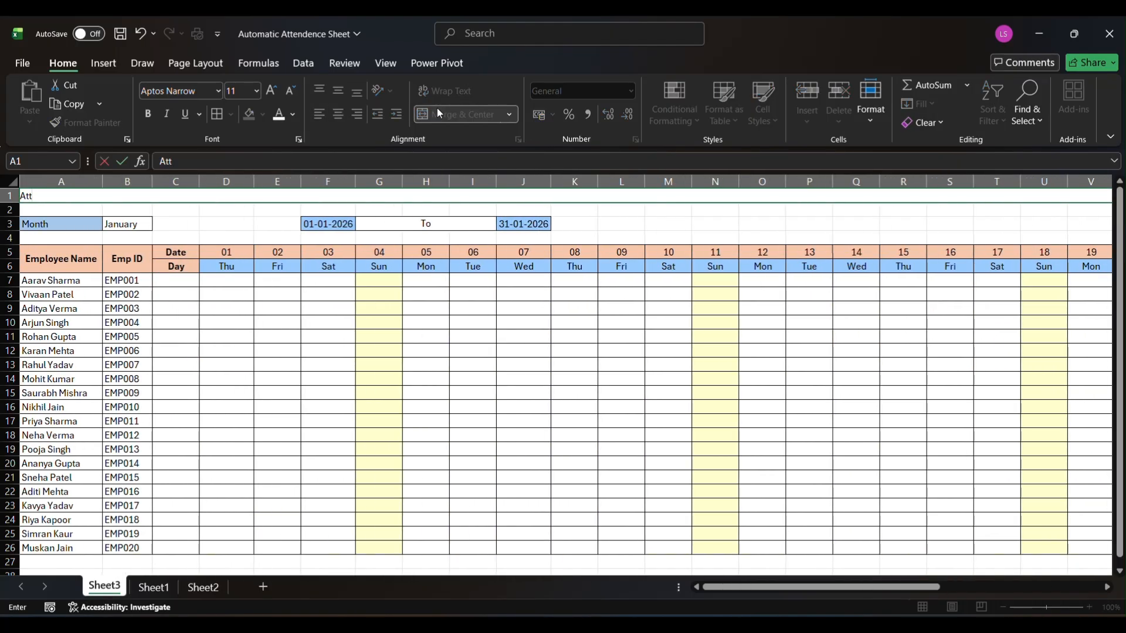
{"action": "type", "text": "endence Repo"}
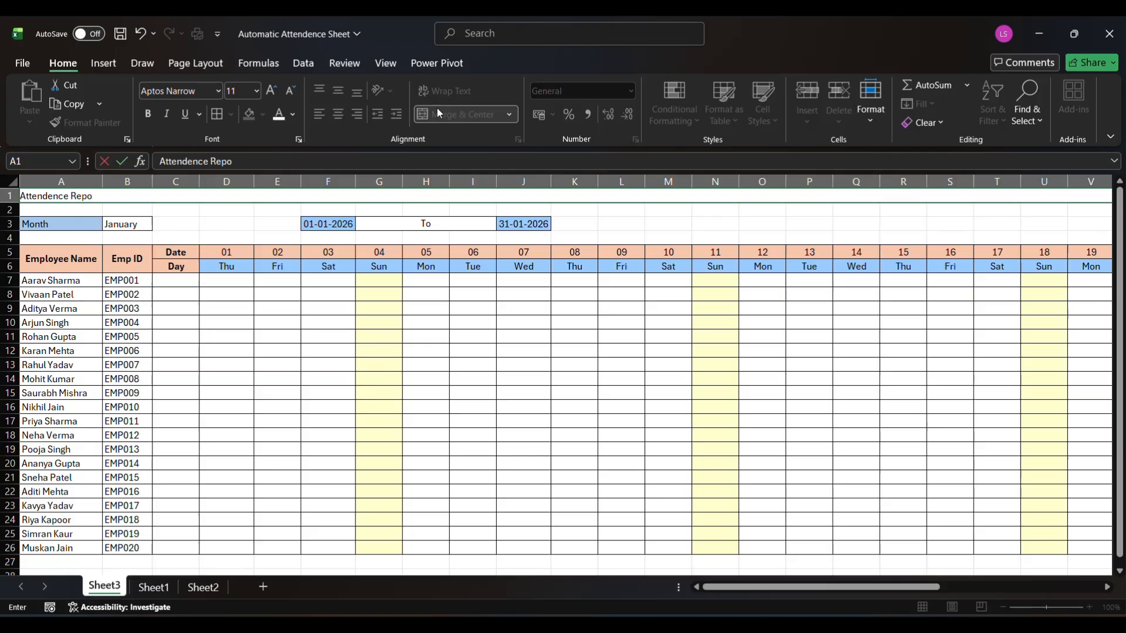
{"action": "type", "text": "rt Of Sales Department"}
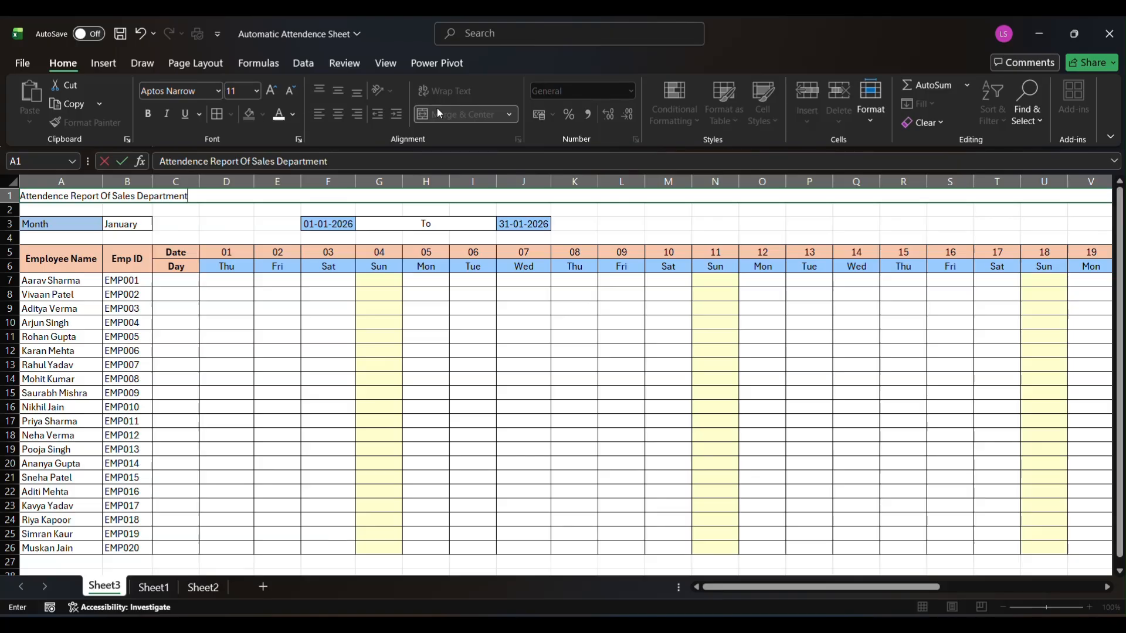
{"action": "left_click", "coordinate": [438, 112]}
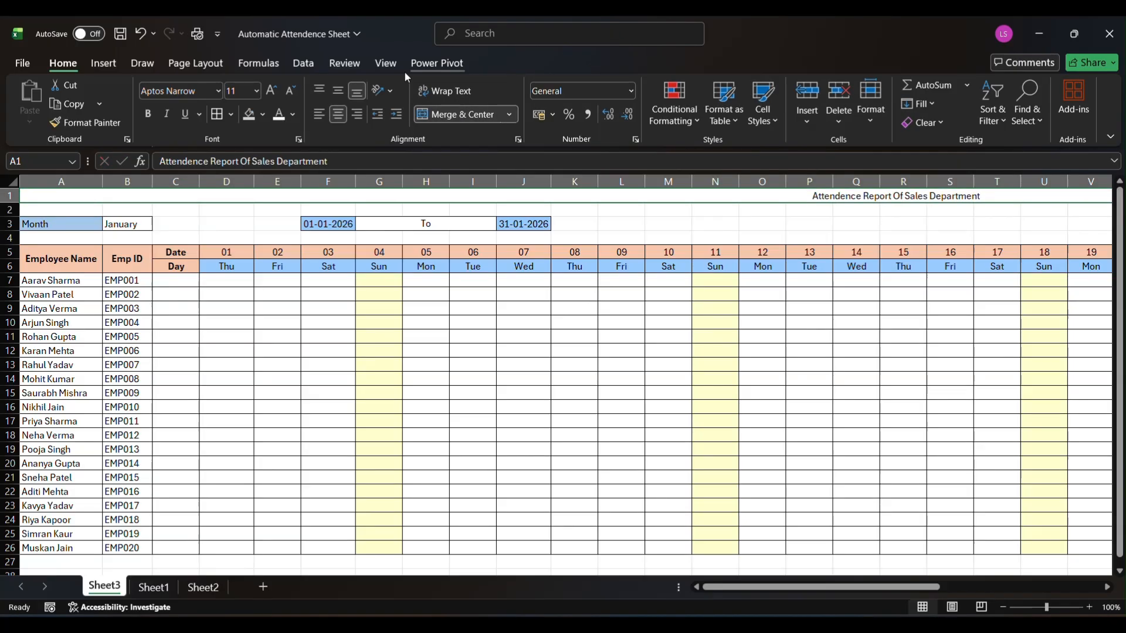
Enlarge the sheet title's font size to 24
{"action": "left_click", "coordinate": [269, 91]}
{"action": "left_click", "coordinate": [268, 92]}
{"action": "left_click", "coordinate": [269, 92]}
{"action": "left_click", "coordinate": [269, 91]}
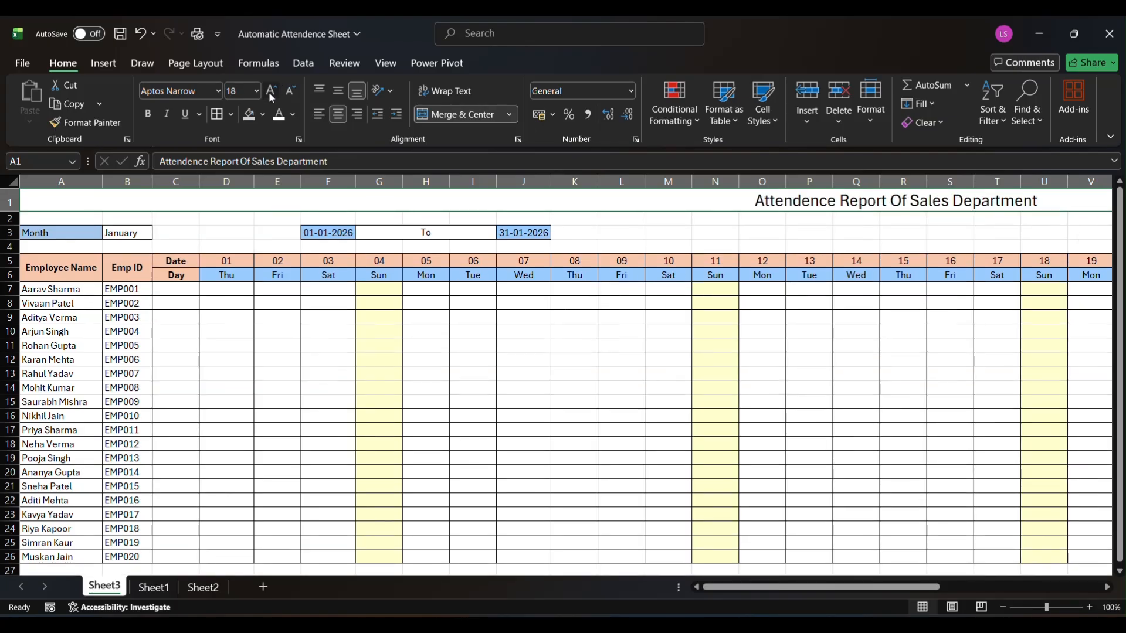
{"action": "left_click", "coordinate": [268, 91]}
{"action": "left_click", "coordinate": [269, 92]}
{"action": "left_click", "coordinate": [269, 91]}
{"action": "left_click", "coordinate": [271, 94]}
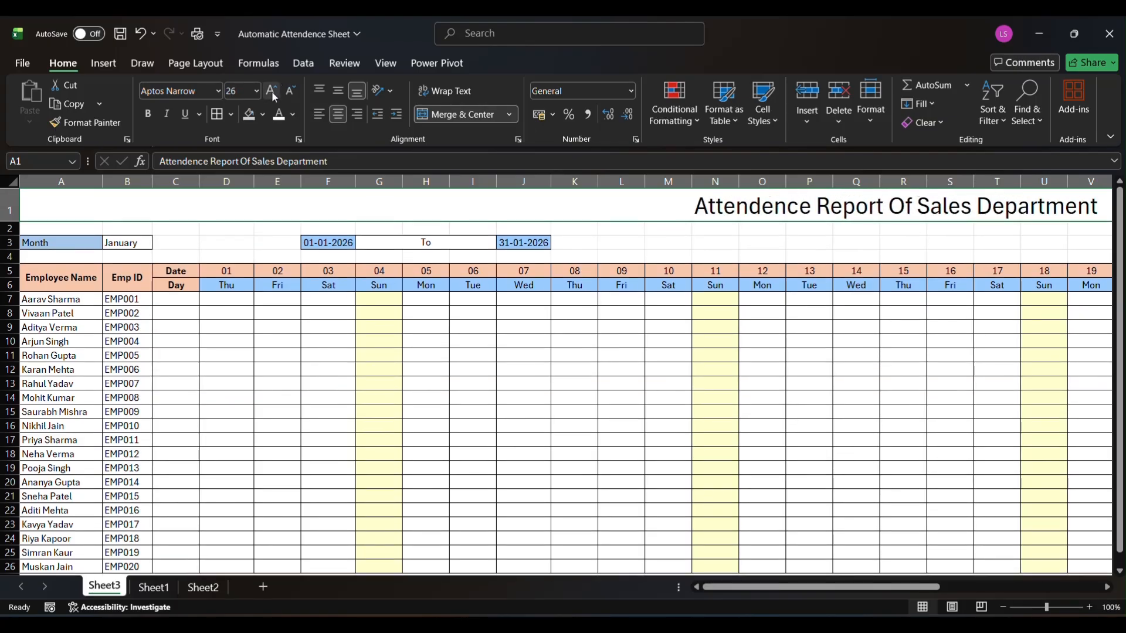
{"action": "left_click", "coordinate": [288, 93]}
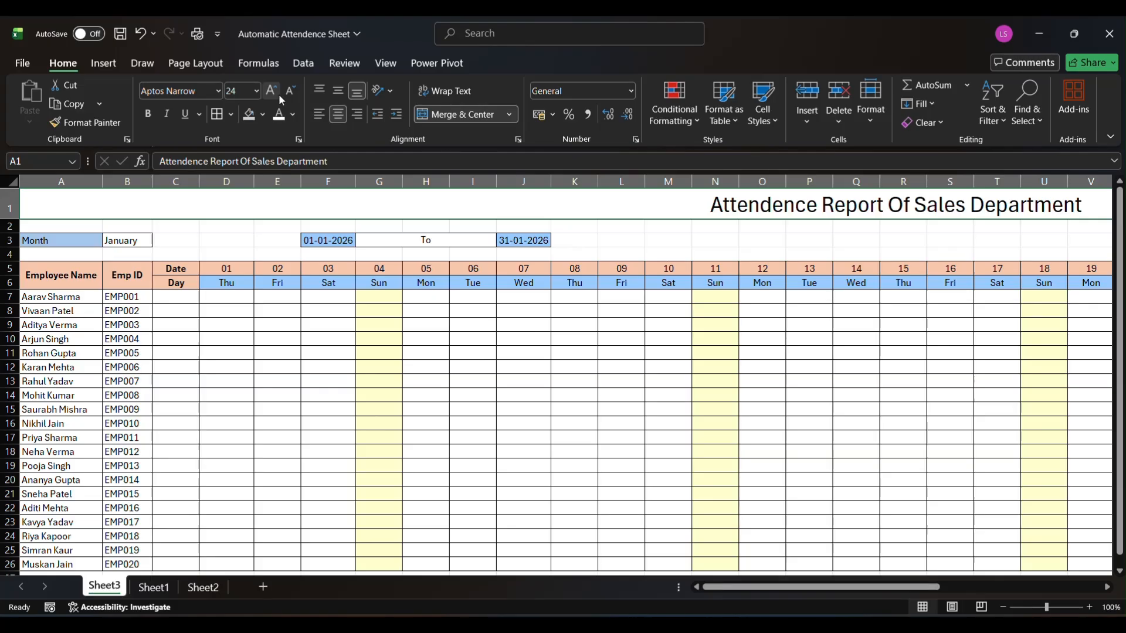
Fill the title row with a medium magenta and make the title text white and bold
{"action": "left_click", "coordinate": [262, 115]}
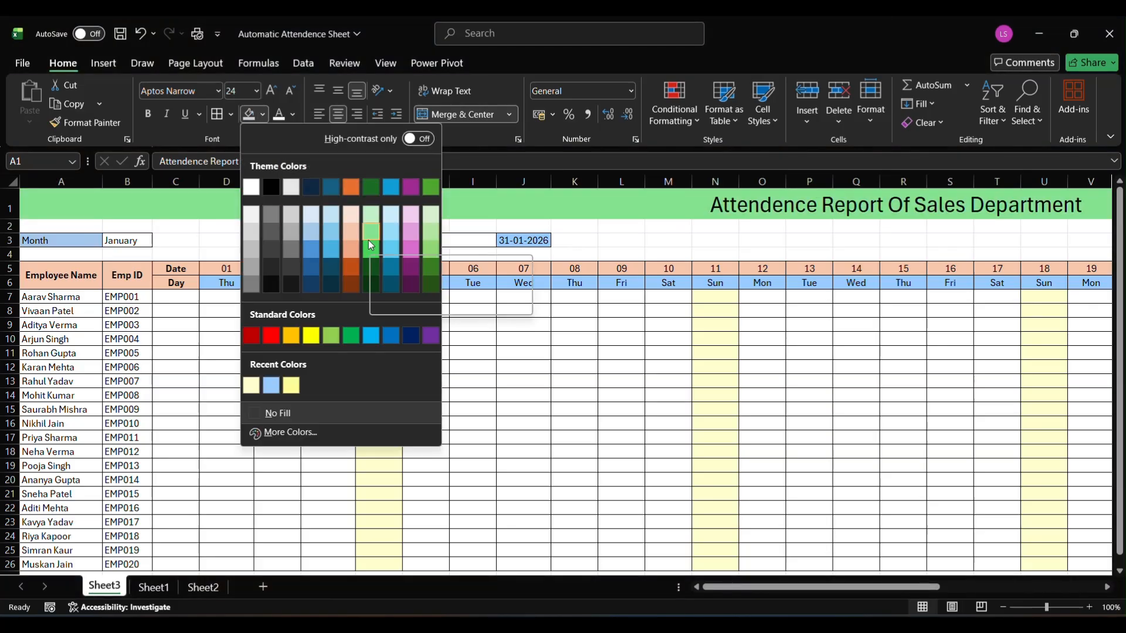
{"action": "left_click", "coordinate": [410, 244]}
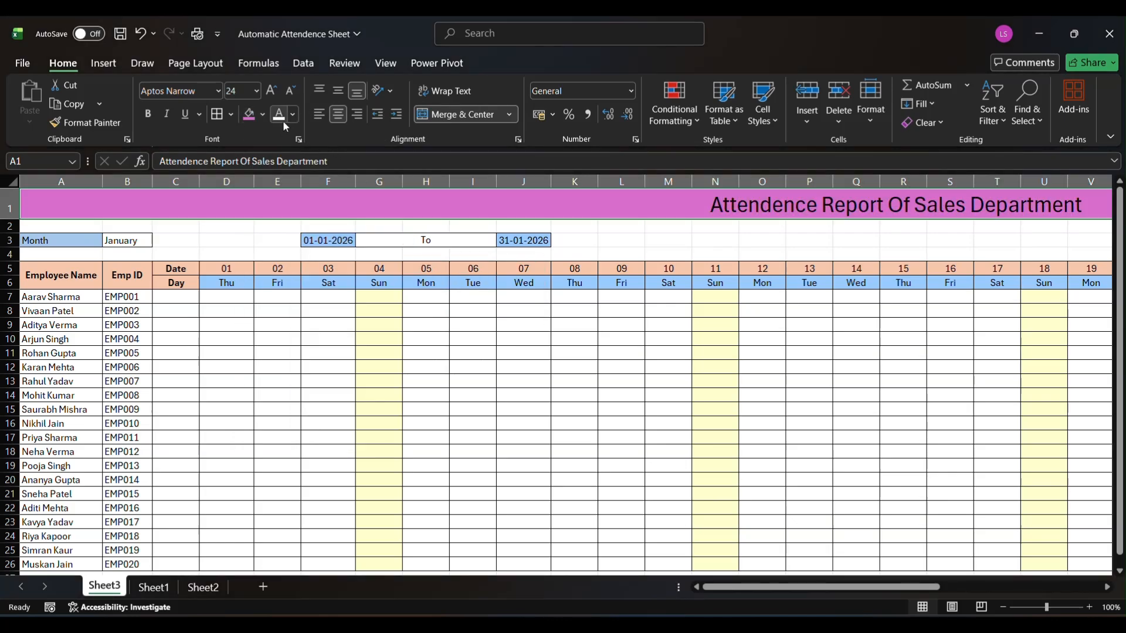
{"action": "left_click", "coordinate": [283, 122]}
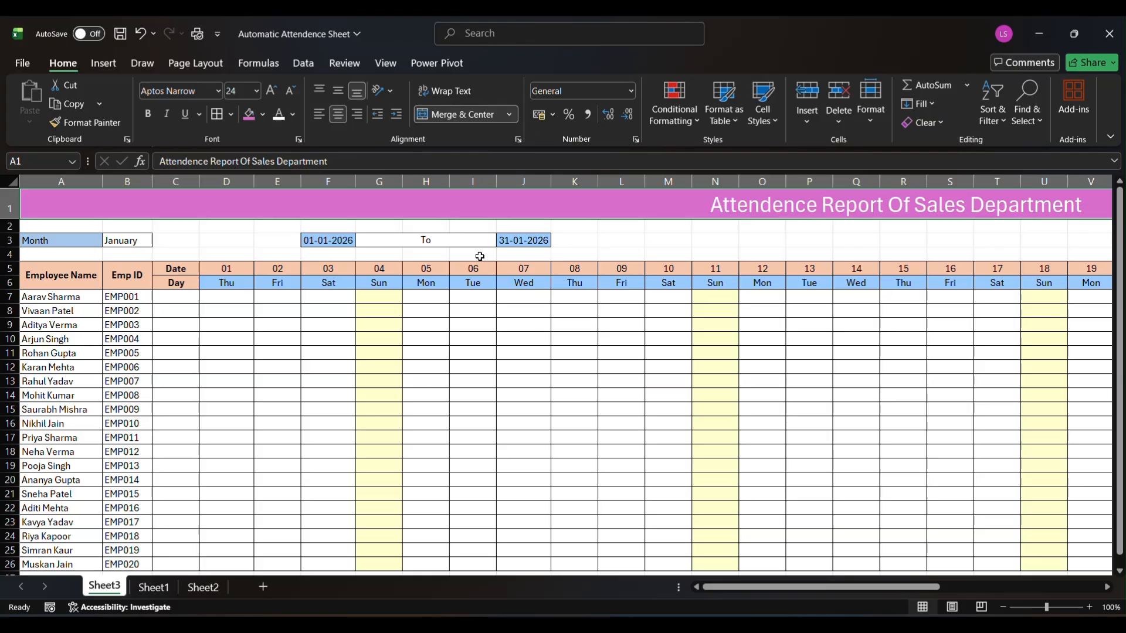
{"action": "left_click", "coordinate": [672, 343]}
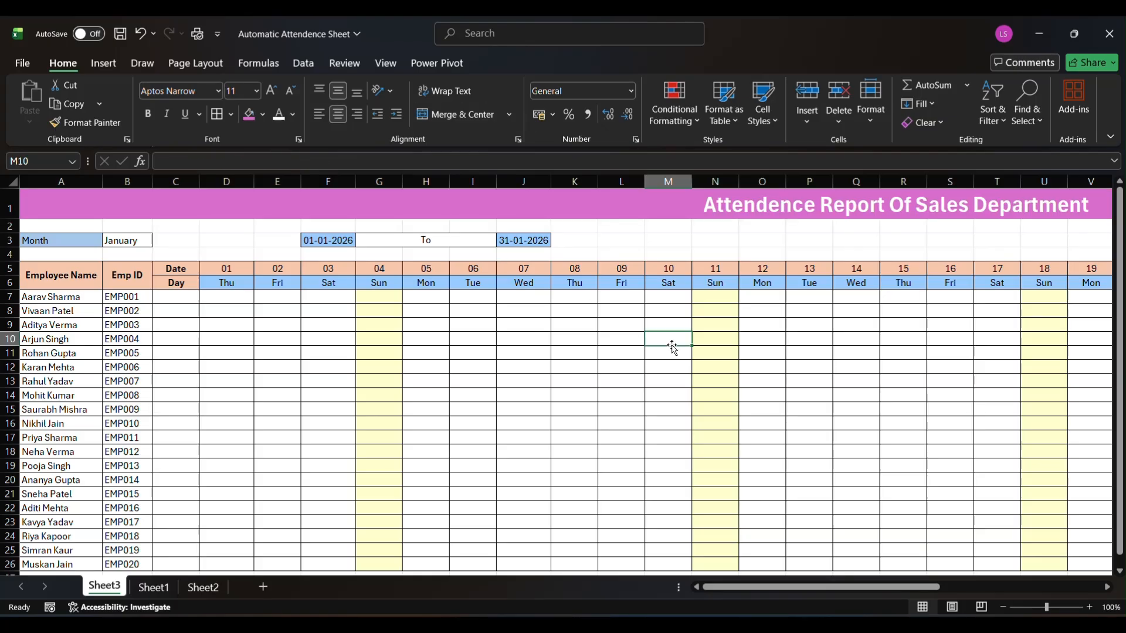
Look over the formatted sheet across the month's days, and select the month cell B3
{"action": "scroll", "coordinate": [672, 345], "scroll_direction": "right", "scroll_amount": 6}
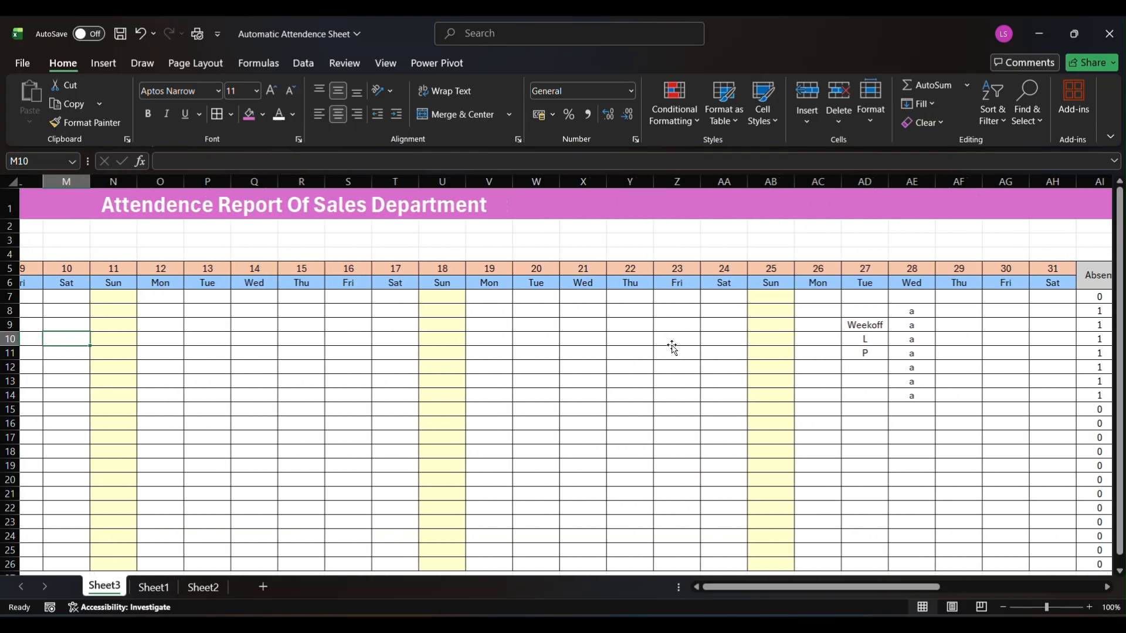
{"action": "scroll", "coordinate": [672, 346], "scroll_direction": "left", "scroll_amount": 6}
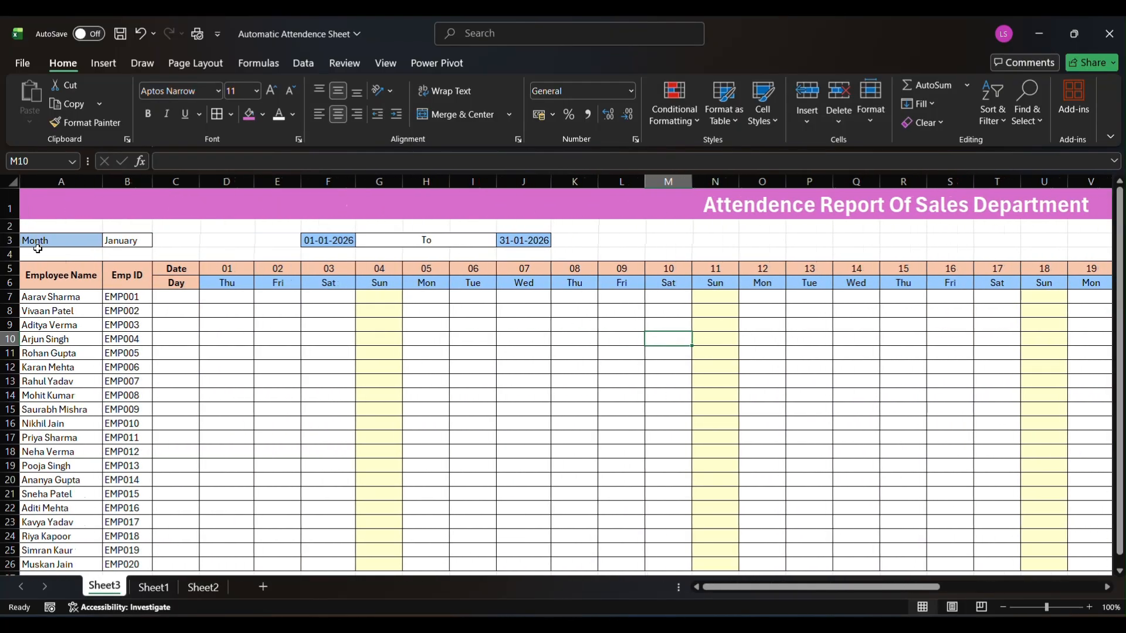
{"action": "left_click", "coordinate": [126, 241]}
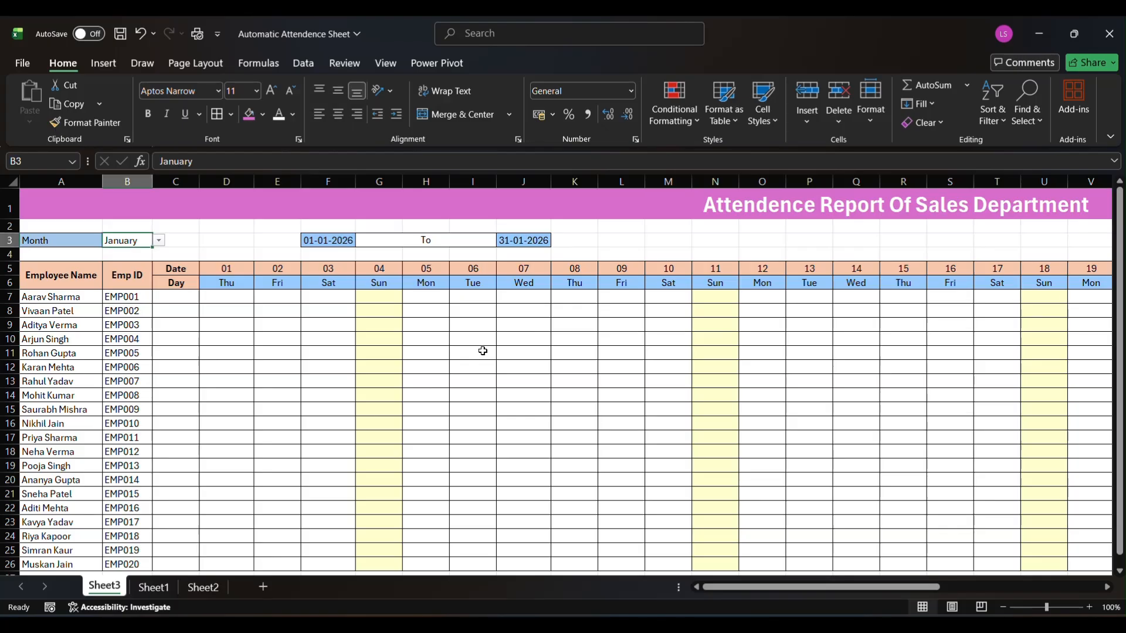